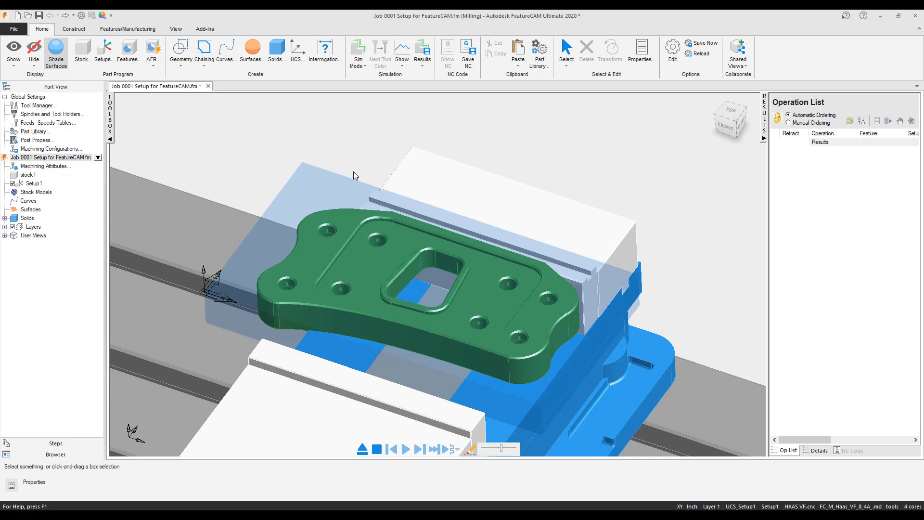
Run Automatic Feature Recognition on the green plate solid body1_3 and accept all features on all remaining setups.
scroll(348, 296, down, 5)
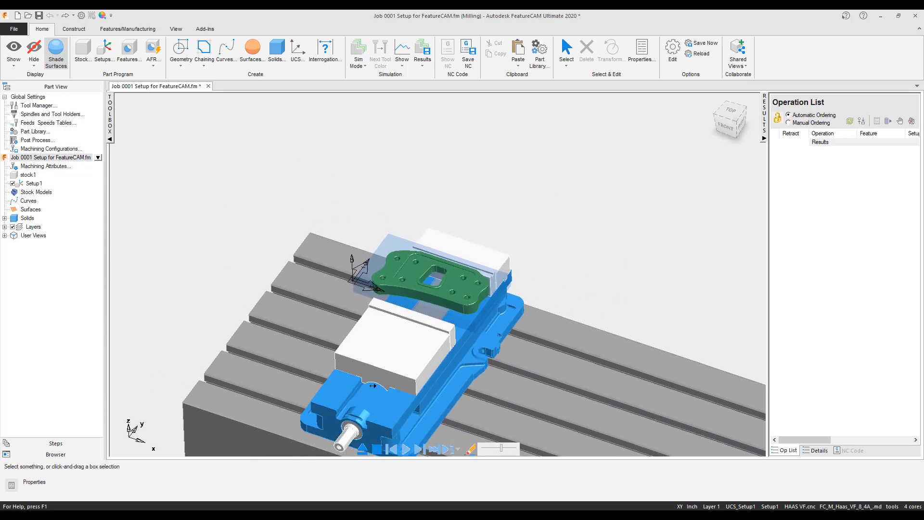
scroll(373, 385, down, 3)
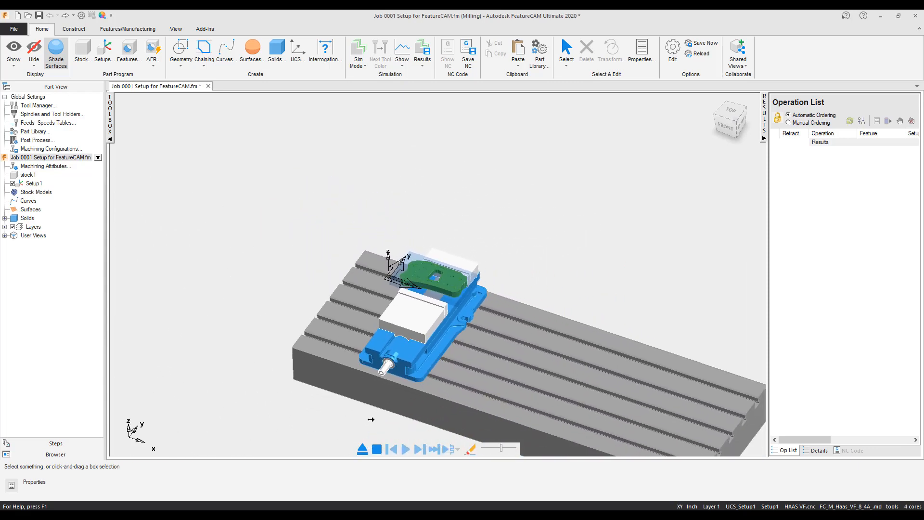
scroll(370, 420, up, 8)
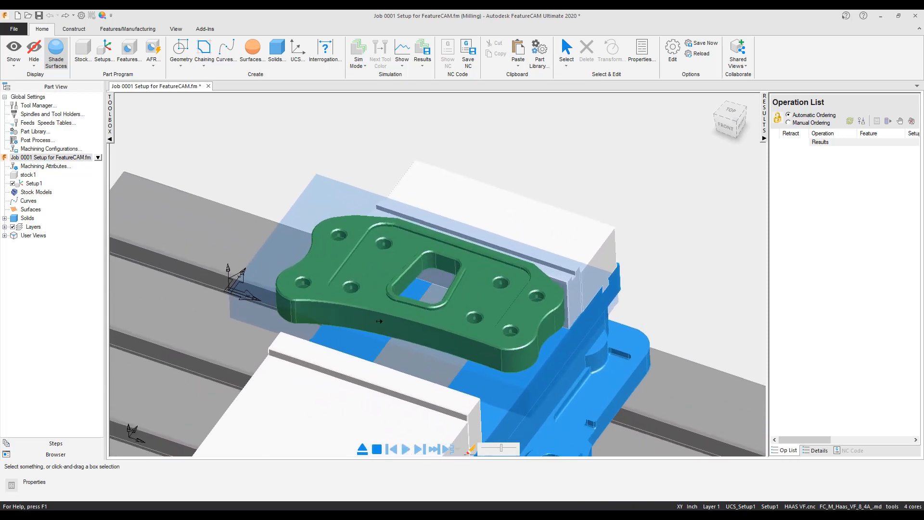
scroll(379, 321, up, 3)
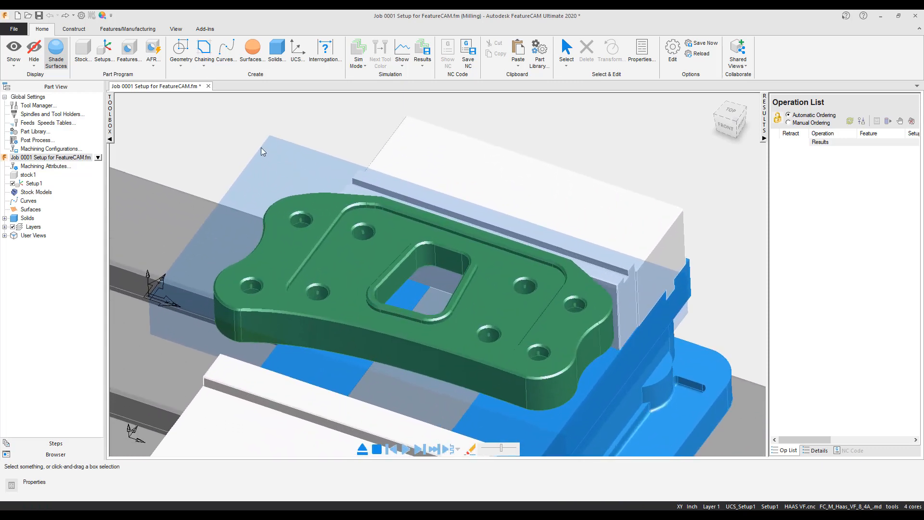
click(154, 47)
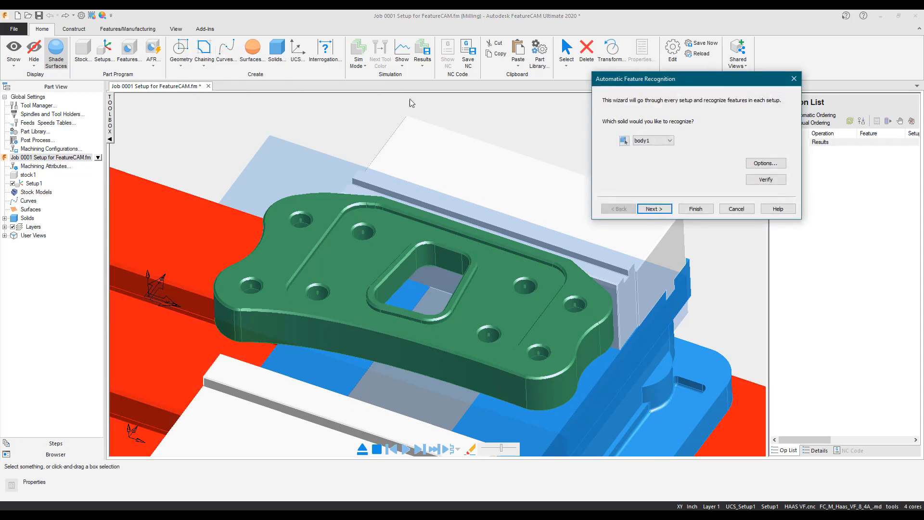
click(623, 140)
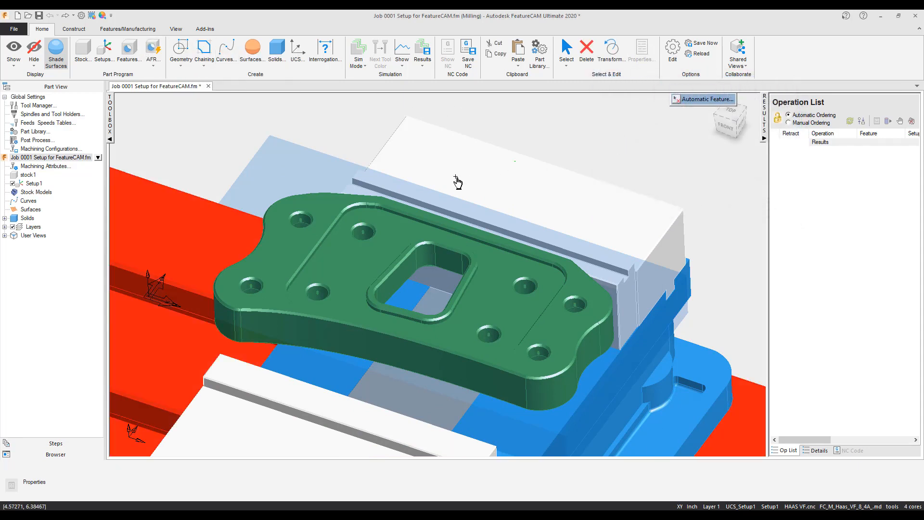
click(291, 252)
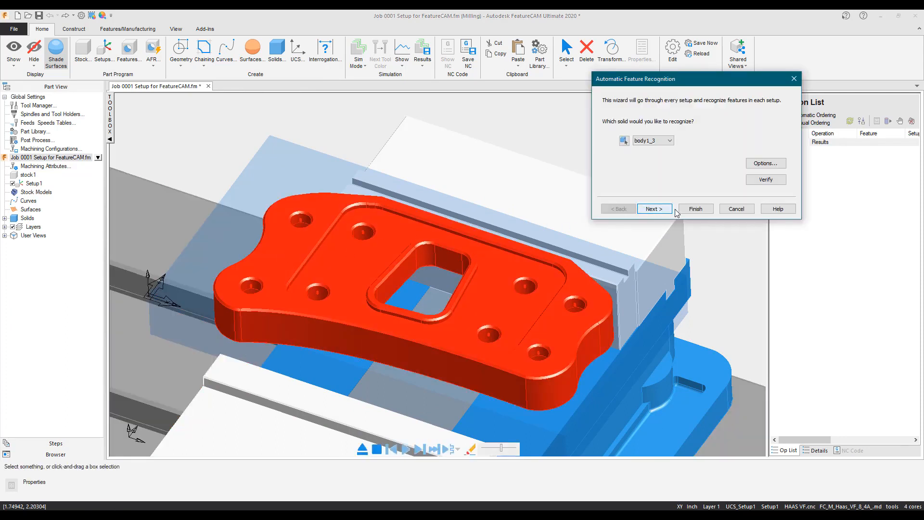
click(692, 214)
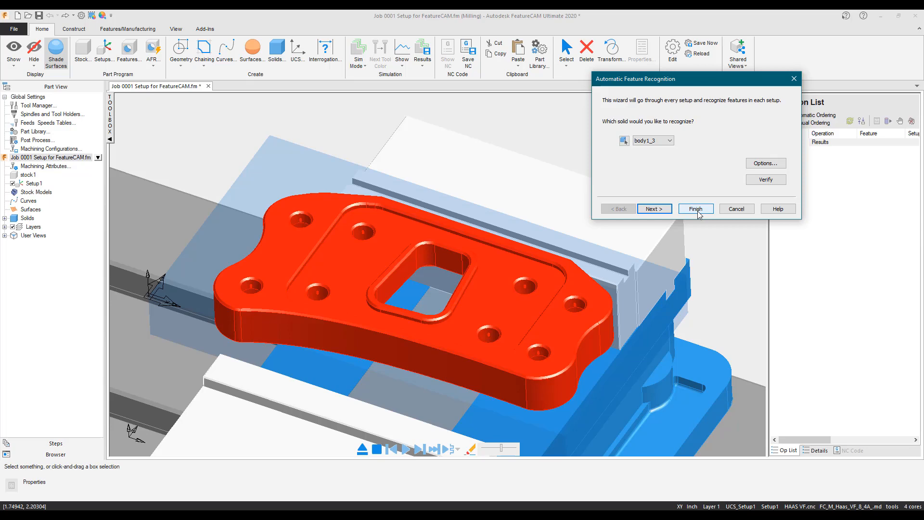
click(699, 213)
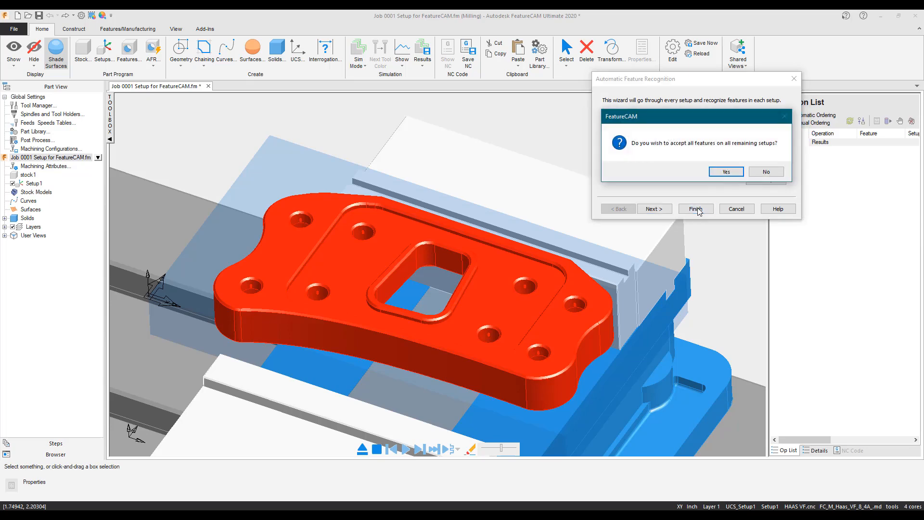
click(726, 172)
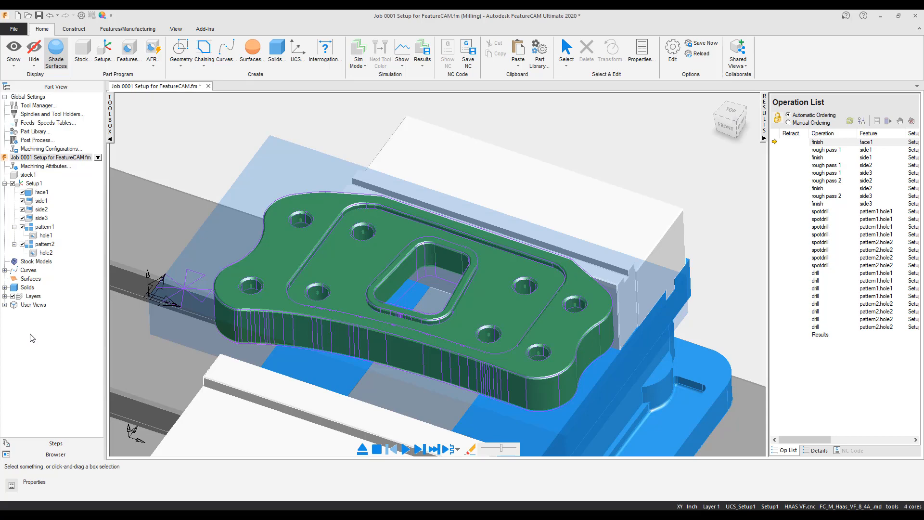
Set the side1 feature's depth to 0.25 and its chamfer to 0.04.
click(30, 203)
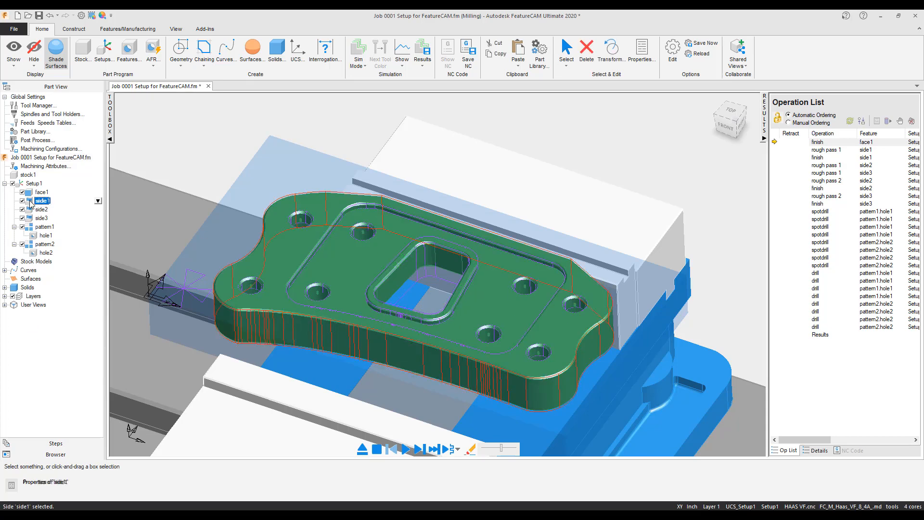
double_click(30, 202)
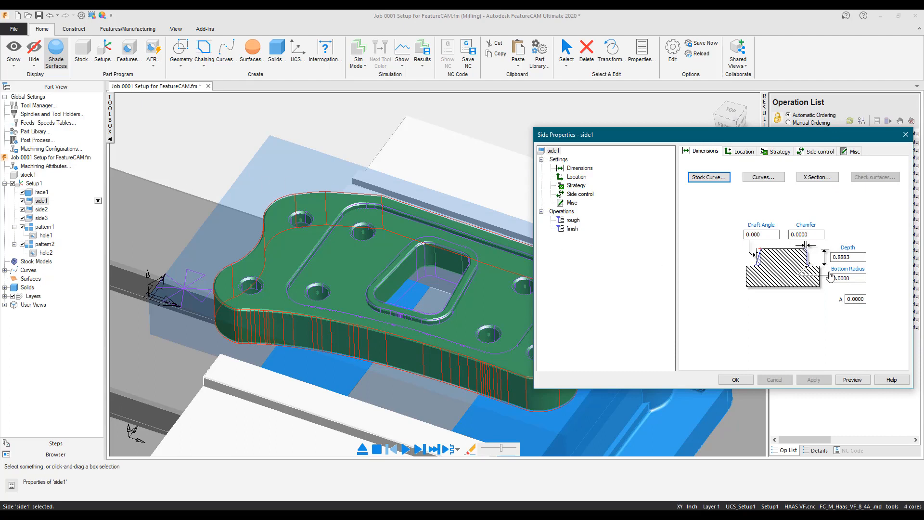
double_click(852, 256)
text(.25)
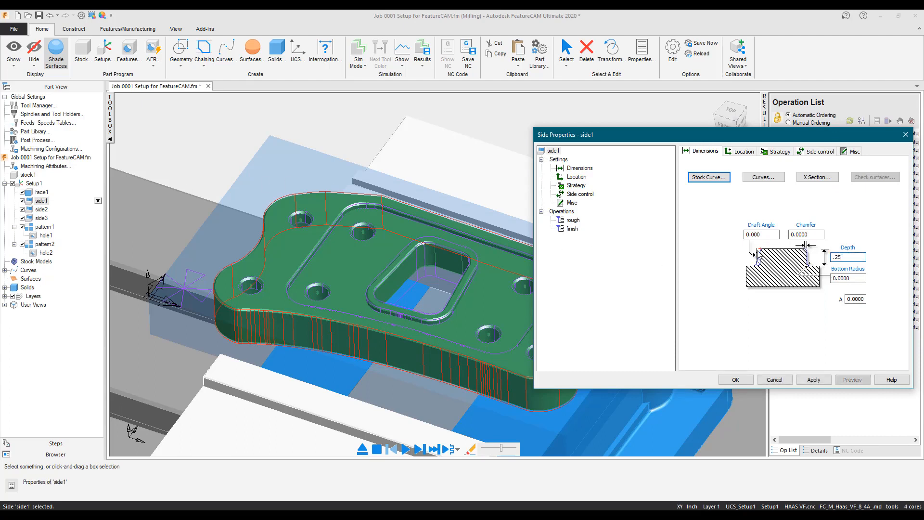
click(815, 381)
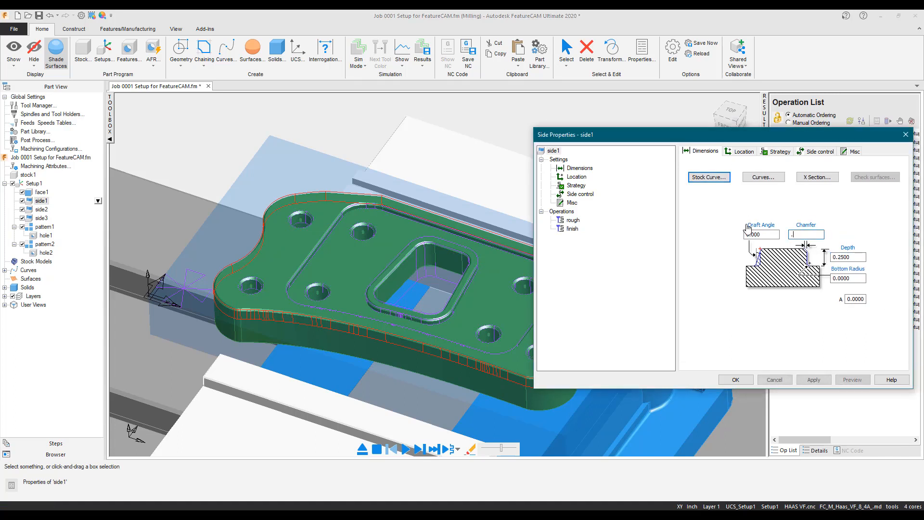
click(814, 379)
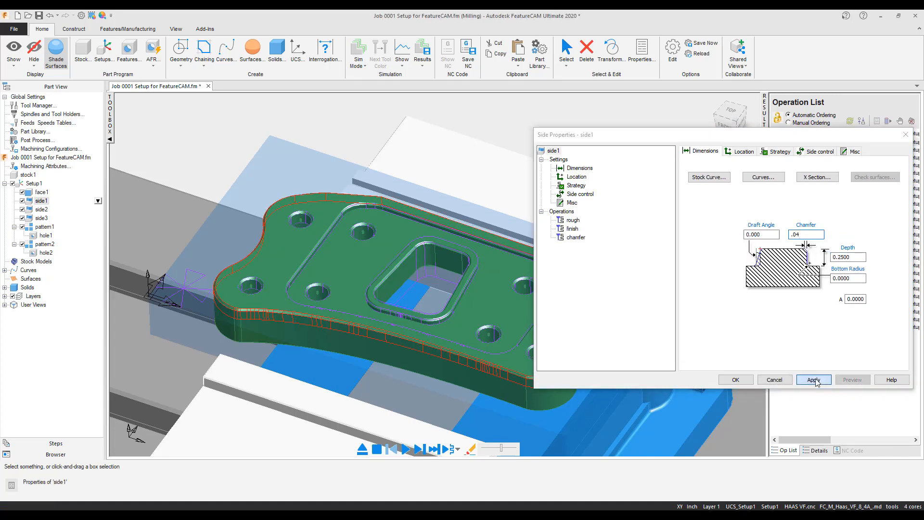
click(736, 381)
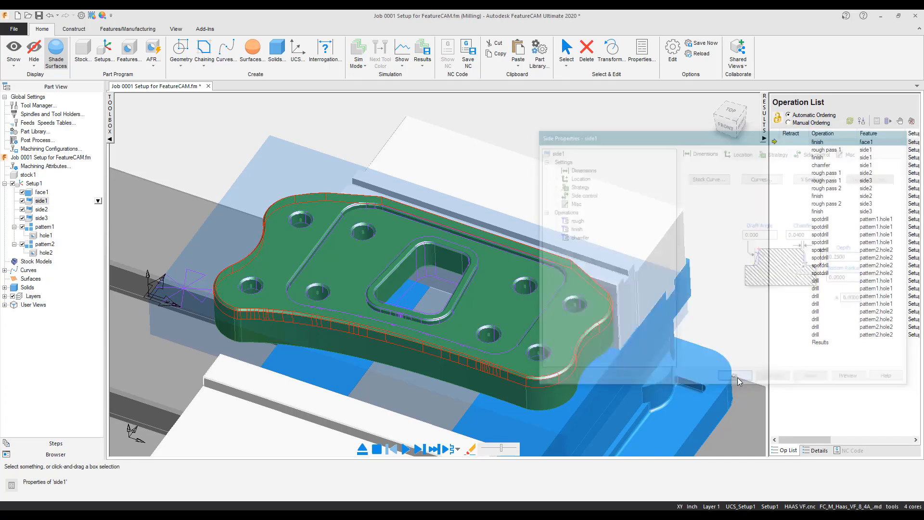
Add a 0.04 chamfer to the side2 feature.
double_click(32, 210)
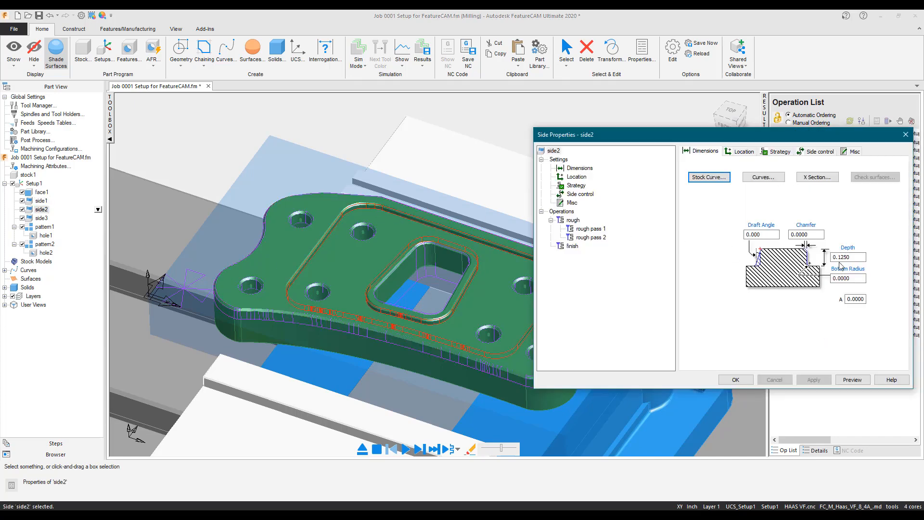
double_click(806, 235)
text(.04)
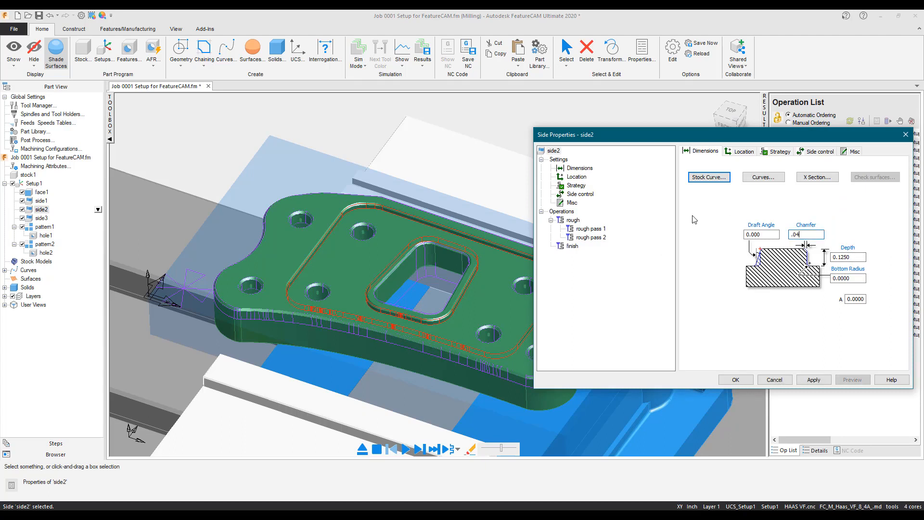
click(813, 380)
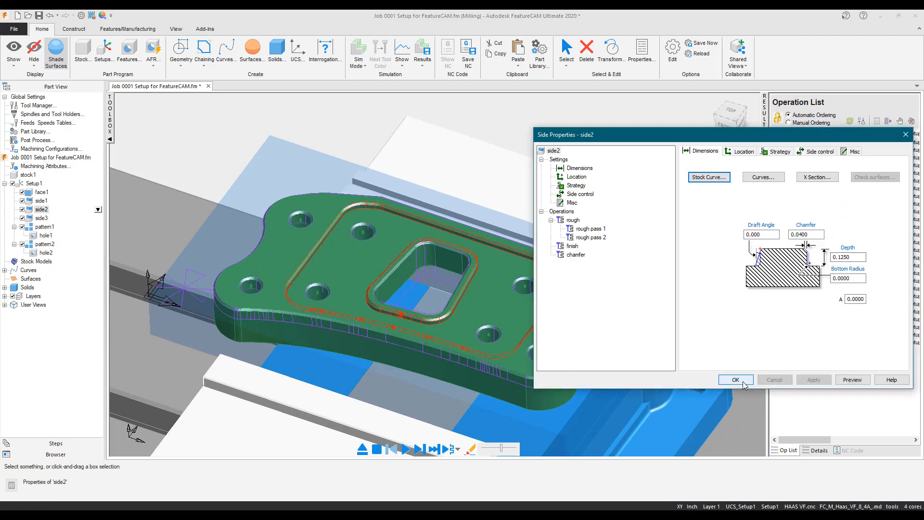
click(742, 383)
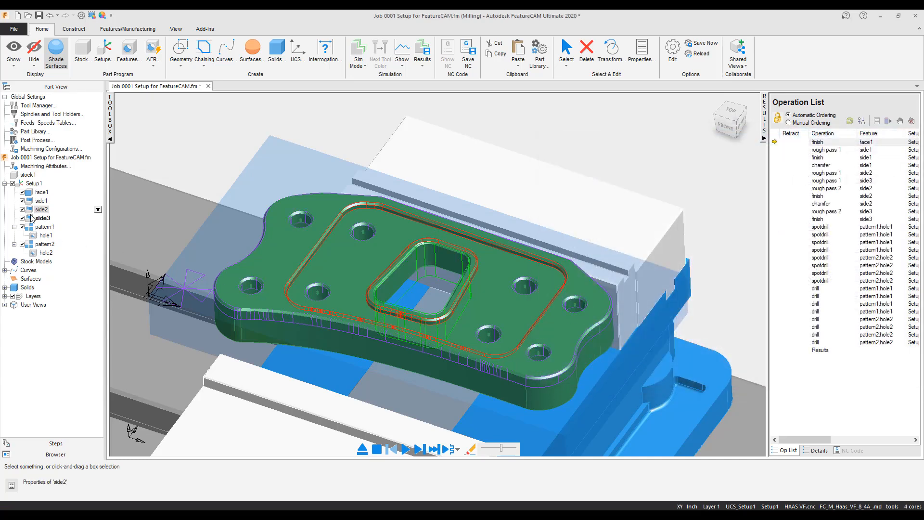
Set the side3 feature of the central opening to a depth of 1.25 and a chamfer of 0.04.
double_click(32, 218)
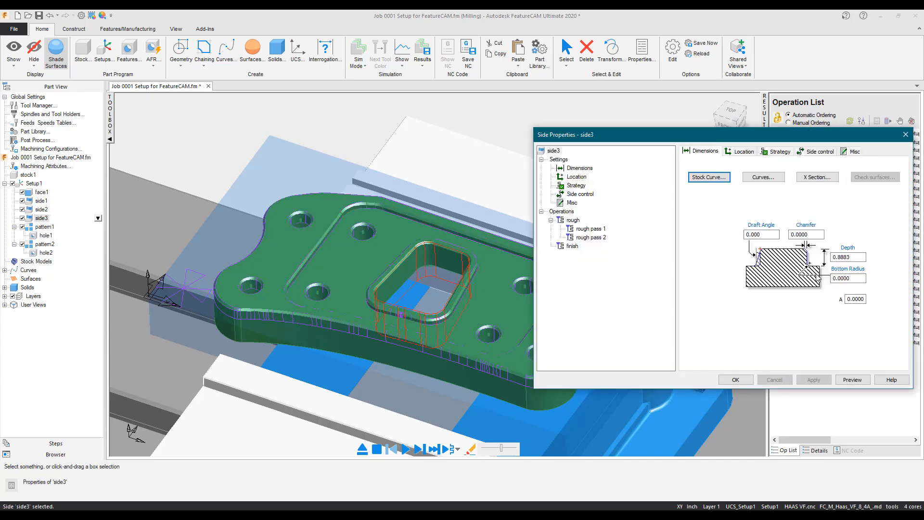
drag(860, 257, 742, 255)
text(1.25)
drag(813, 234, 738, 230)
text(0.04)
click(807, 381)
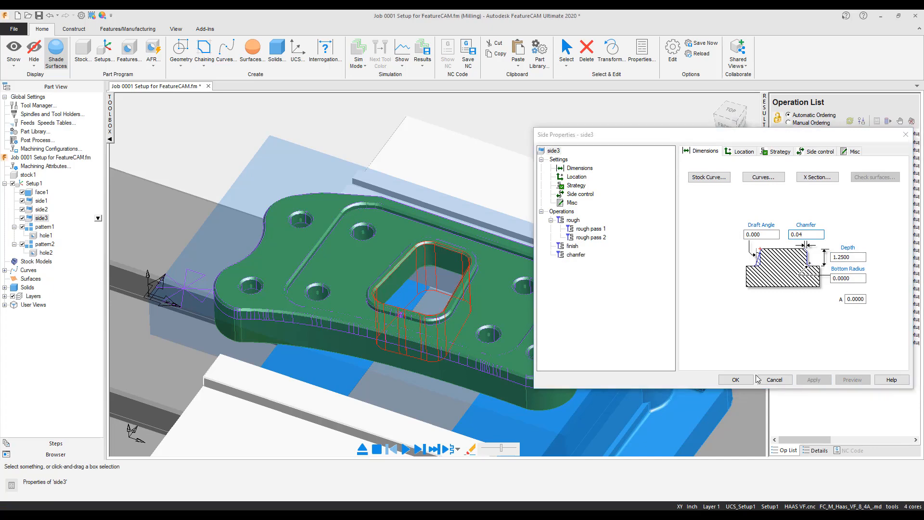
click(736, 380)
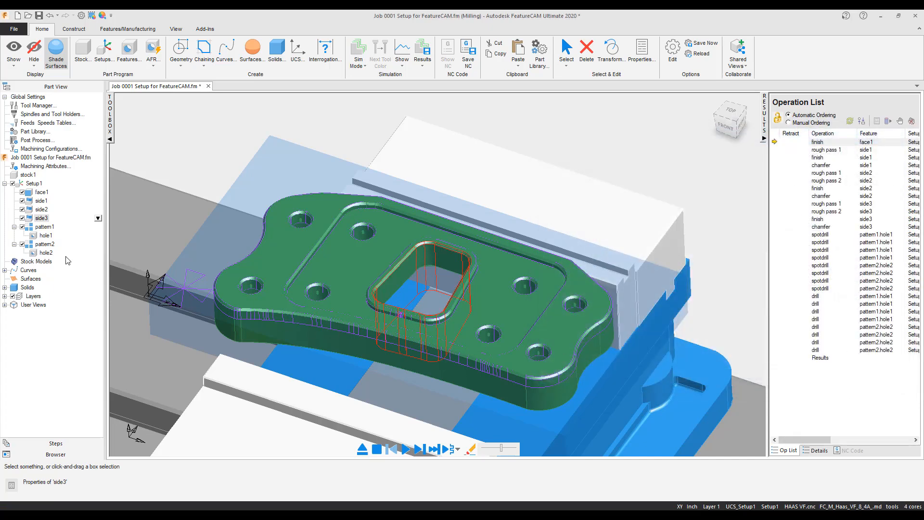
Set the depth of the plain holes (hole1) in pattern1 to 1.25.
double_click(43, 236)
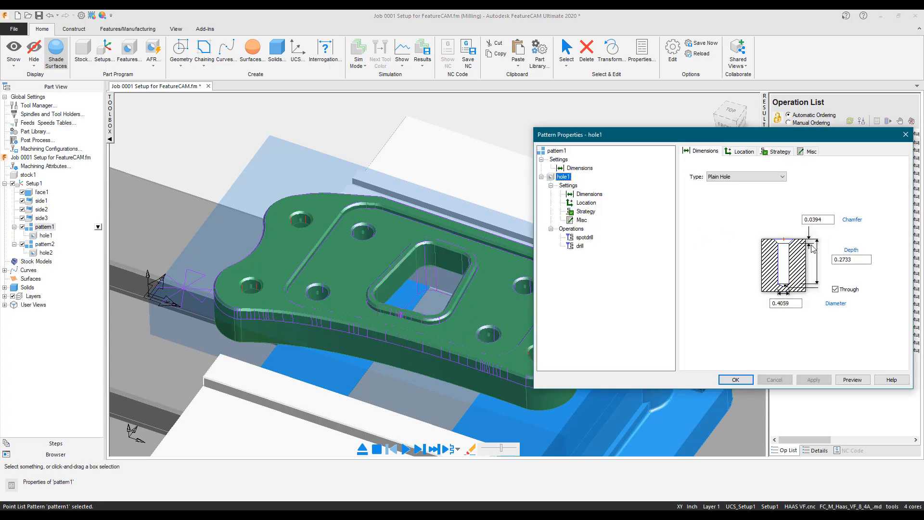
double_click(862, 261)
text(1.25)
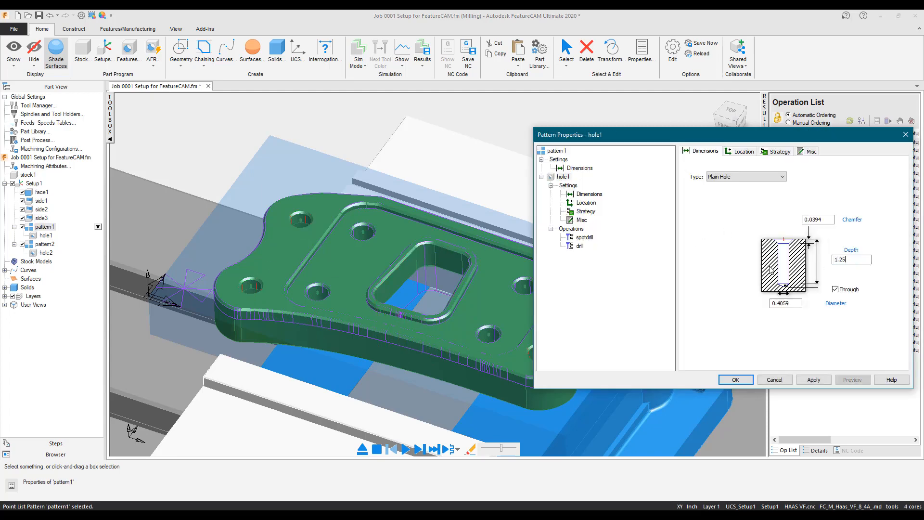
click(814, 380)
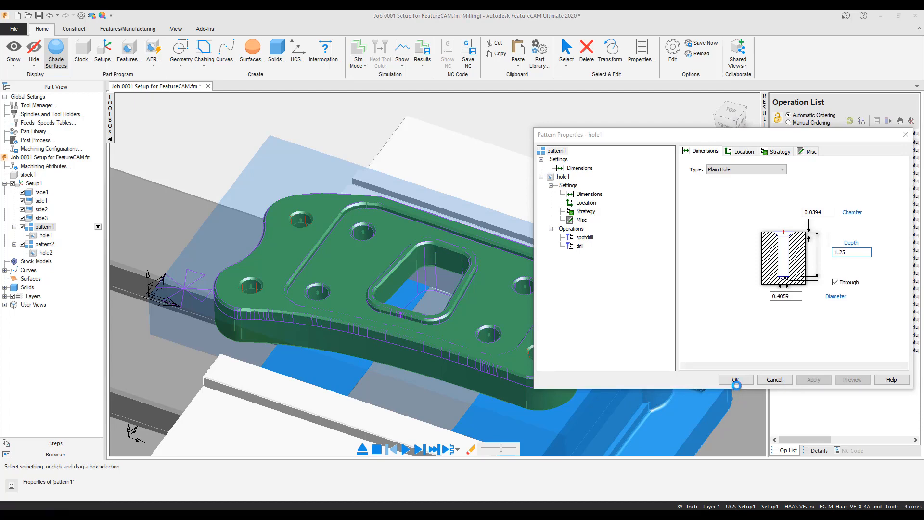
click(735, 380)
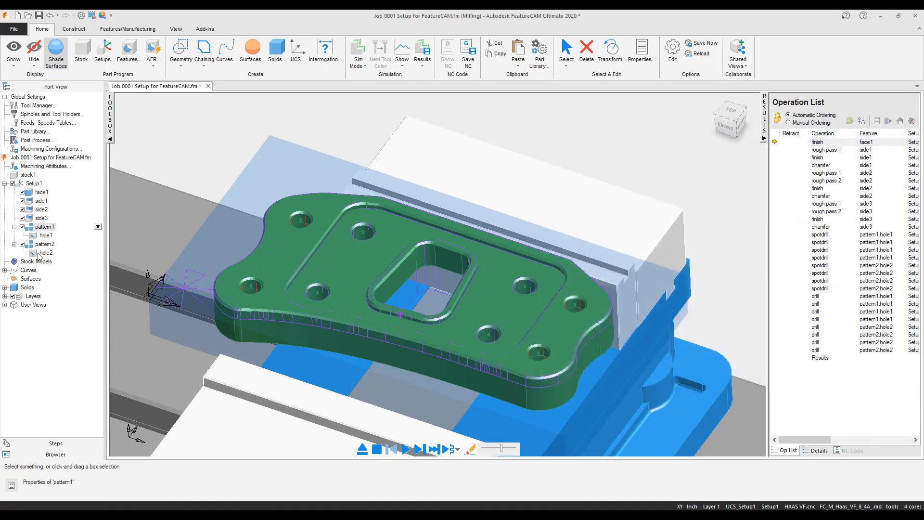
Change hole2 in pattern2 to a tapped hole with a 0.5000-13 UNC standard thread and a depth of 1.25.
double_click(39, 254)
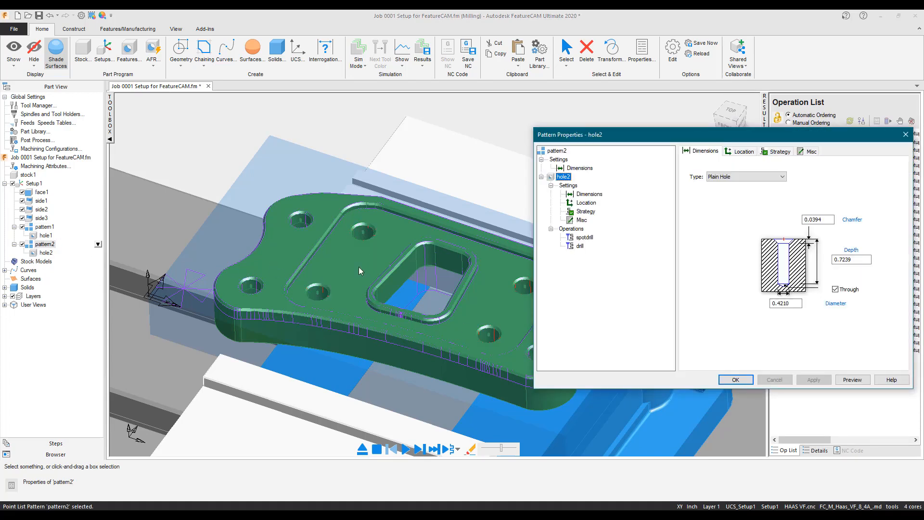
click(769, 176)
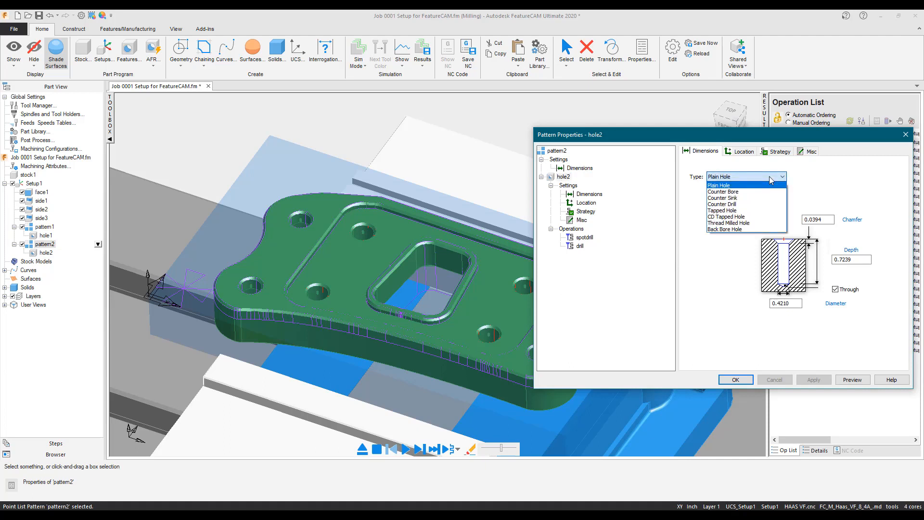
click(712, 210)
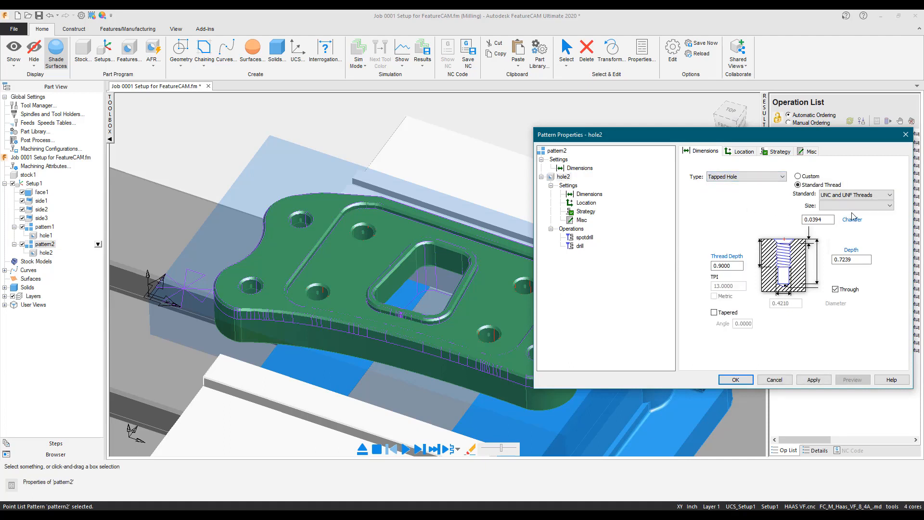
click(855, 205)
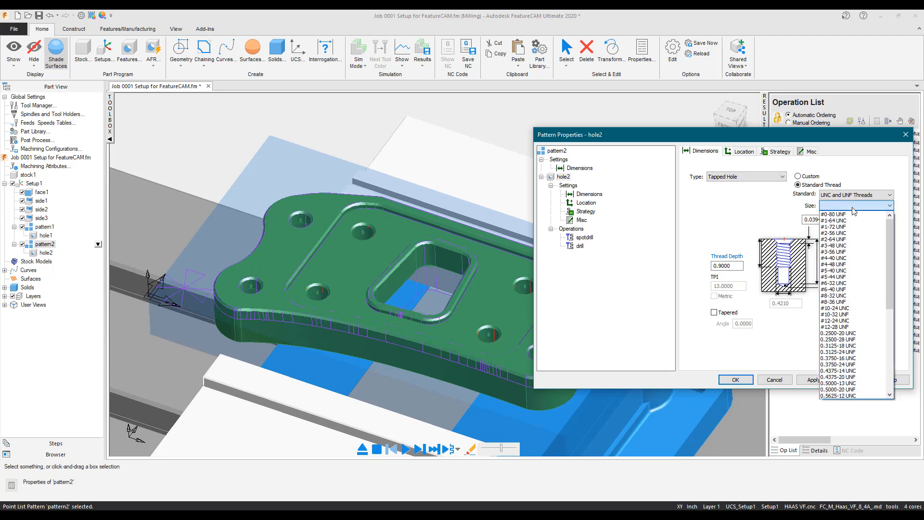
click(831, 383)
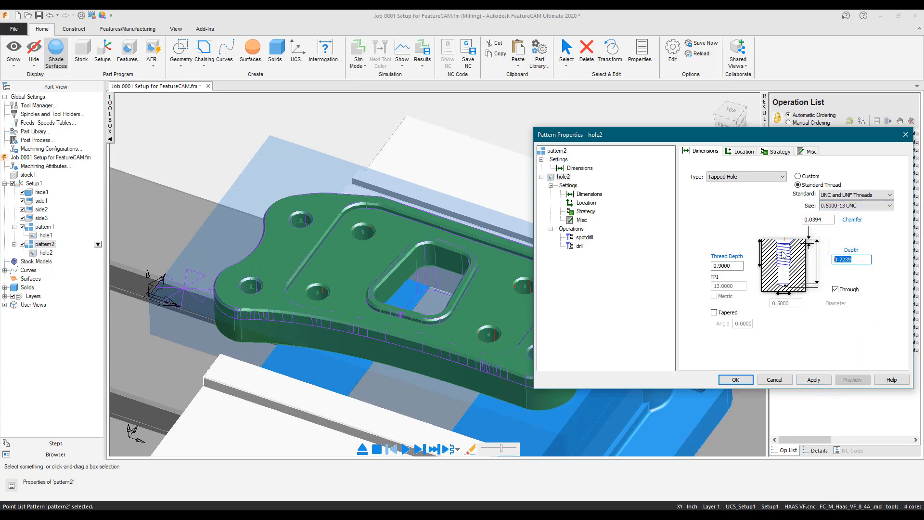
text(1.25)
click(814, 380)
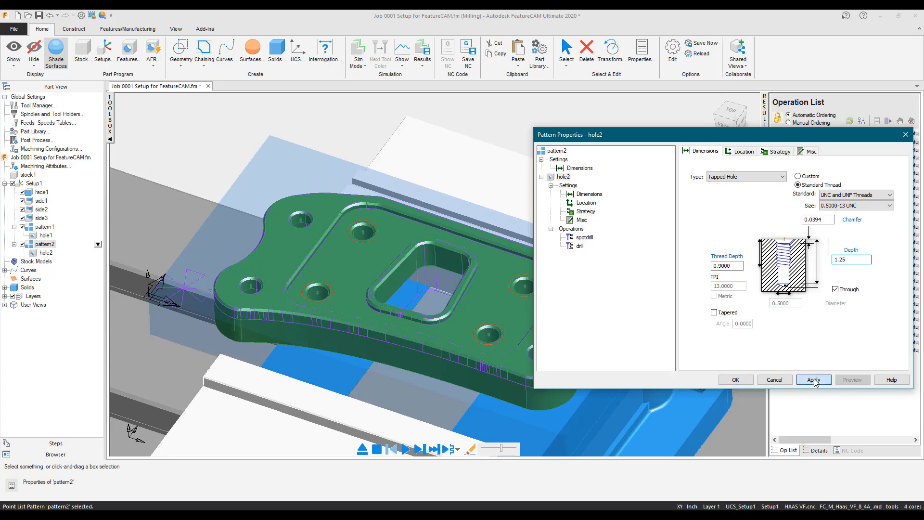
click(735, 380)
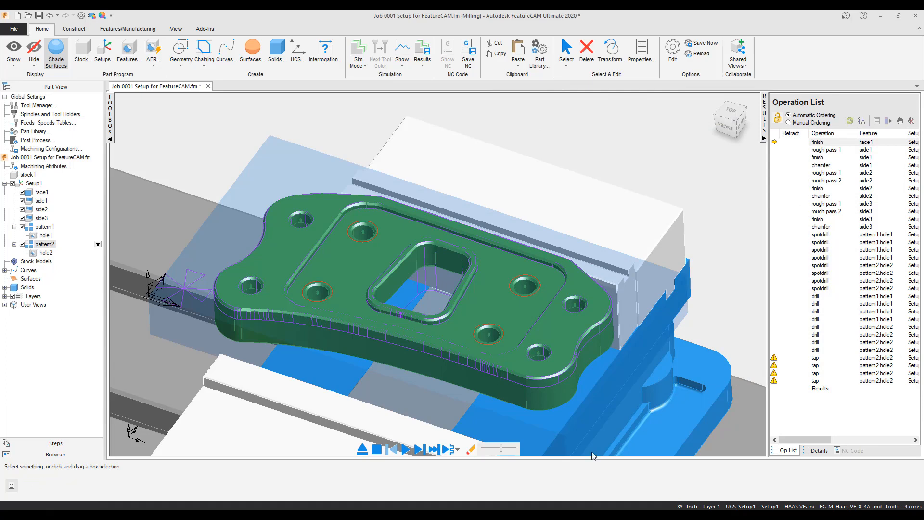
Run the machining simulation of all Setup1 operations on the stock in the vise.
click(406, 451)
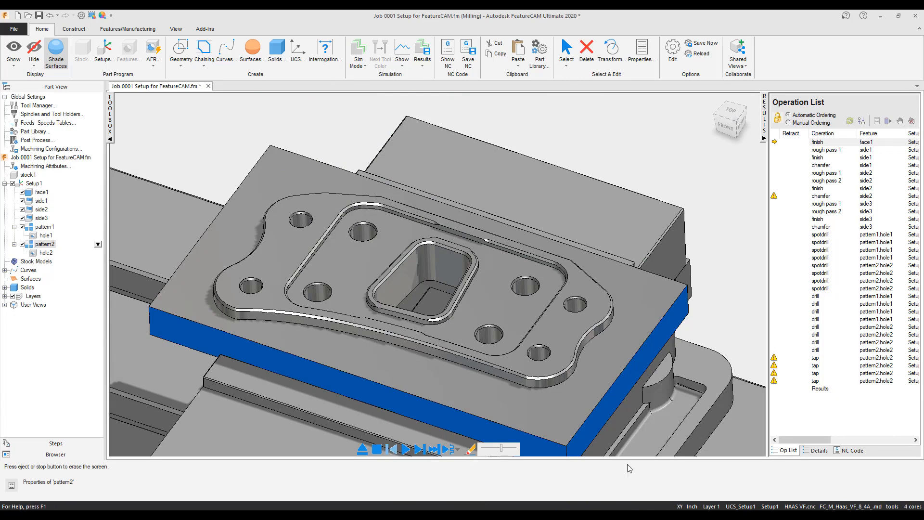
Display the NC code for Setup1 and check the options for saving the NC program.
click(850, 451)
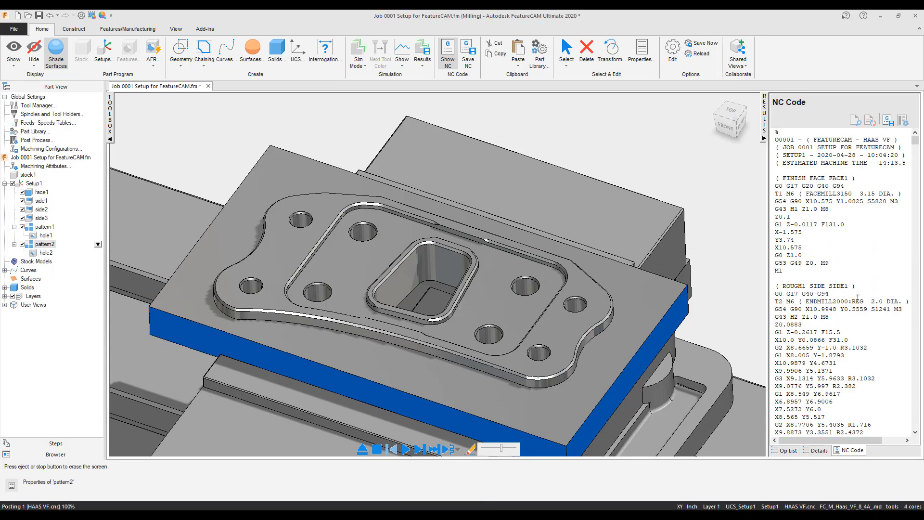
click(889, 120)
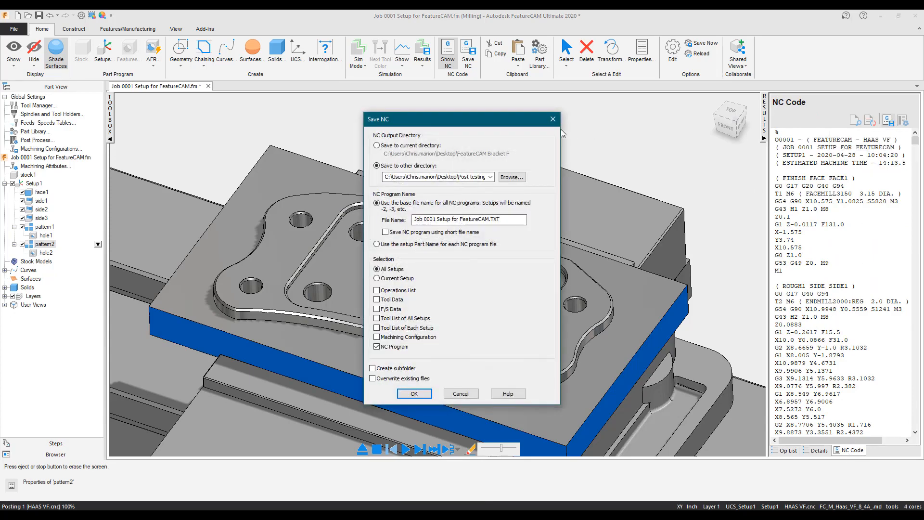
click(555, 120)
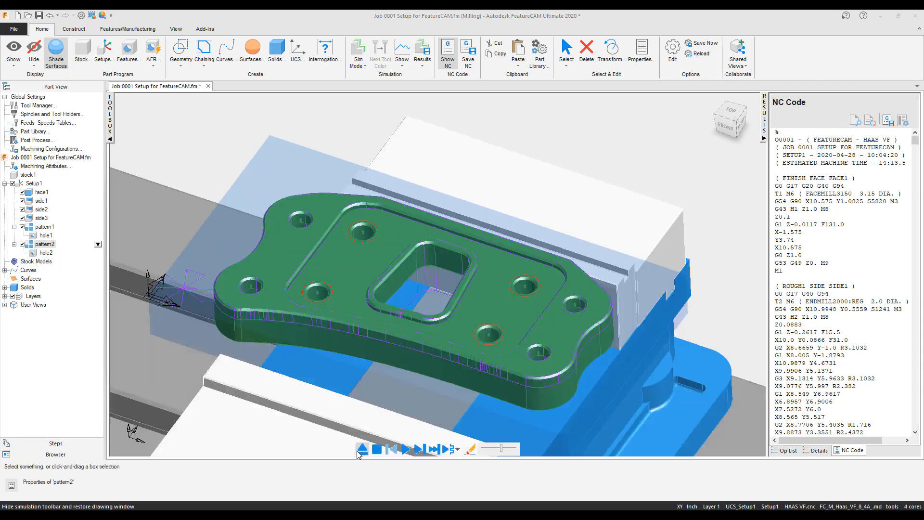
Exit the machining simulation, view the part, vise and machine table from the top, and look over the construction tools.
click(363, 449)
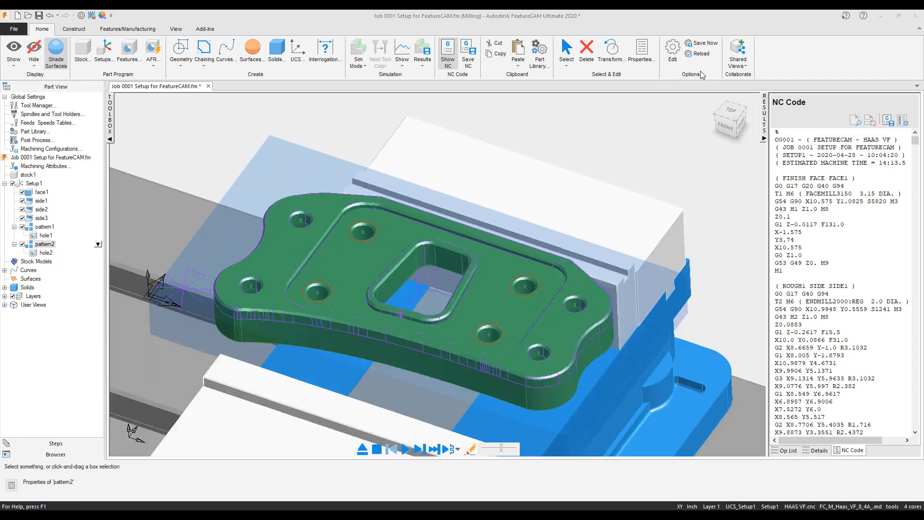
click(732, 111)
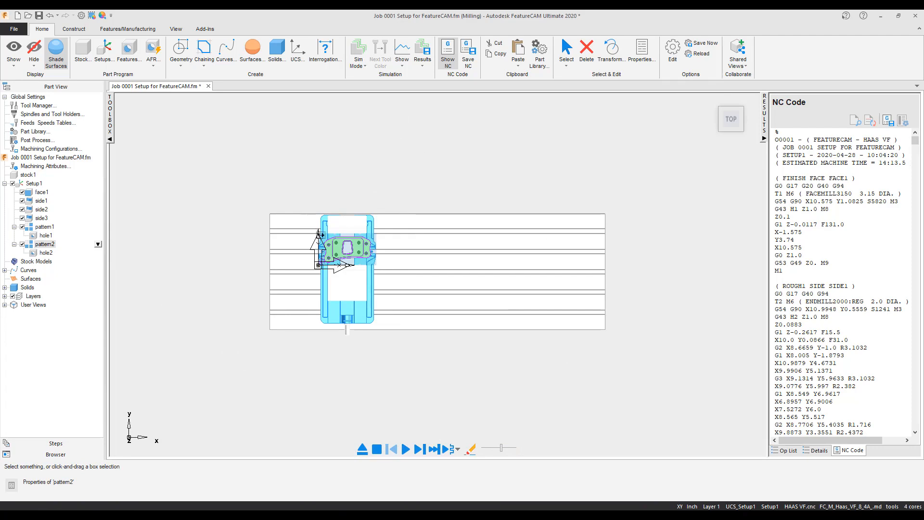
scroll(400, 284, up, 5)
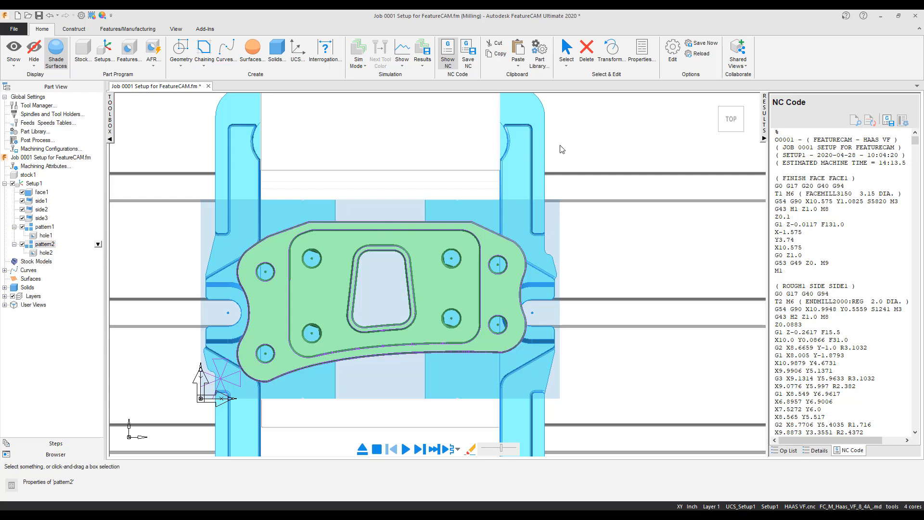
scroll(616, 240, down, 2)
scroll(615, 240, down, 6)
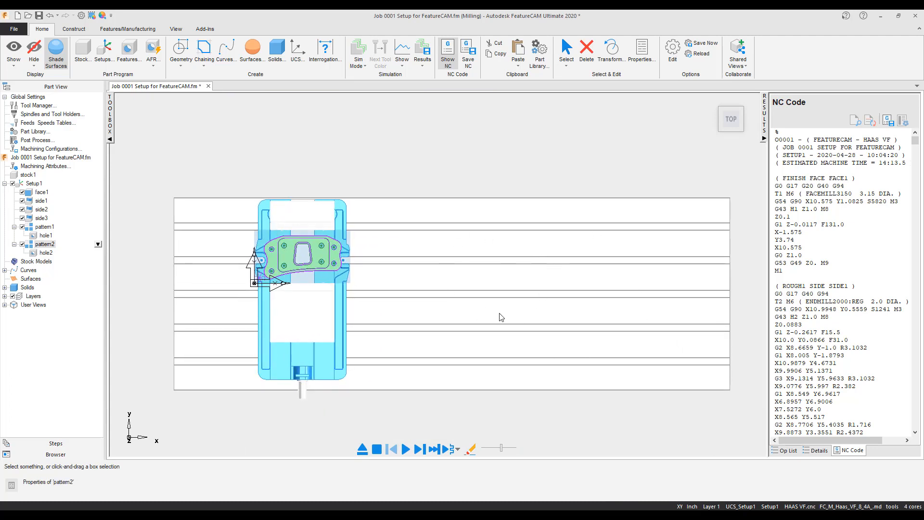
click(73, 29)
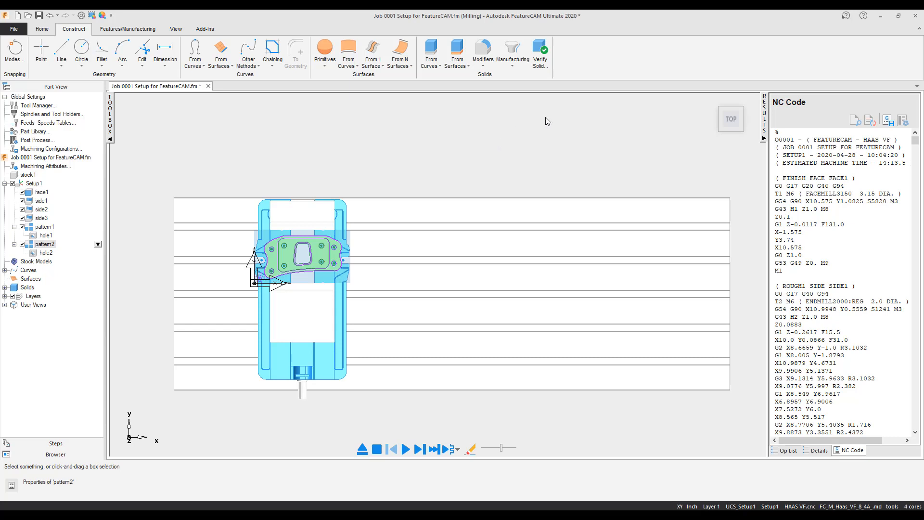
Switch to Fusion 360, view the setup assembly in the Manufacture workspace, and return to the Design workspace.
click(882, 16)
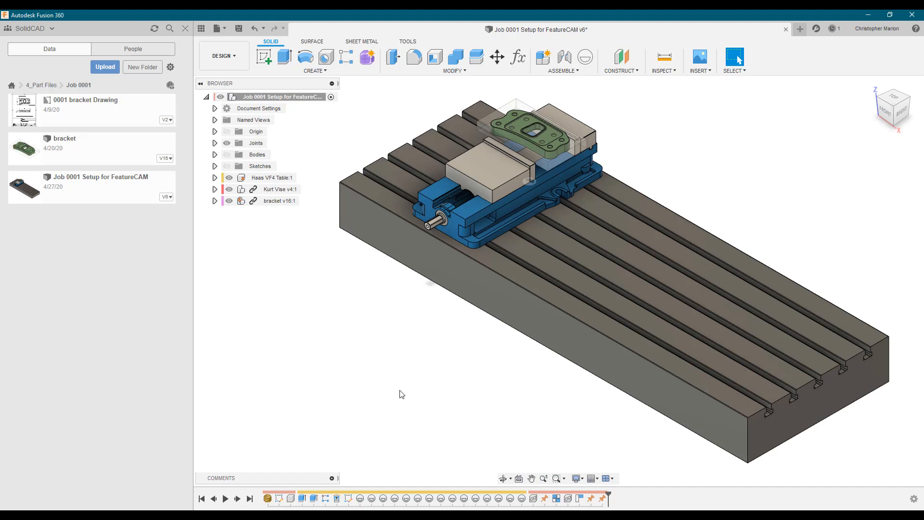
click(232, 59)
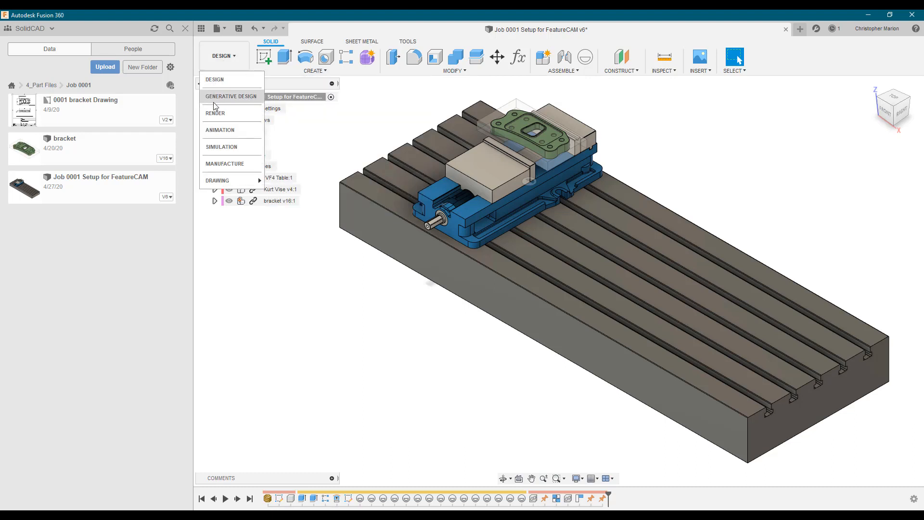
click(222, 164)
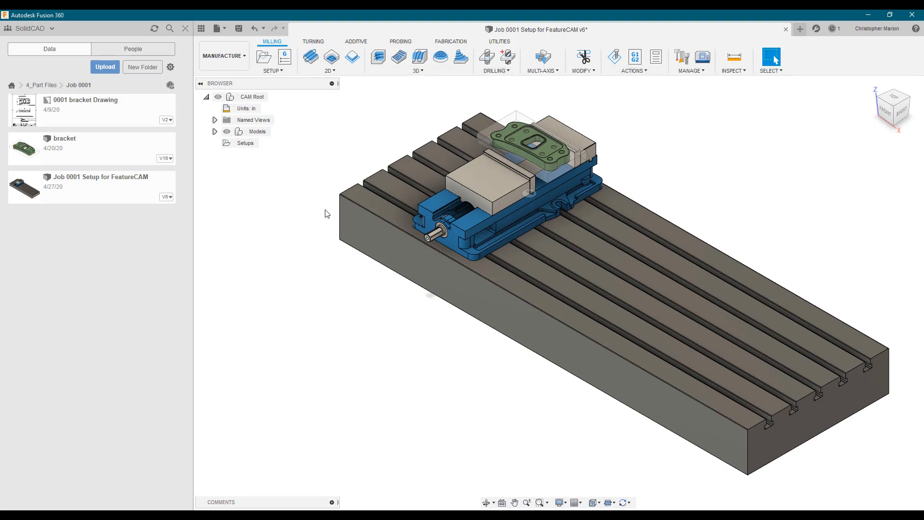
click(228, 58)
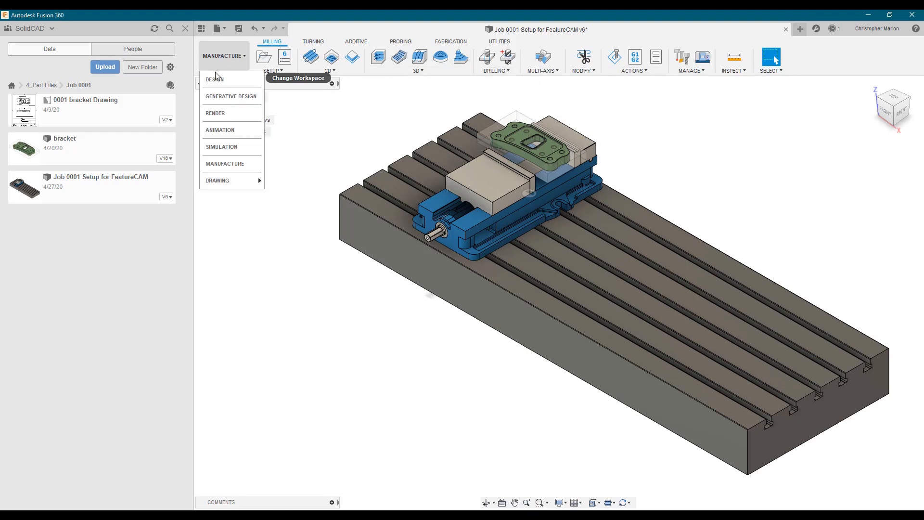
click(216, 76)
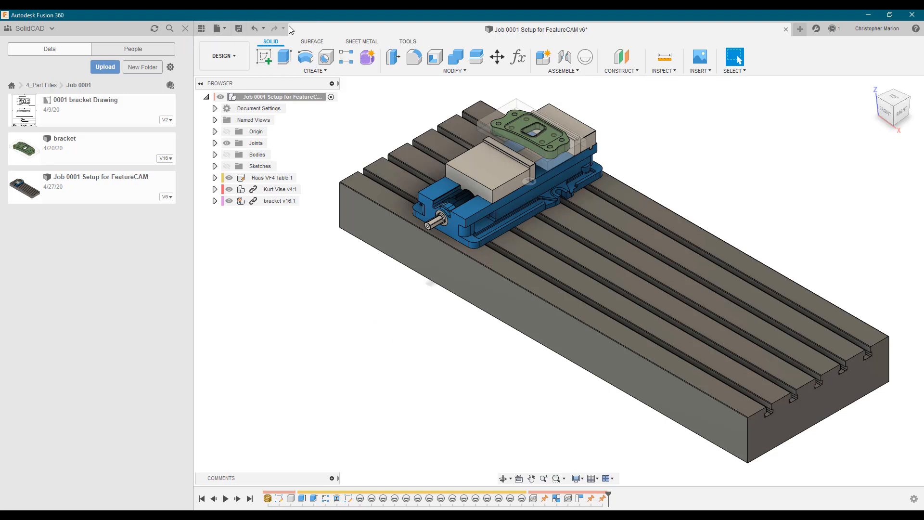
click(201, 28)
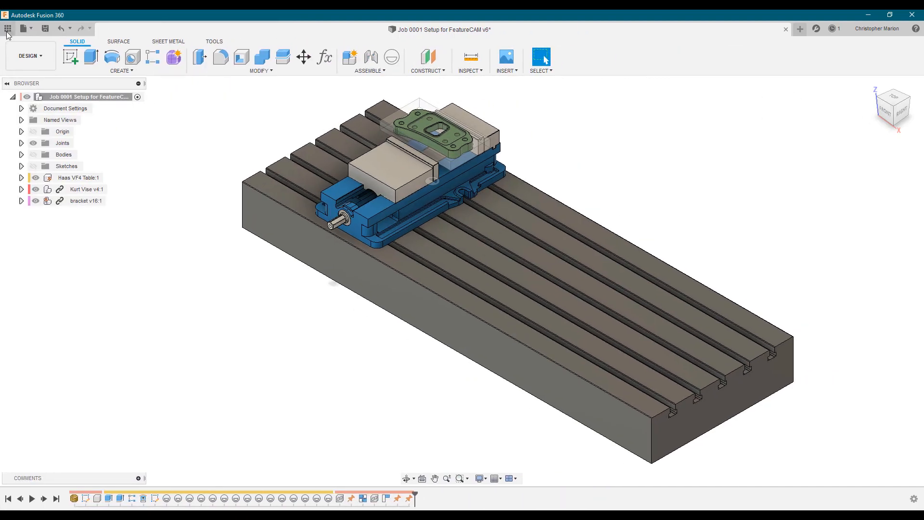
click(8, 29)
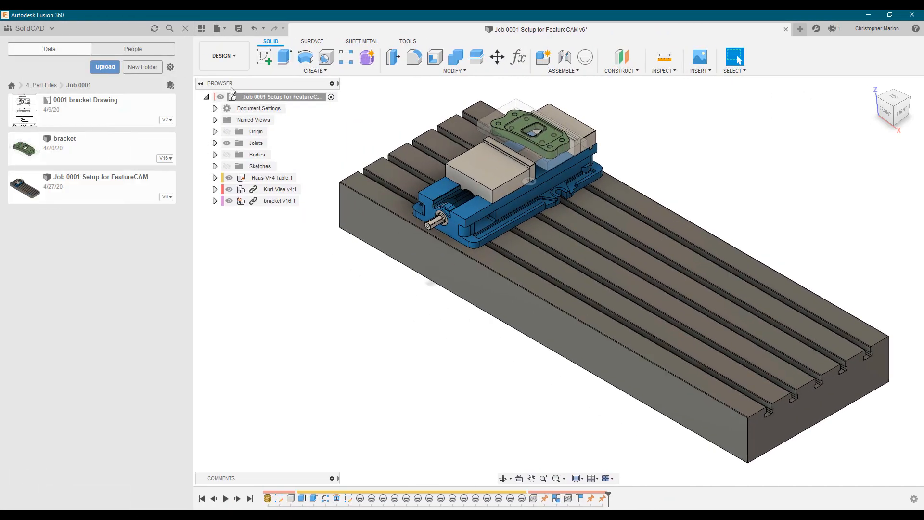
click(225, 28)
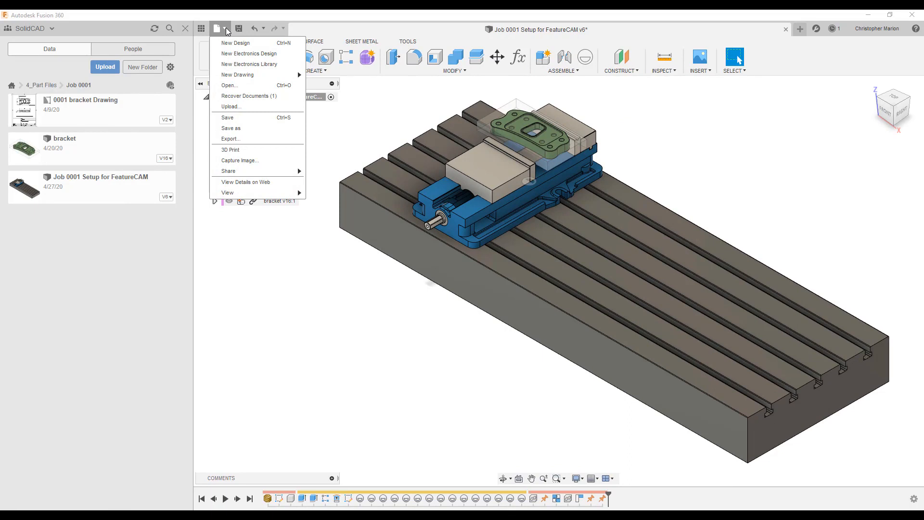
click(314, 328)
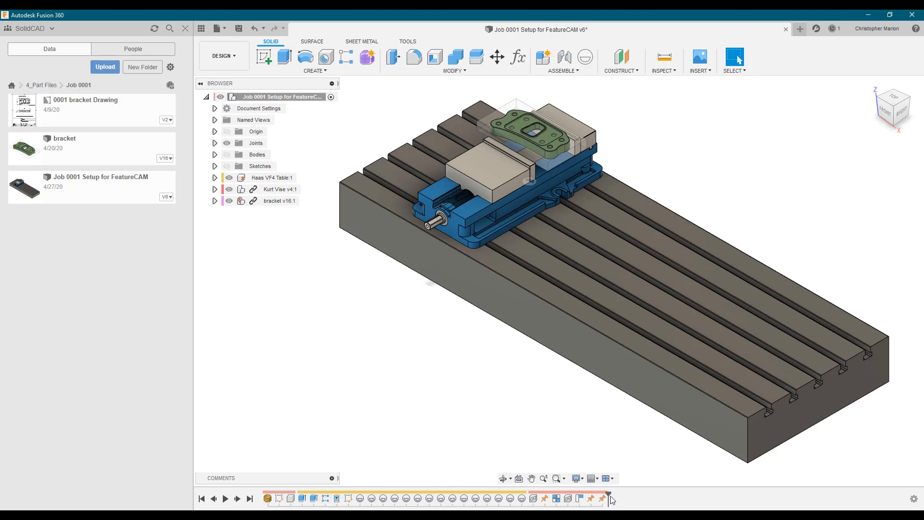
Roll the design history back to just after the Haas VF4 Table's first joint origin, and return it to the end.
drag(609, 495, 550, 495)
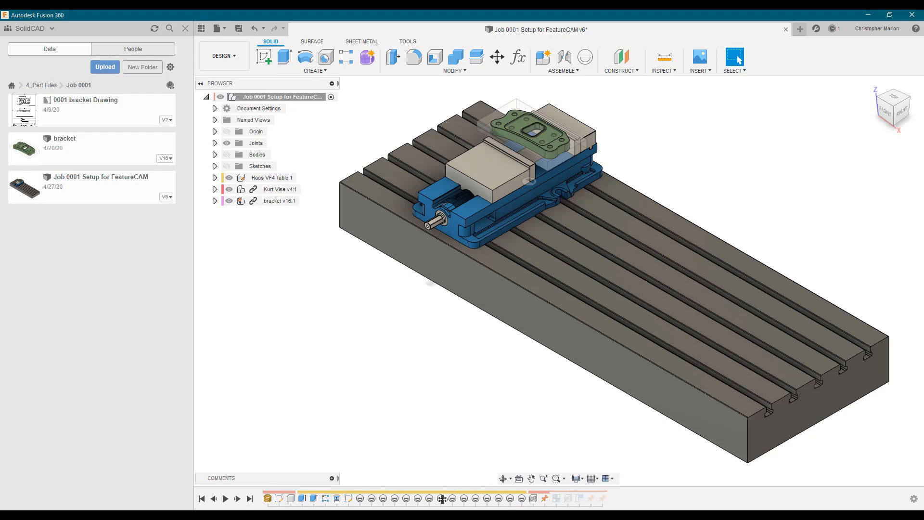
drag(374, 490, 366, 494)
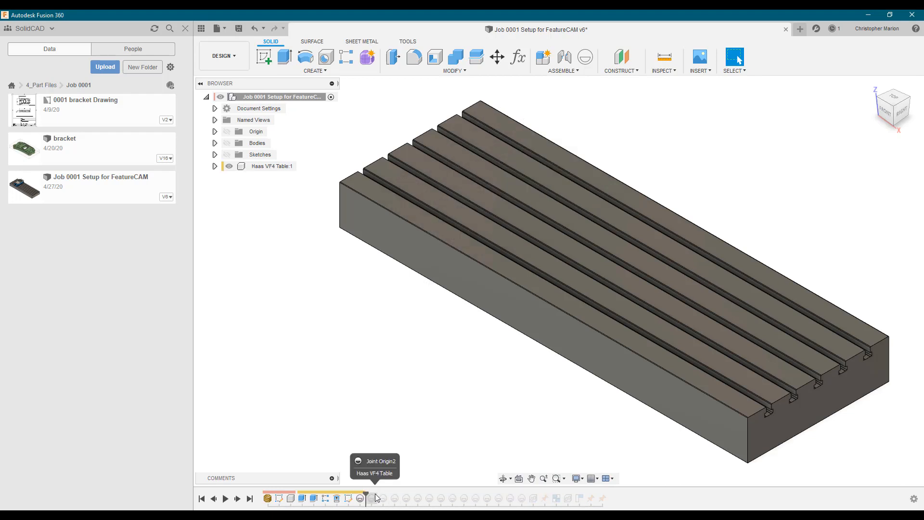
drag(366, 495, 609, 490)
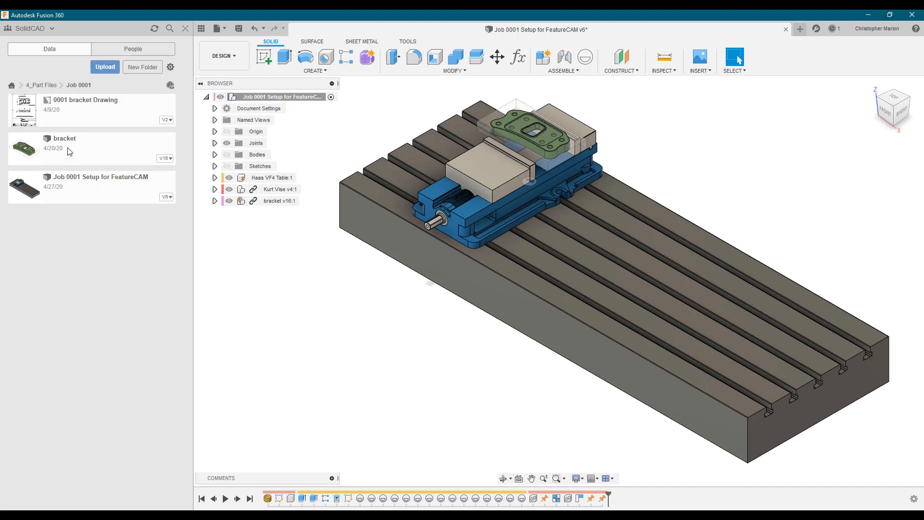
Open the 0001 bracket Drawing to review its dimensions and notes, and close it.
double_click(70, 104)
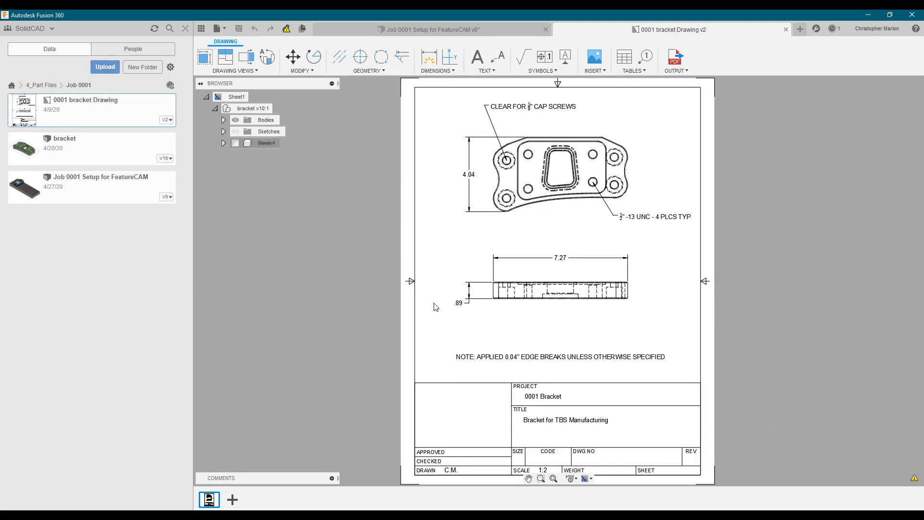
click(786, 29)
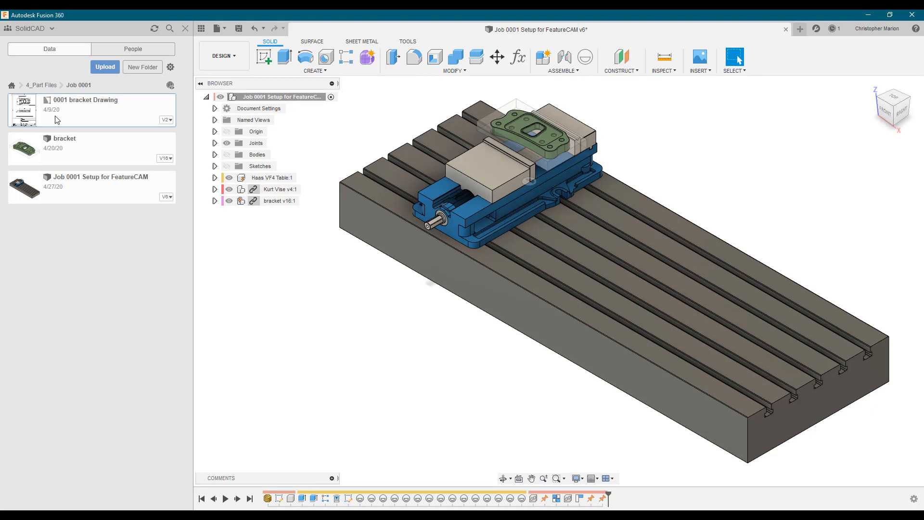
Upload 10mm_Plate.x_t to the FCS Components folder of the 1_Master Files project.
click(12, 86)
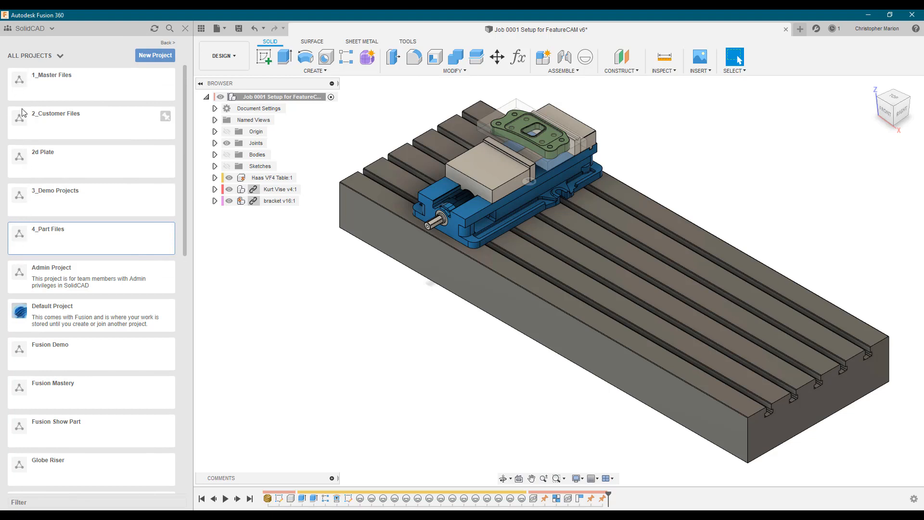
click(50, 78)
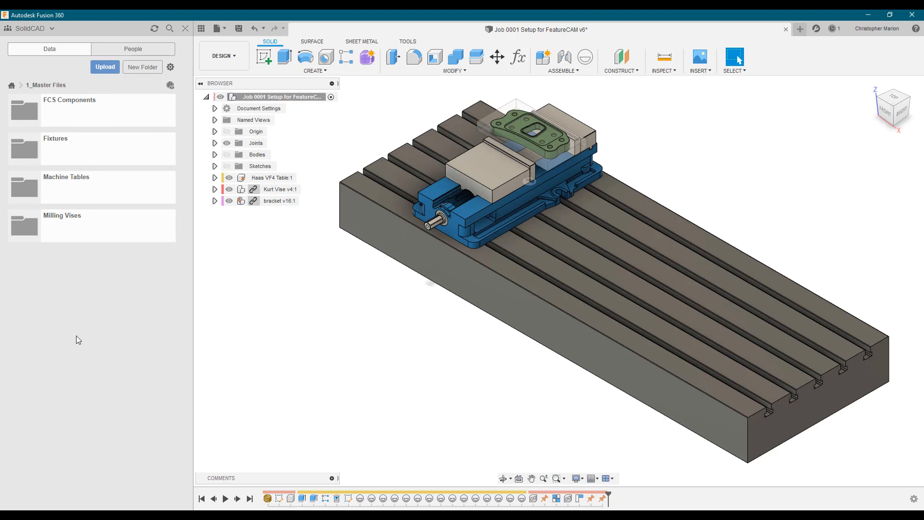
click(25, 111)
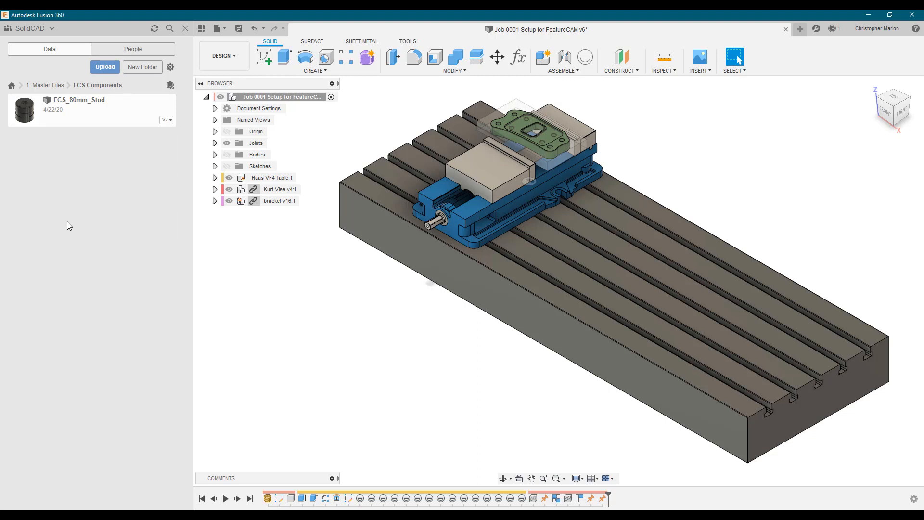
click(102, 67)
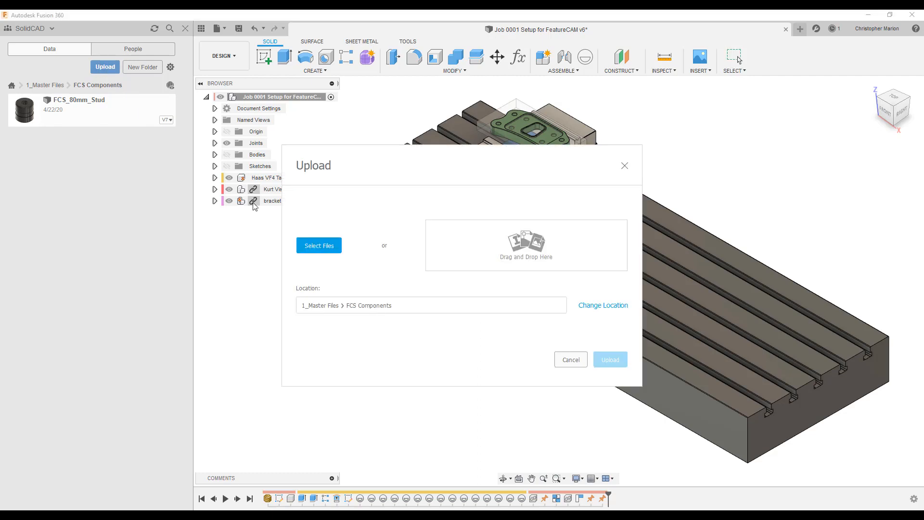
click(315, 246)
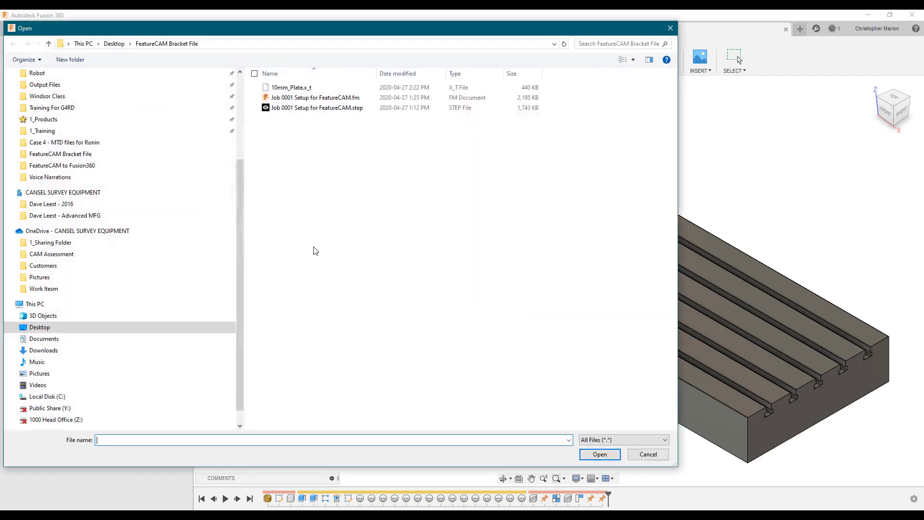
click(283, 89)
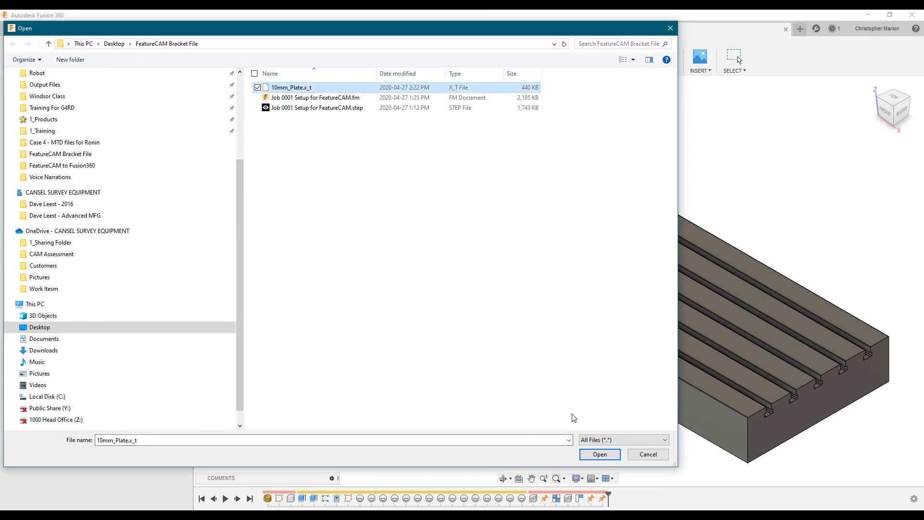
click(600, 454)
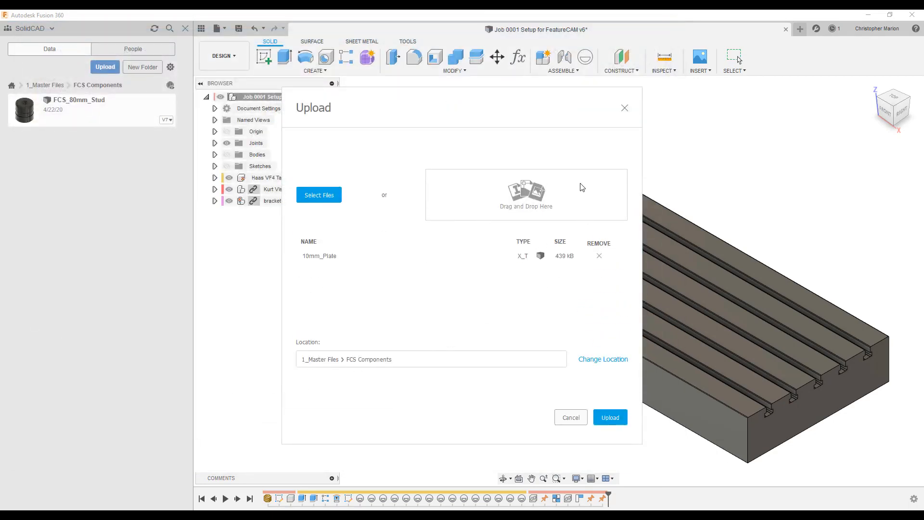
click(615, 418)
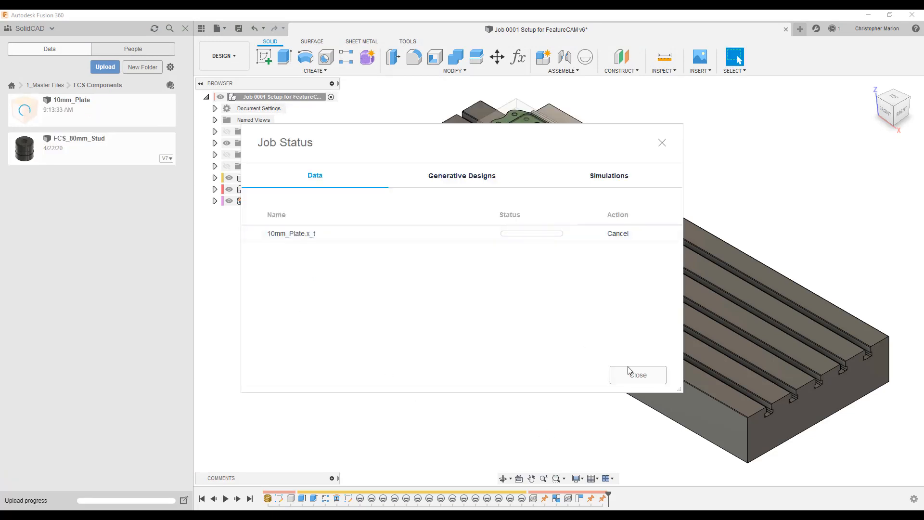
click(642, 378)
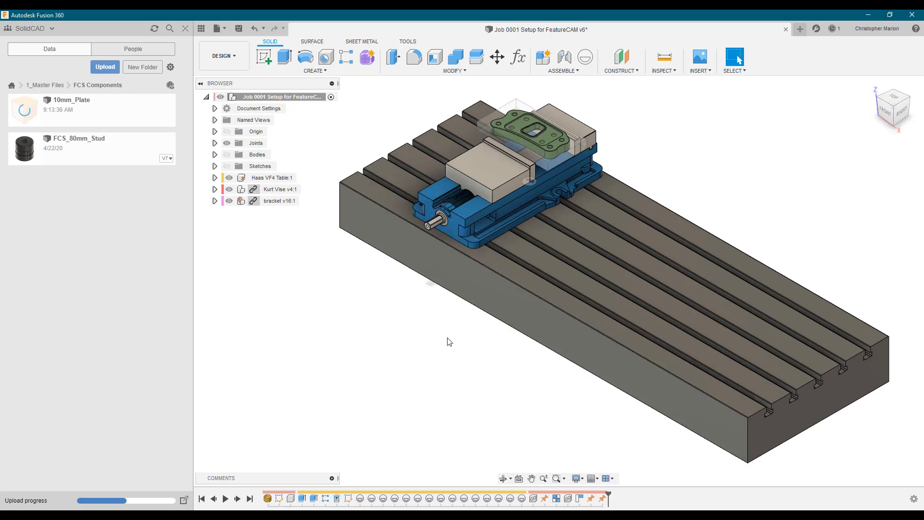
Orbit the setup assembly and review the pan, zoom and orbit settings in the general preferences.
shift+middle_drag(498, 409, 476, 391)
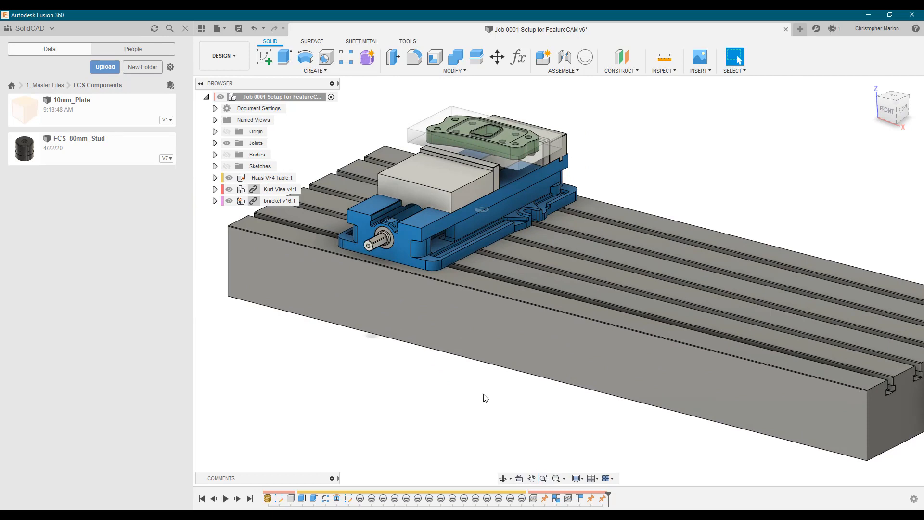
click(874, 30)
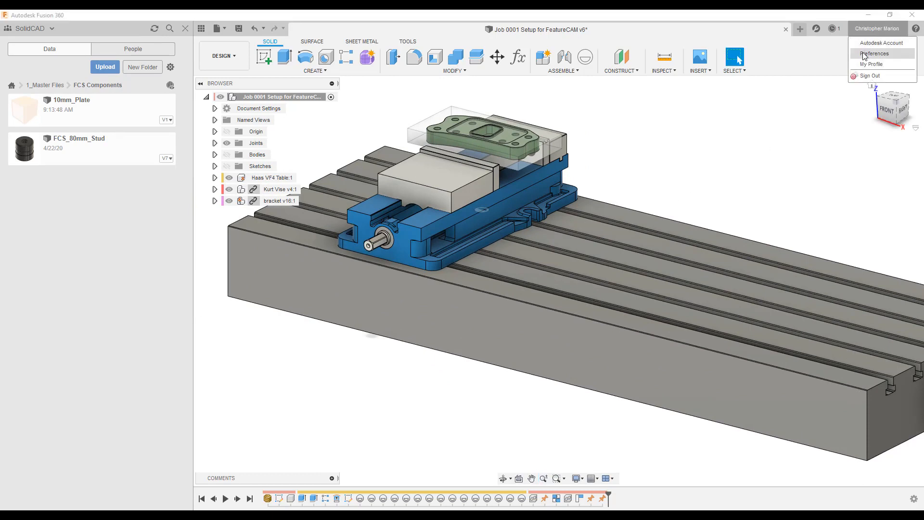
click(865, 55)
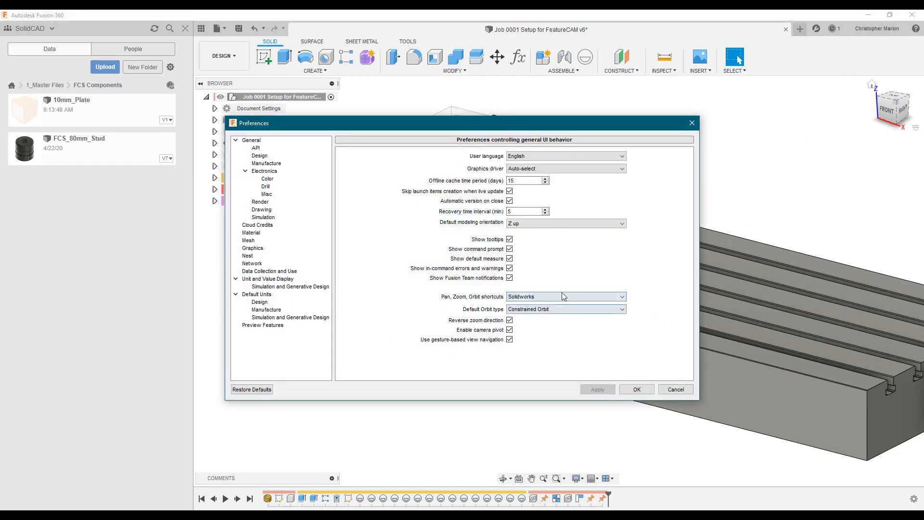
click(646, 389)
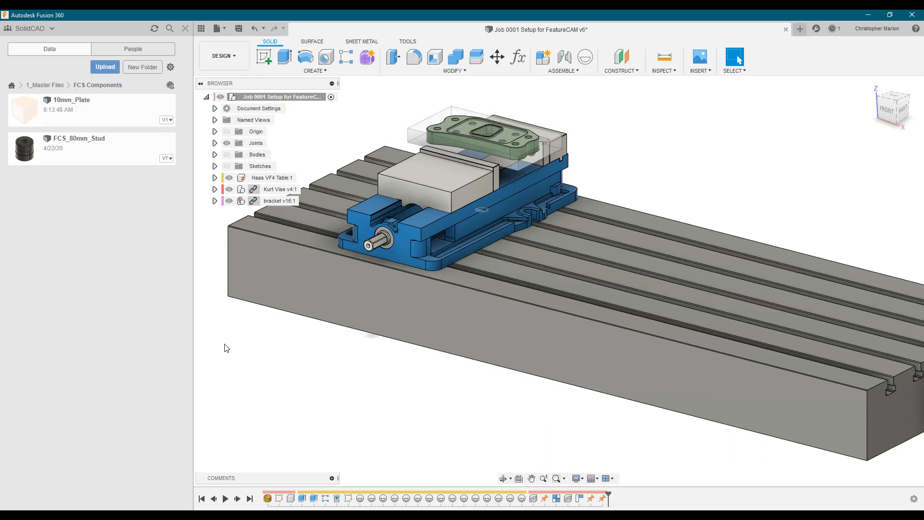
Open the uploaded 10mm_Plate from the FCS Components folder, inspect its hole grid, and close it.
right_click(229, 341)
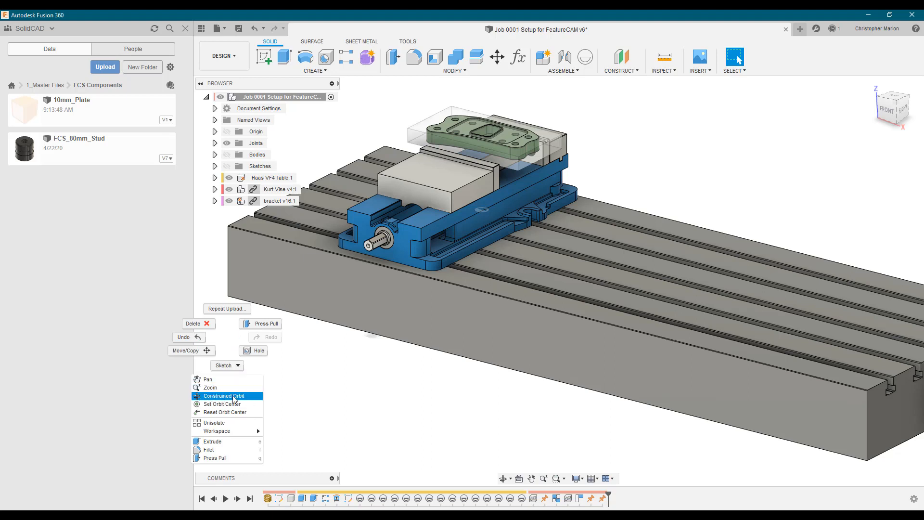
click(344, 395)
scroll(340, 394, down, 5)
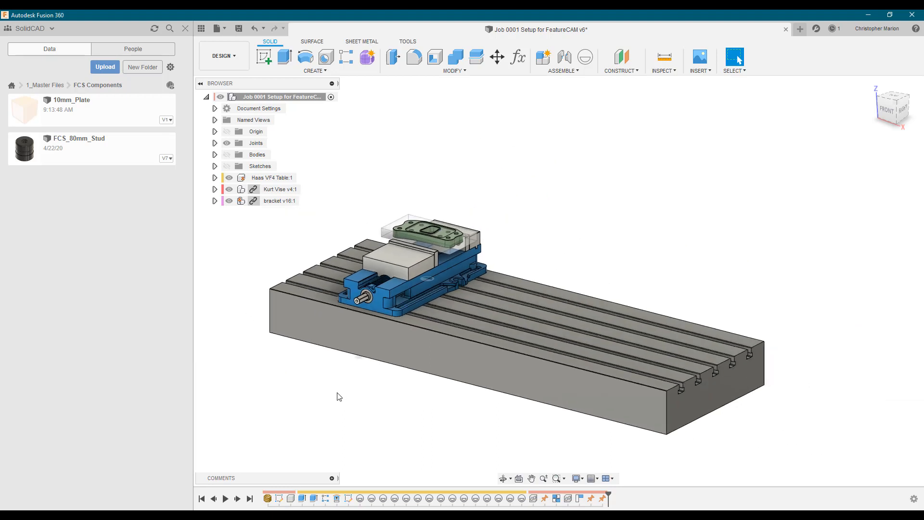
middle_drag(379, 378, 449, 337)
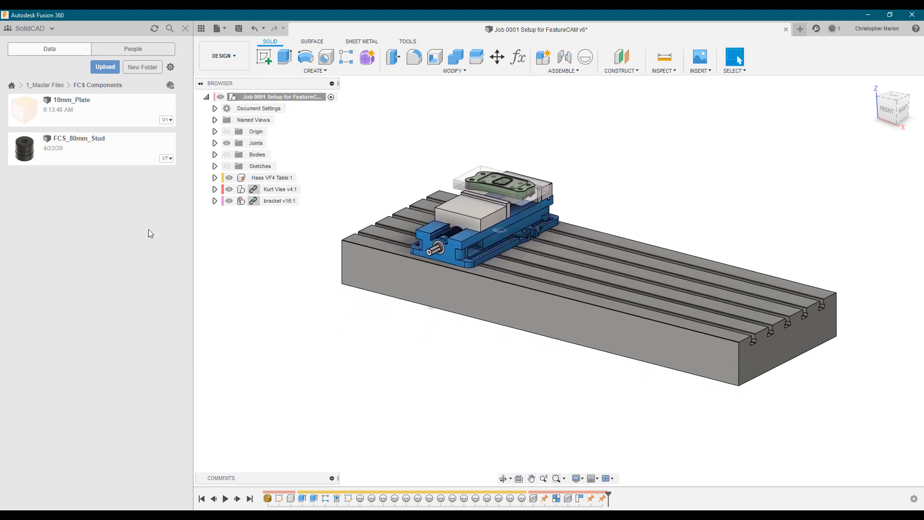
double_click(39, 107)
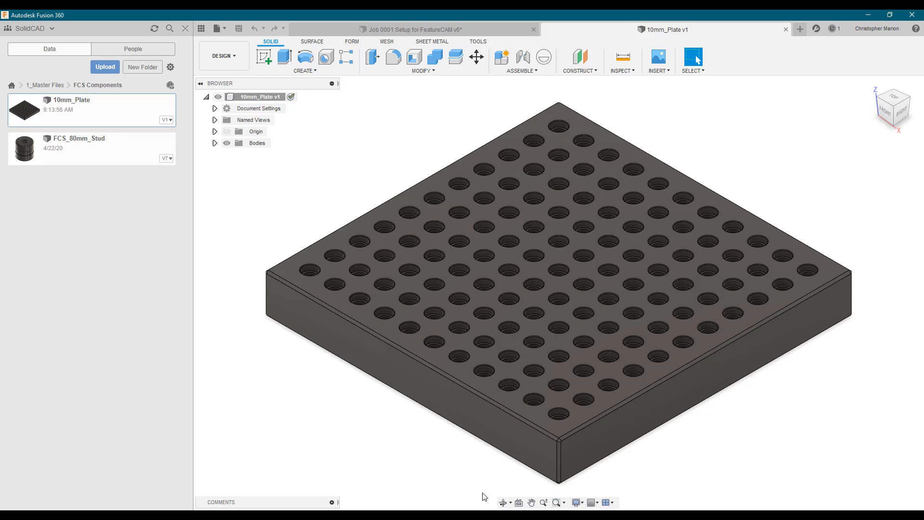
shift+middle_drag(402, 440, 407, 429)
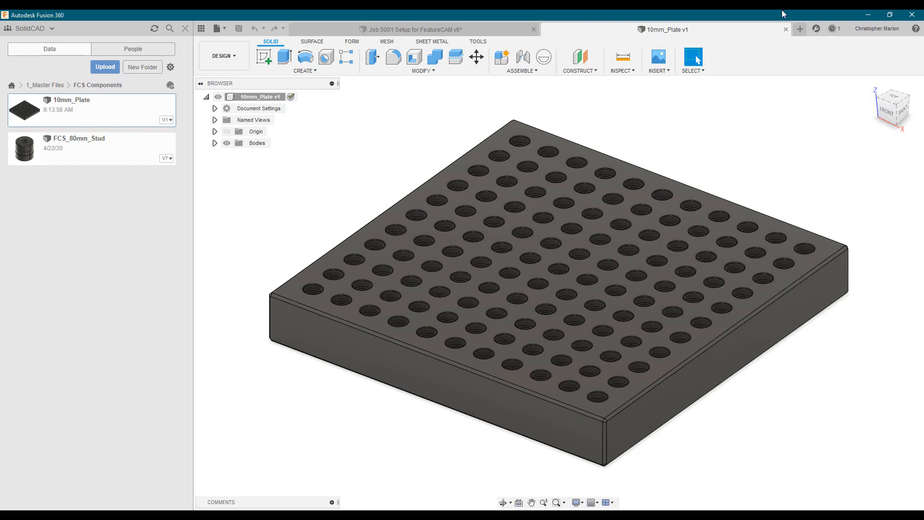
click(786, 29)
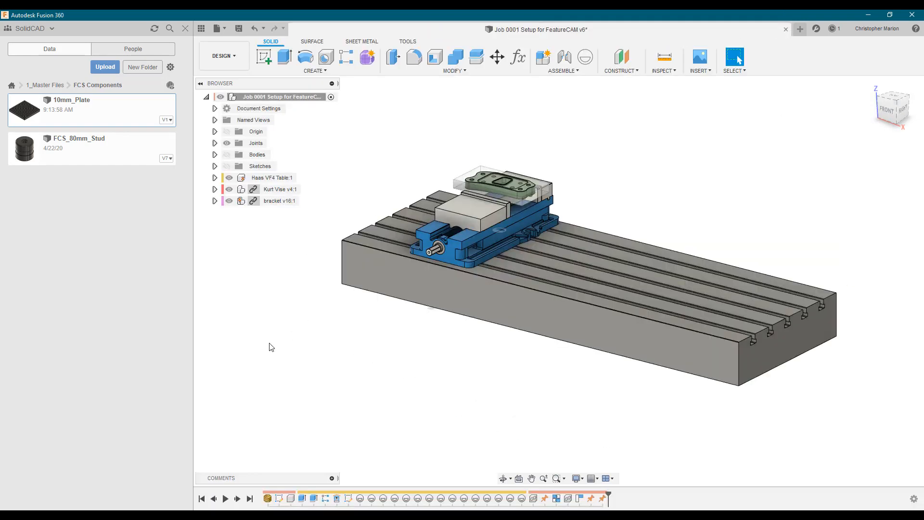
shift+middle_drag(368, 371, 399, 380)
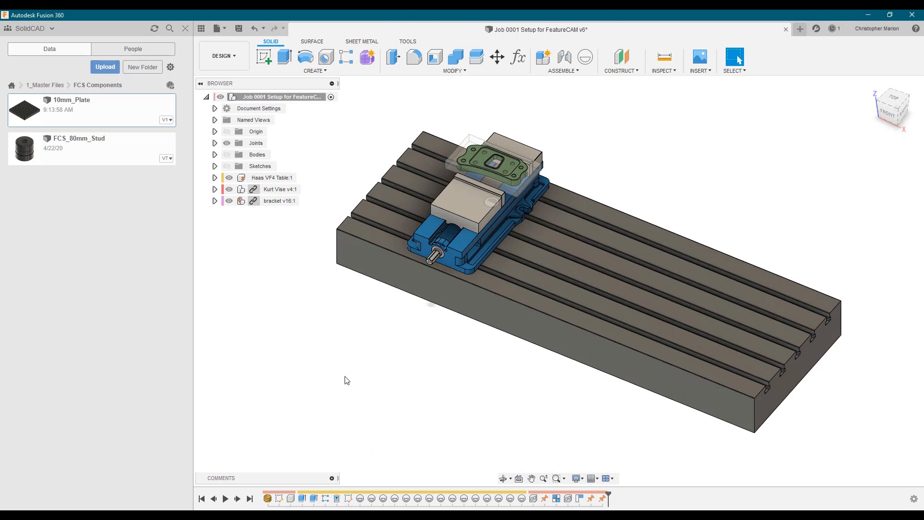
Create a new design and save it as Fixture Plate Job 0001 in 1_Master Files > Fixtures > Fixture For Job 0001.
click(44, 85)
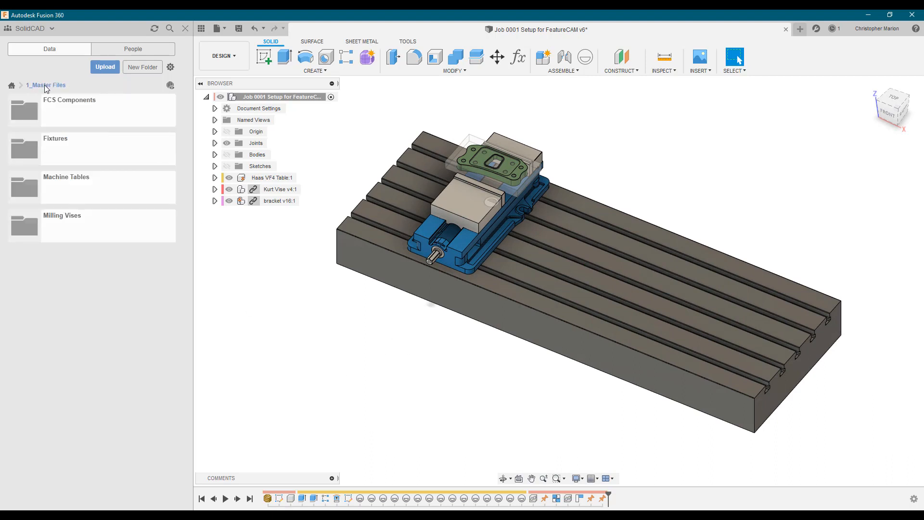
click(30, 144)
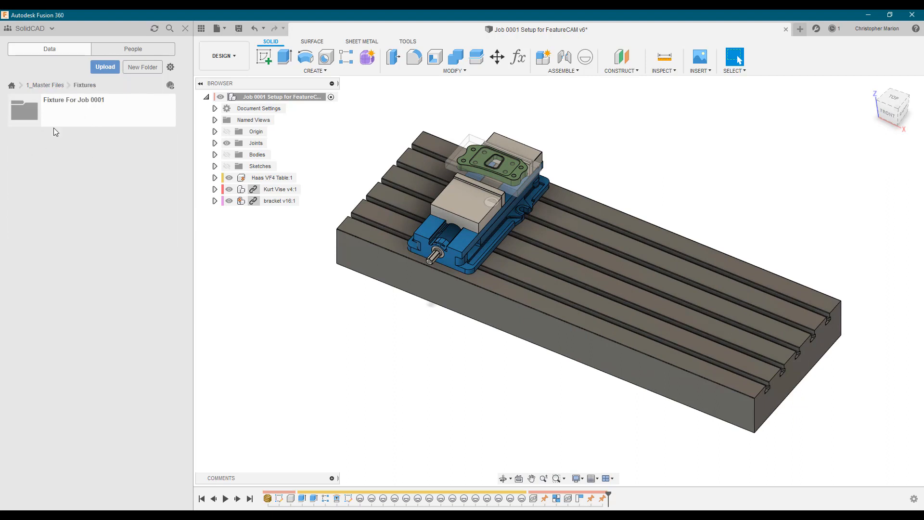
click(62, 108)
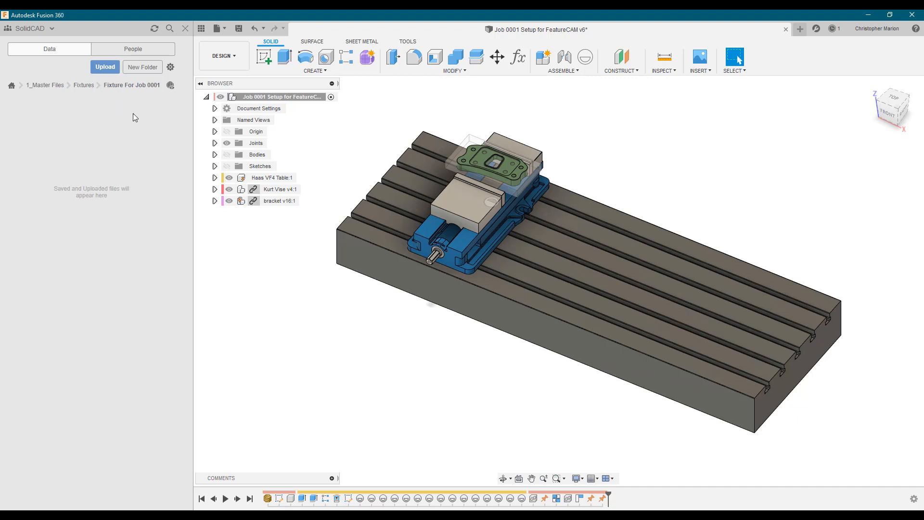
click(802, 28)
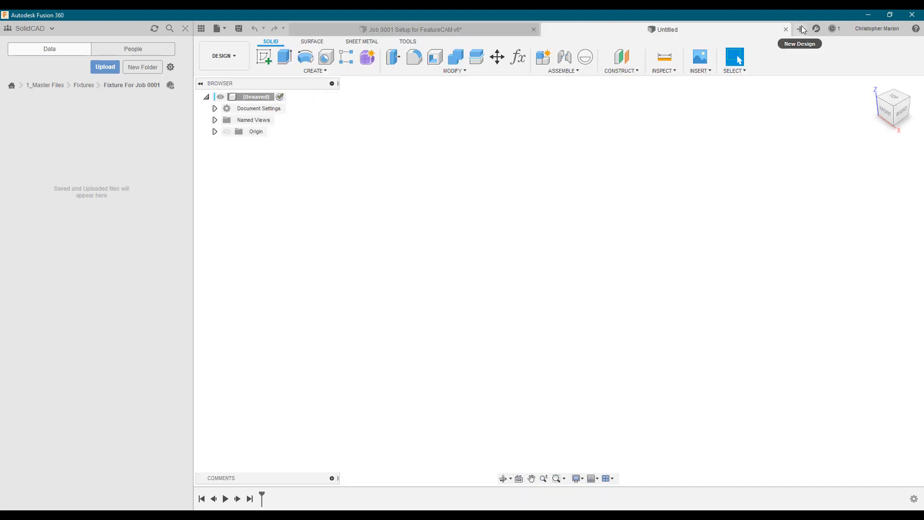
click(241, 31)
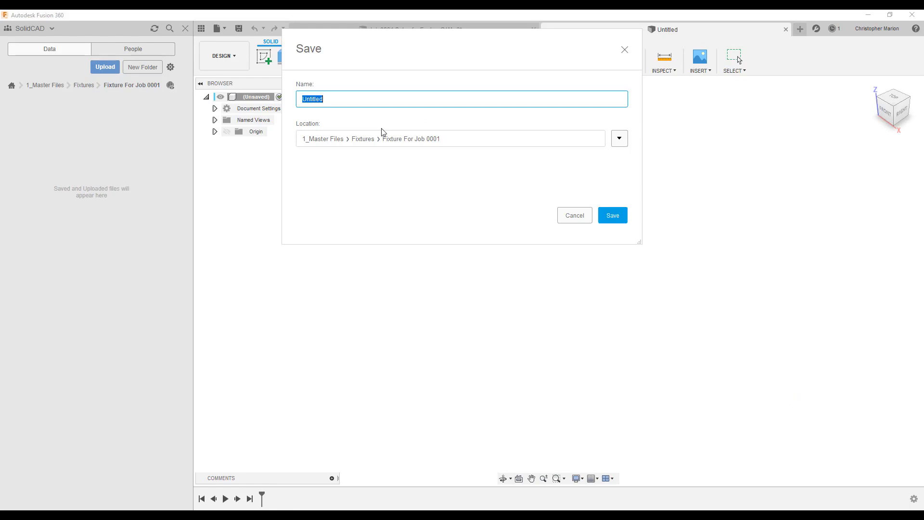
text(Fixture Plate Job 0001)
click(609, 218)
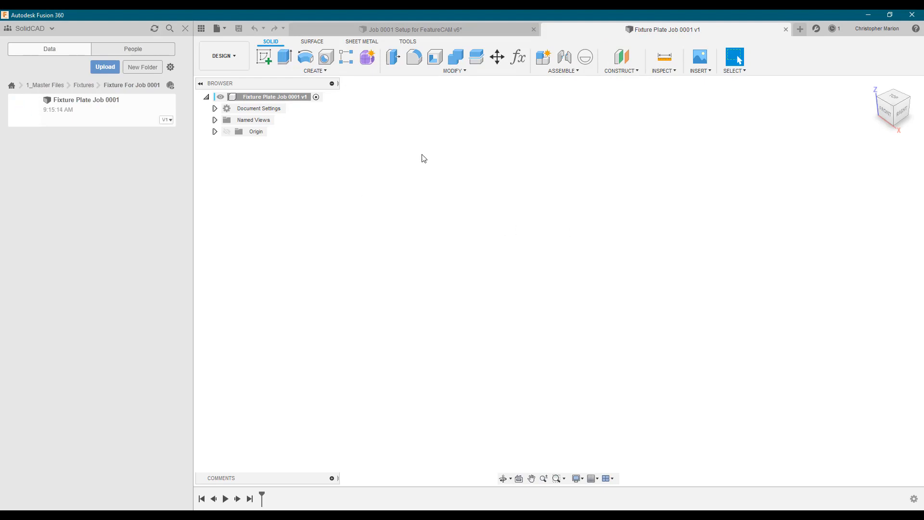
Insert the bracket from the Job 0001 folder of 4_Part Files into the fixture plate design at its default position.
click(11, 85)
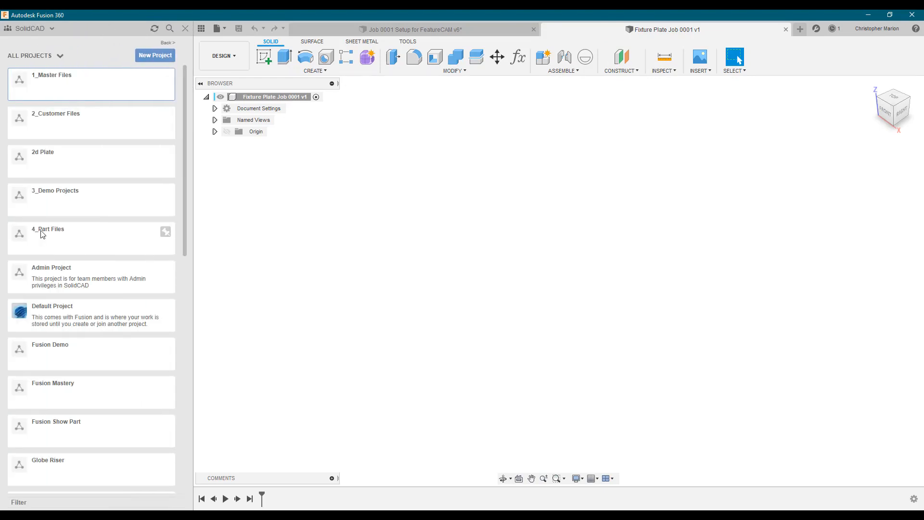
click(42, 234)
click(25, 111)
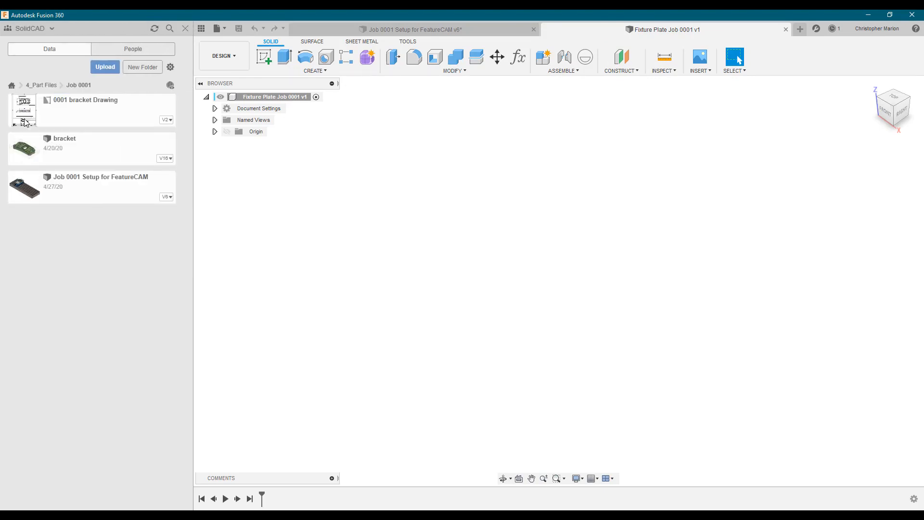
right_click(67, 150)
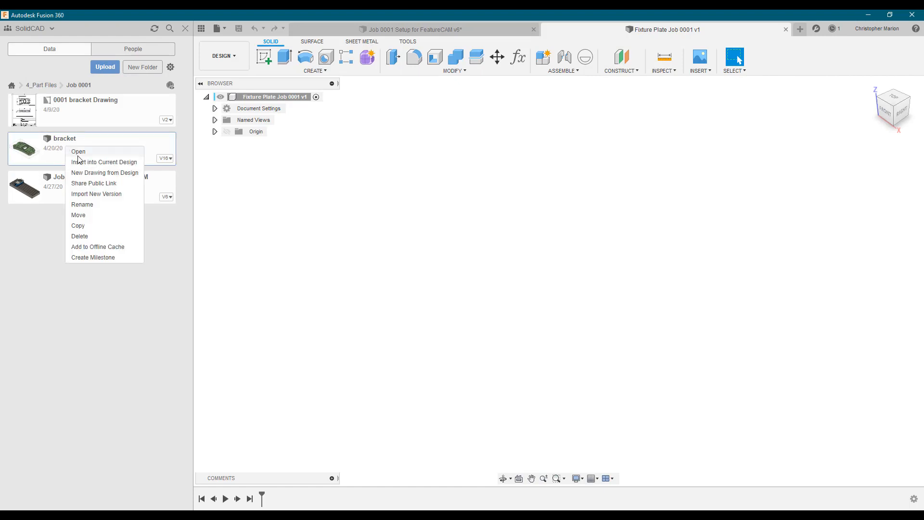
click(93, 164)
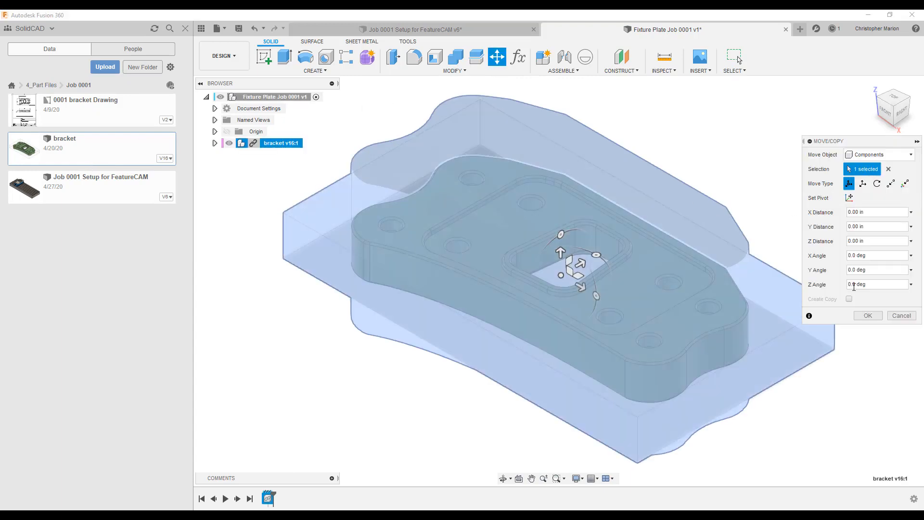
click(894, 315)
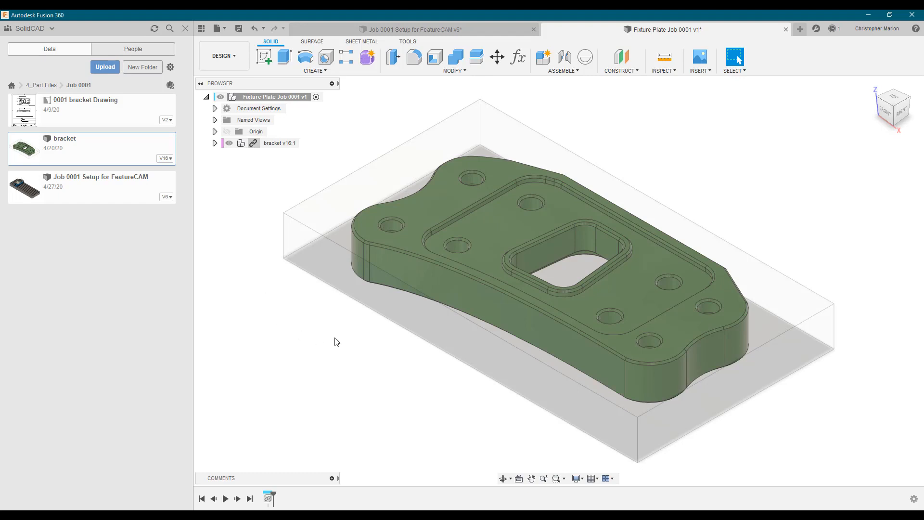
shift+middle_drag(491, 427, 256, 126)
right_click(271, 143)
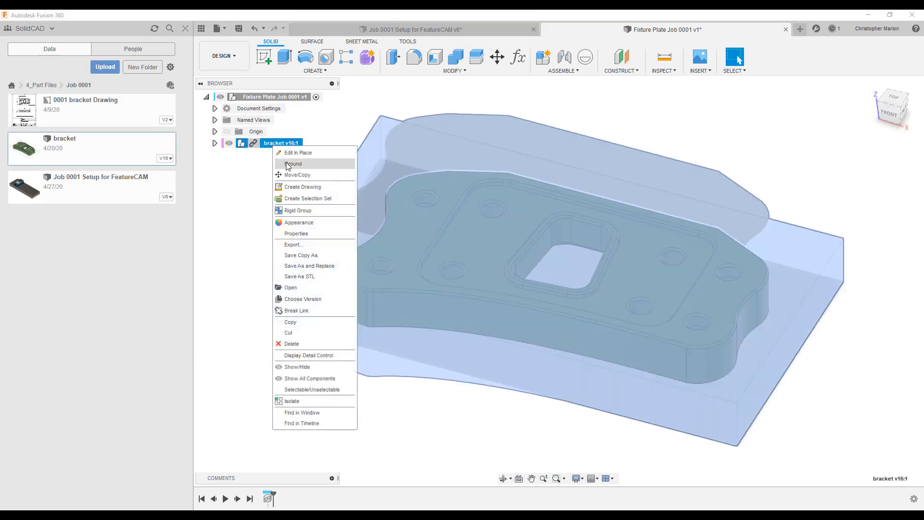
click(291, 175)
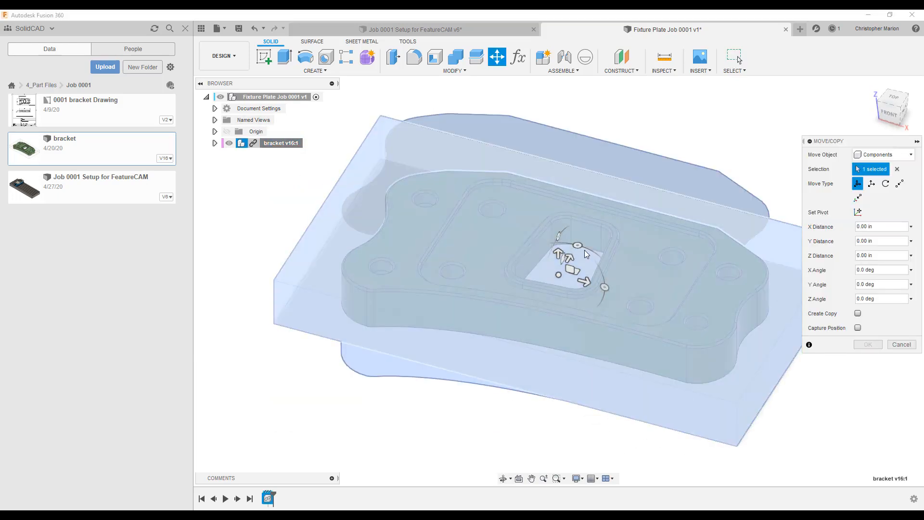
click(600, 270)
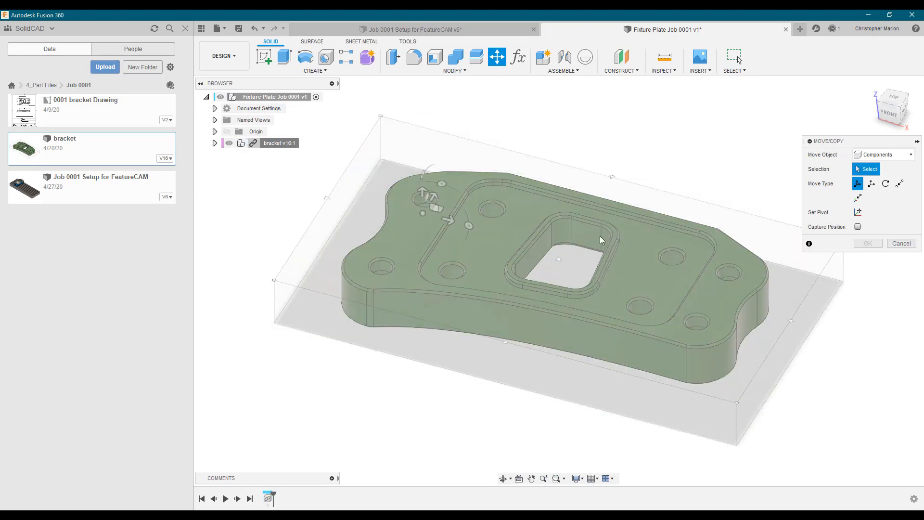
click(901, 245)
Flip the bracket component over by rotating it 180 degrees about the Y axis.
right_click(275, 143)
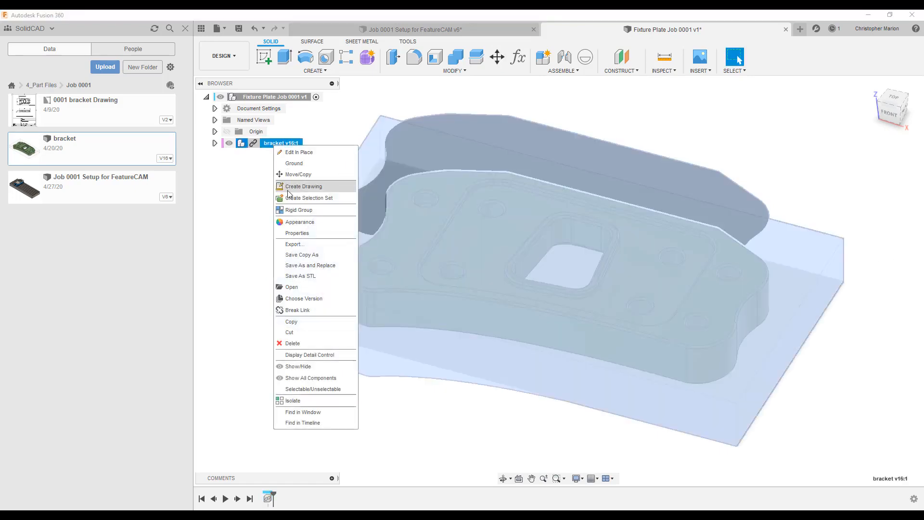
click(295, 184)
key(m)
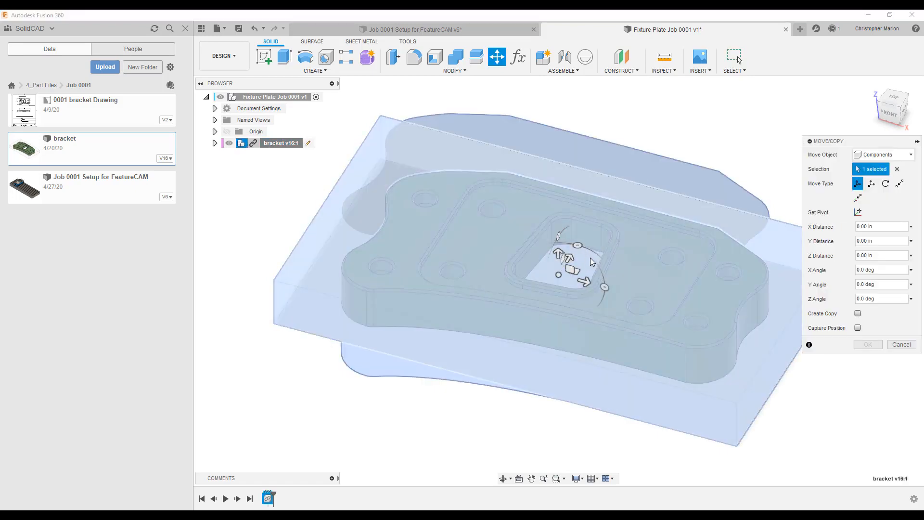
drag(591, 258, 508, 289)
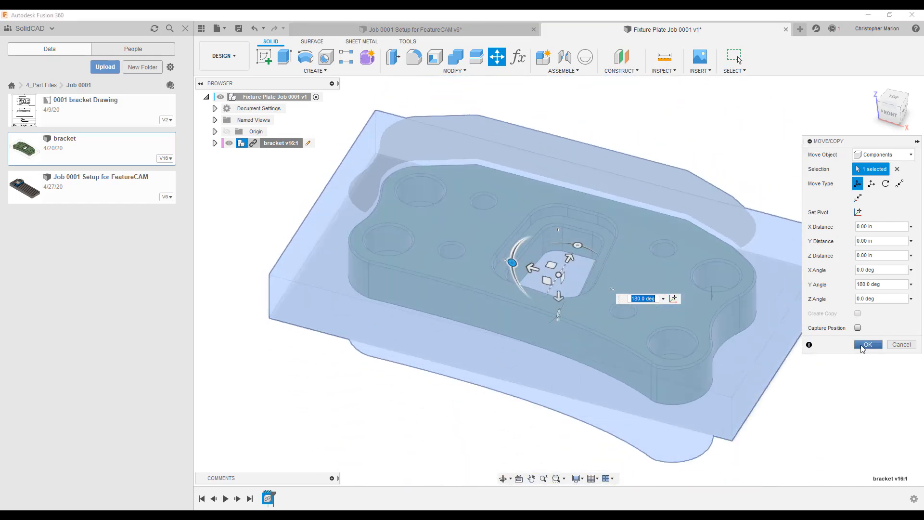
click(868, 345)
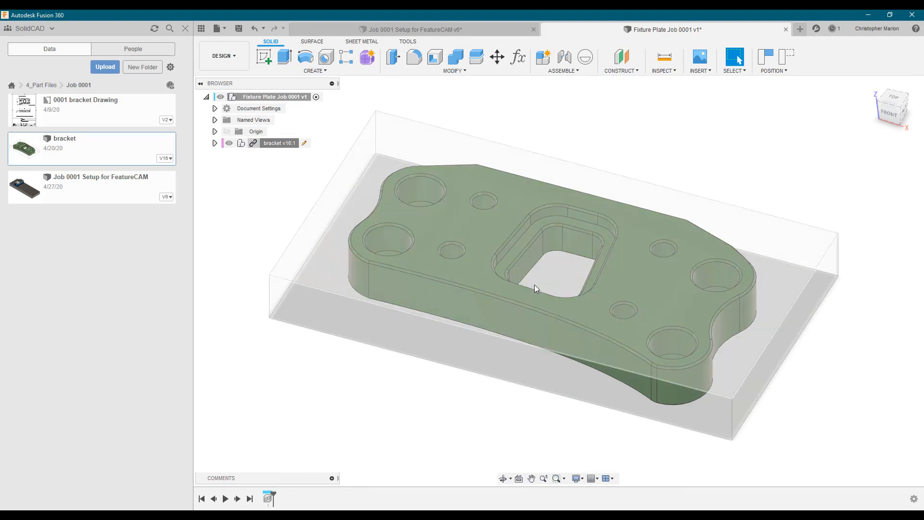
Hide the Stock component inside the inserted bracket.
scroll(534, 285, down, 3)
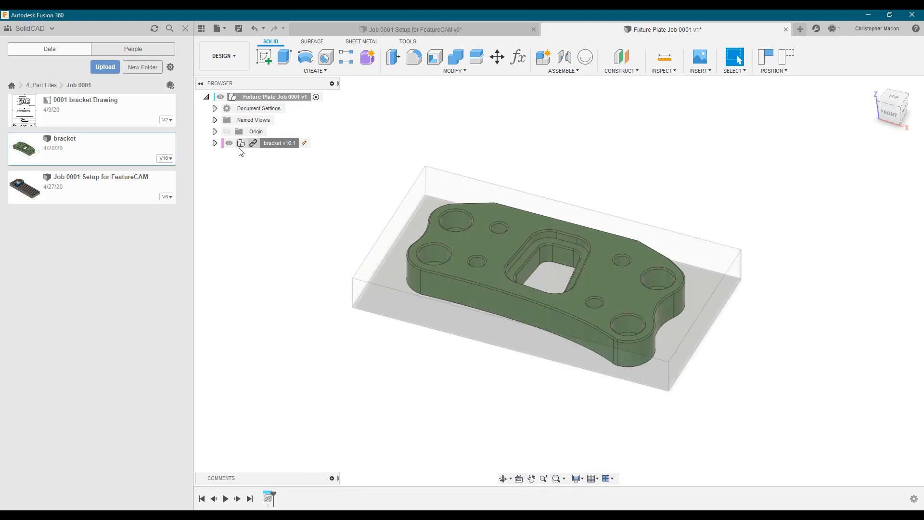
click(215, 142)
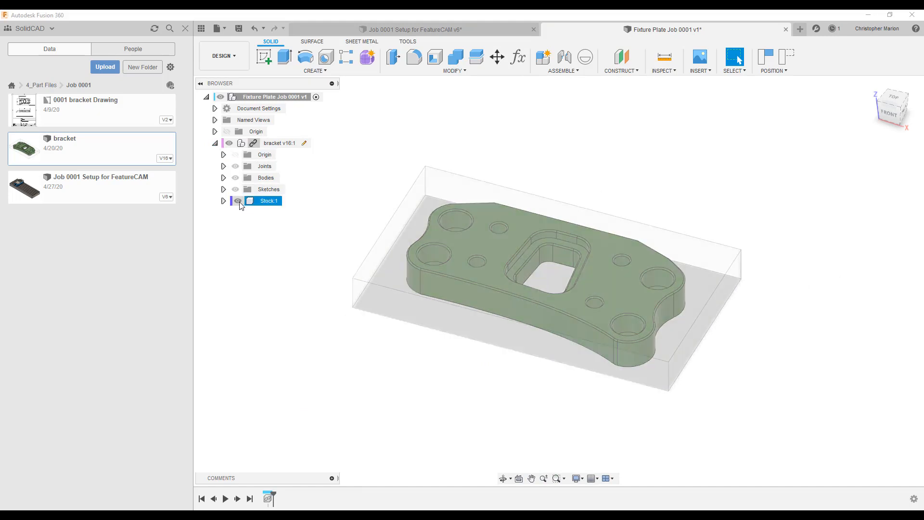
click(238, 200)
Start a sketch on the XY plane, capturing the bracket's flipped position.
click(308, 71)
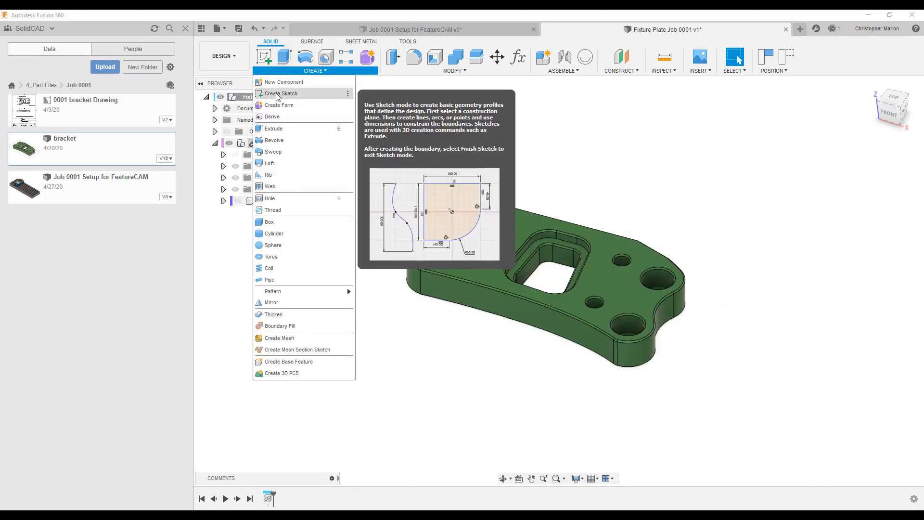
click(276, 93)
mouse_move(454, 345)
shift+middle_down()
mouse_move(476, 375)
mouse_move(534, 310)
shift+middle_up()
click(565, 271)
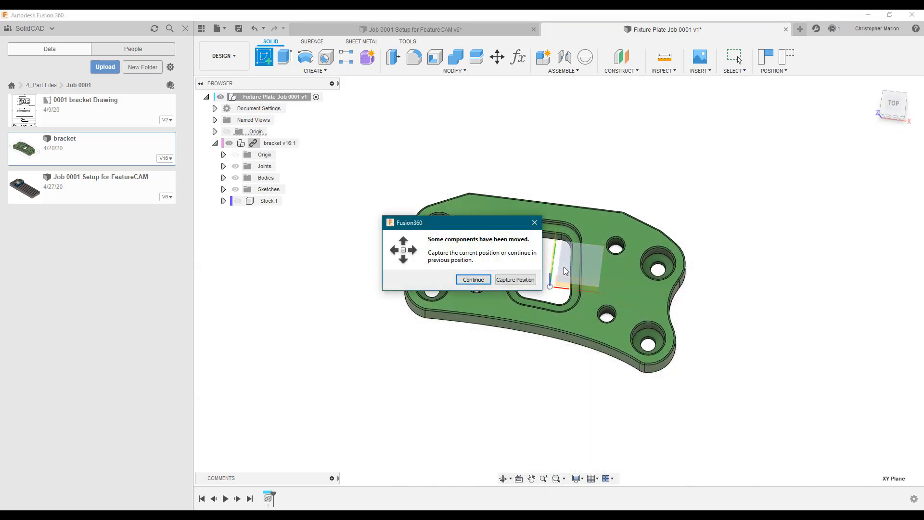
click(514, 280)
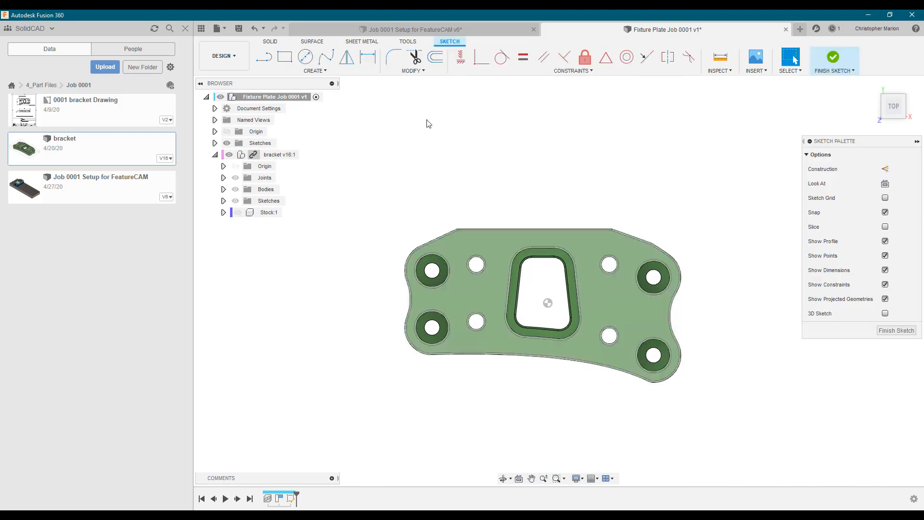
Sketch a center rectangle about 11.2 in wide from the origin so that it surrounds the bracket.
key(r)
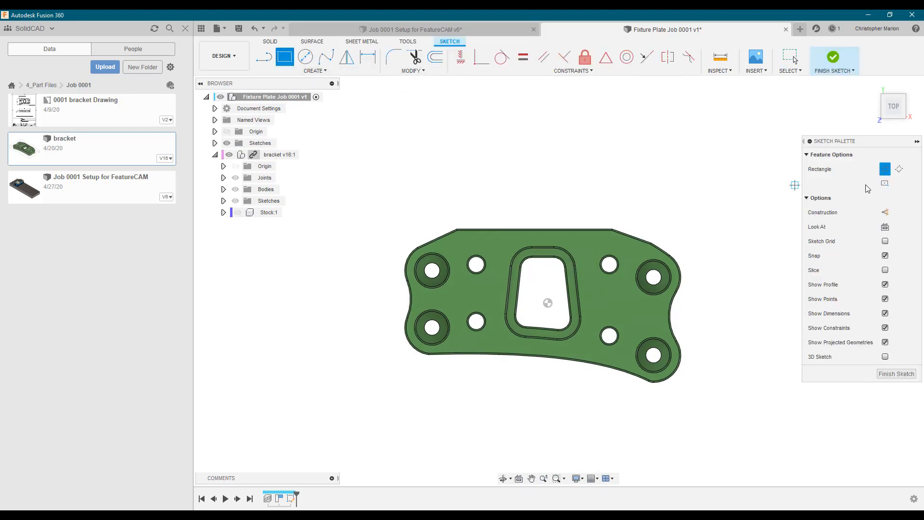
click(885, 183)
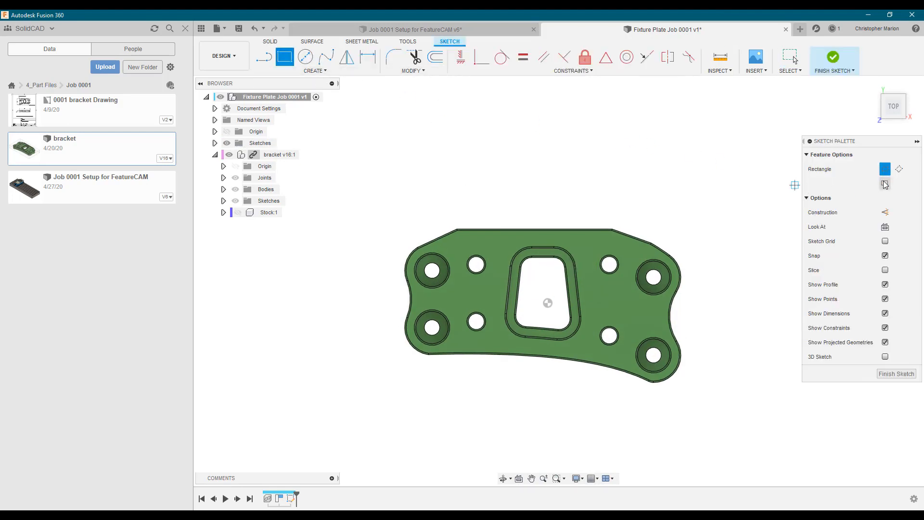
click(548, 303)
click(761, 435)
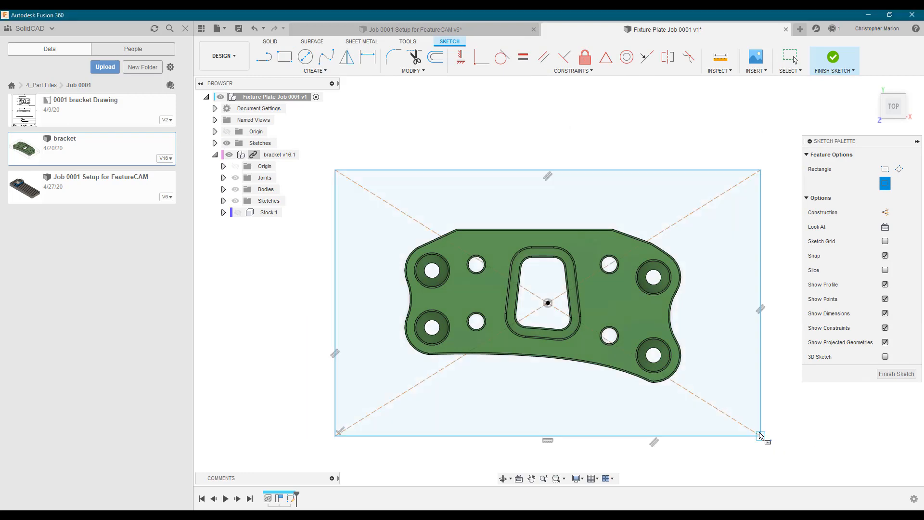
Dimension the rectangle's upper edge to make the plate outline 12 in wide.
click(369, 58)
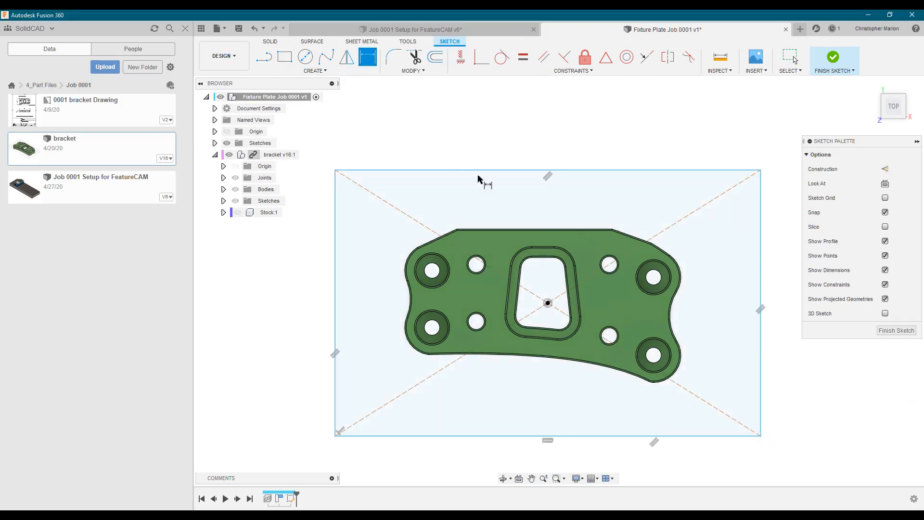
click(491, 170)
click(544, 127)
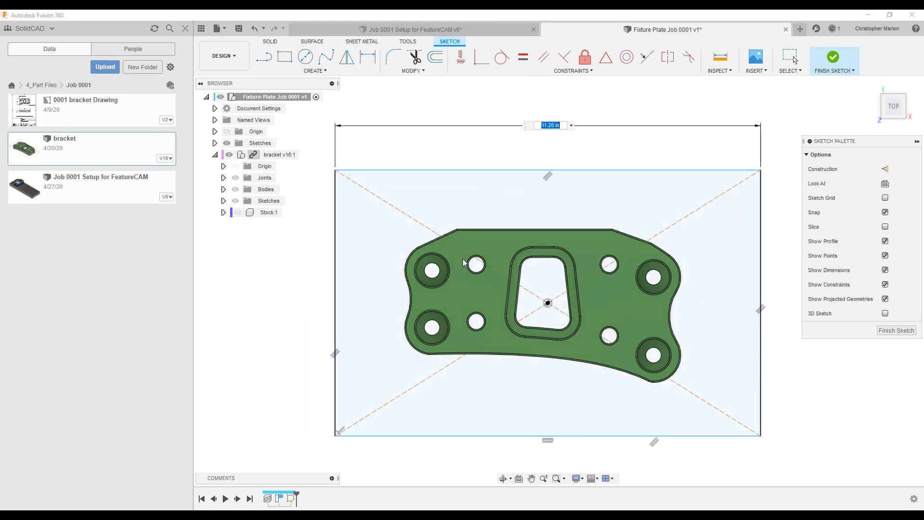
text(12)
key(Return)
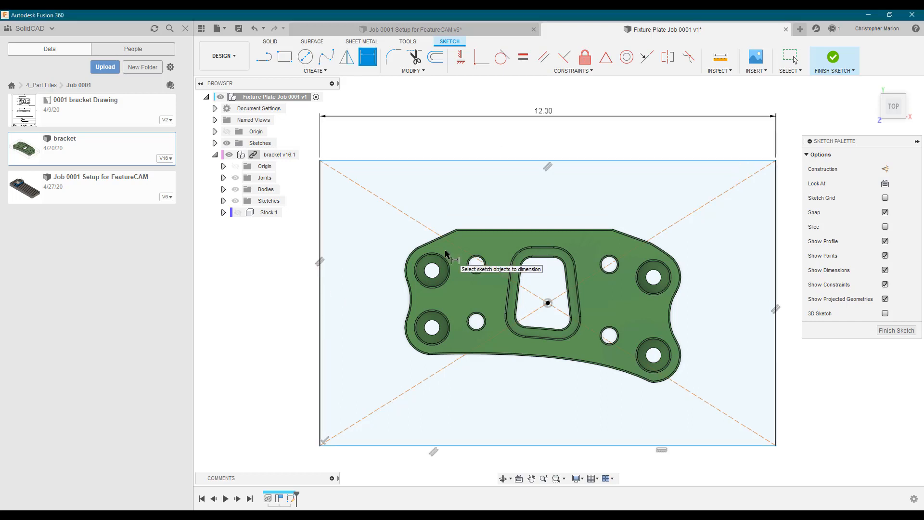
Dimension the rectangle's height to 8 in and finish the sketch.
click(323, 322)
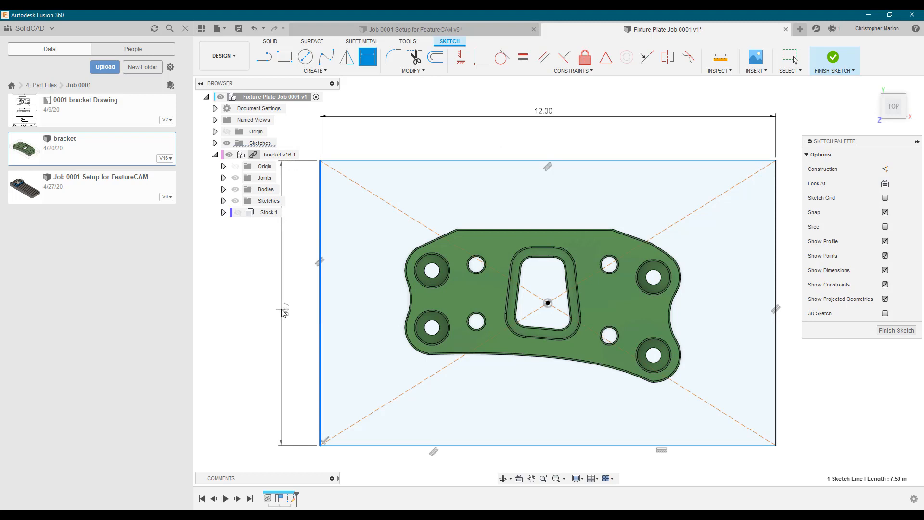
click(283, 309)
text(8)
key(Return)
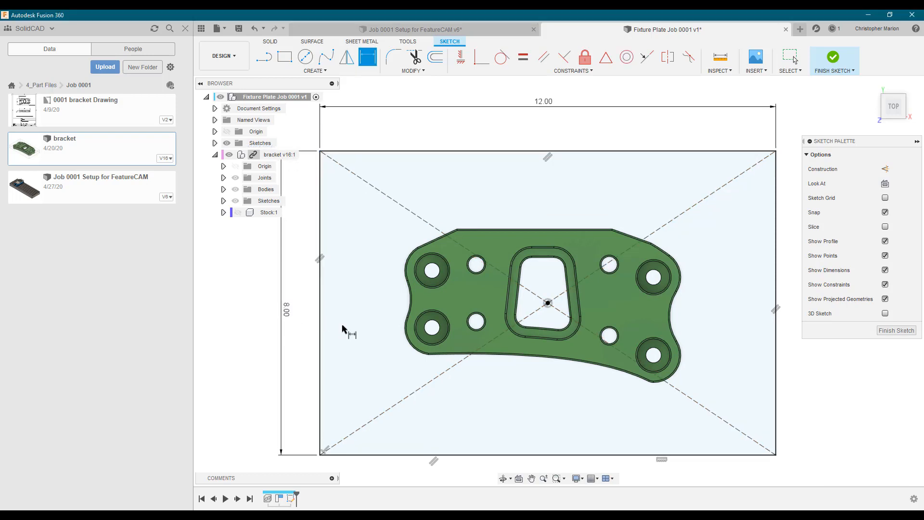
click(896, 330)
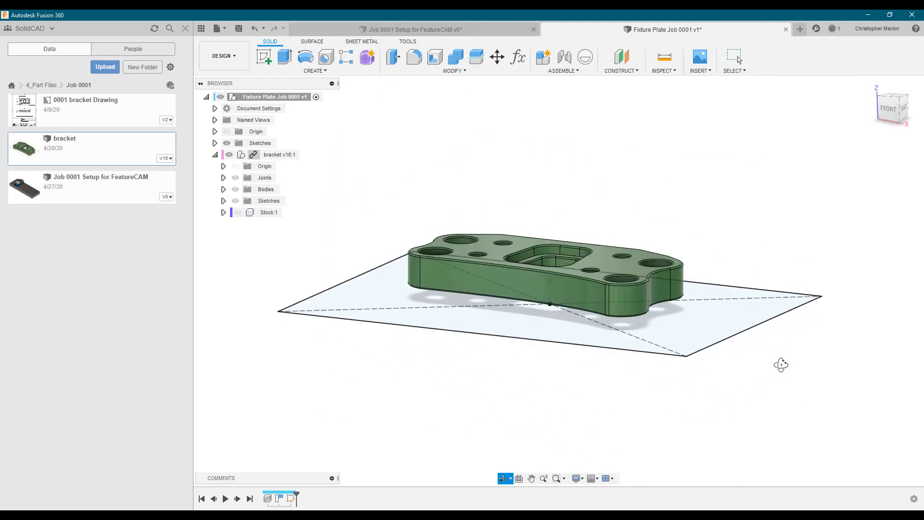
Extrude the rectangle profile -1 in, away from the bracket, as a new body to form the fixture plate.
click(522, 329)
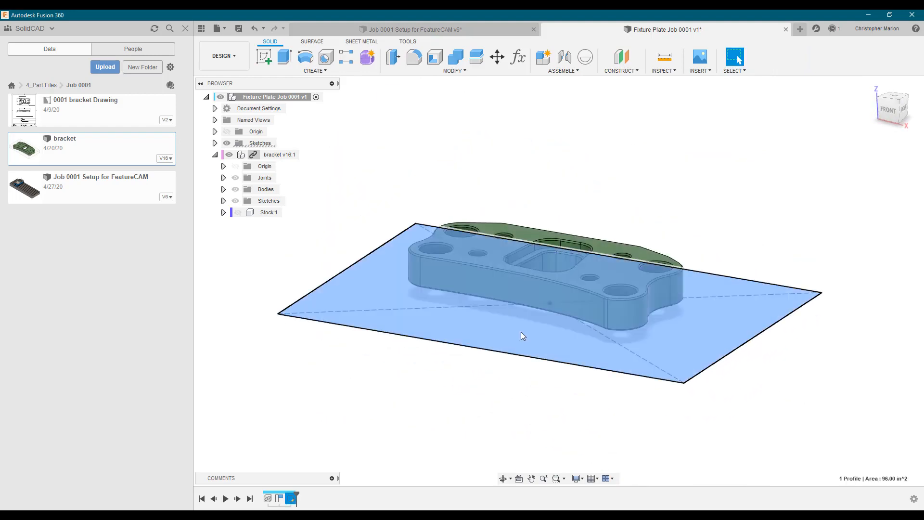
right_click(519, 333)
click(558, 318)
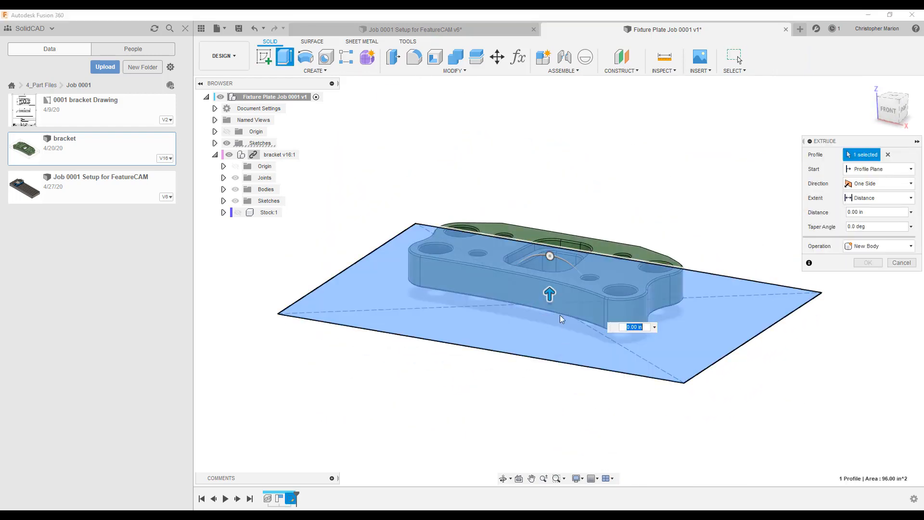
drag(550, 294, 548, 329)
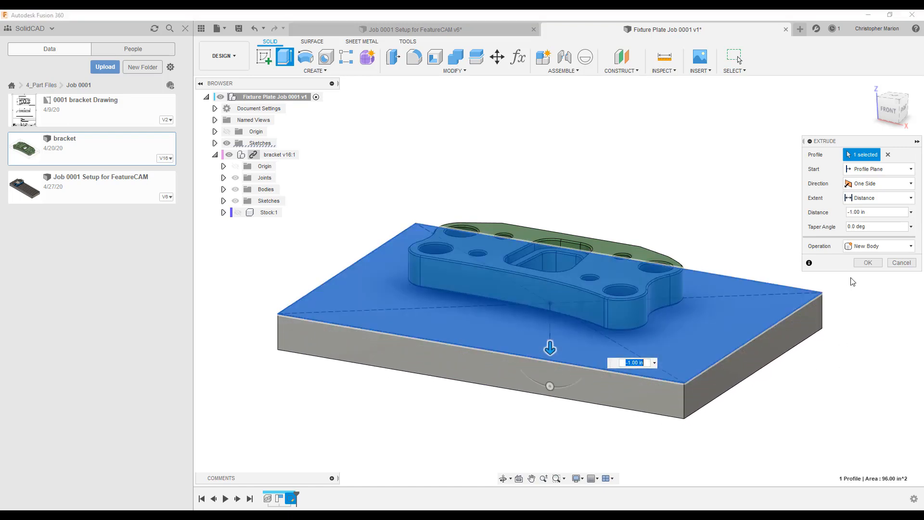
click(868, 262)
shift+middle_drag(396, 415, 435, 428)
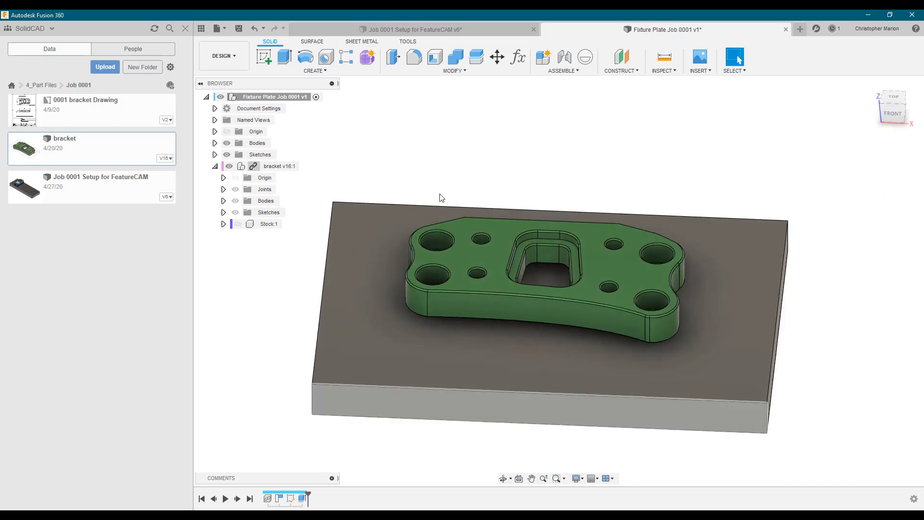
Start a new sketch on the top face of the fixture plate.
click(324, 72)
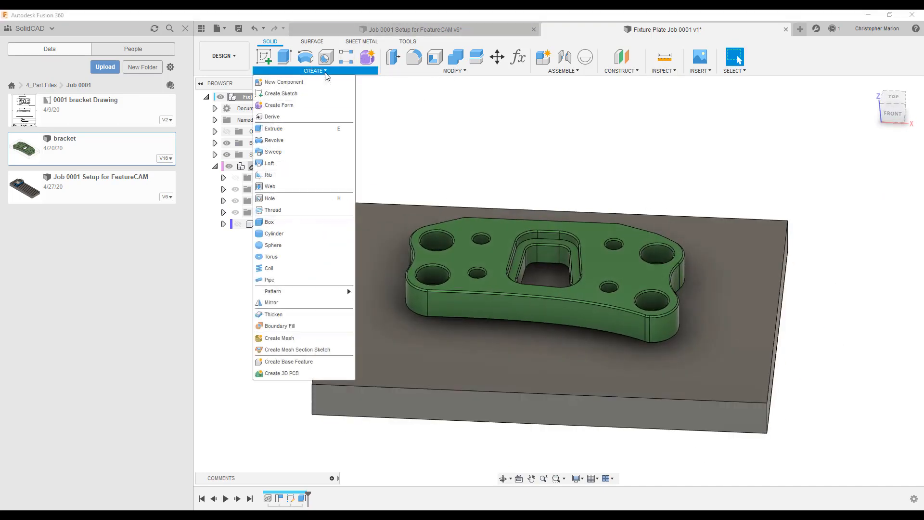
click(279, 94)
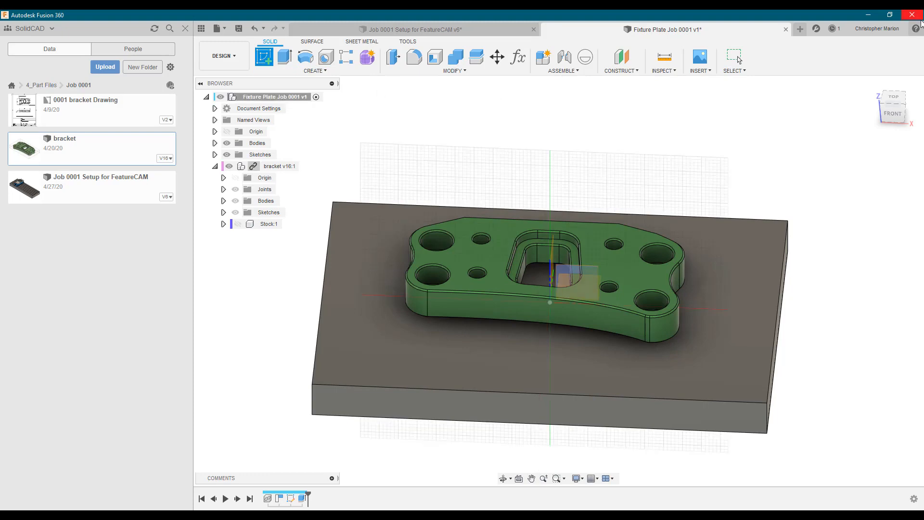
click(891, 97)
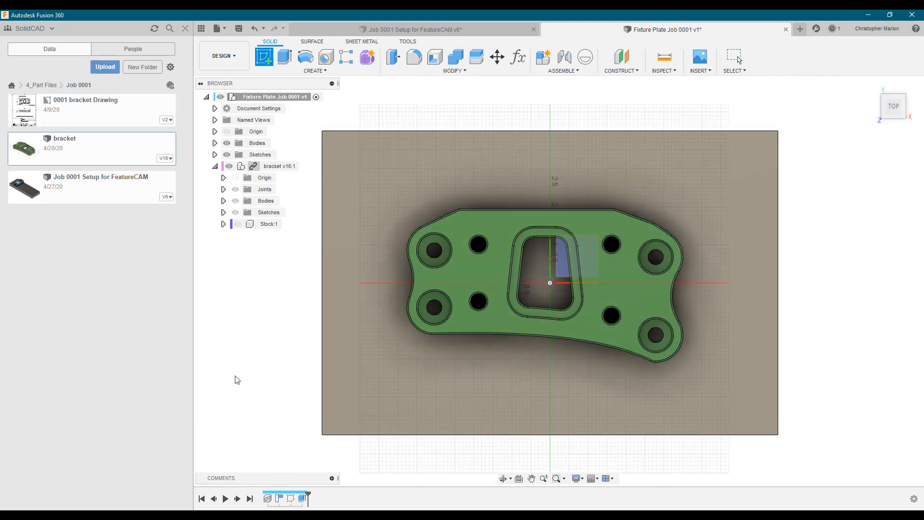
click(311, 72)
mouse_move(448, 52)
mouse_move(310, 76)
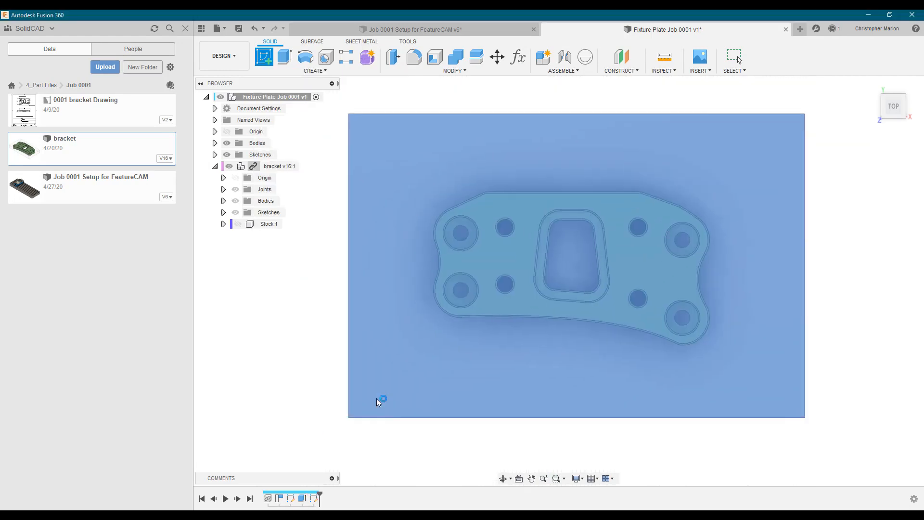
click(376, 398)
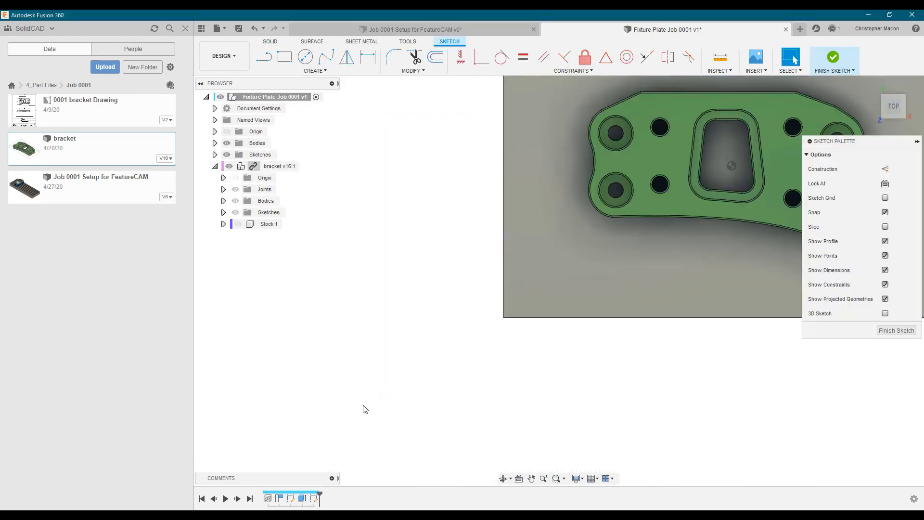
Sketch a horizontal overall slot about 3 in long and 1 in wide, crossing the plate's left edge near its lower corner.
click(322, 71)
mouse_move(277, 151)
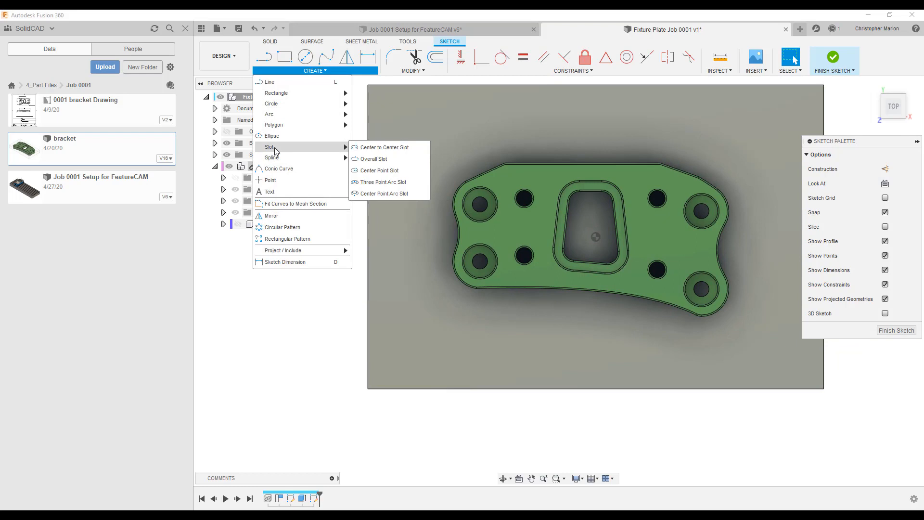
click(378, 159)
click(341, 351)
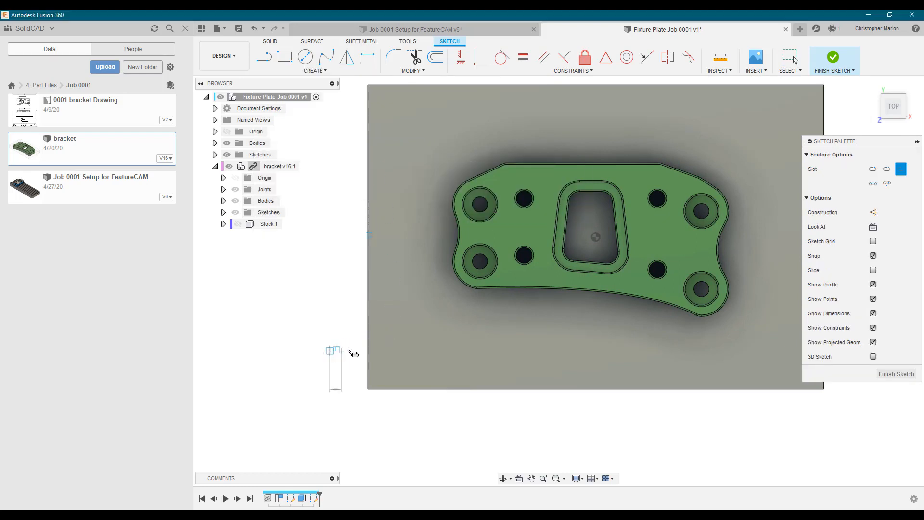
click(455, 351)
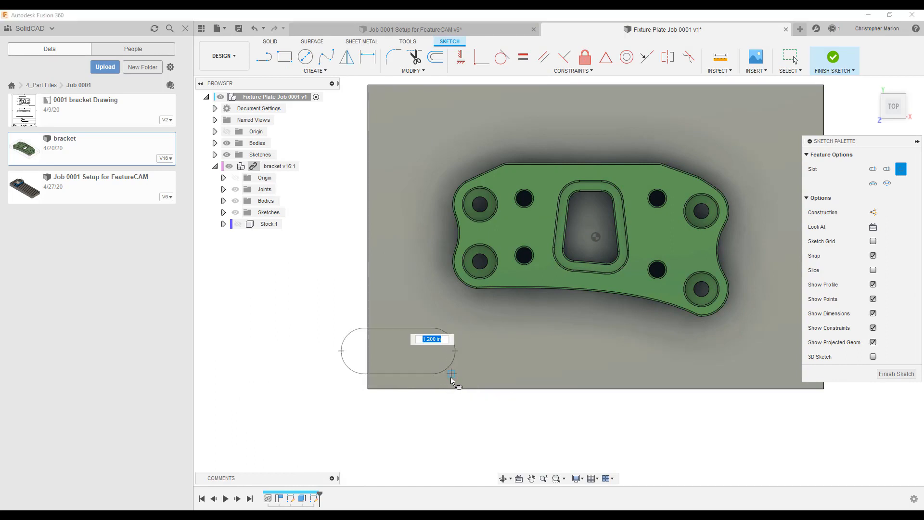
click(453, 372)
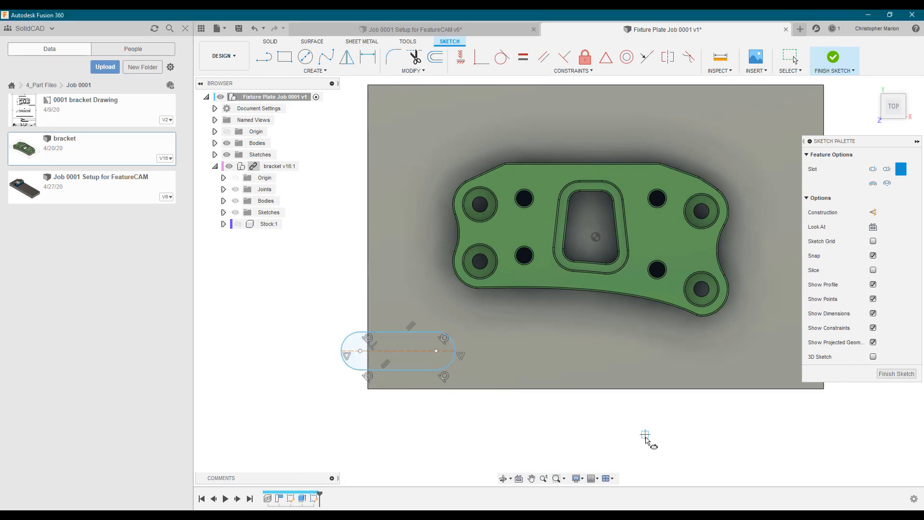
Dimension the slot's centerline 3.15 in vertically from the sketch origin.
click(366, 60)
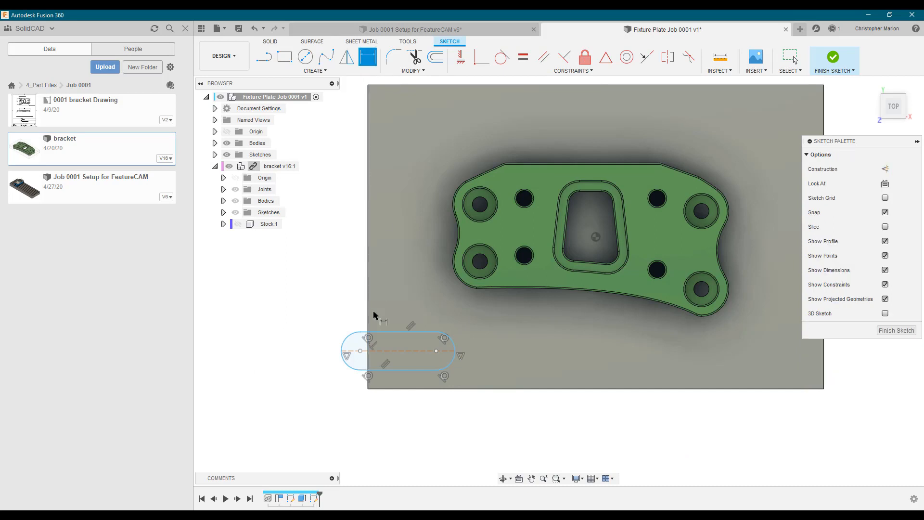
click(410, 351)
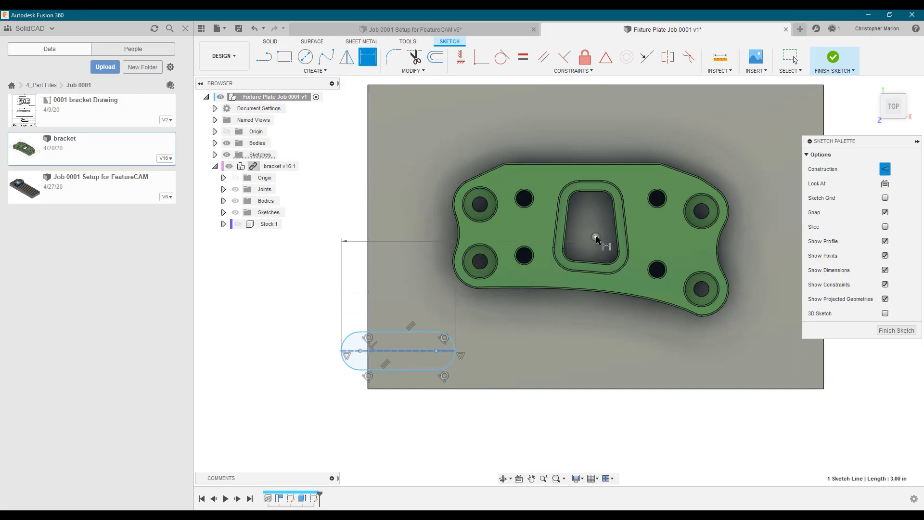
click(596, 238)
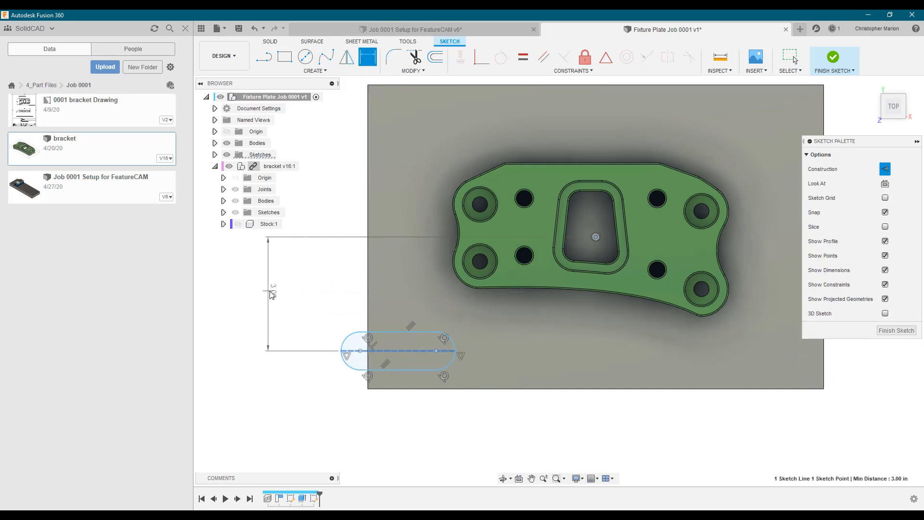
click(274, 291)
text(3.15)
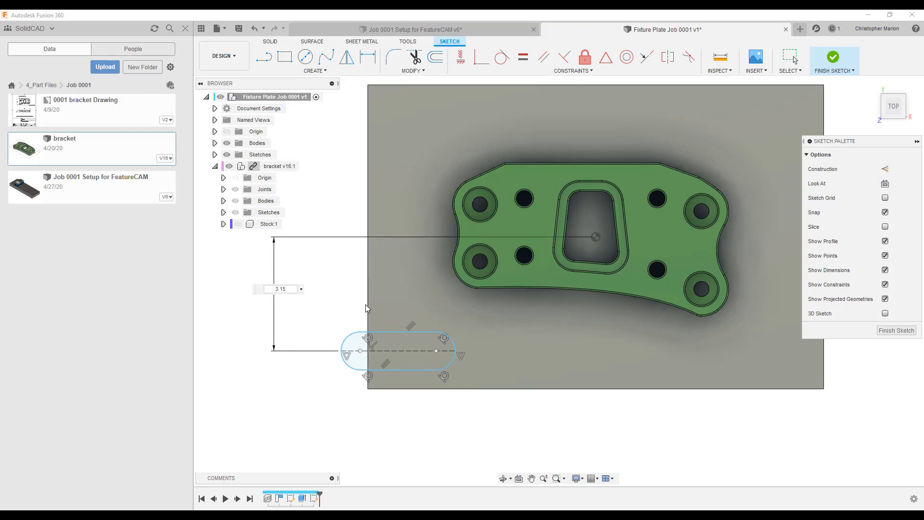
key(Return)
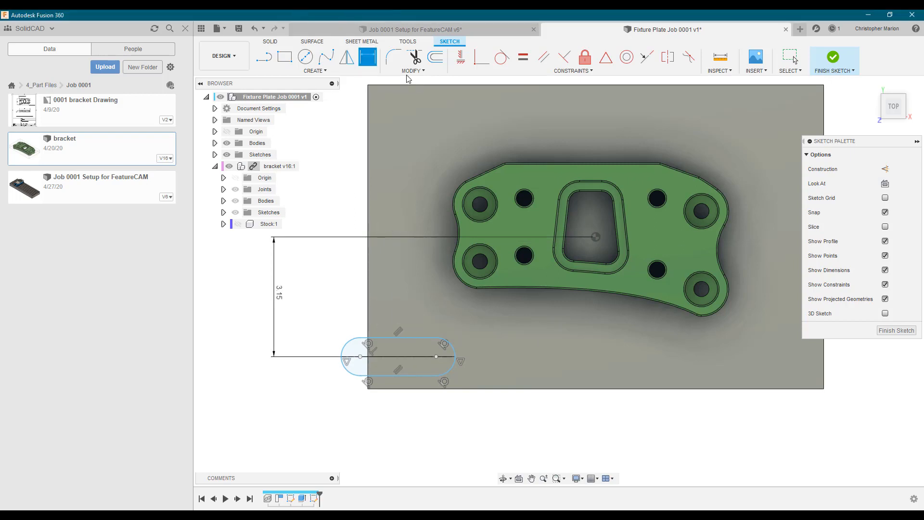
Add a 2 in dimension between the slot's two arc centers.
click(367, 66)
click(360, 357)
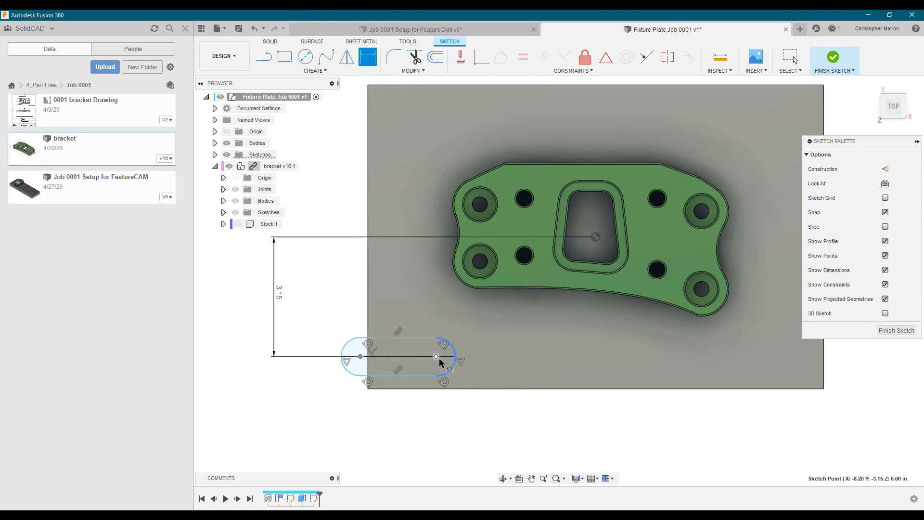
click(437, 357)
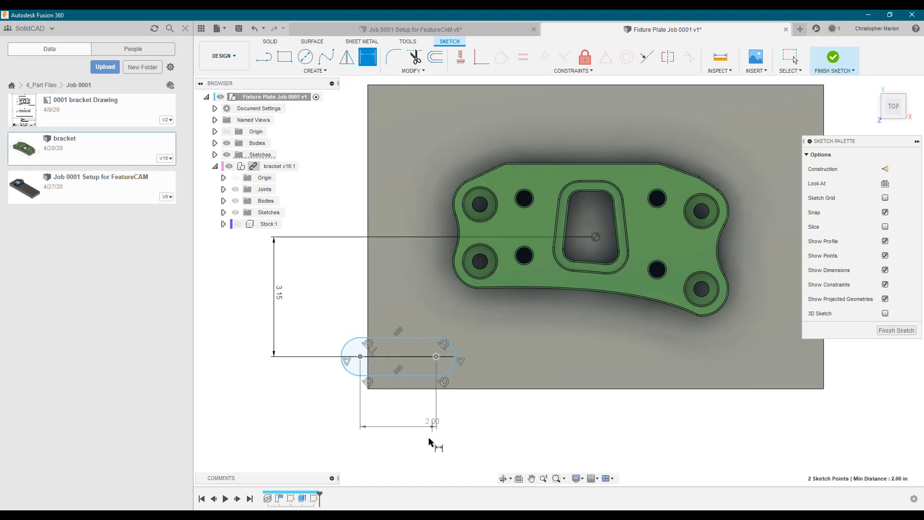
click(404, 430)
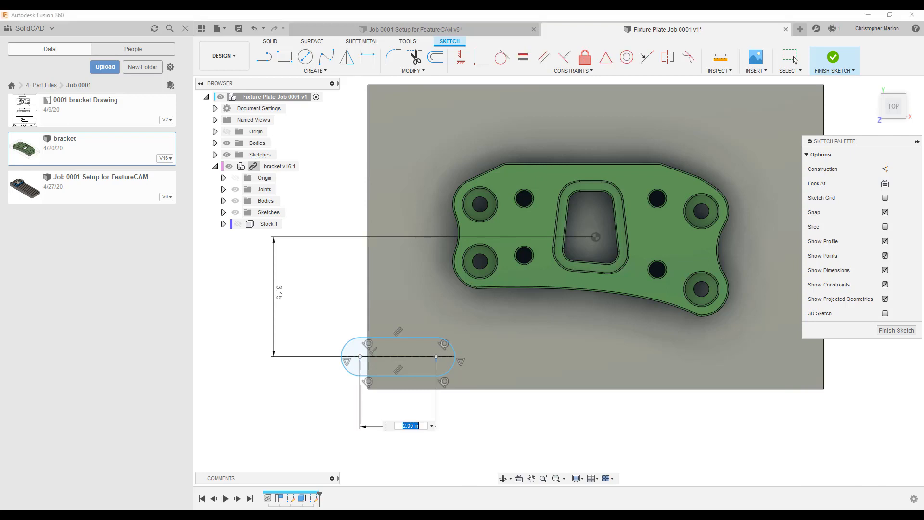
Make the slot's outer arc center coincident with the plate's left edge and finish the sketch.
click(573, 71)
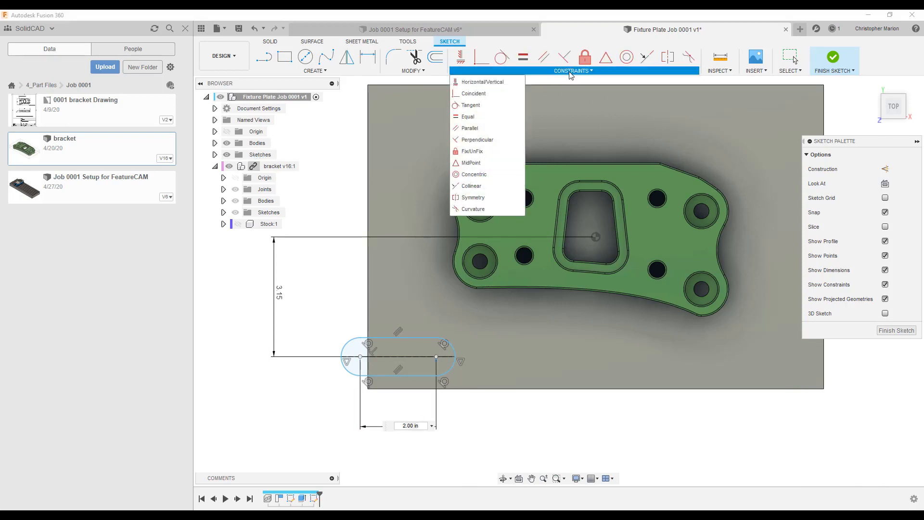
click(474, 94)
click(360, 358)
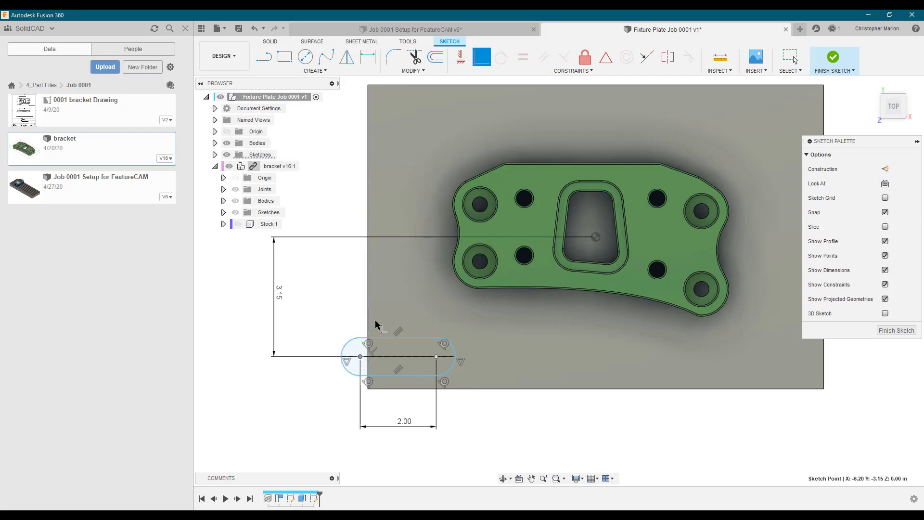
click(367, 323)
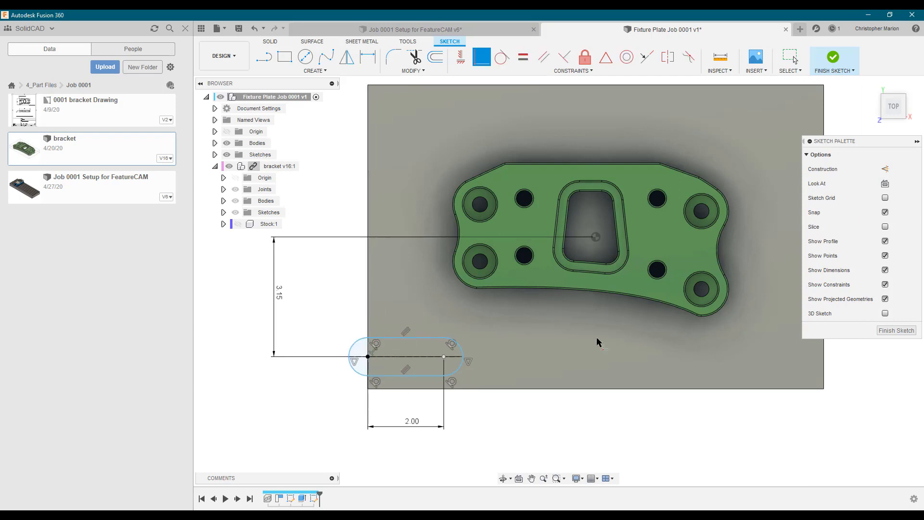
click(885, 331)
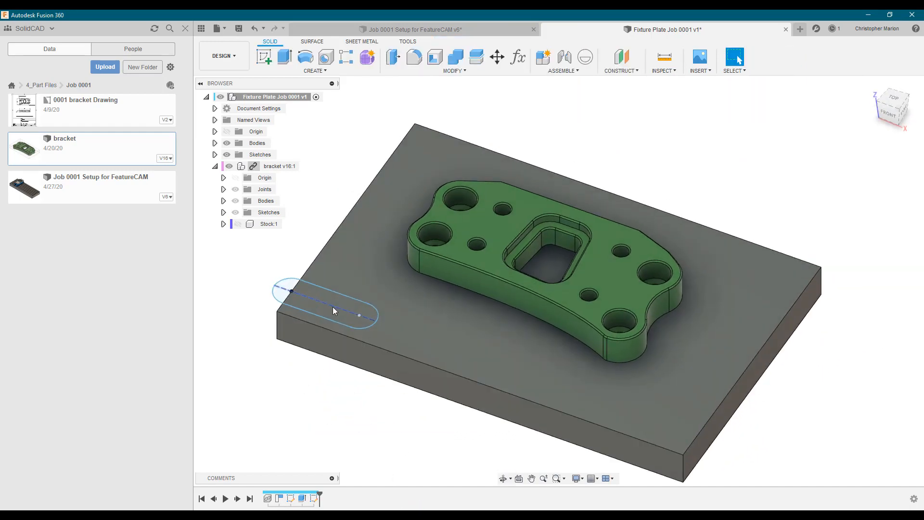
Extrude both profiles of the slot sketch as a cut 2.60 in downward through the plate.
scroll(409, 329, up, 5)
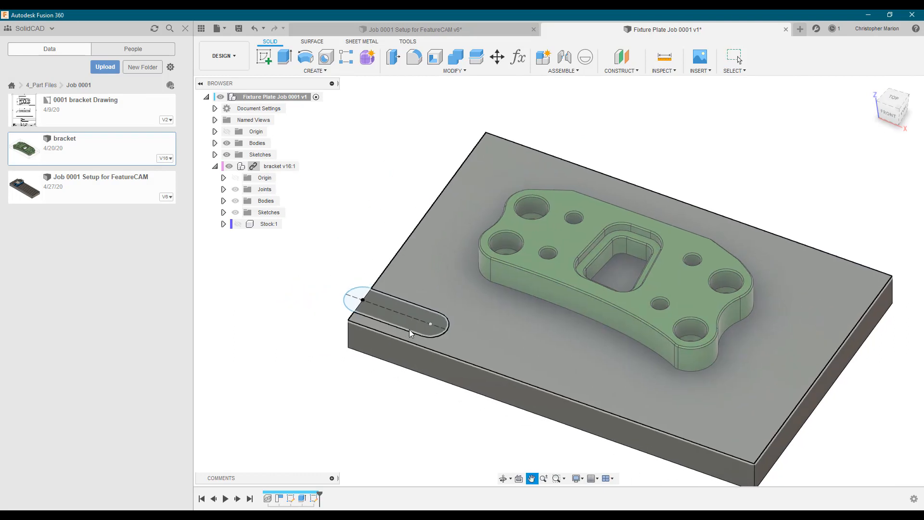
click(444, 276)
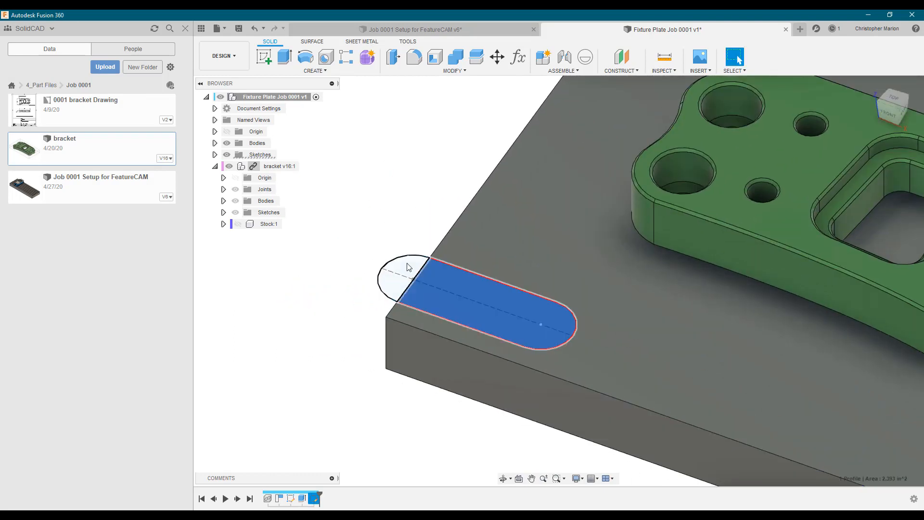
shift+click(415, 277)
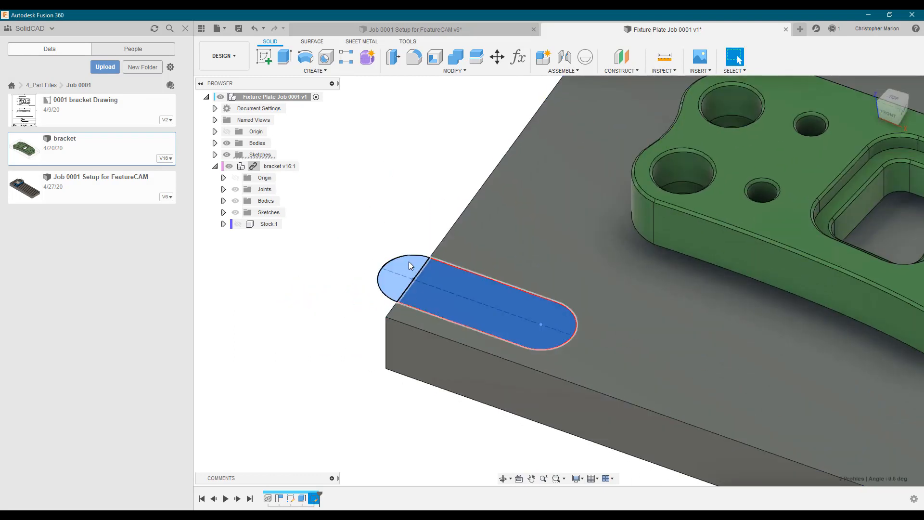
right_click(409, 262)
click(394, 302)
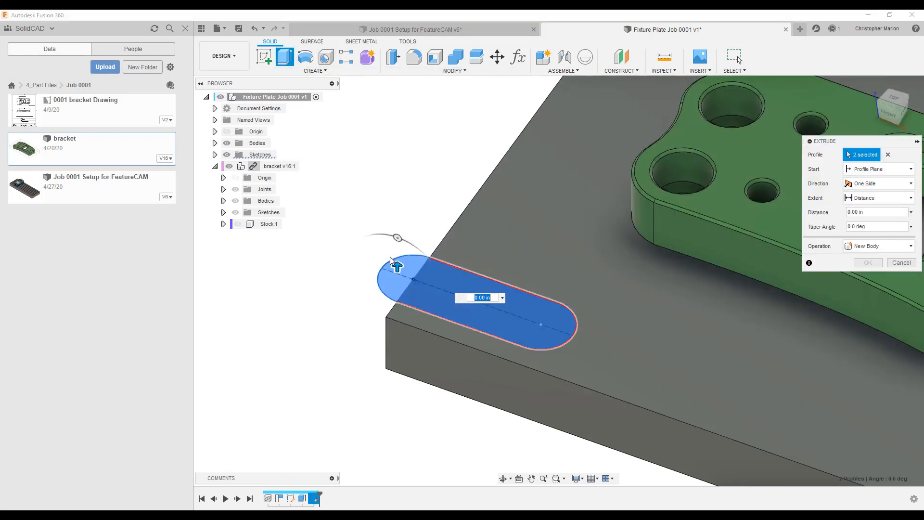
drag(398, 263, 398, 415)
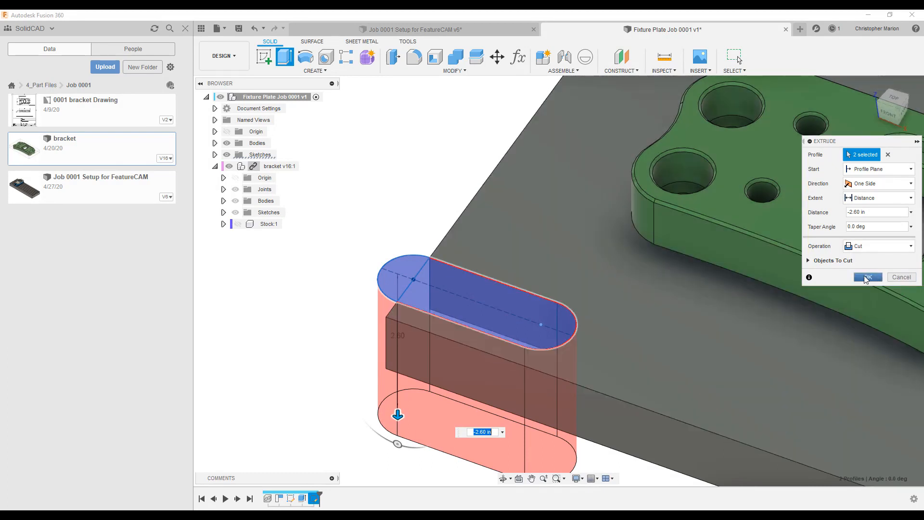
click(867, 277)
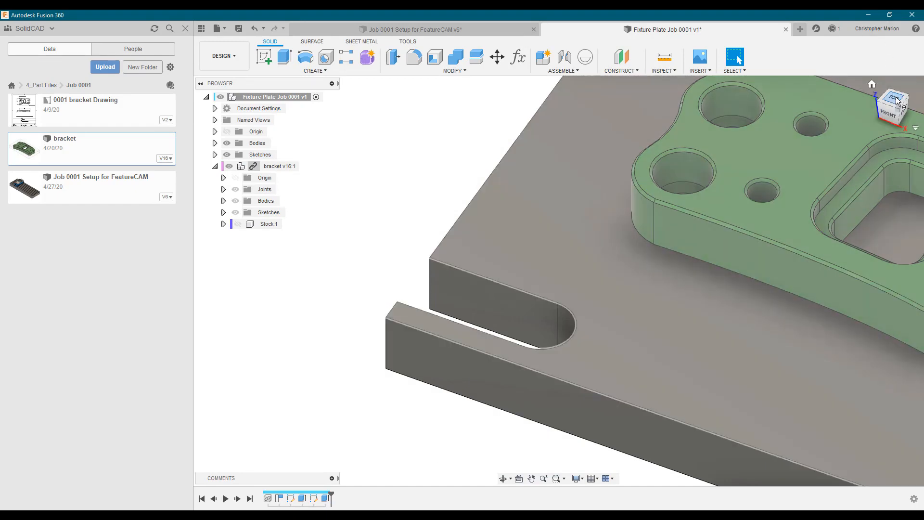
Mirror the slot cut across the YZ origin plane onto the opposite end of the plate.
click(896, 100)
middle_drag(639, 252, 560, 226)
scroll(524, 260, down, 6)
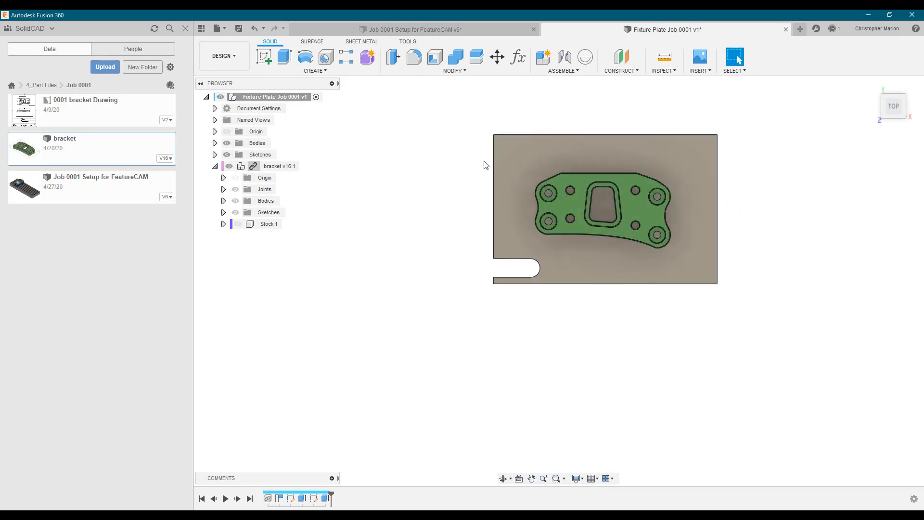
click(319, 71)
click(272, 303)
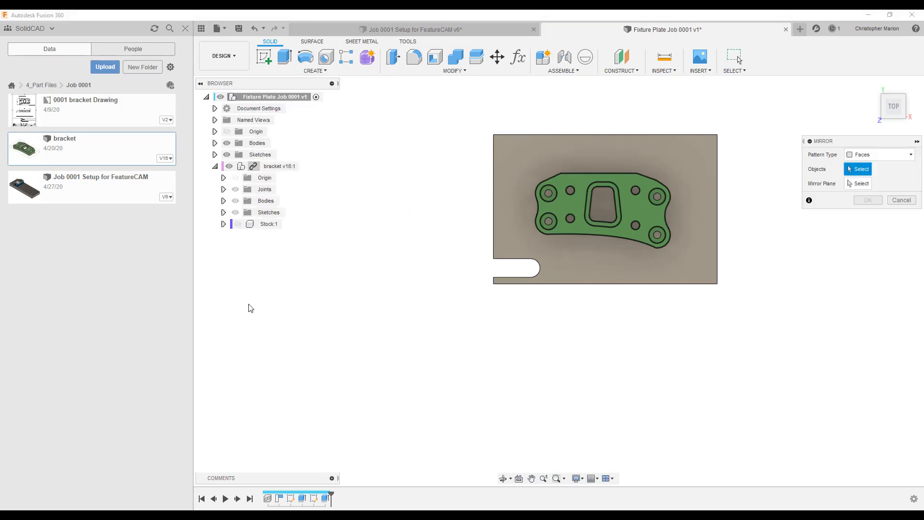
click(326, 498)
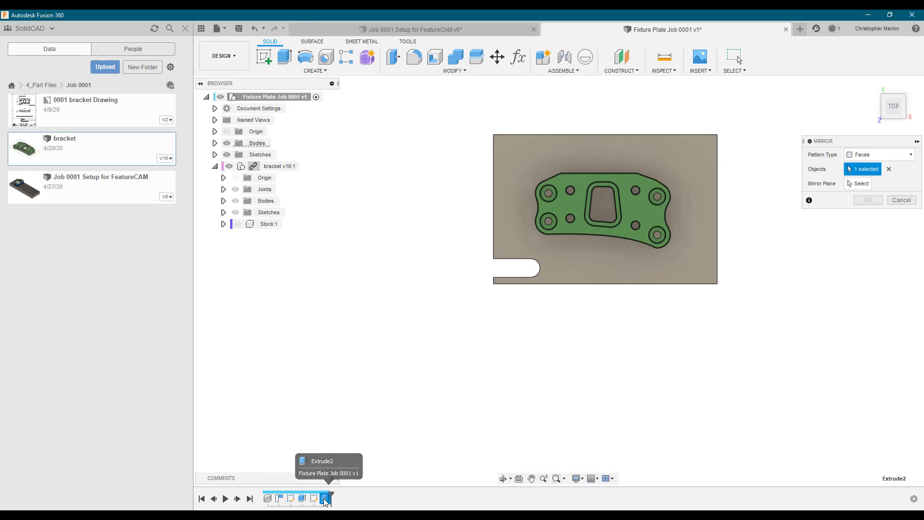
shift+middle_drag(568, 303, 561, 263)
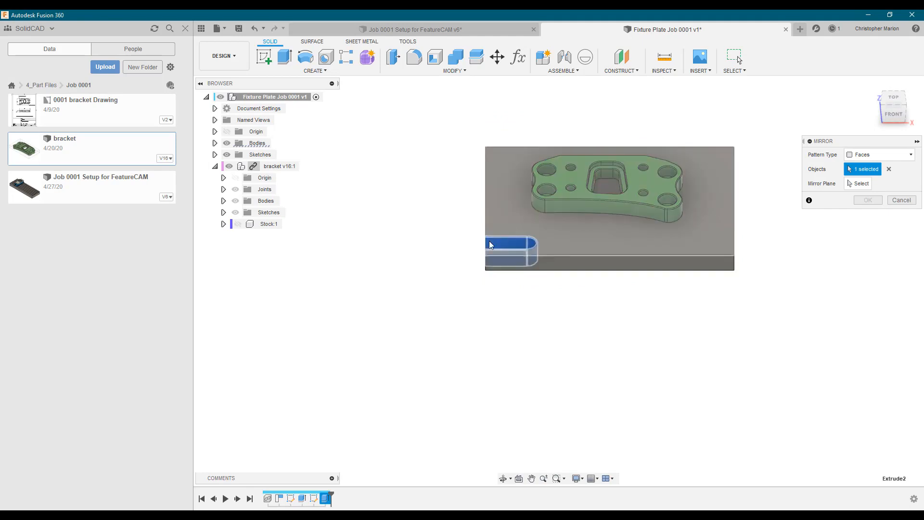
click(857, 185)
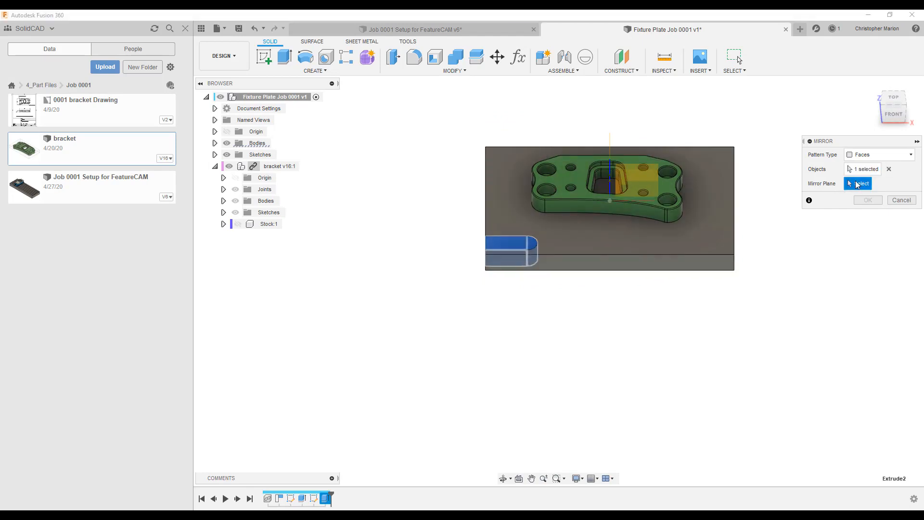
shift+middle_drag(794, 341, 667, 310)
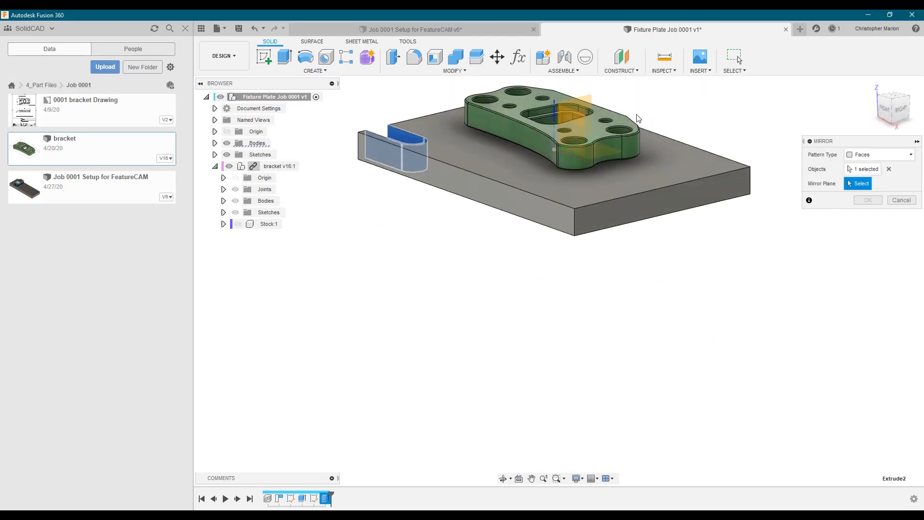
click(586, 99)
click(870, 201)
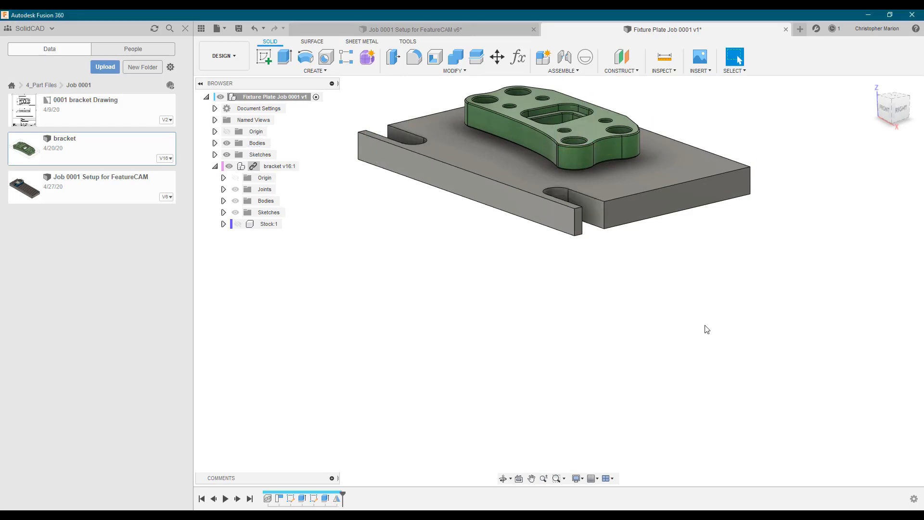
Mirror the slot cut and its mirrored copy across the XZ origin plane to add the two rear slots.
click(315, 70)
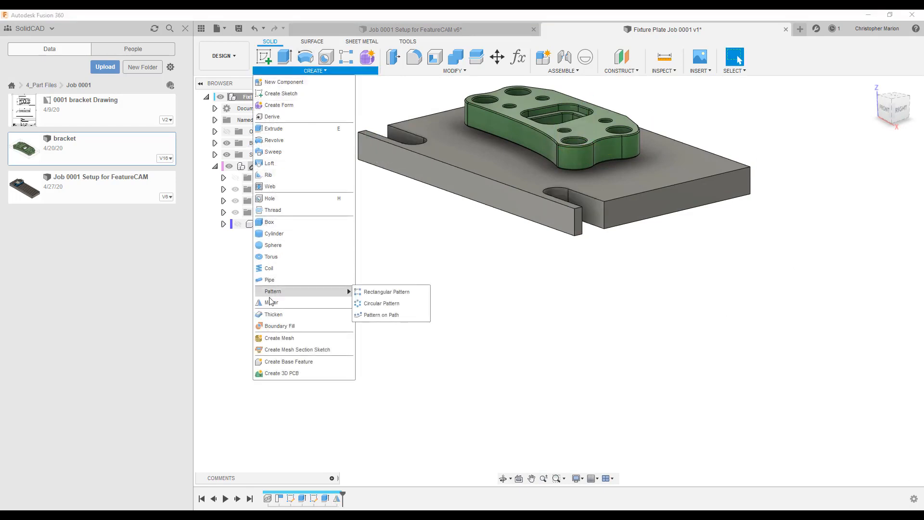
click(271, 302)
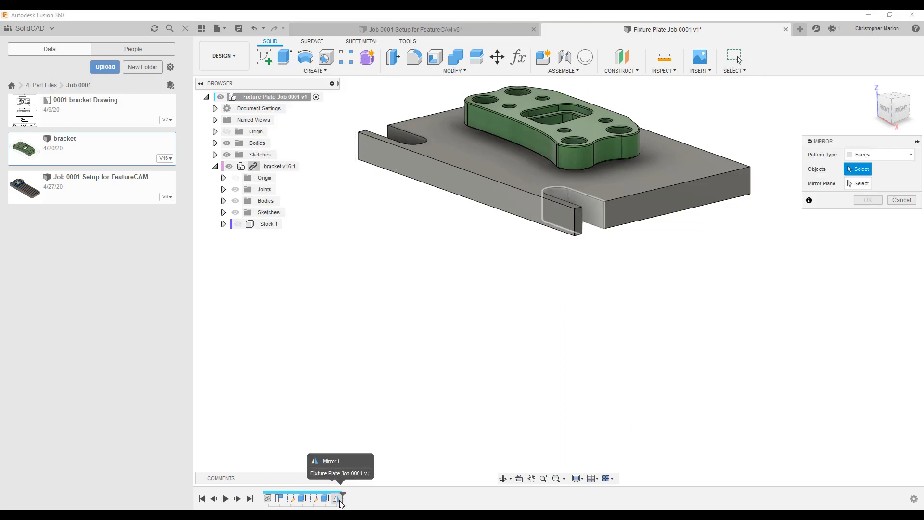
click(325, 500)
click(325, 501)
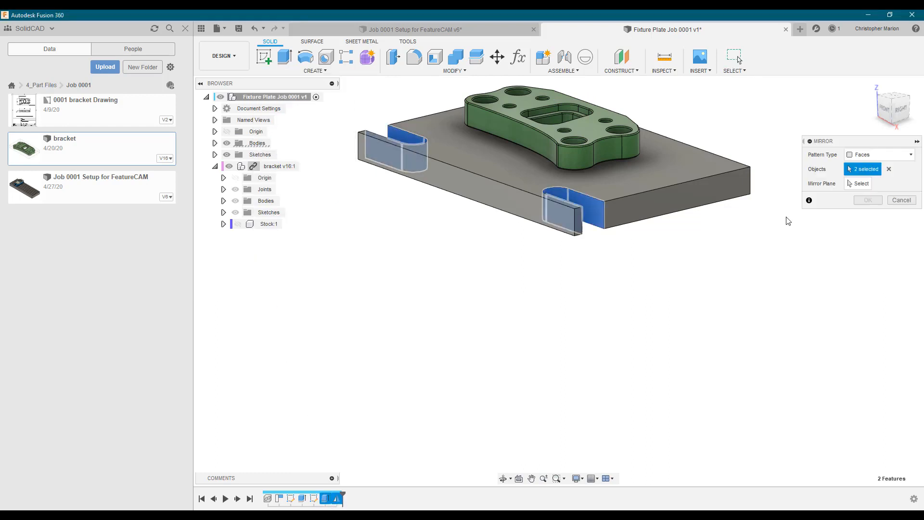
click(859, 184)
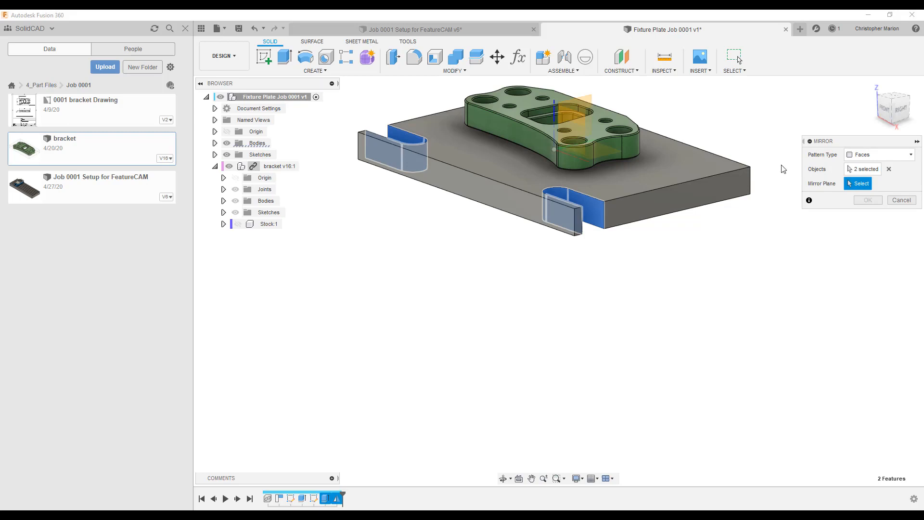
click(581, 115)
click(867, 201)
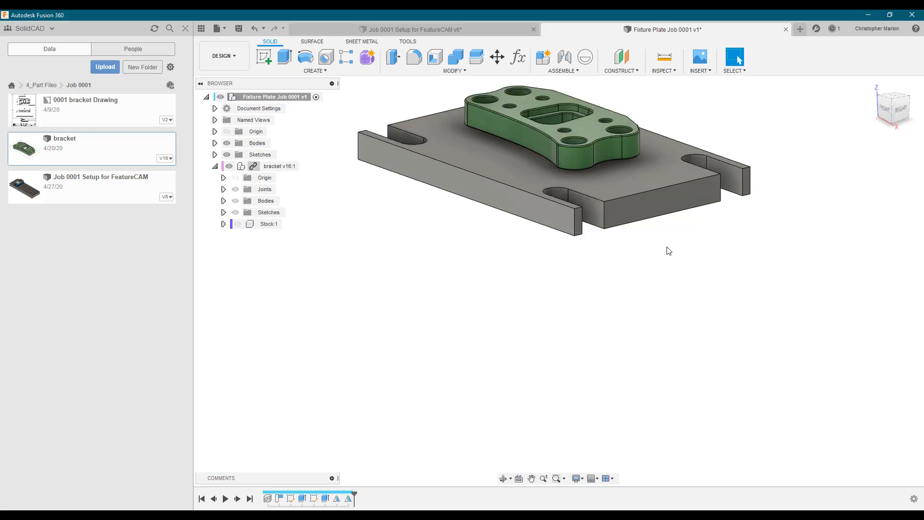
Chamfer all edges of the fixture plate 0.06 in at equal distance, hiding the bracket for the selection and showing it again.
shift+middle_drag(550, 392, 616, 326)
scroll(618, 320, down, 2)
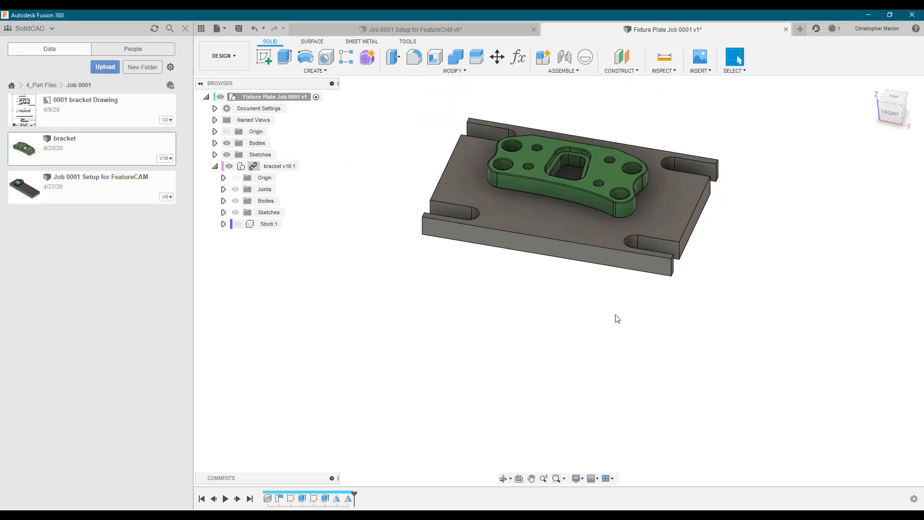
shift+middle_drag(567, 273, 563, 297)
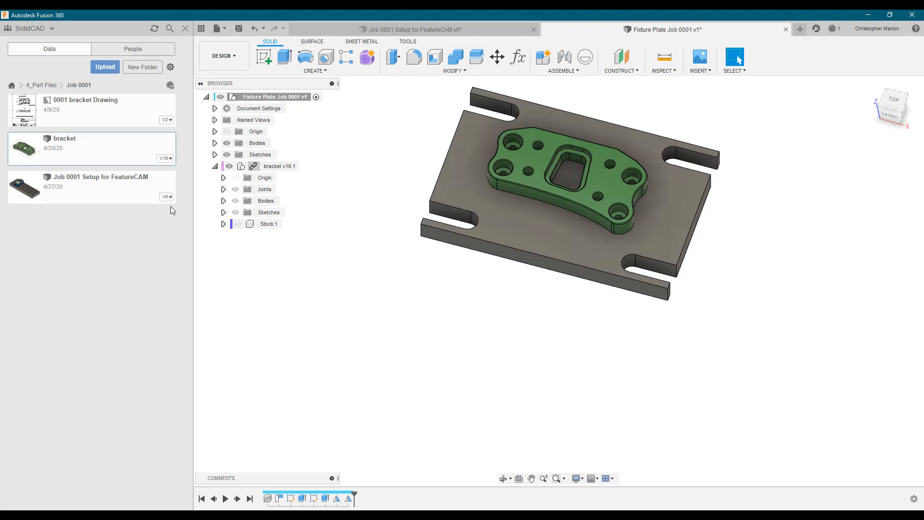
click(229, 166)
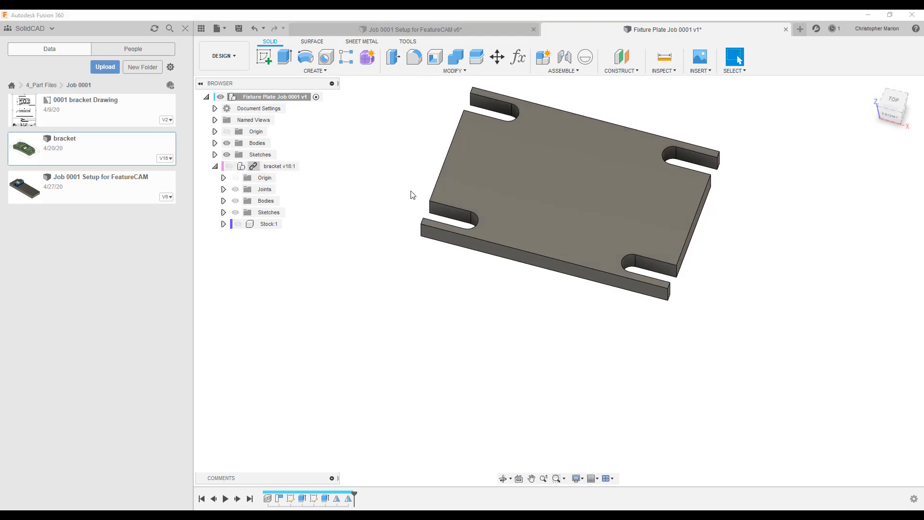
click(455, 71)
click(410, 106)
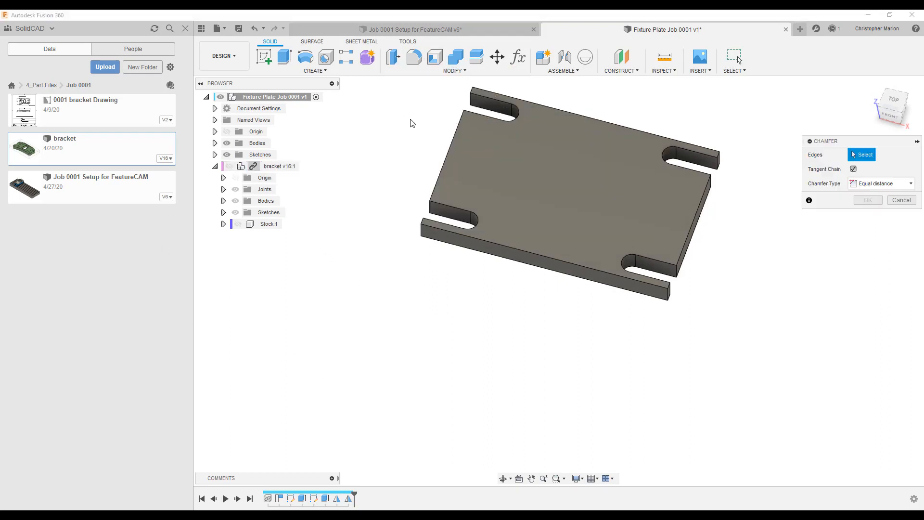
middle_drag(402, 110, 402, 165)
drag(358, 121, 728, 394)
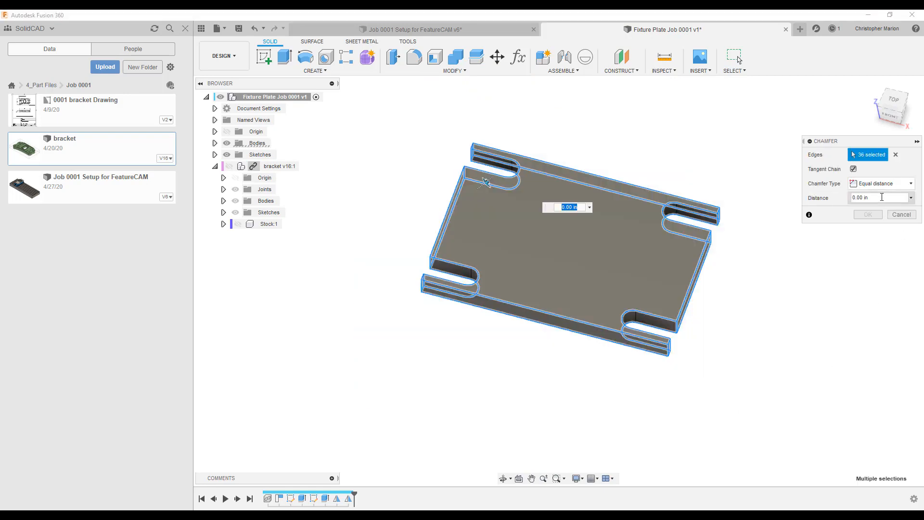
click(867, 198)
key(Return)
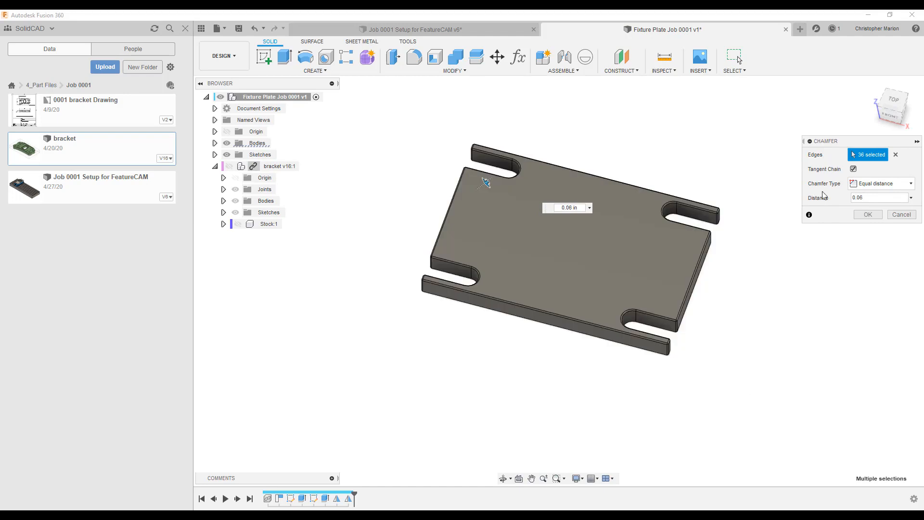
click(869, 214)
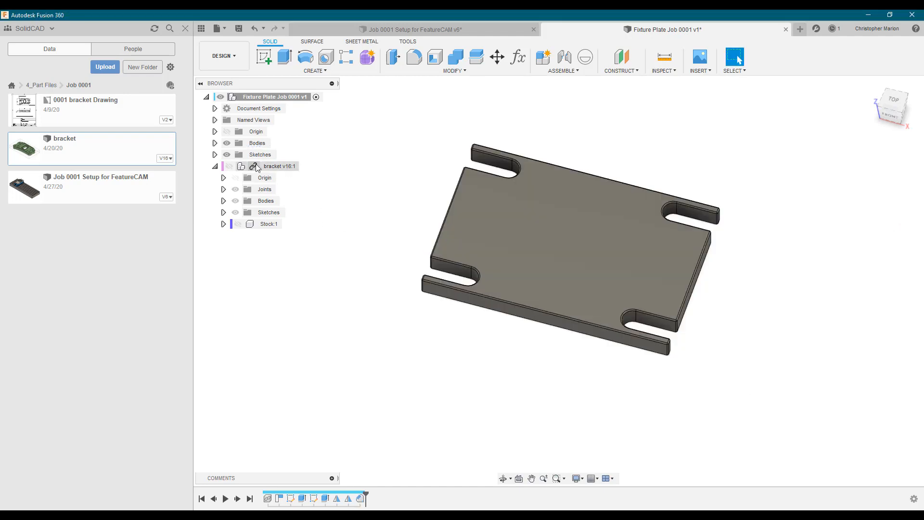
click(229, 166)
shift+middle_drag(531, 282, 634, 307)
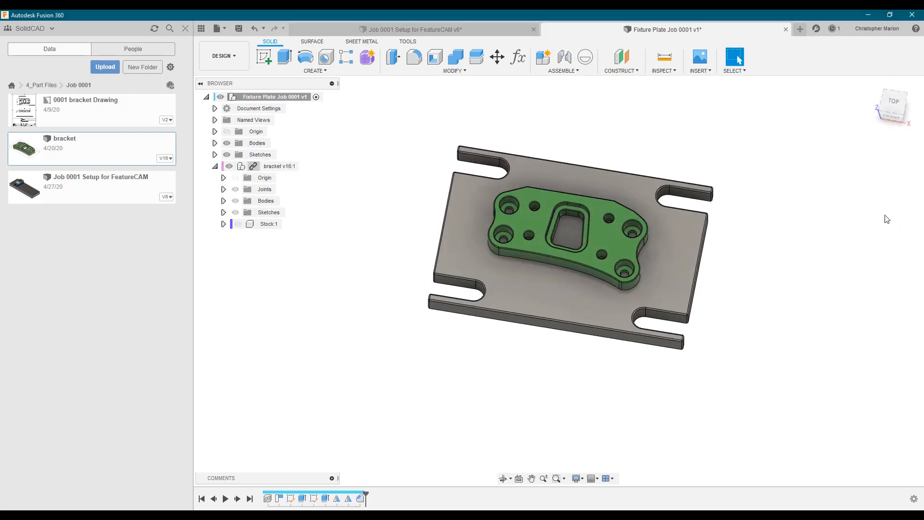
Edit the plate's base sketch to set its vertical dimension to 10 in, and finish the sketch.
click(893, 101)
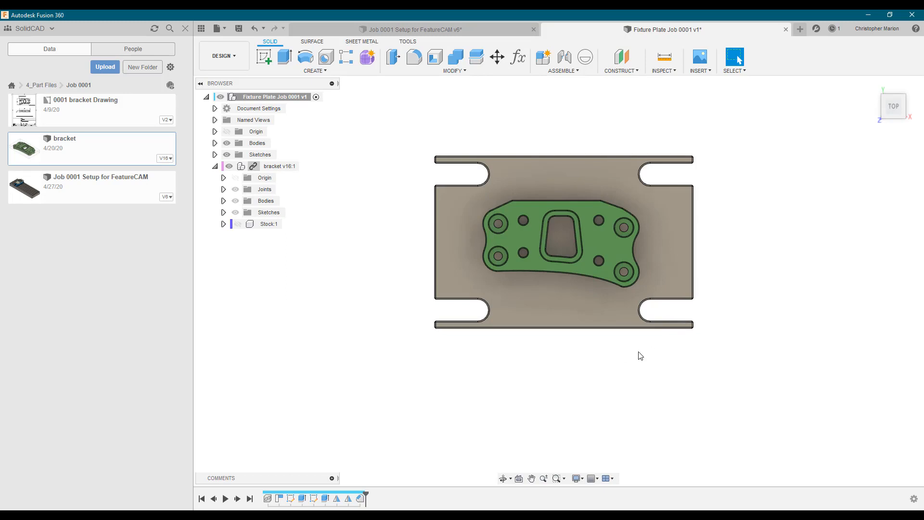
click(214, 154)
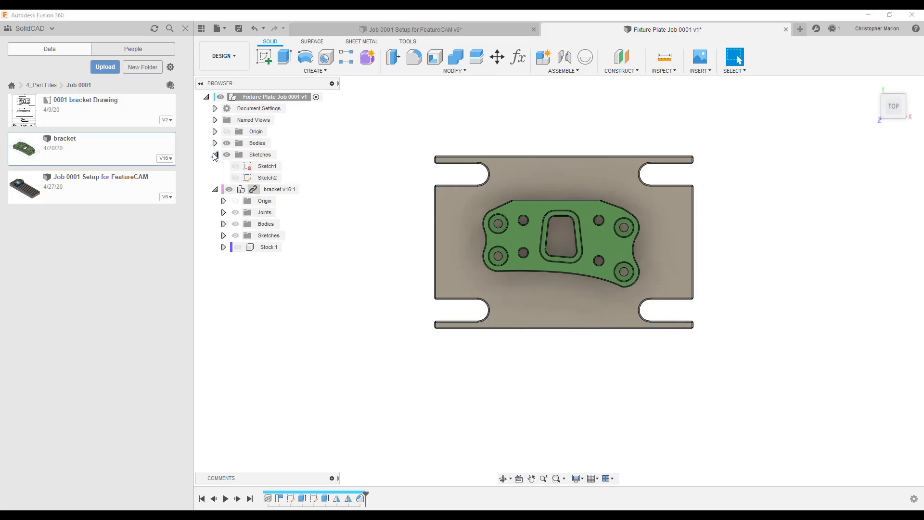
right_click(266, 171)
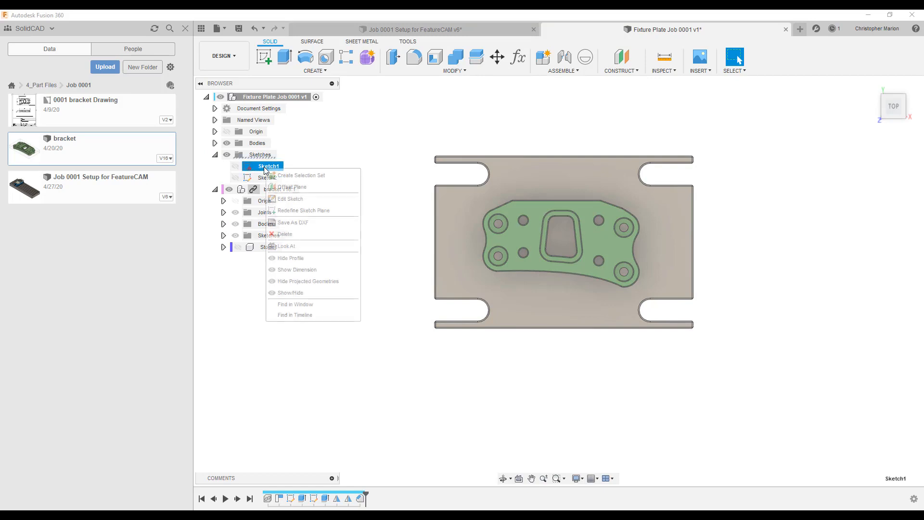
click(289, 197)
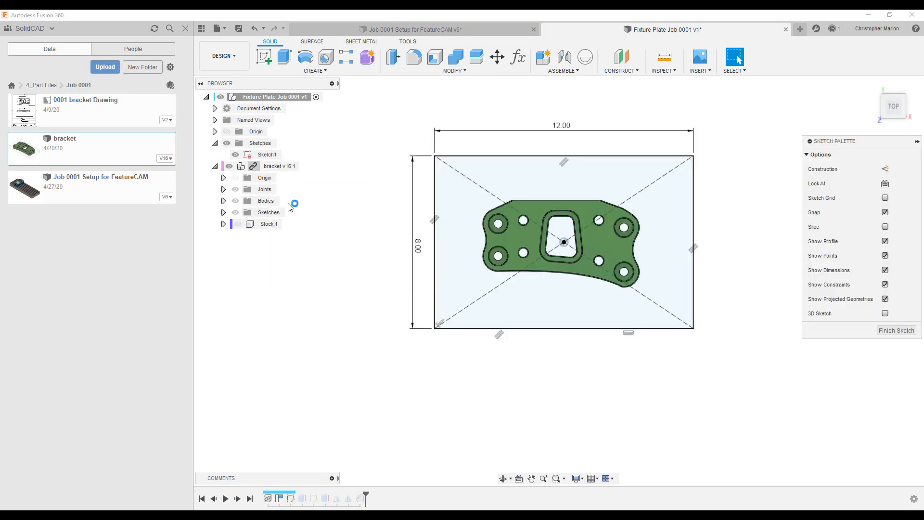
double_click(418, 247)
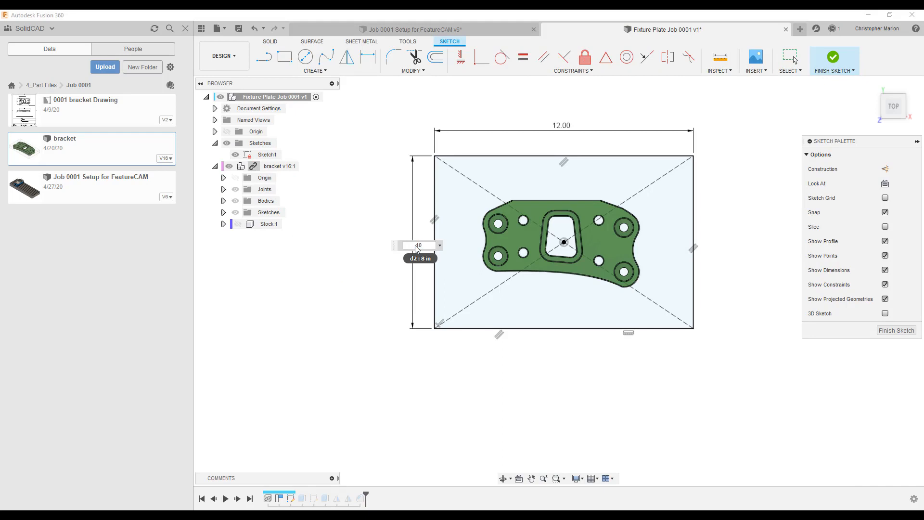
text(10)
key(Return)
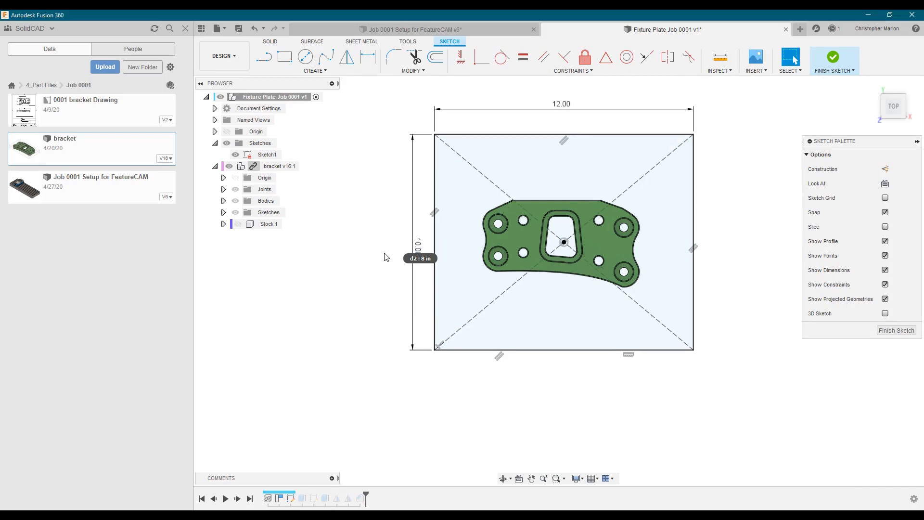
click(896, 331)
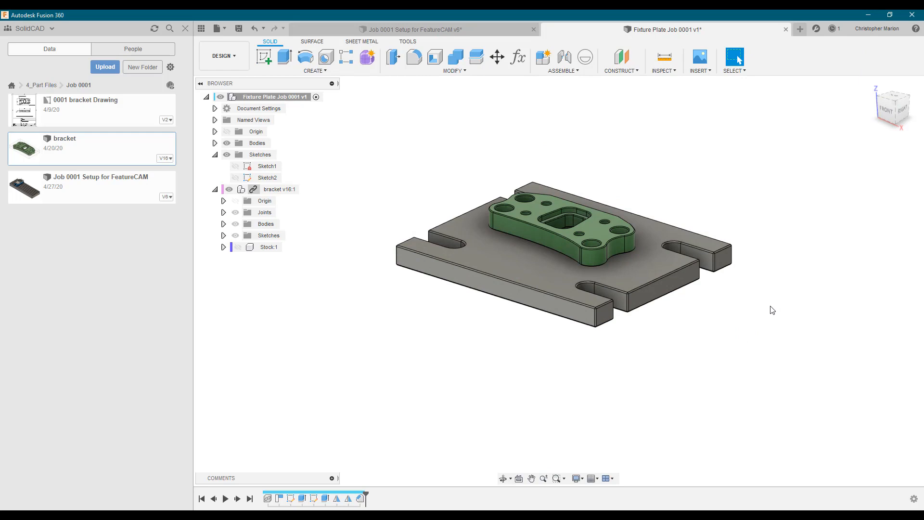
click(898, 98)
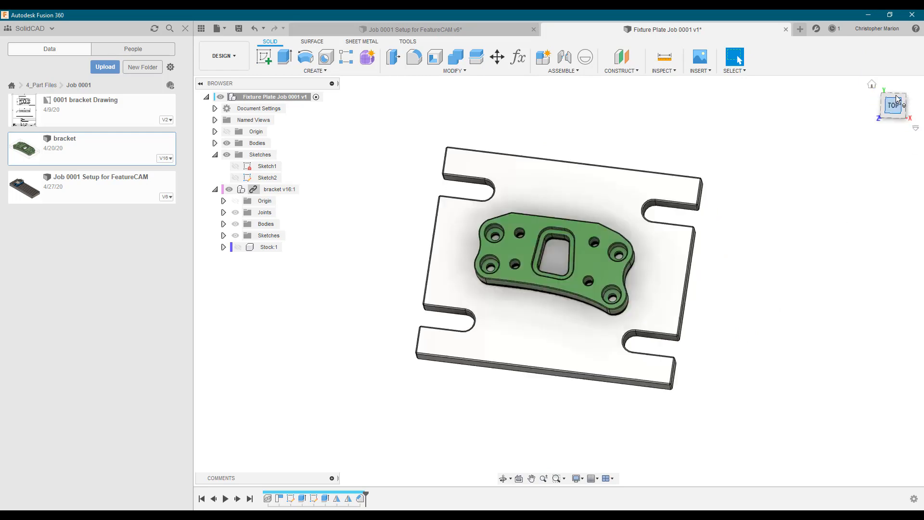
scroll(553, 295, up, 5)
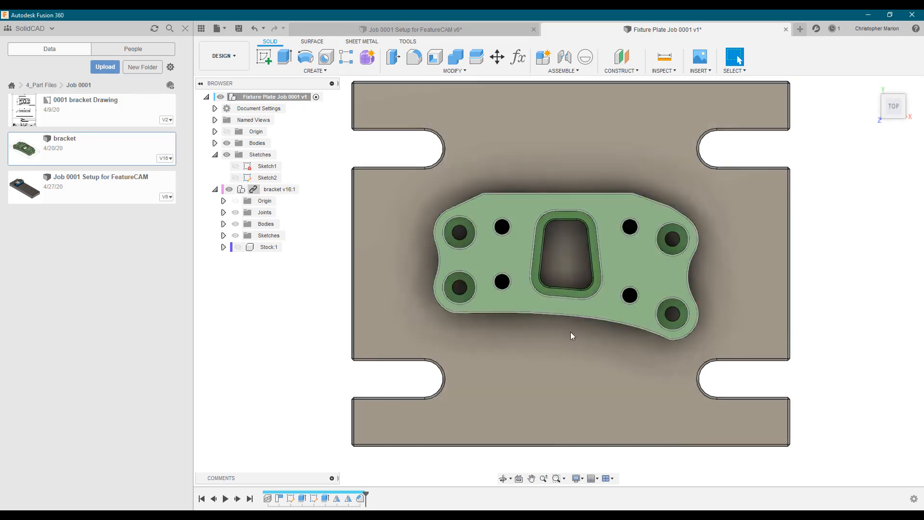
Create a new sketch on the top face of the fixture plate.
mouse_move(571, 332)
shift+middle_down()
mouse_move(559, 324)
mouse_move(559, 307)
mouse_move(578, 314)
shift+middle_up()
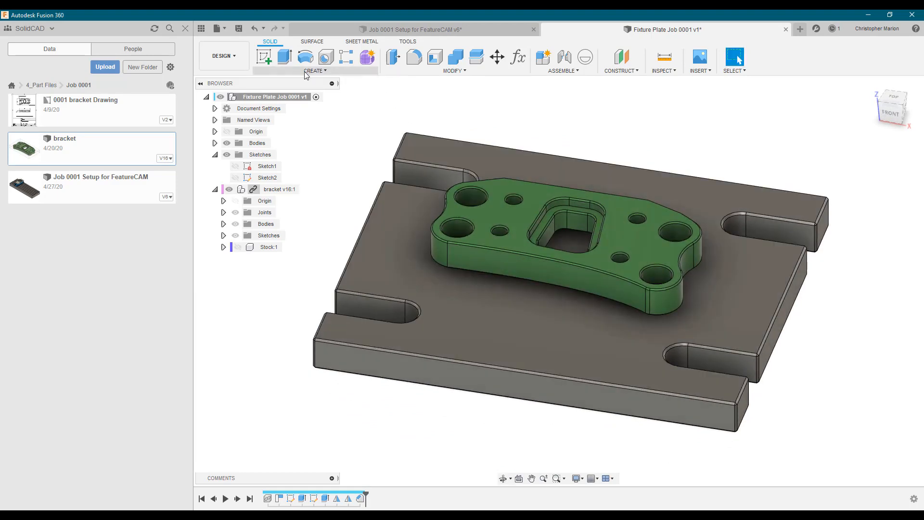
click(304, 72)
click(282, 95)
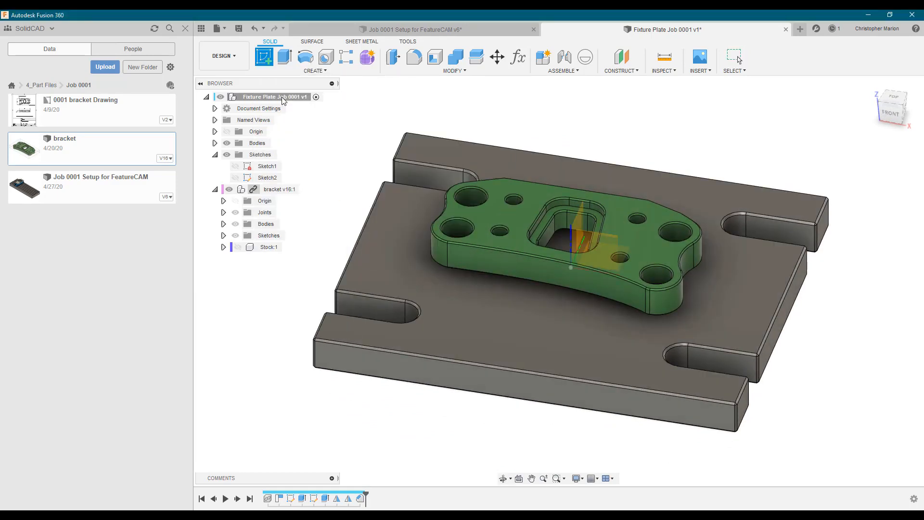
click(379, 257)
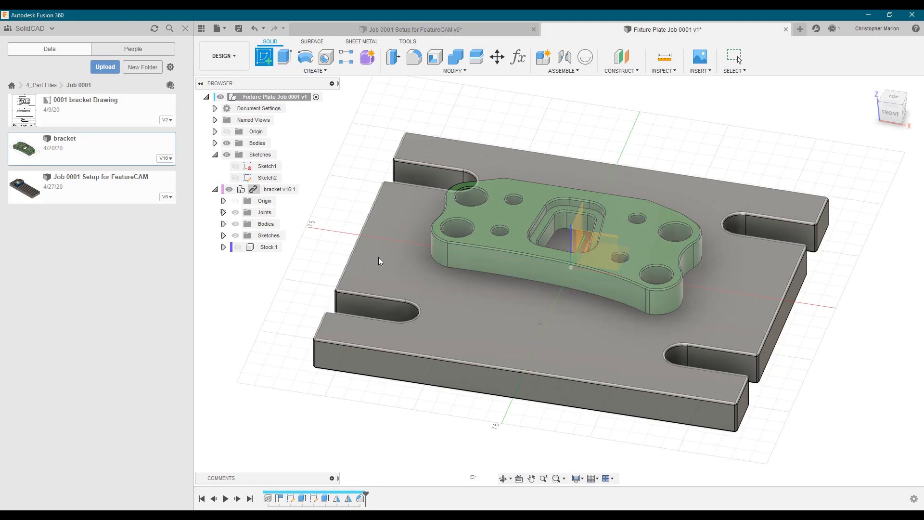
click(380, 259)
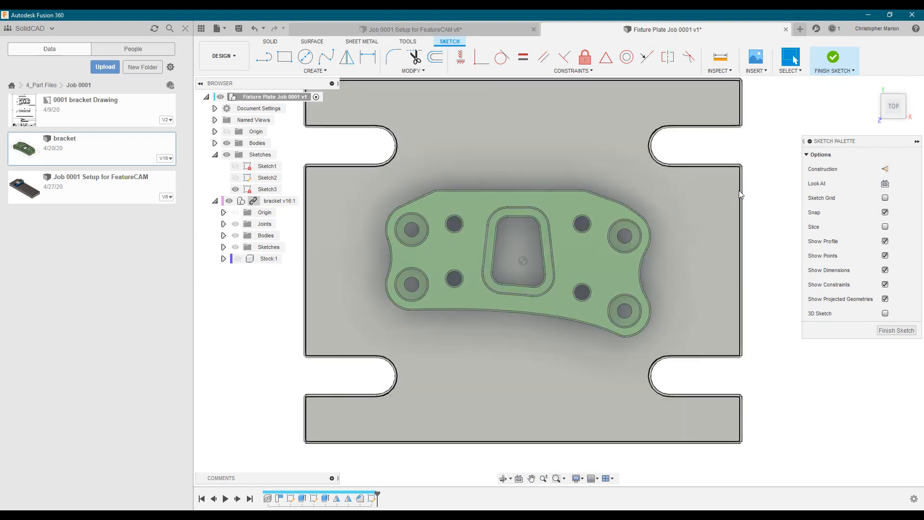
Select the bracket's top face and the edges of its four small through holes for projection into the sketch.
key(p)
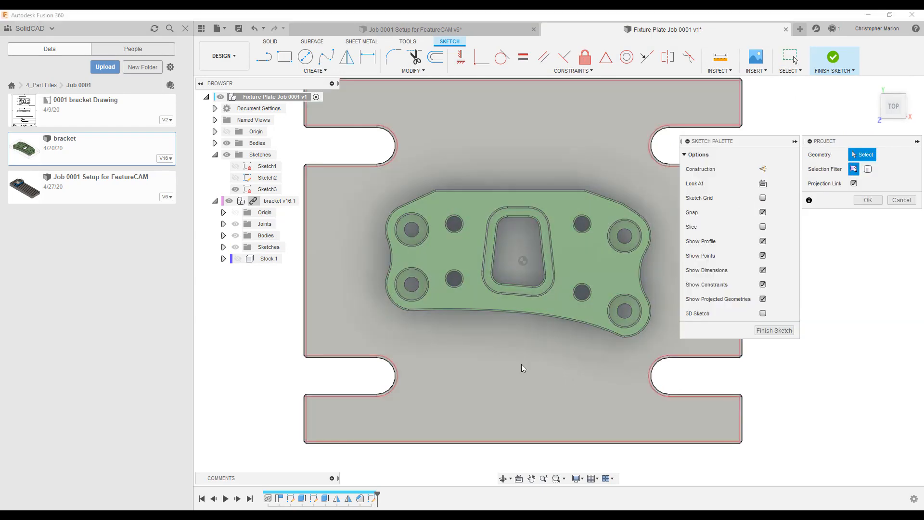
scroll(416, 268, up, 6)
scroll(511, 295, up, 2)
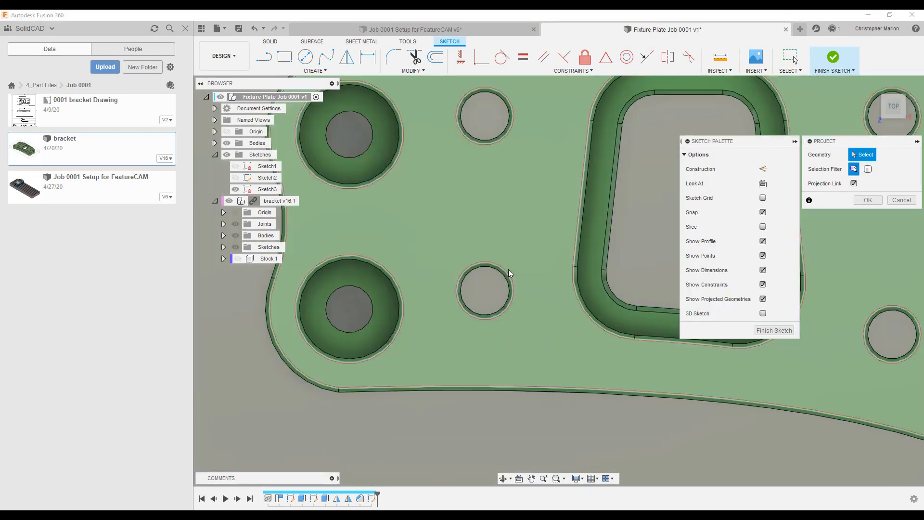
click(509, 269)
click(574, 236)
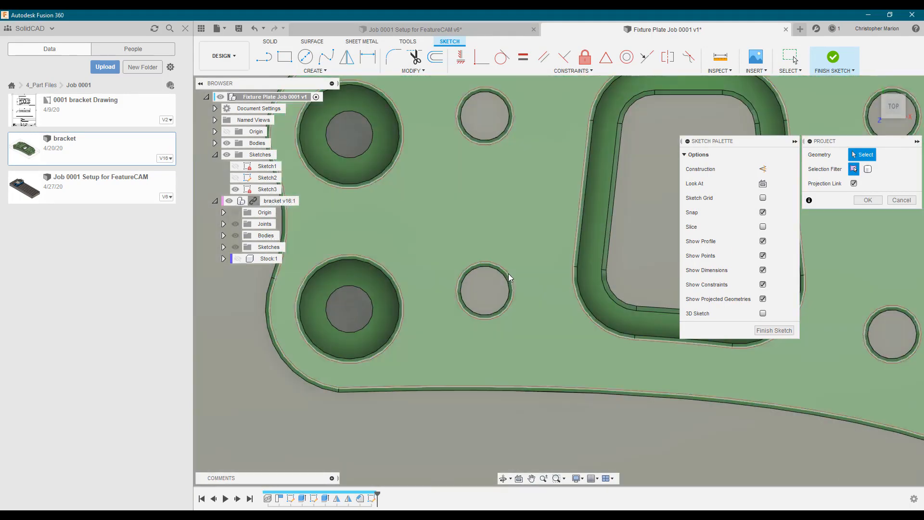
click(509, 274)
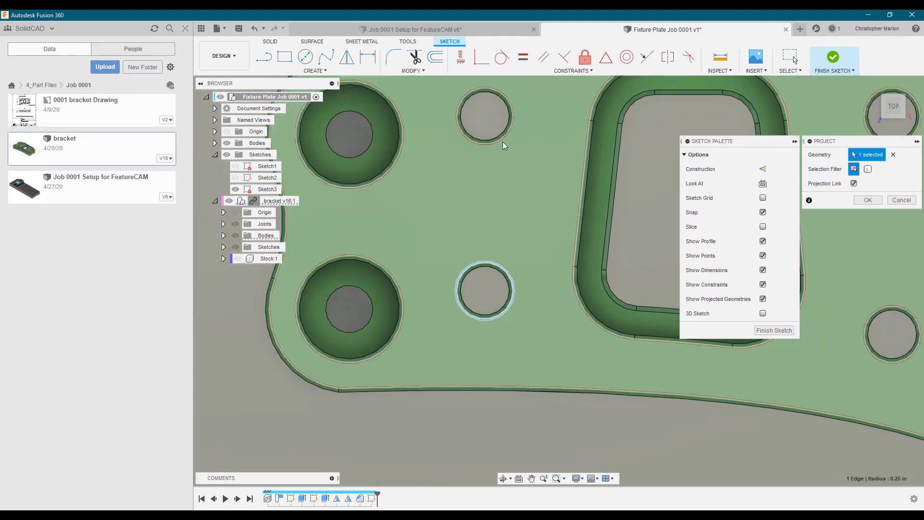
click(500, 140)
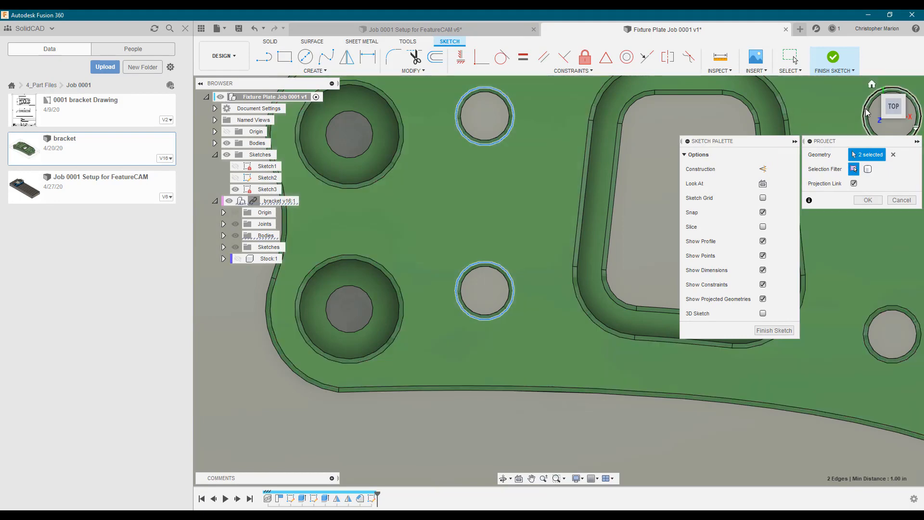
click(888, 310)
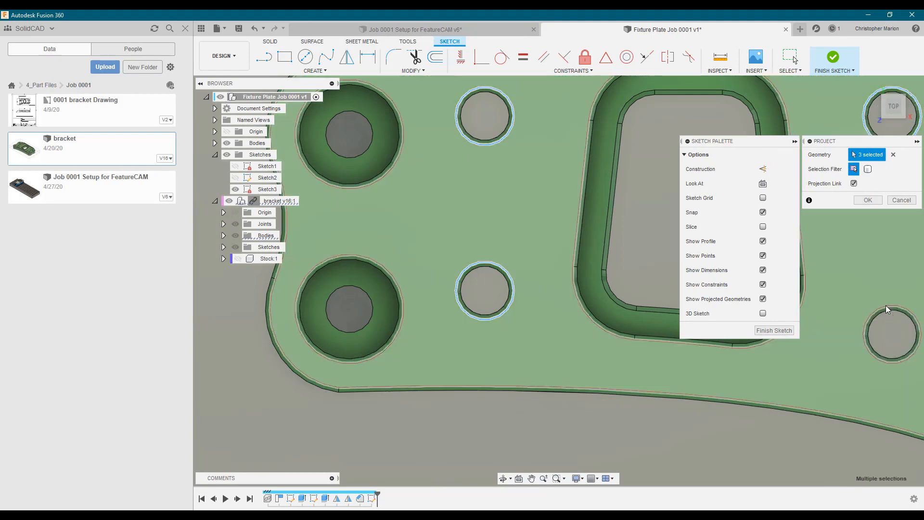
click(887, 307)
Add the inner edges of the bracket's central cutout to the selection, project everything into the sketch, and finish the sketch.
shift+middle_drag(549, 305, 540, 253)
scroll(540, 252, down, 1)
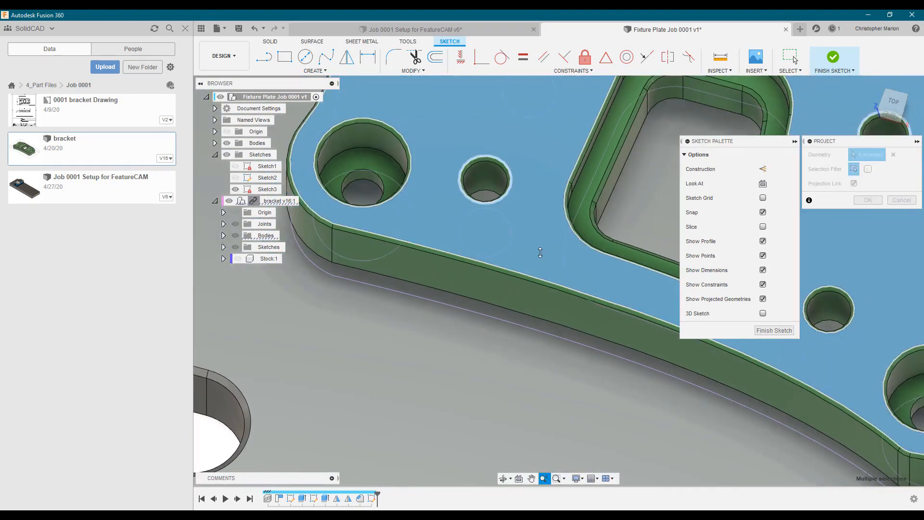
scroll(540, 252, down, 2)
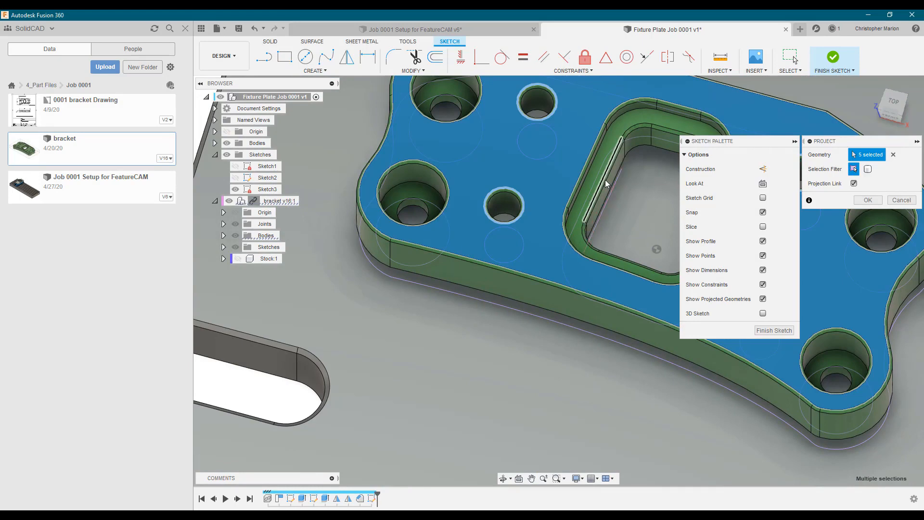
click(605, 180)
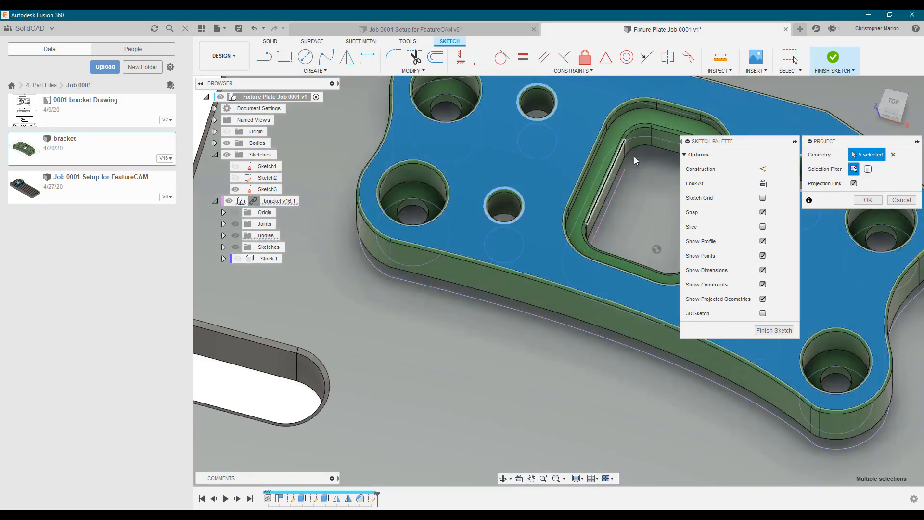
click(659, 132)
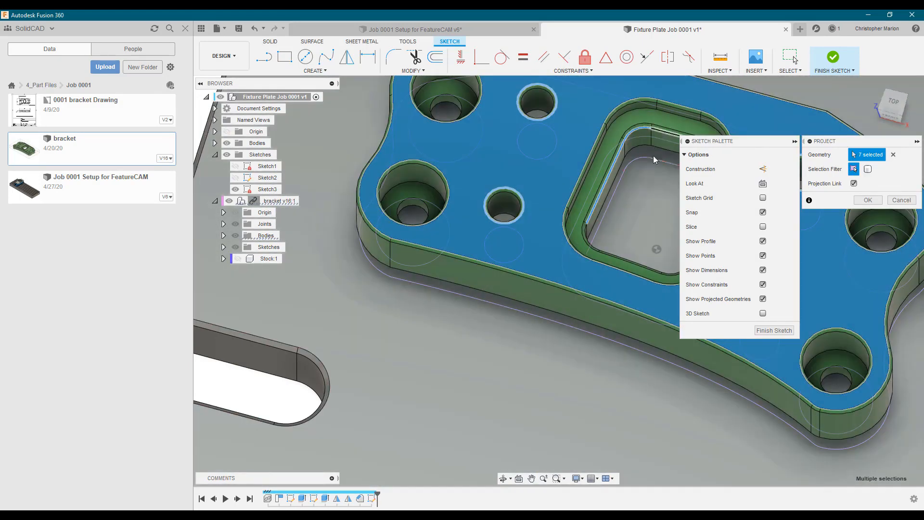
scroll(591, 333, down, 2)
shift+middle_drag(591, 333, 698, 385)
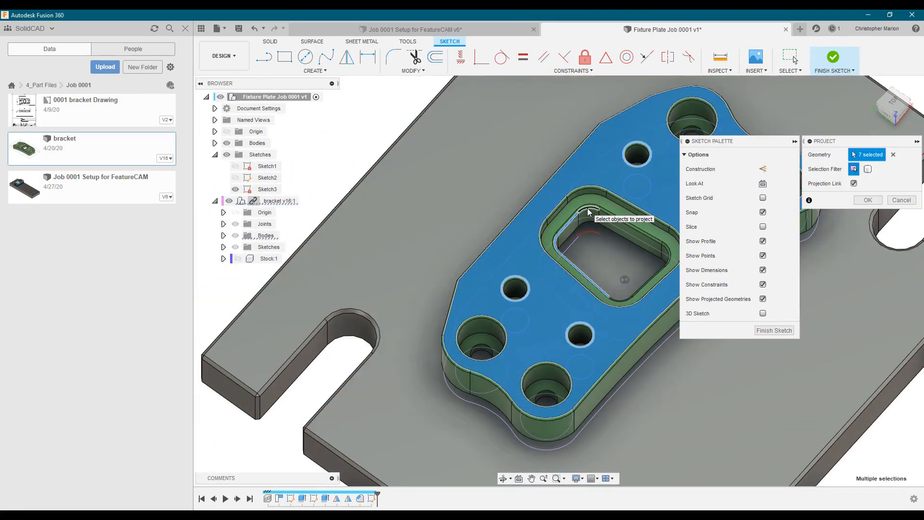
click(588, 212)
click(613, 221)
shift+middle_drag(669, 339, 728, 313)
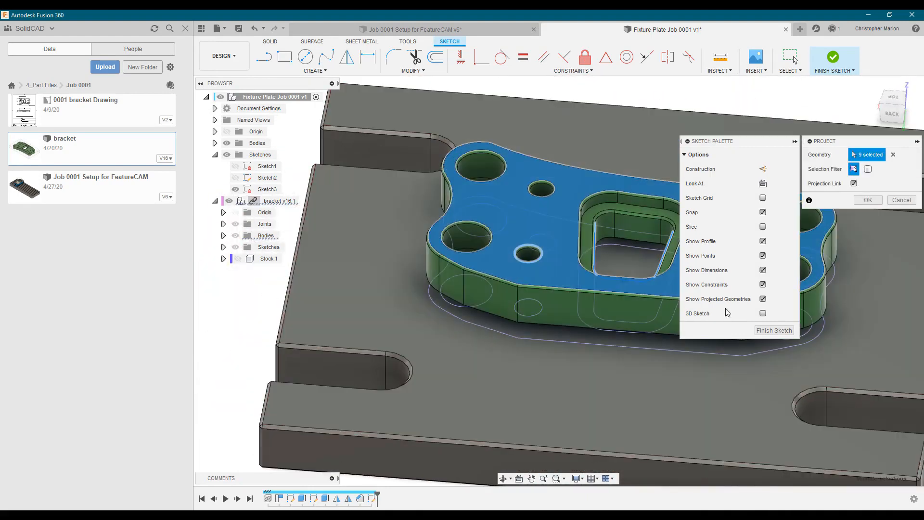
click(610, 216)
click(670, 241)
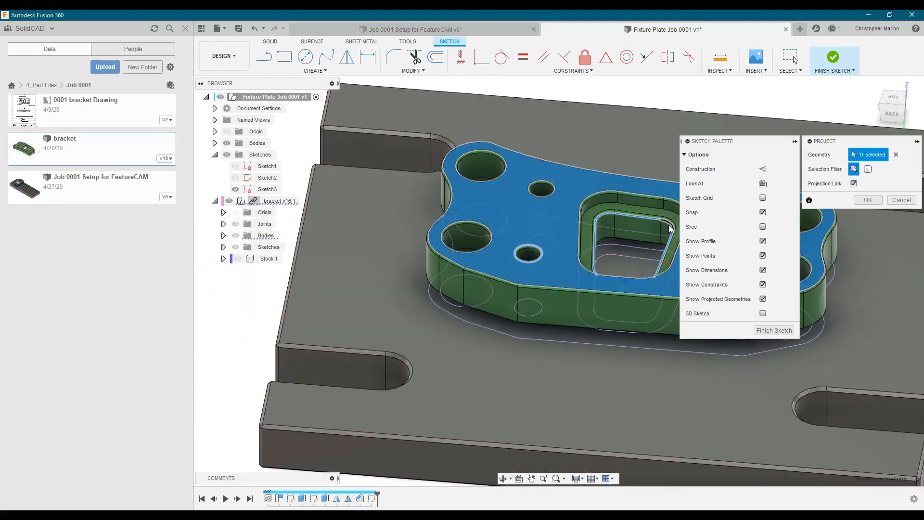
click(668, 222)
click(865, 202)
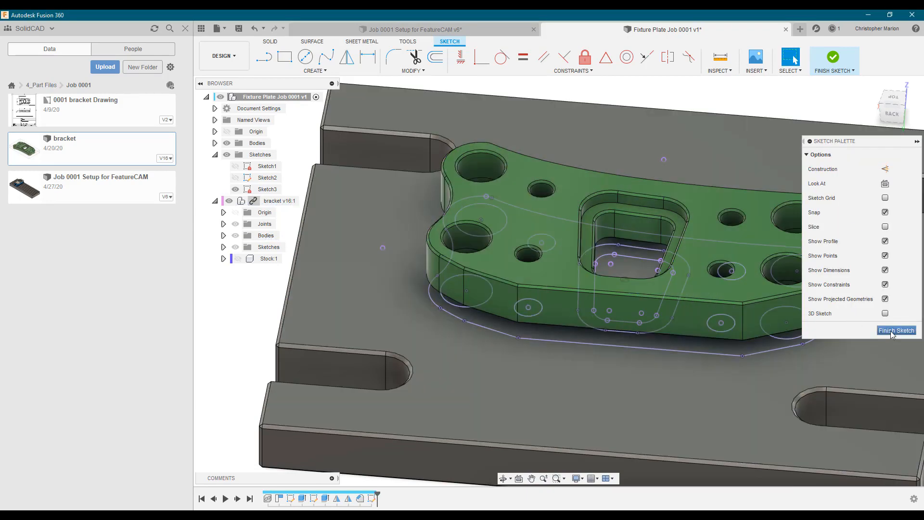
click(890, 330)
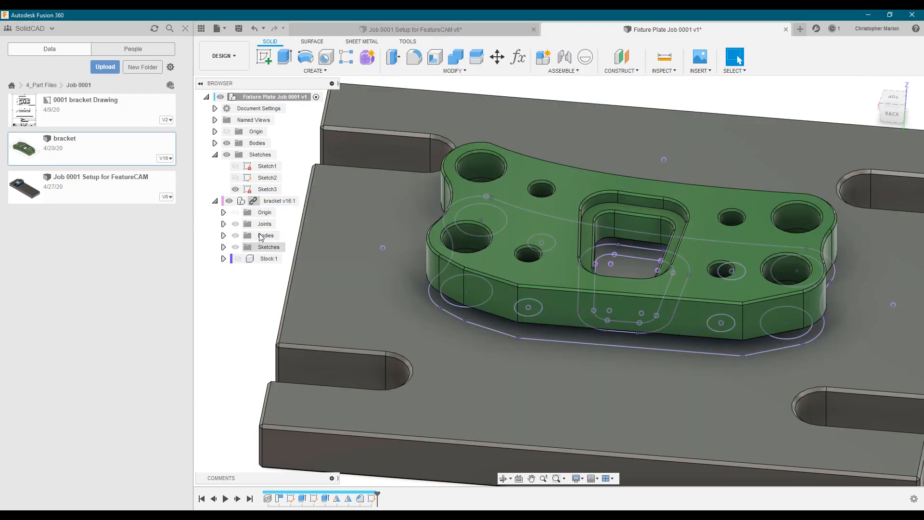
Add four countersunk 1/2-13 UNC tapped holes, 2.50 in deep, at the projected small-hole centers, hiding the bracket meanwhile and showing it again.
click(229, 200)
mouse_move(536, 372)
shift+middle_down()
mouse_move(406, 367)
mouse_move(471, 391)
mouse_move(531, 384)
mouse_move(543, 371)
shift+middle_up()
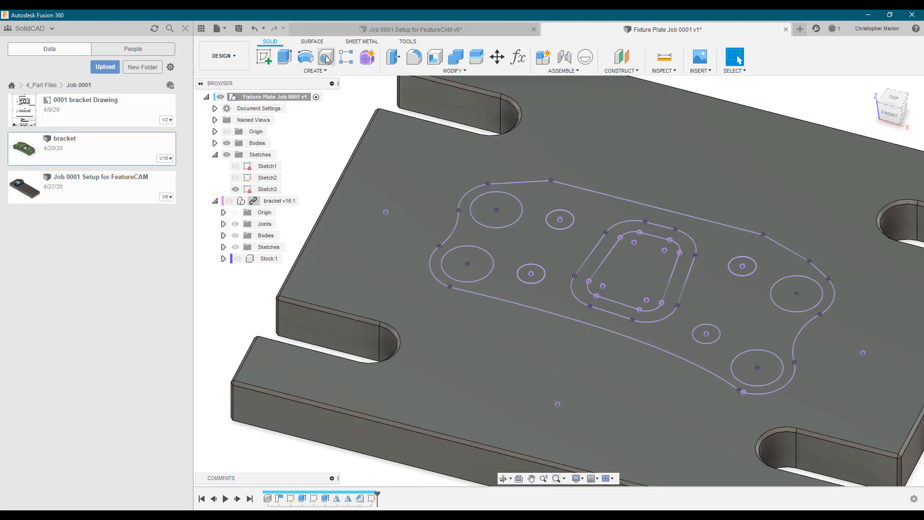
click(325, 58)
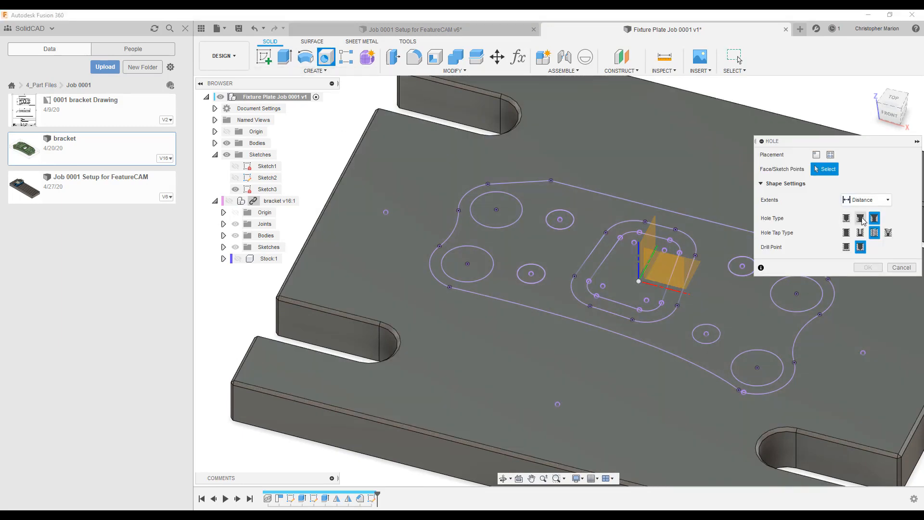
click(876, 236)
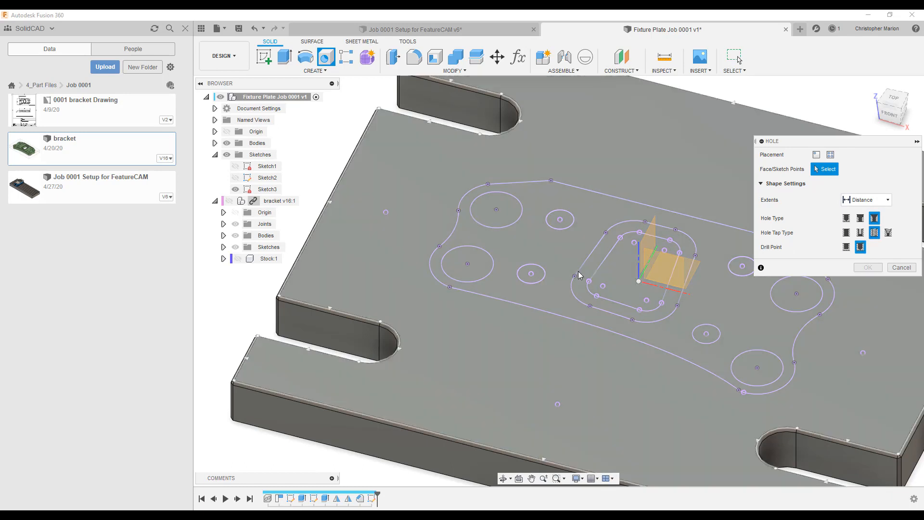
click(531, 273)
click(560, 220)
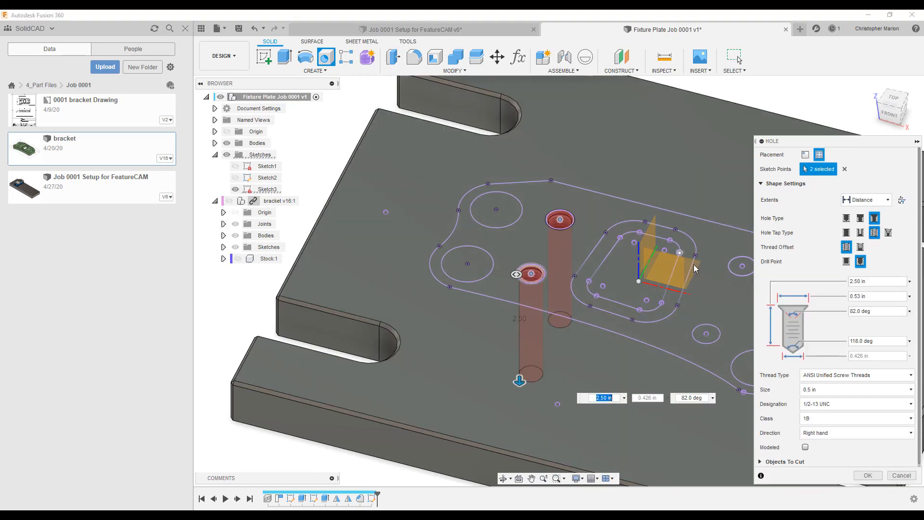
click(742, 267)
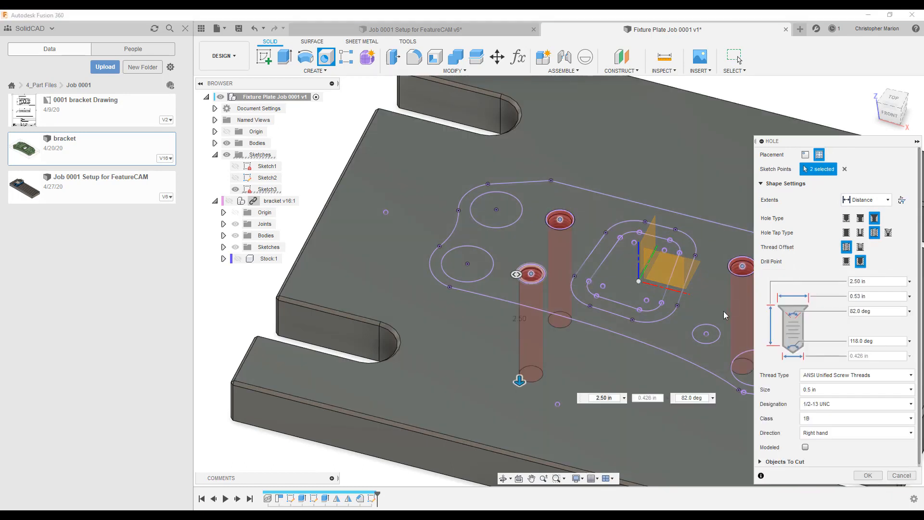
click(707, 334)
middle_drag(604, 386, 513, 344)
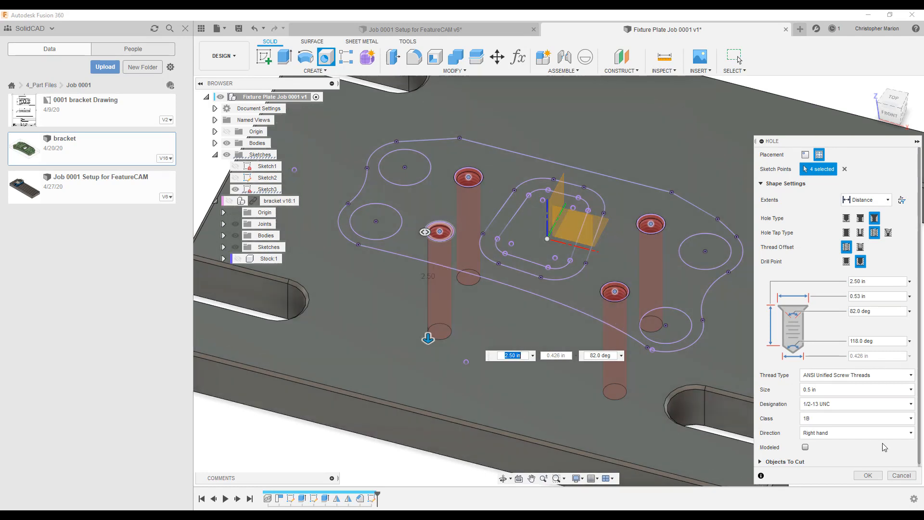
click(869, 475)
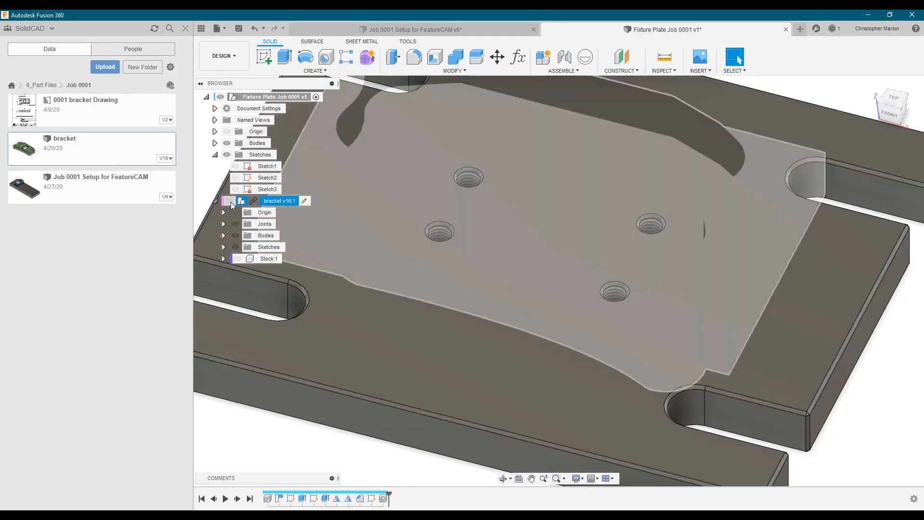
click(229, 201)
Examine the bracket above the drilled plate and measure the gap between the bracket's underside and the plate's top face.
scroll(459, 360, down, 3)
shift+middle_drag(460, 360, 470, 385)
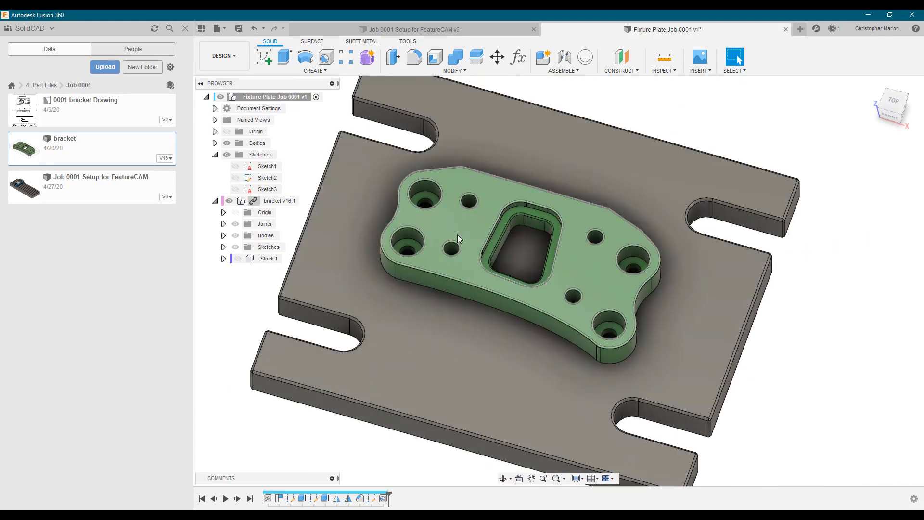
shift+middle_drag(598, 353, 576, 289)
scroll(576, 293, up, 5)
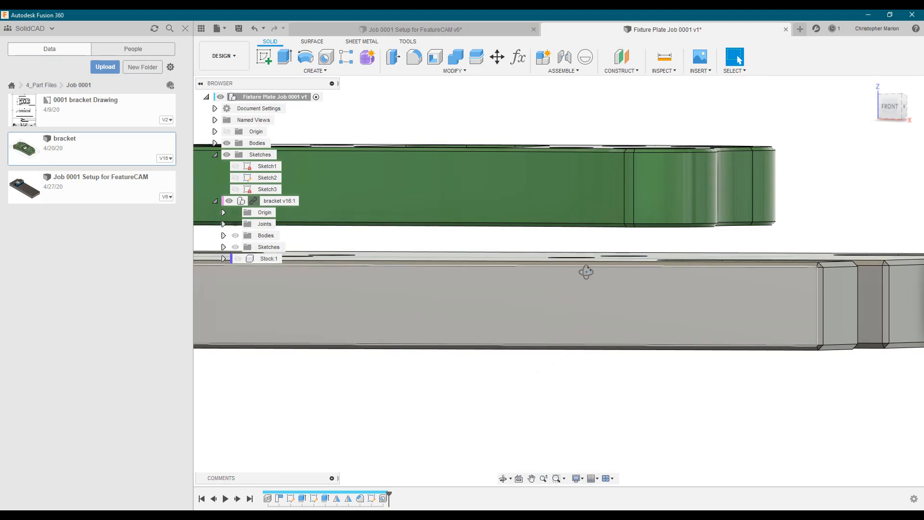
shift+middle_drag(586, 272, 619, 270)
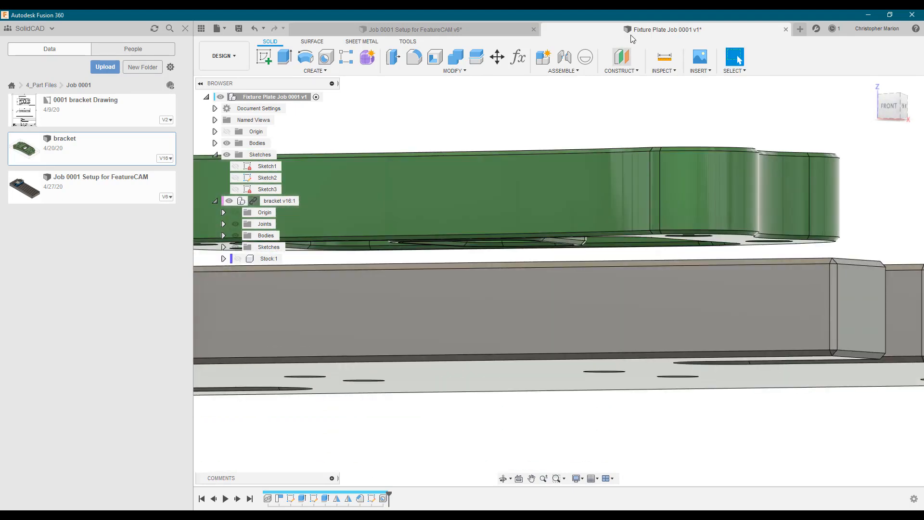
click(668, 57)
scroll(732, 262, up, 4)
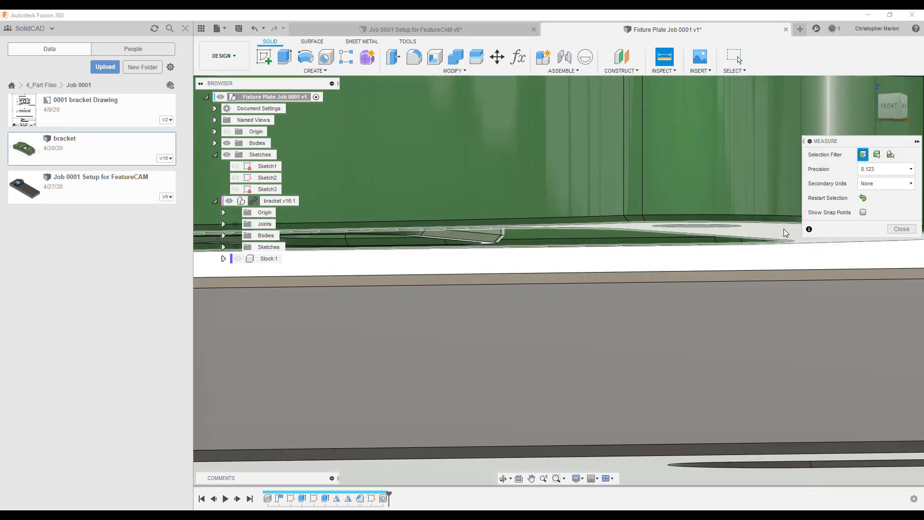
click(773, 230)
scroll(739, 270, up, 1)
shift+middle_drag(735, 288, 729, 331)
click(699, 220)
scroll(643, 282, down, 5)
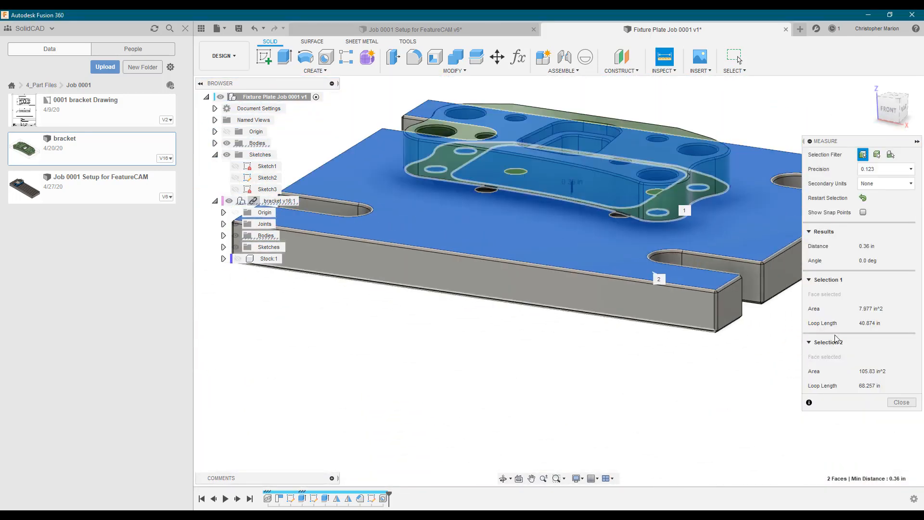
click(867, 247)
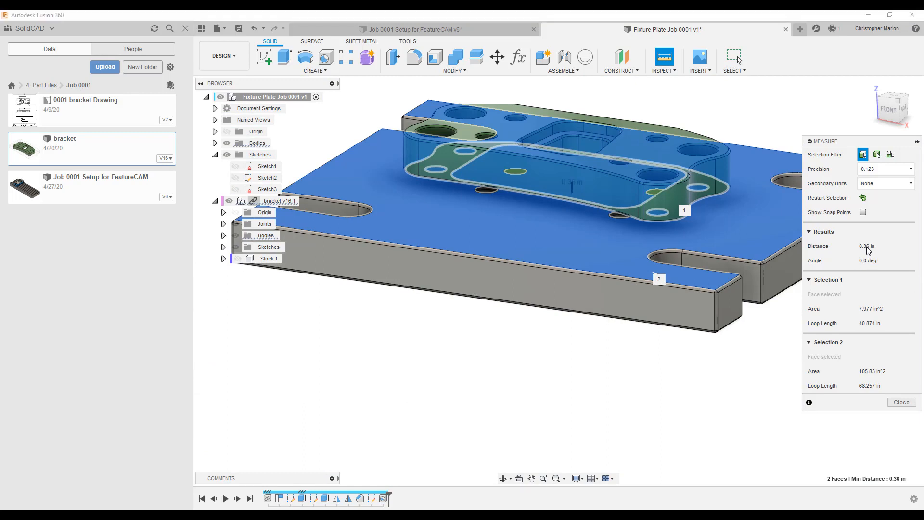
click(901, 402)
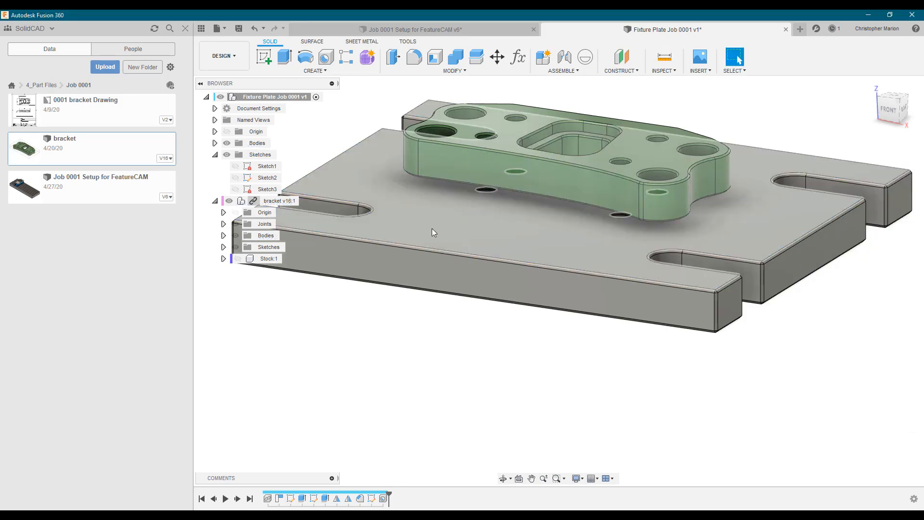
Move the bracket component down onto the fixture plate's top face with a Z distance of 0.36 in.
click(281, 201)
right_click(280, 200)
click(294, 230)
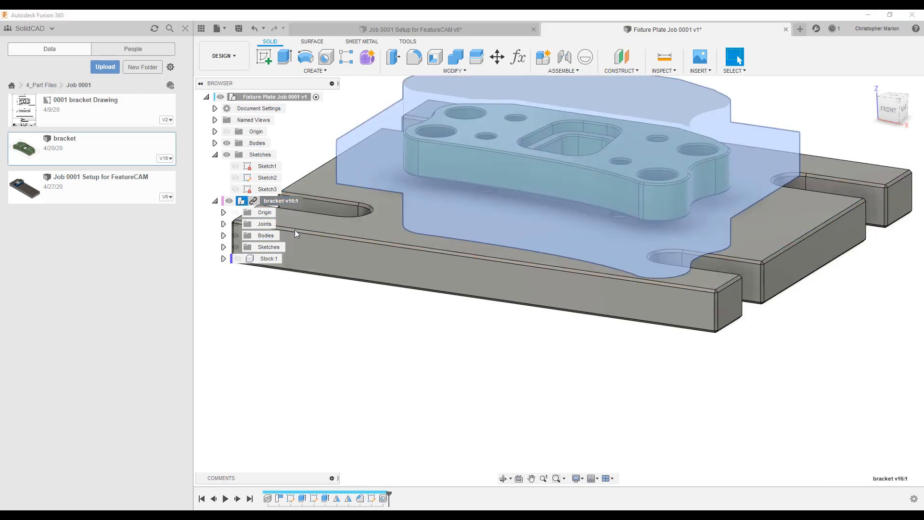
mouse_move(572, 186)
mouse_down()
mouse_move(572, 163)
mouse_move(572, 174)
mouse_up()
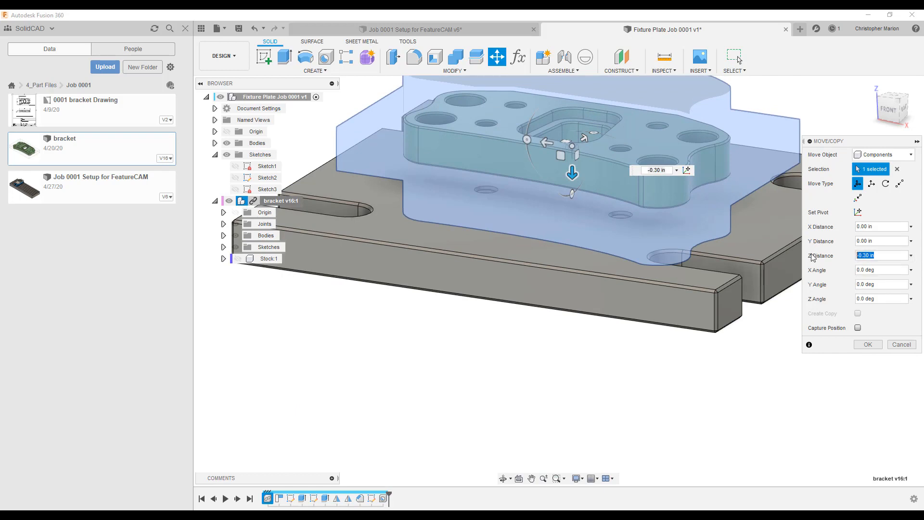
text(0.36 in)
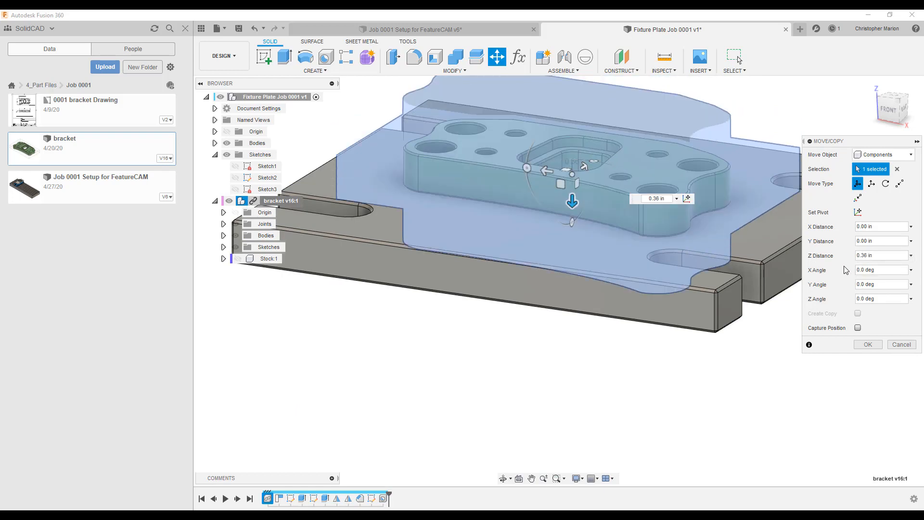
click(868, 345)
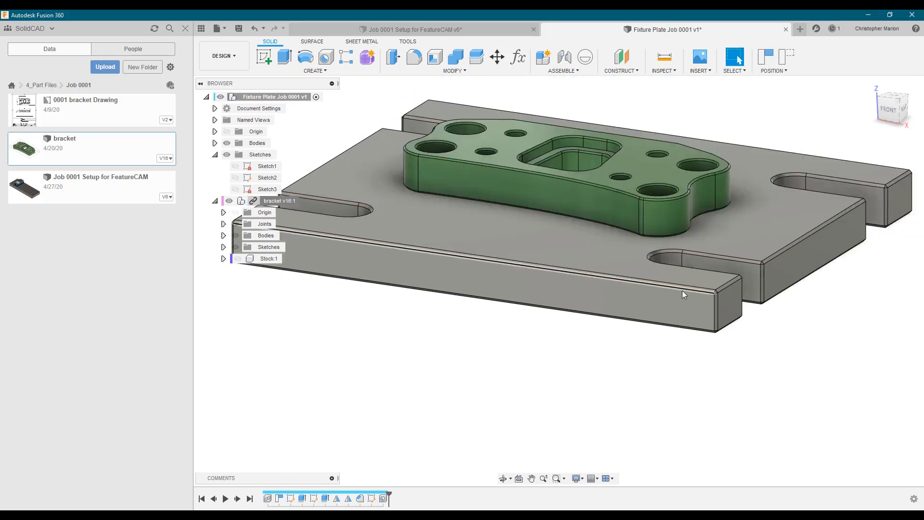
mouse_move(682, 291)
shift+middle_down()
mouse_move(682, 272)
mouse_move(666, 287)
shift+middle_up()
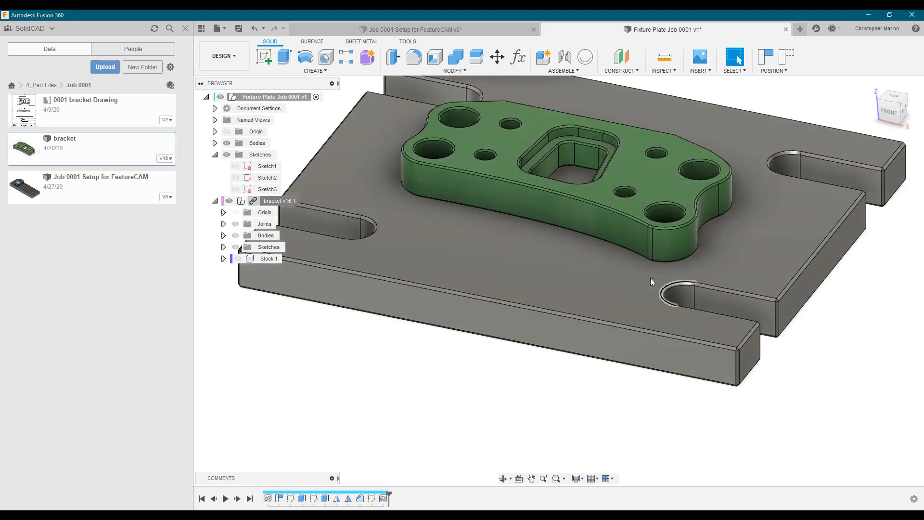
middle_drag(640, 217, 652, 313)
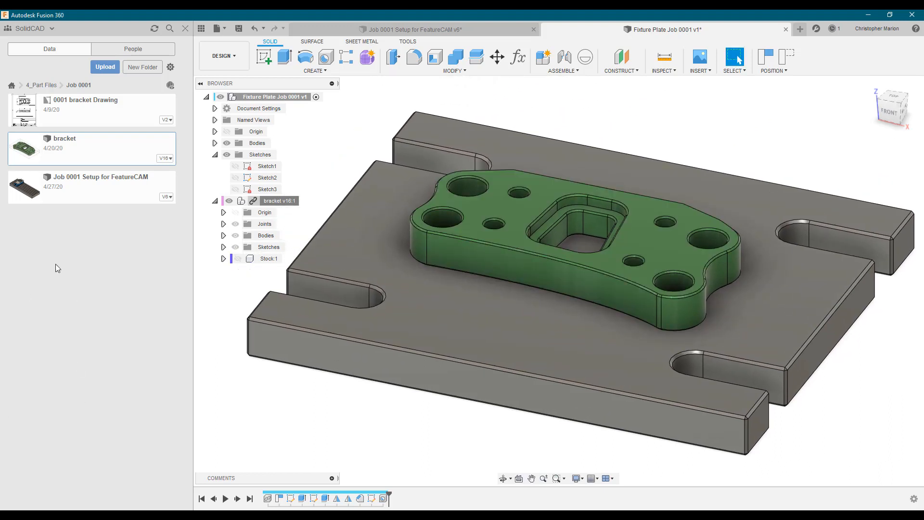
Browse the McMaster-Carr component catalog for screws and narrow them to 1/2"-13 fully threaded alloy steel socket head screws.
click(703, 71)
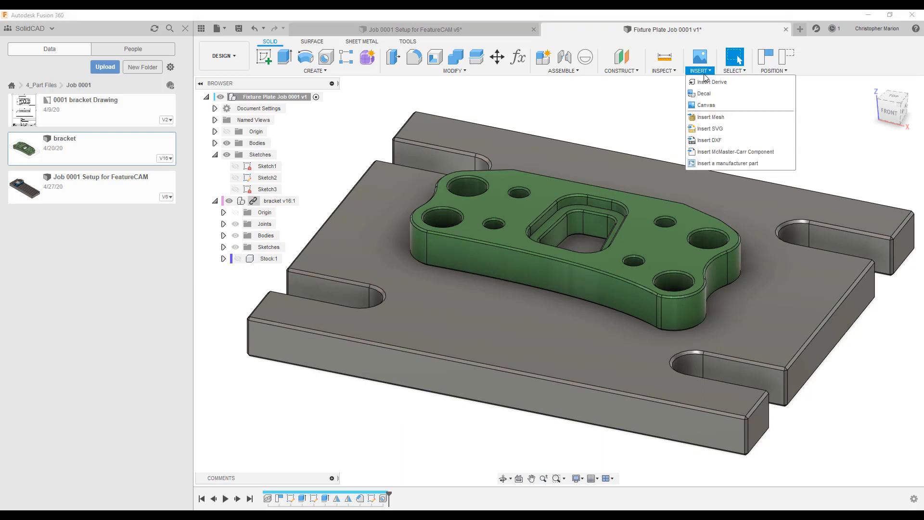
click(716, 152)
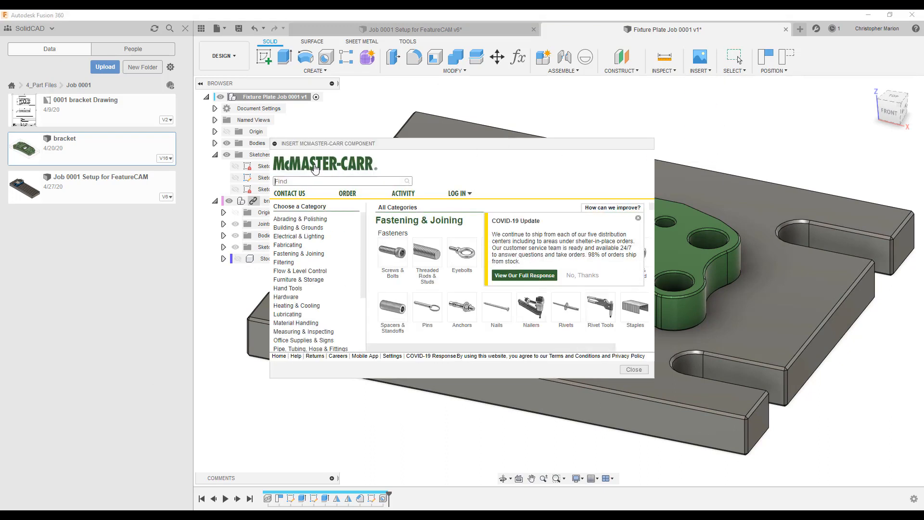
click(393, 258)
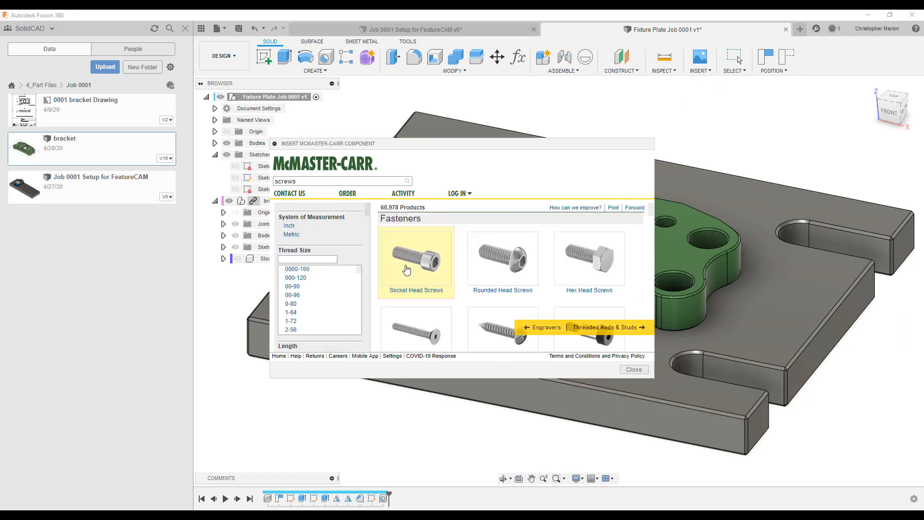
scroll(312, 299, down, 10)
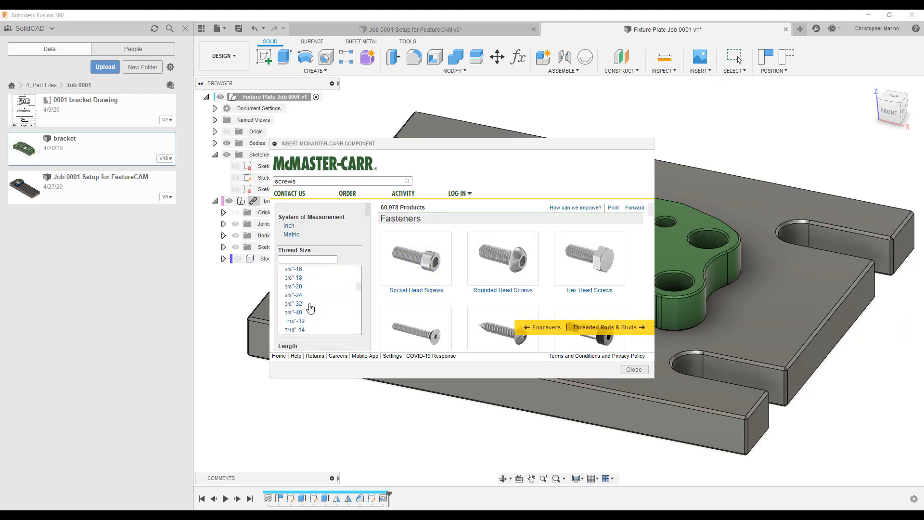
scroll(306, 326, down, 2)
click(296, 303)
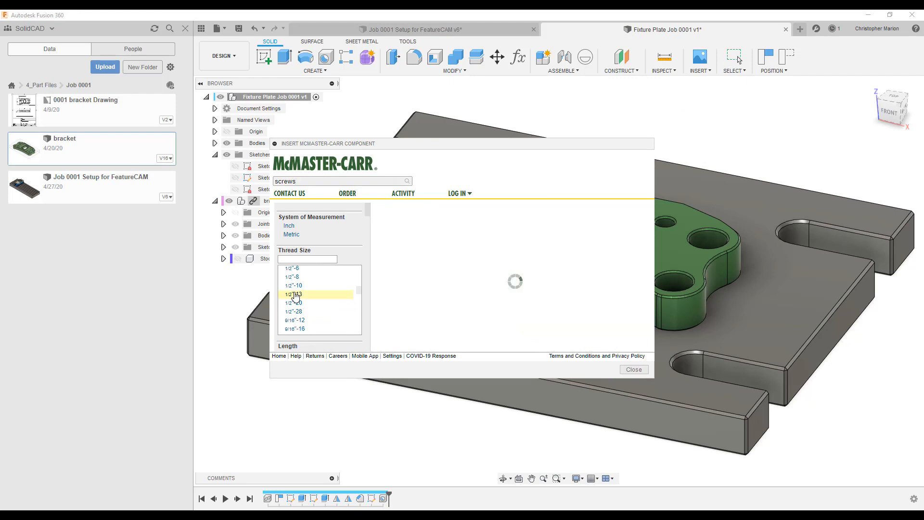
click(415, 254)
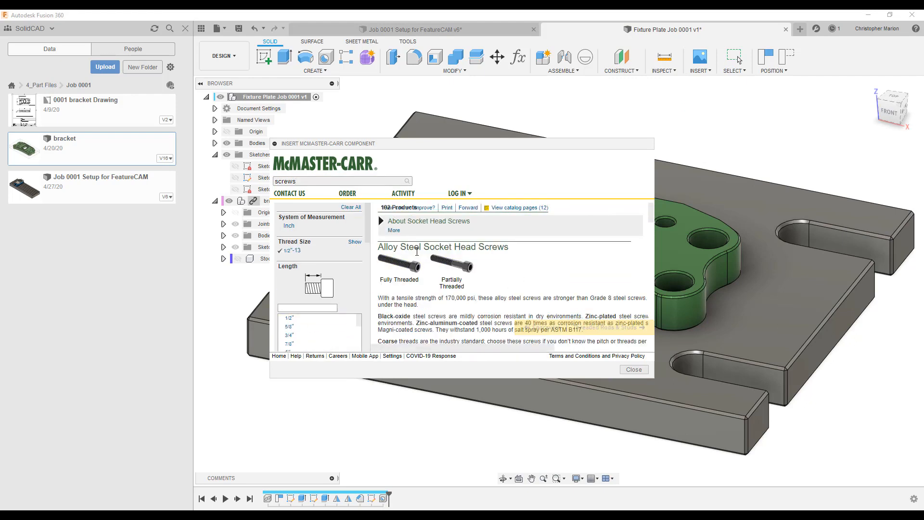
click(407, 273)
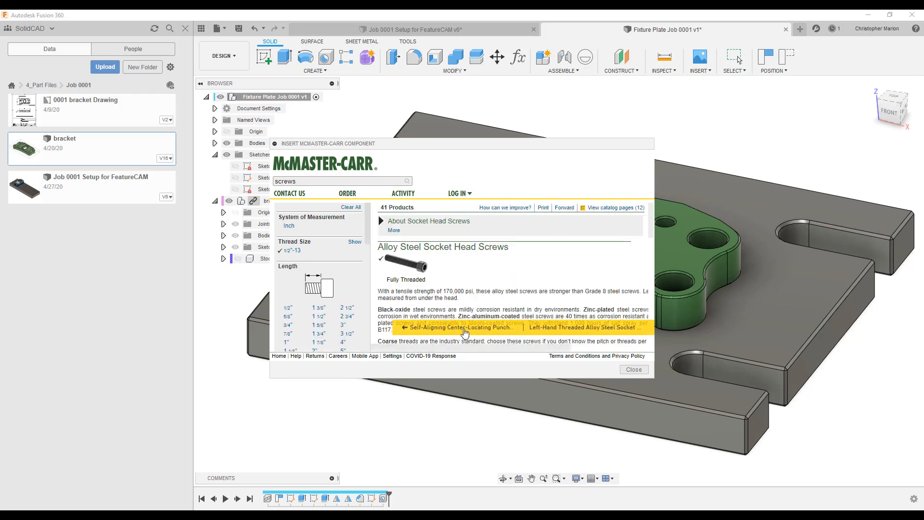
Choose the 1-1/2" long black-oxide alloy steel socket head screw, part 91251A716, from the product table.
scroll(573, 299, down, 5)
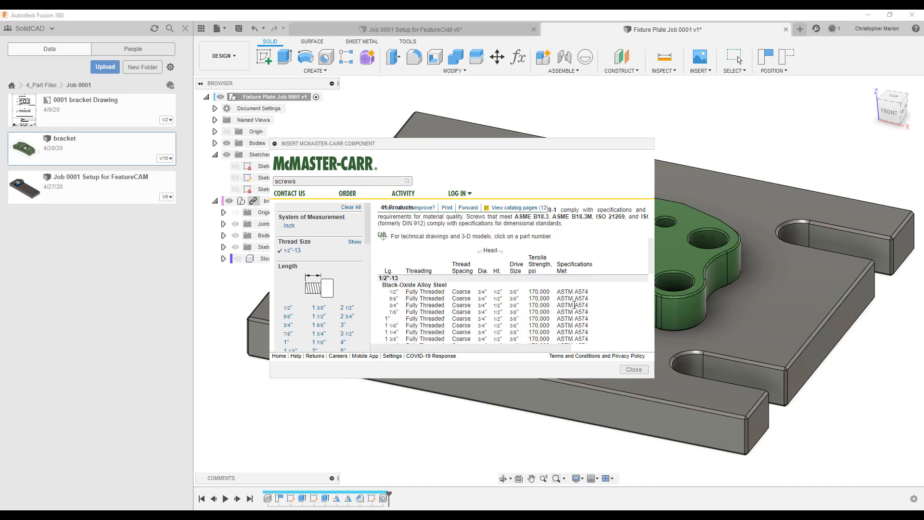
scroll(574, 305, down, 4)
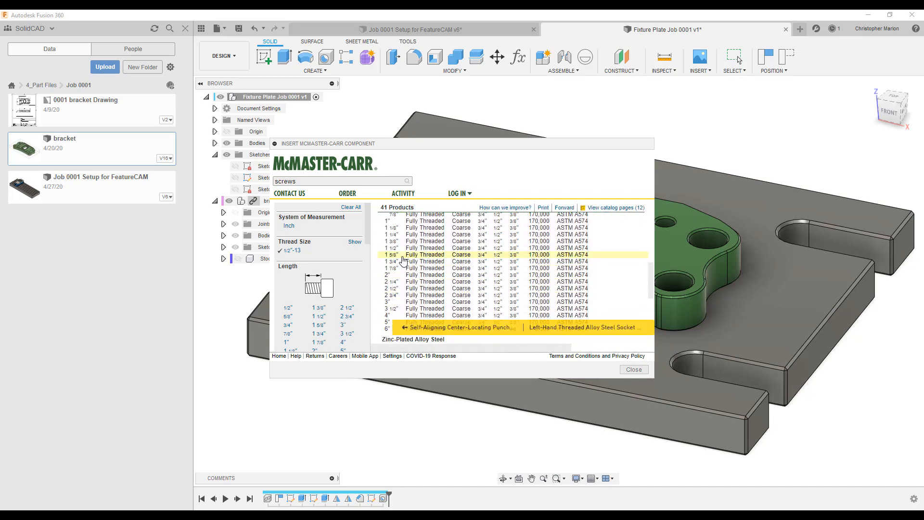
click(393, 249)
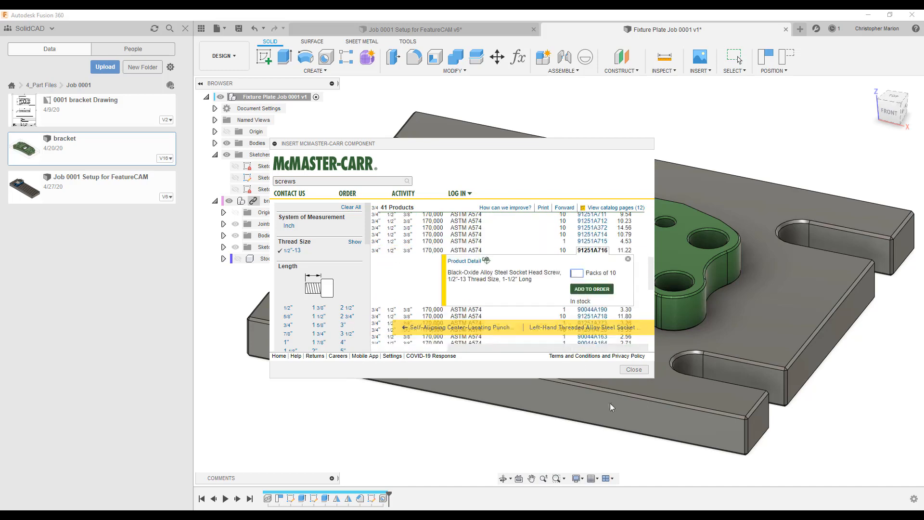
Insert the black-oxide socket head screw 91251A716 (1/2"-13, 1-1/2" long) from McMaster-Carr as a 3-D STEP model.
click(474, 263)
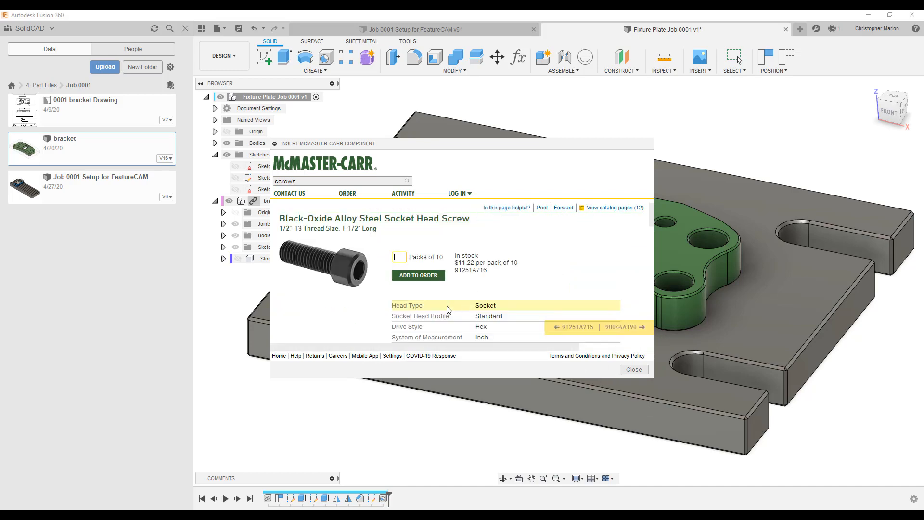
scroll(438, 312, down, 3)
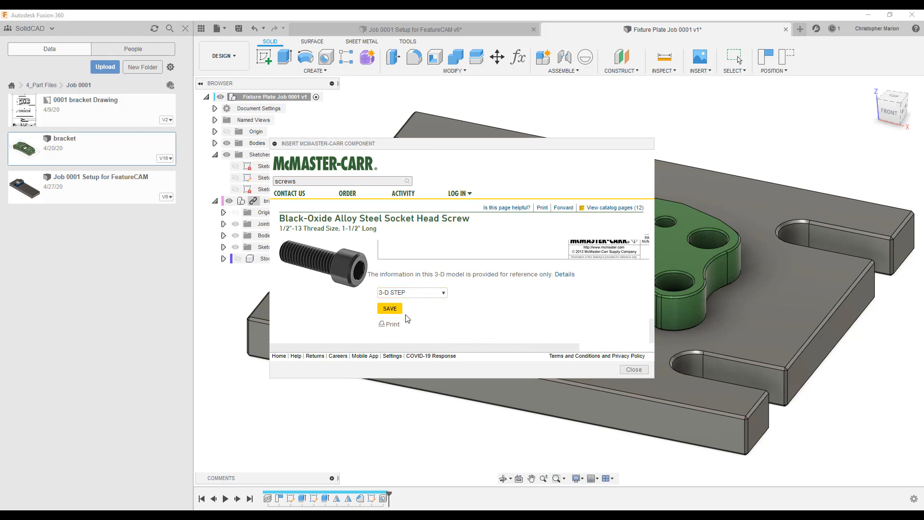
click(391, 309)
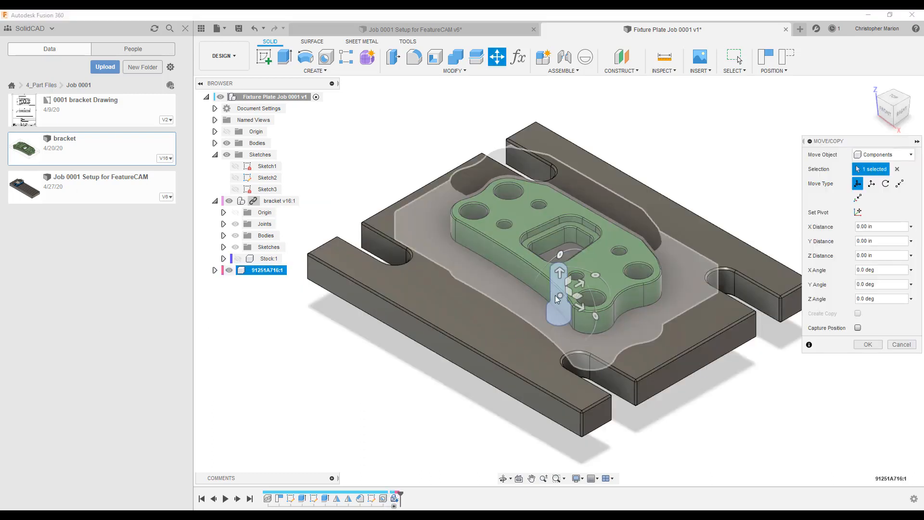
Raise the inserted screw 6 in along Z and rotate it 180° about Y so its head faces up.
drag(559, 276, 557, 119)
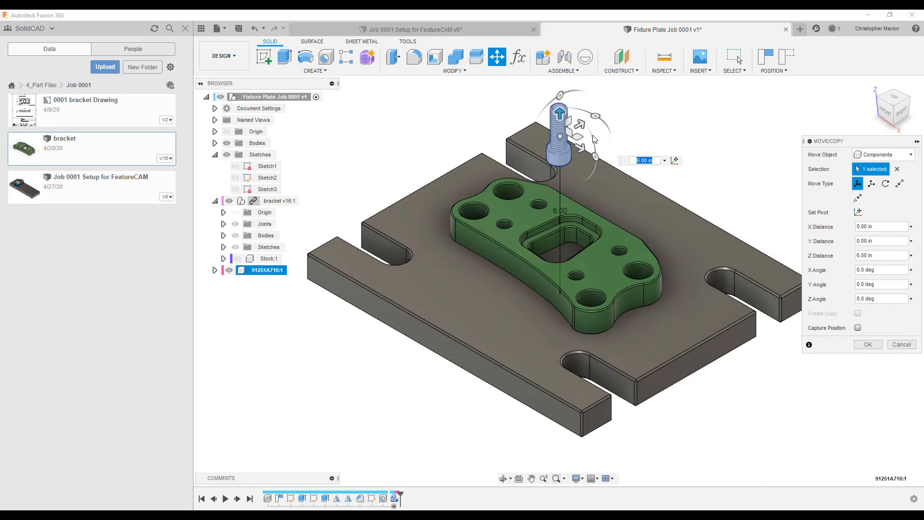
drag(596, 148, 504, 121)
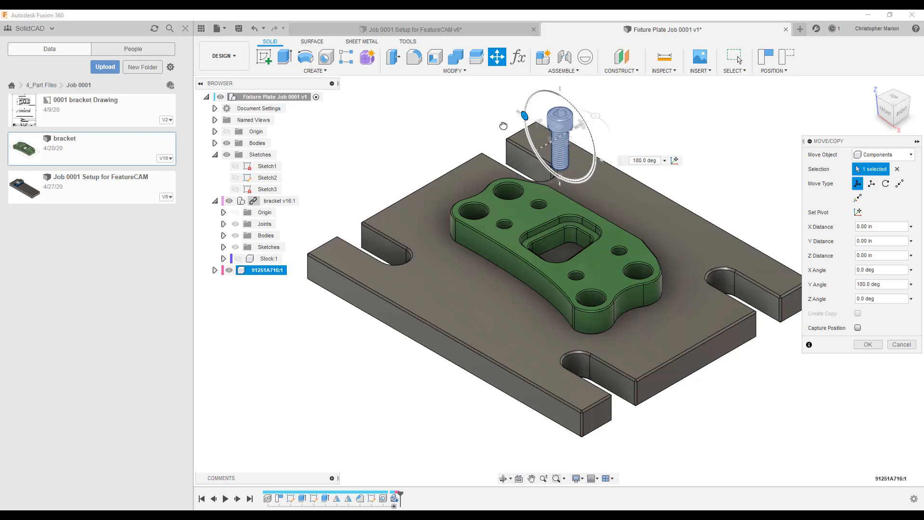
Move the screw point to point from the underside center of its head to a small bracket hole beside the central pocket.
click(899, 184)
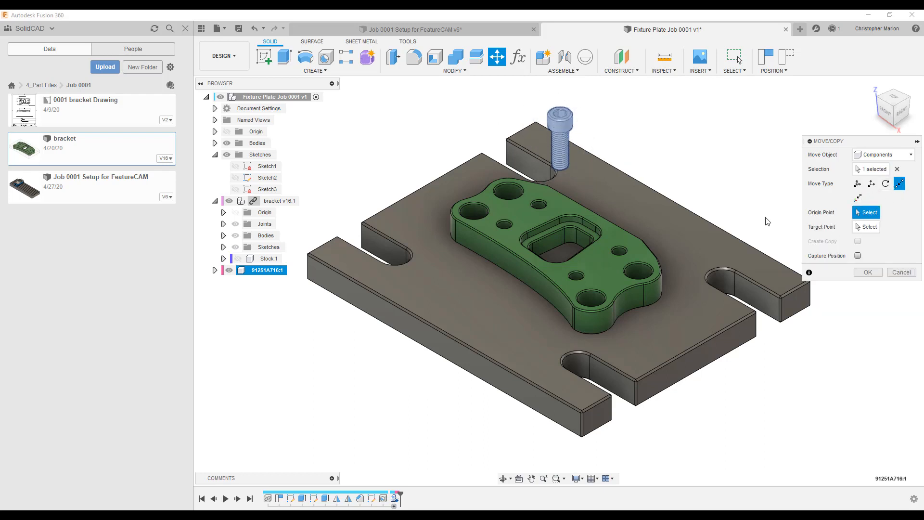
shift+middle_drag(717, 203, 566, 269)
scroll(578, 275, up, 5)
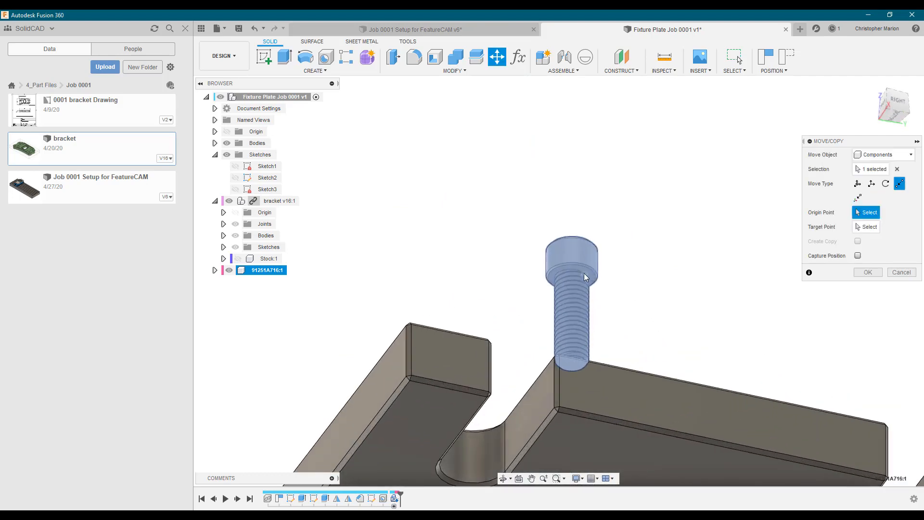
click(585, 273)
shift+middle_drag(565, 415, 683, 467)
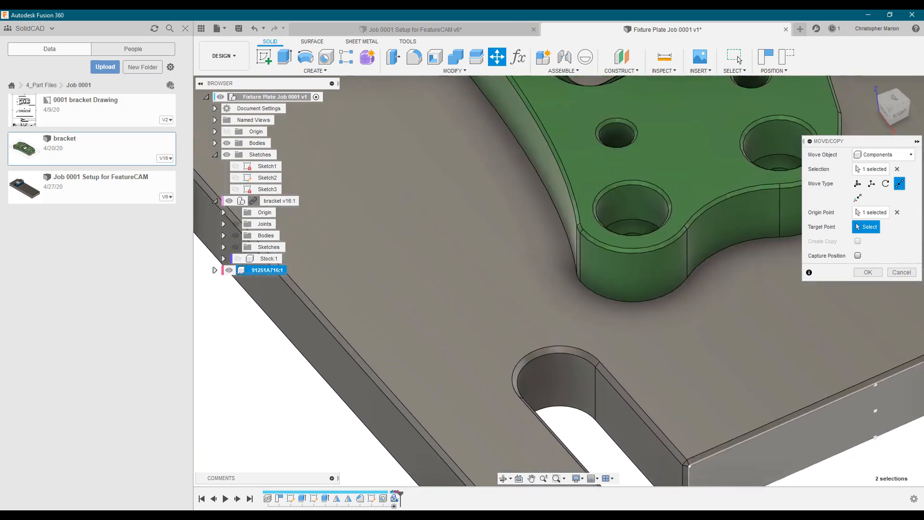
middle_drag(508, 192, 664, 428)
click(532, 250)
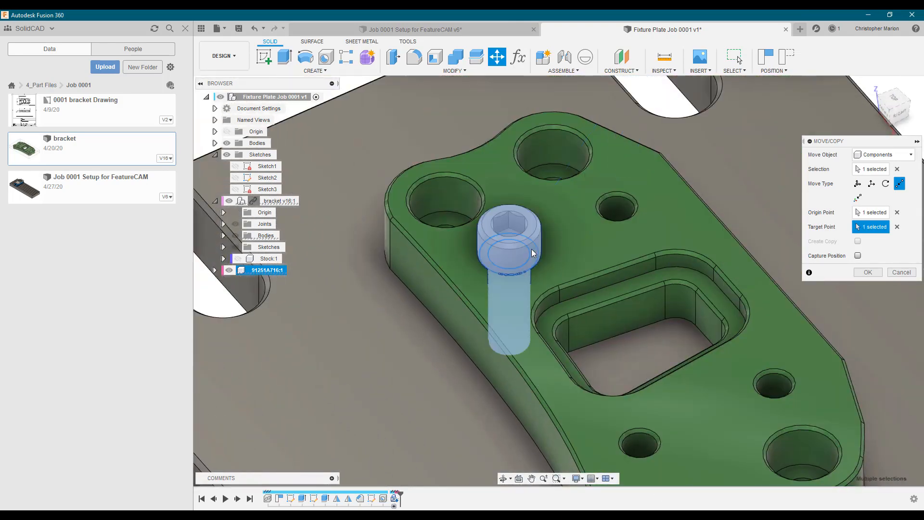
click(867, 272)
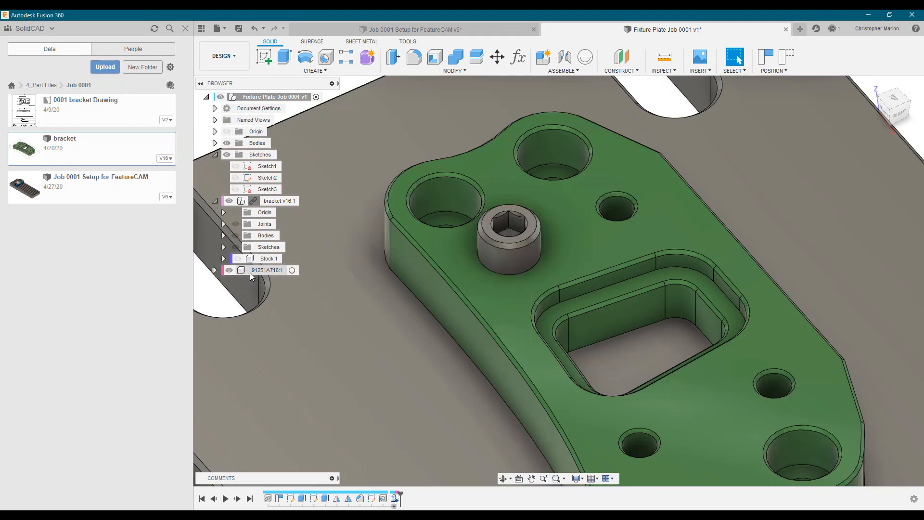
Copy the placed screw, capture its position, and paste three copies at the same location.
right_click(250, 272)
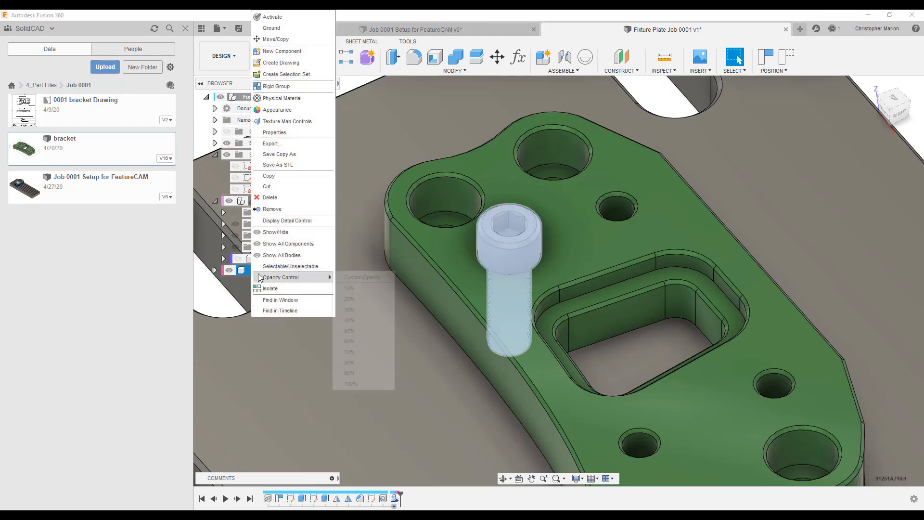
click(270, 176)
scroll(485, 287, down, 5)
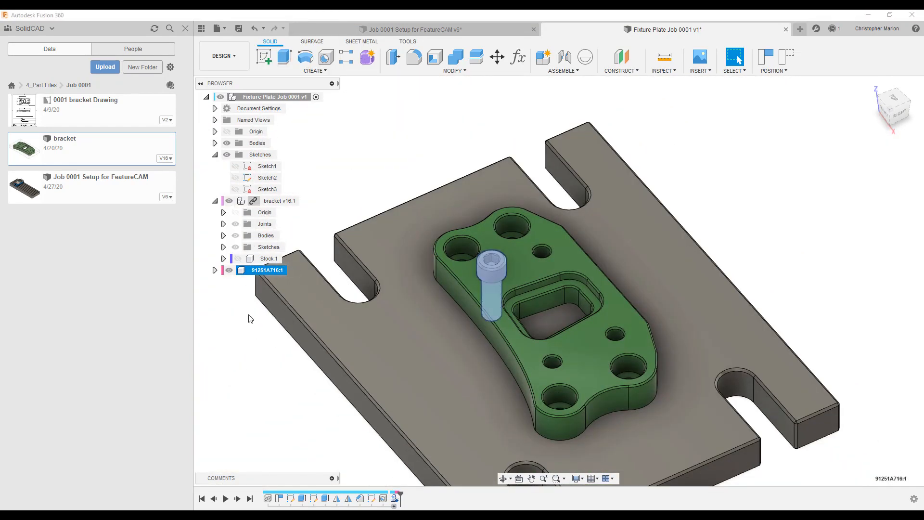
key(ctrl+v)
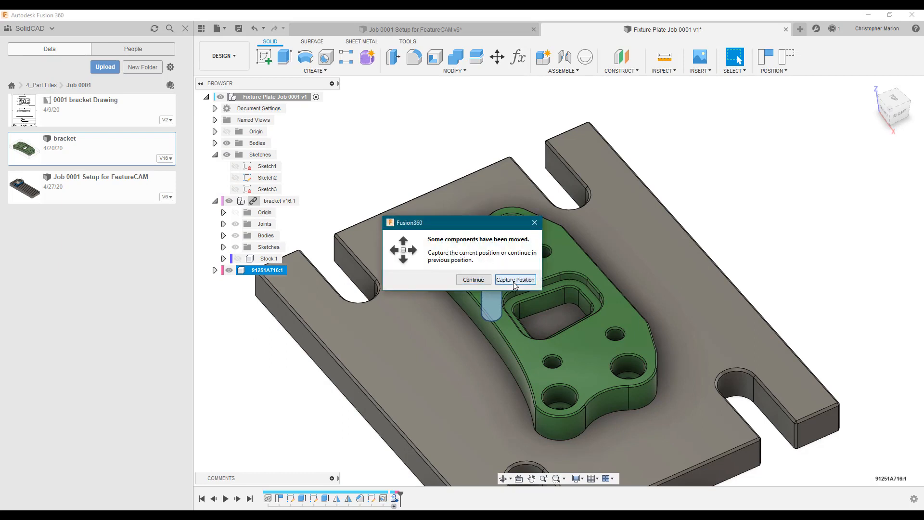
click(514, 280)
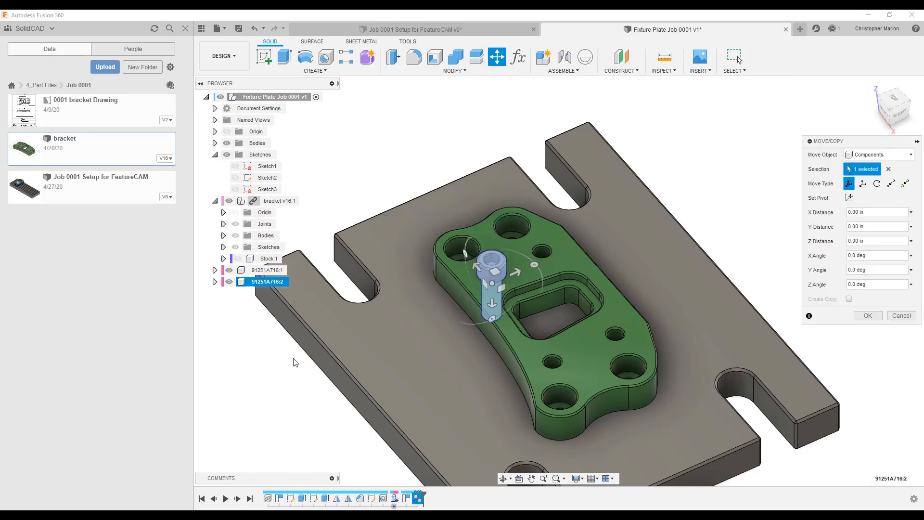
click(902, 316)
key(ctrl+v)
click(867, 316)
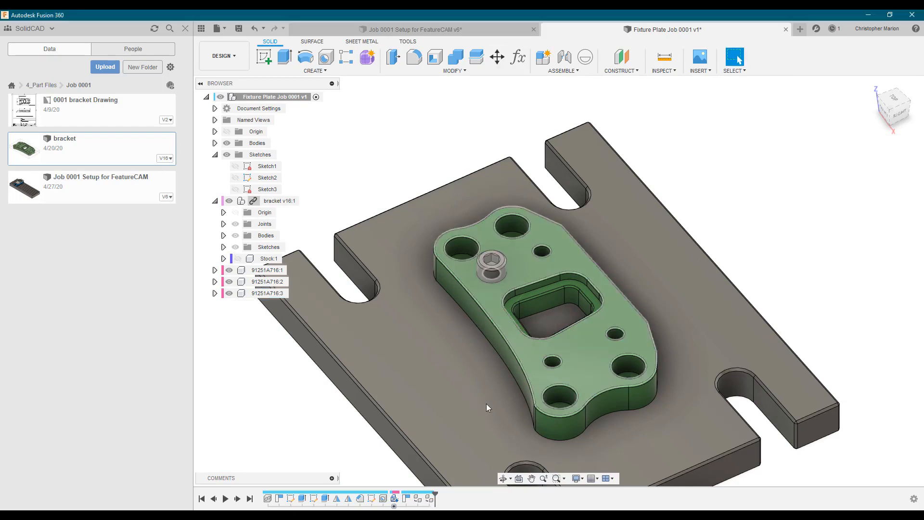
key(ctrl+v)
click(866, 316)
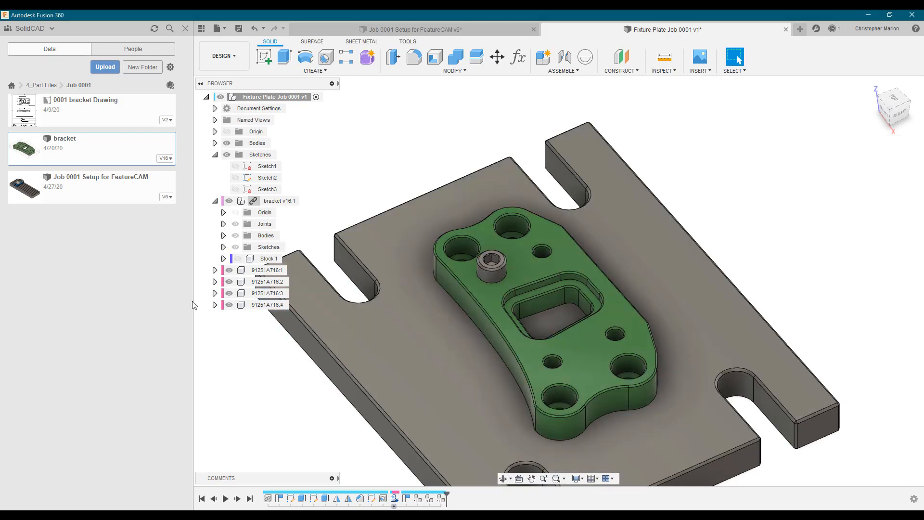
Move screw copy 91251A716:2 point to point from under its head to the other small hole at the same end of the bracket.
right_click(256, 283)
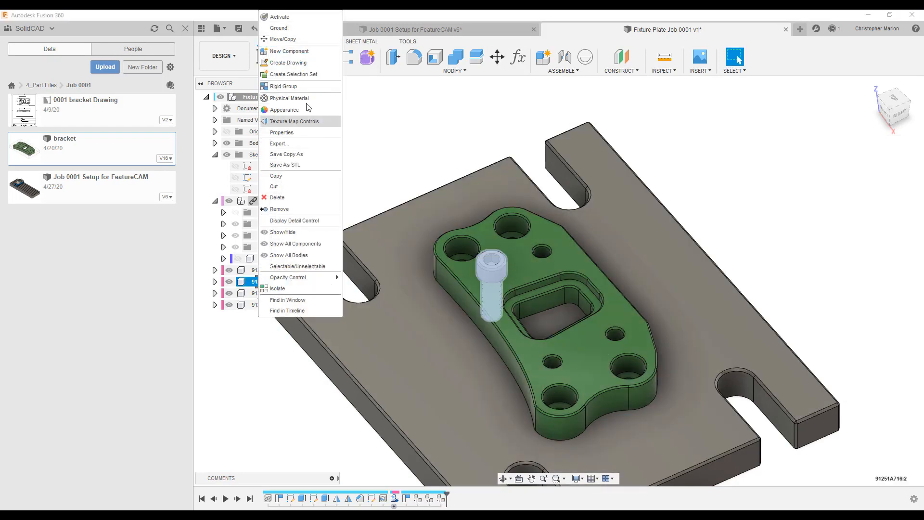
click(283, 39)
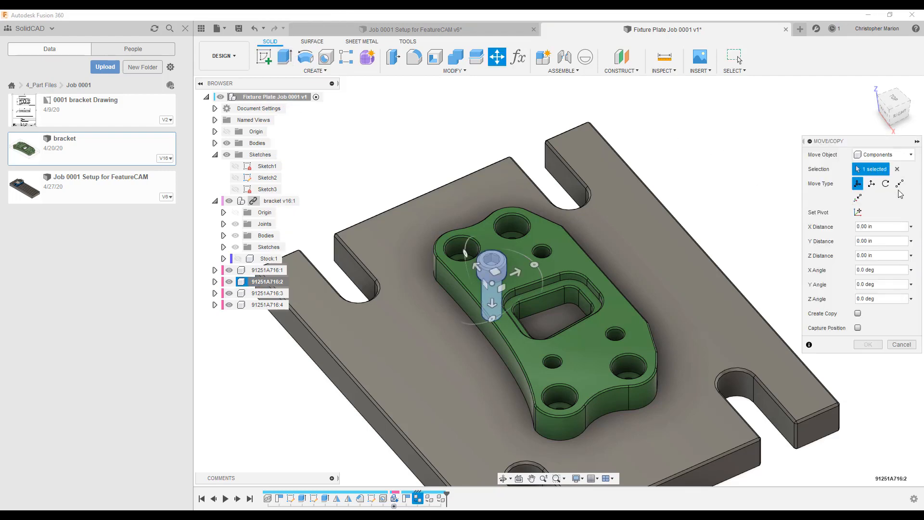
click(900, 185)
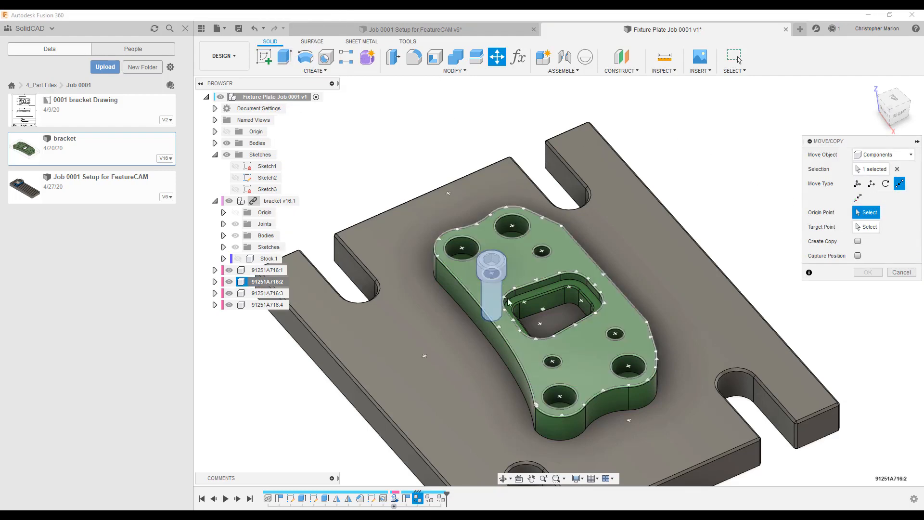
scroll(495, 279, up, 5)
shift+middle_drag(512, 335, 505, 298)
scroll(470, 326, up, 5)
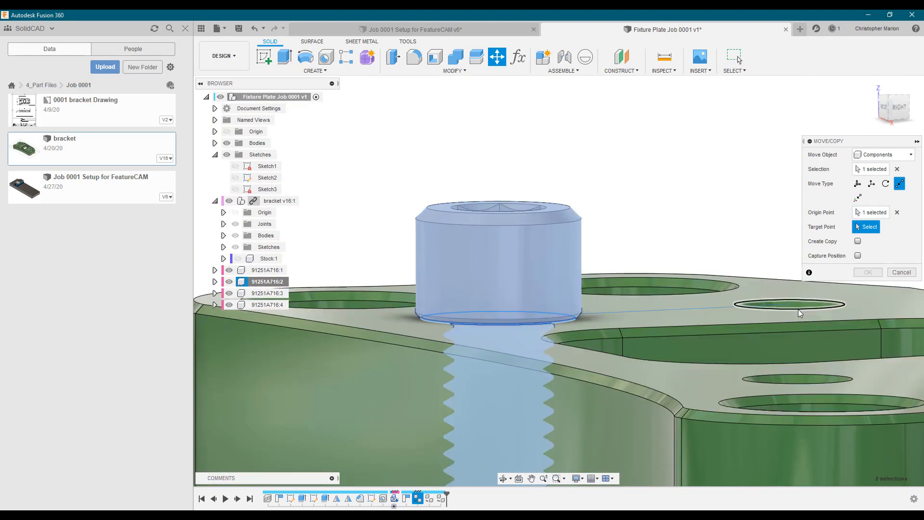
click(801, 311)
click(871, 273)
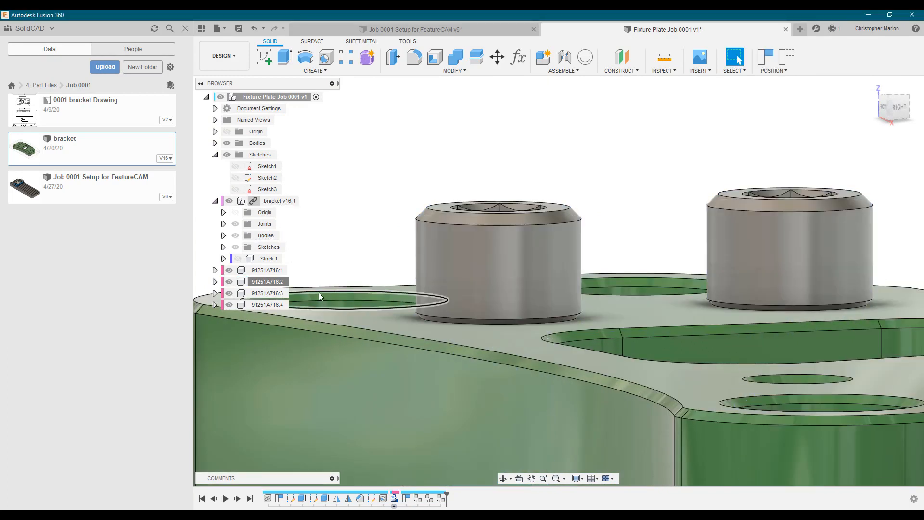
Move screw copy 91251A716:3 point to point from under its head to the nearer small hole at the bracket's opposite end.
right_click(267, 293)
click(292, 40)
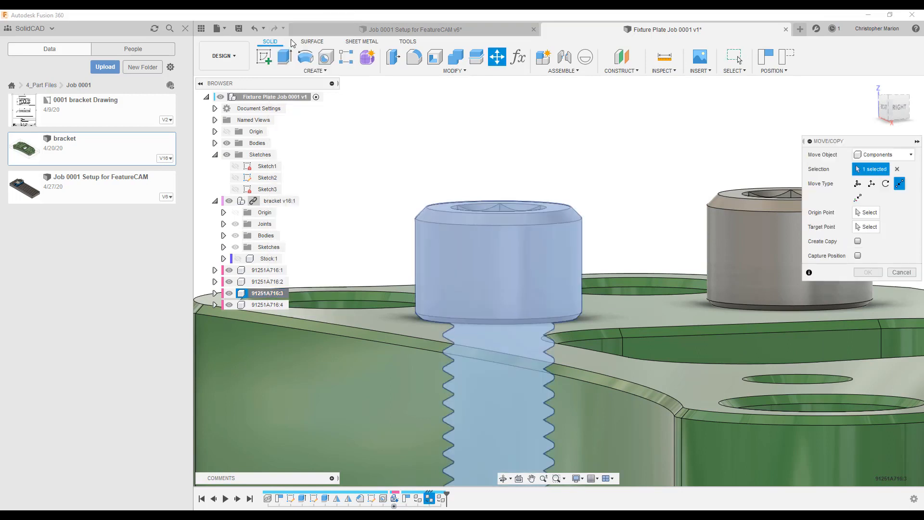
click(869, 216)
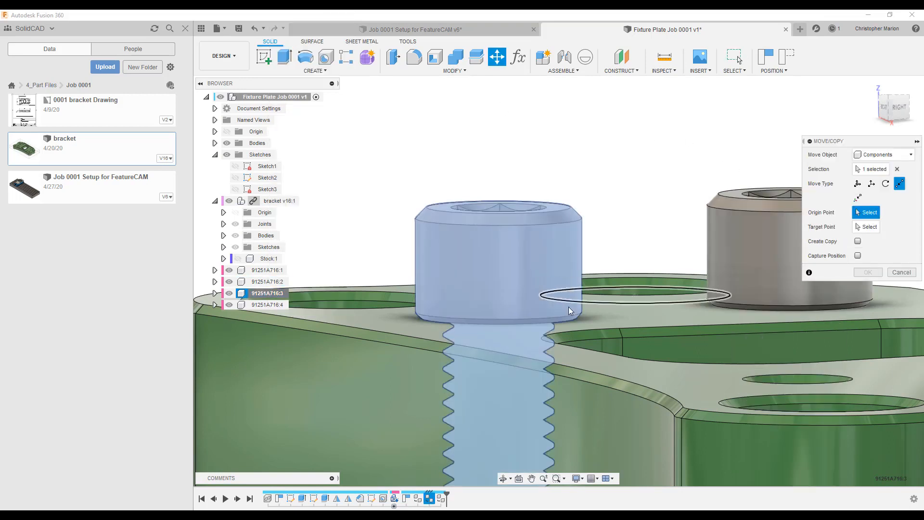
click(512, 341)
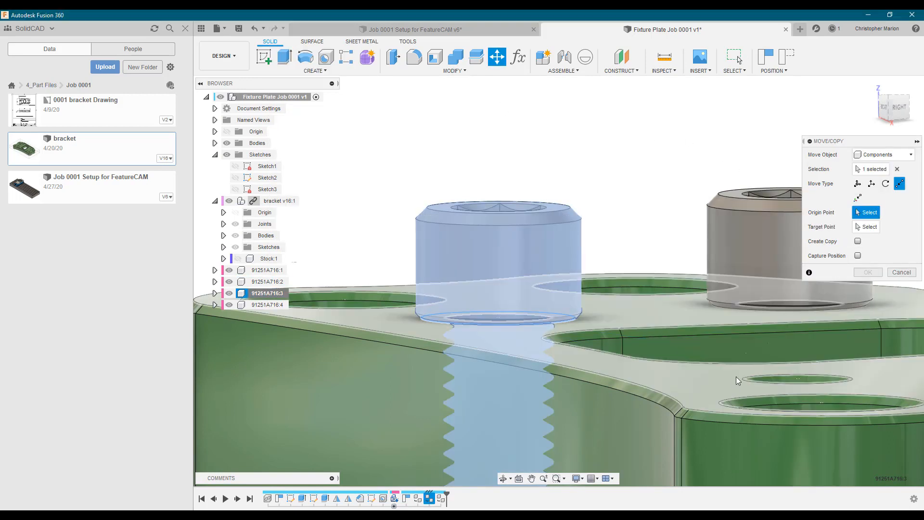
click(743, 379)
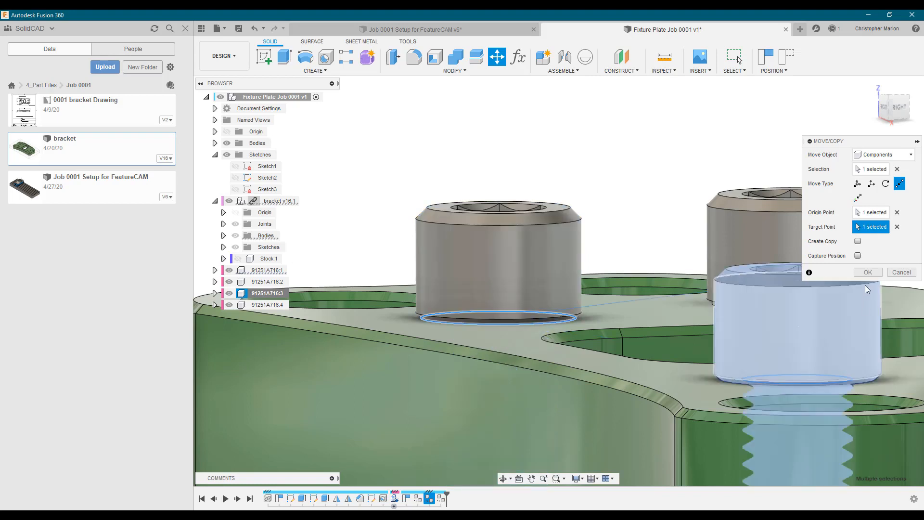
click(868, 272)
Move screw copy 91251A716:4 point to point from under its head to the last empty small hole in the bracket.
right_click(264, 305)
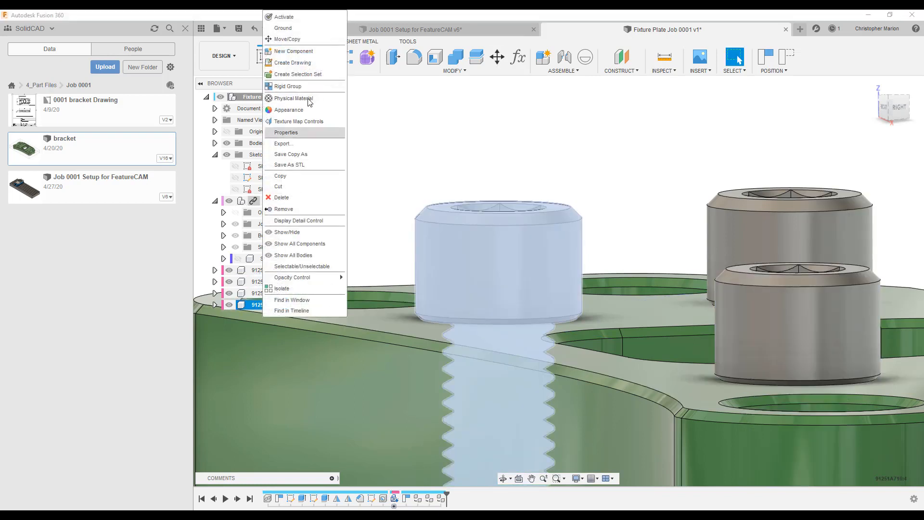
click(288, 39)
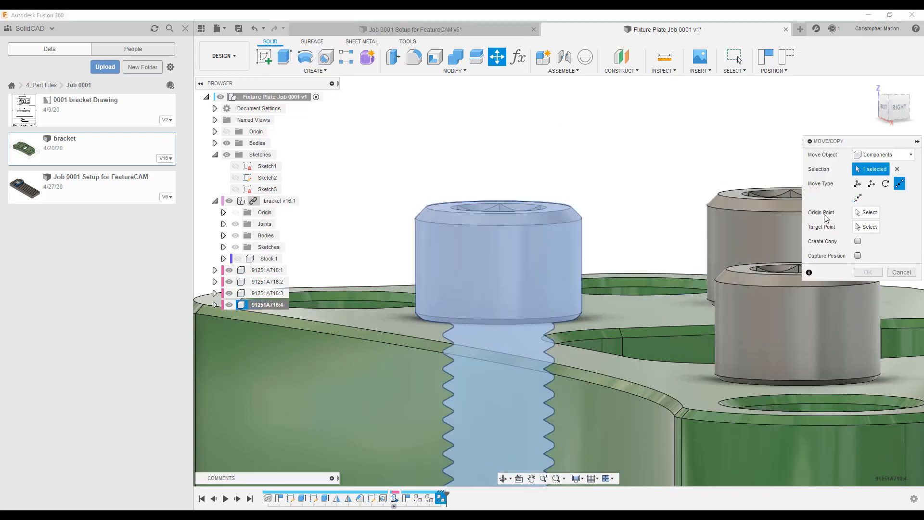
click(863, 216)
click(444, 324)
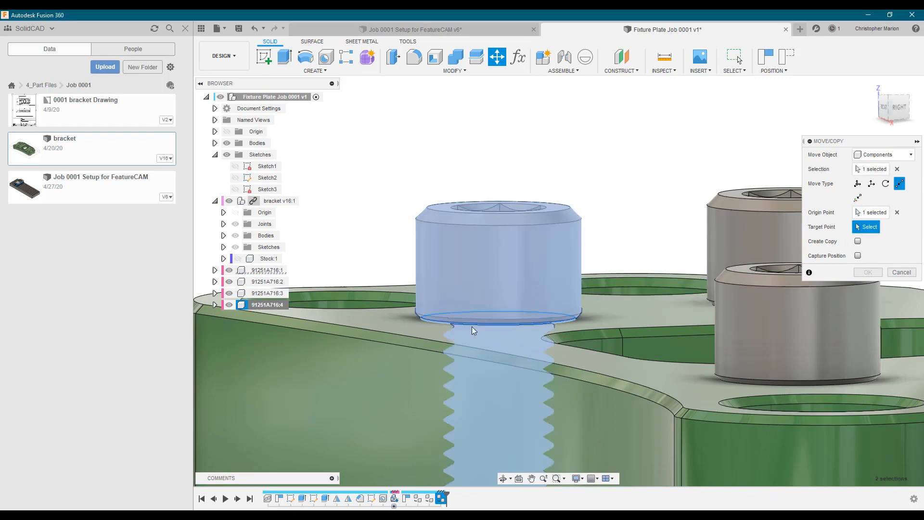
scroll(571, 374, down, 3)
scroll(570, 375, down, 2)
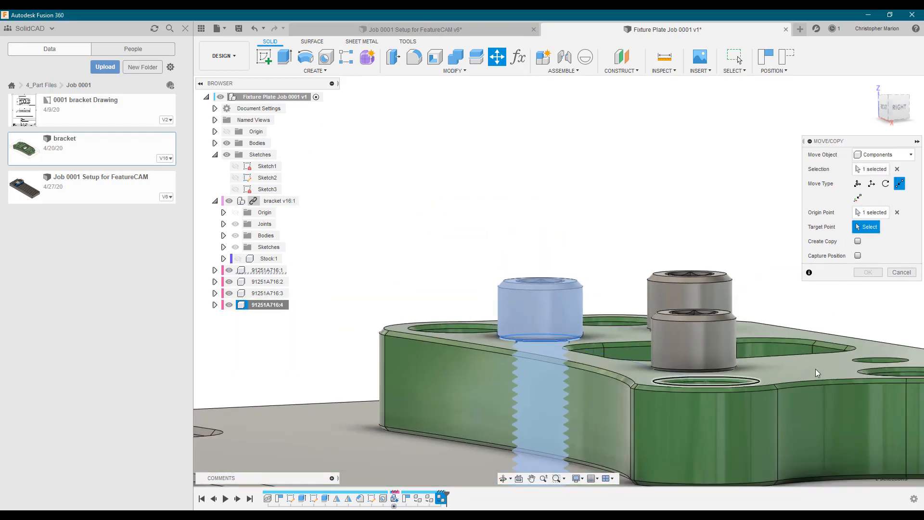
click(887, 361)
click(868, 272)
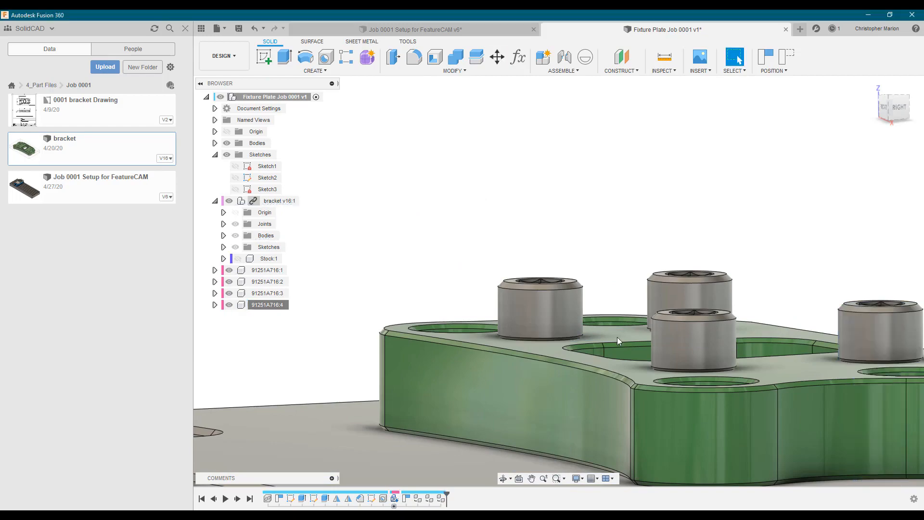
Hide the bracket component and show Sketch3 with its projected outline and holes on the fixture plate.
shift+middle_drag(442, 268, 631, 348)
scroll(680, 429, down, 5)
scroll(657, 461, up, 3)
scroll(658, 441, down, 3)
shift+middle_drag(621, 388, 624, 393)
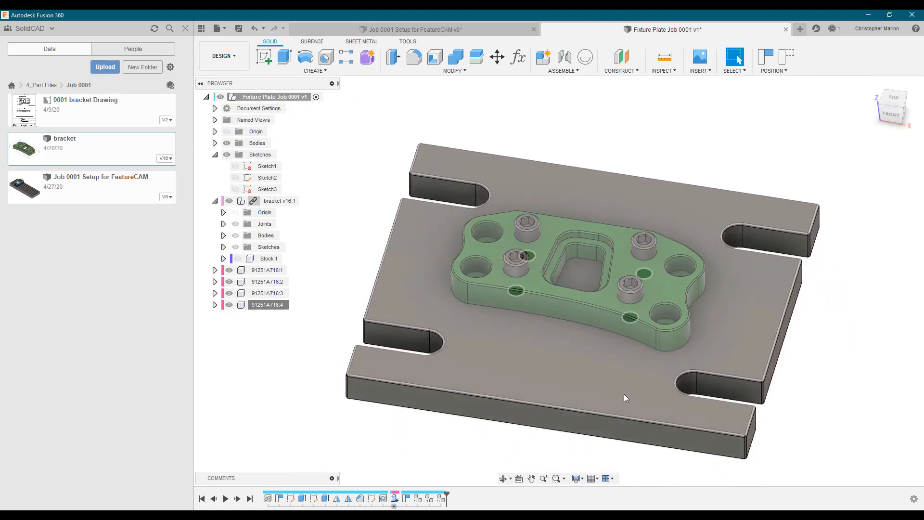
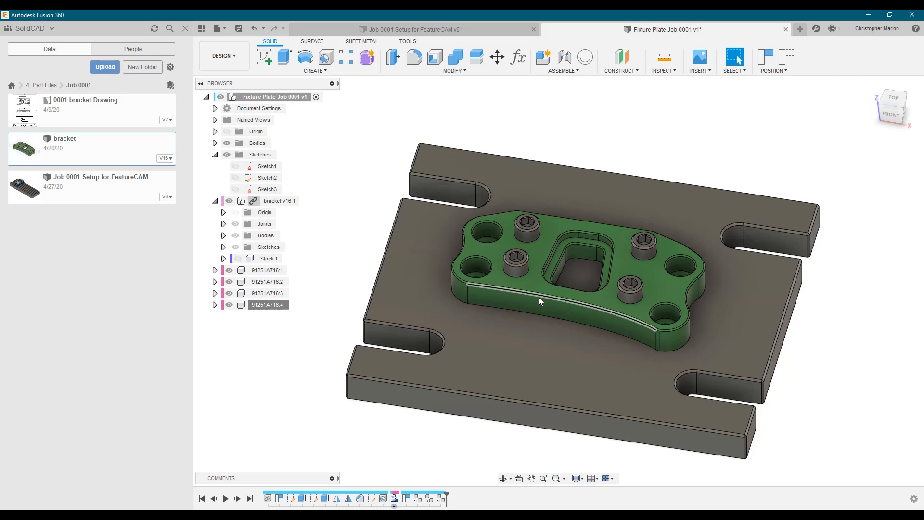
scroll(539, 297, up, 4)
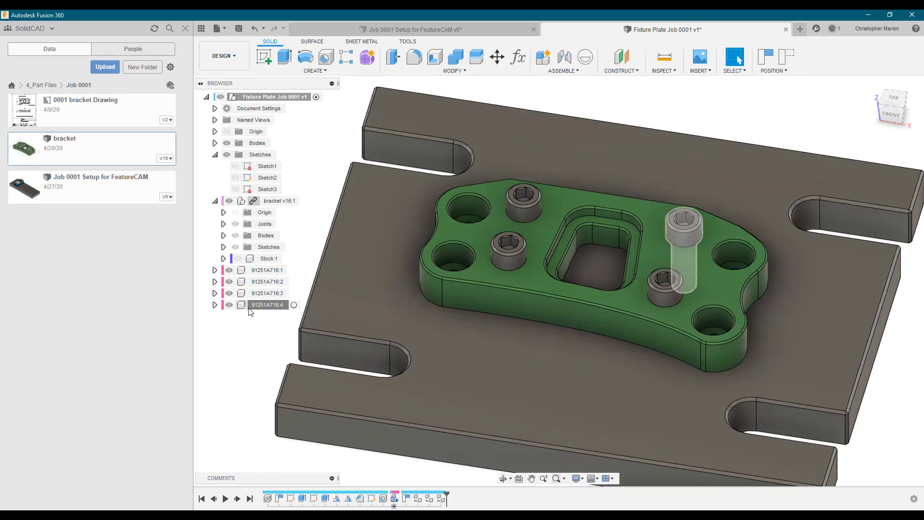
click(230, 201)
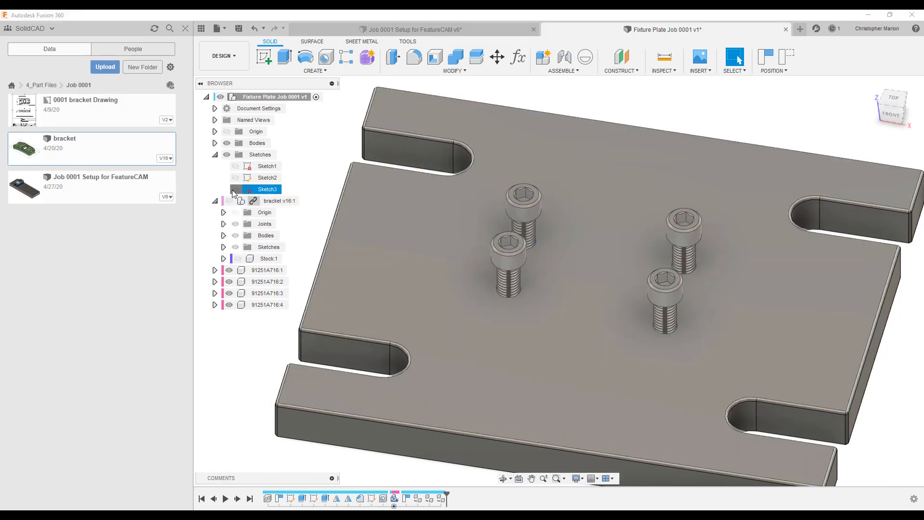
click(236, 189)
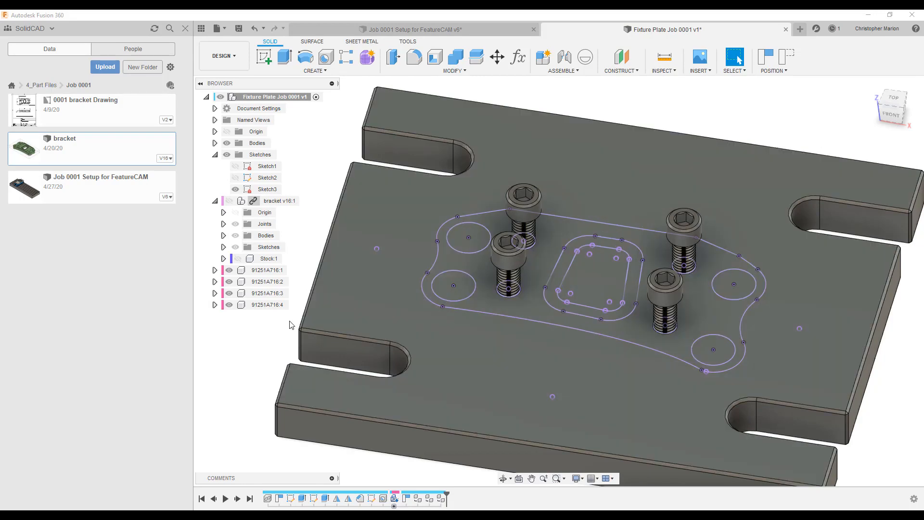
Create an empty, activated component named Locking Insert - Style A under the fixture plate assembly.
key(e)
click(314, 71)
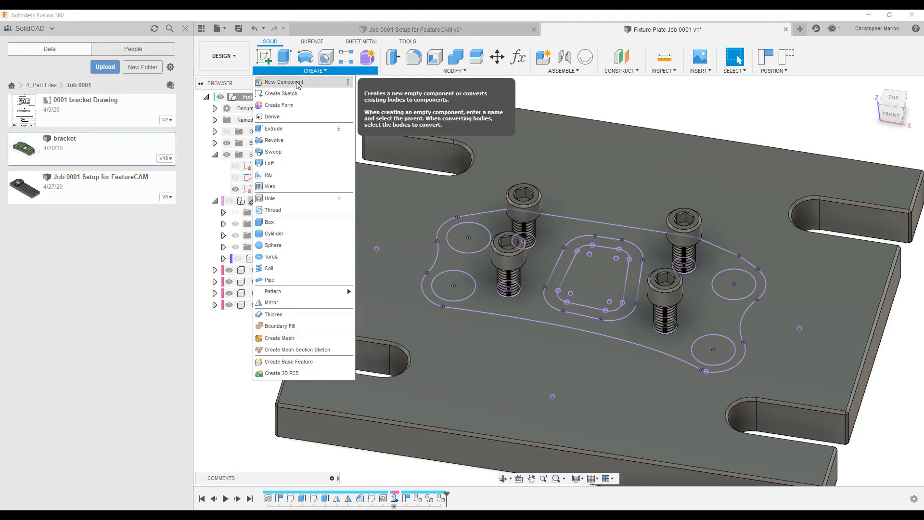
click(297, 83)
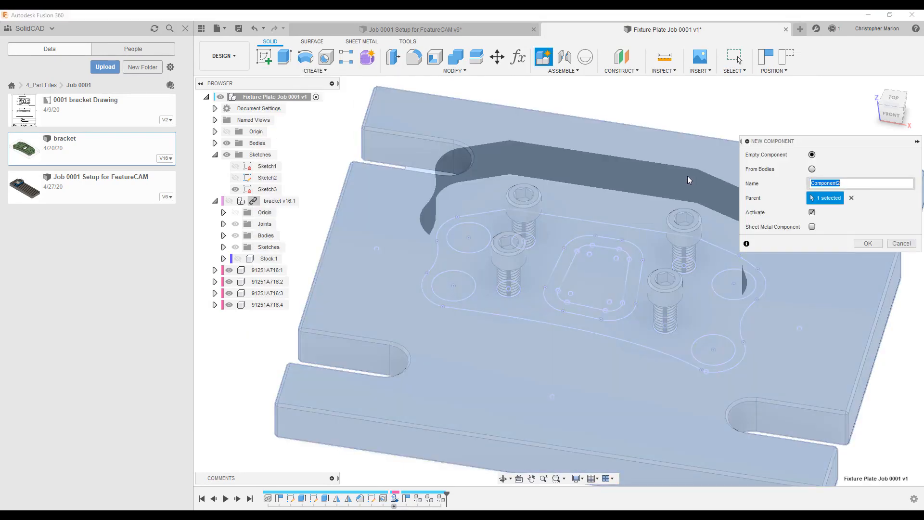
text(Locking Insert - Style A)
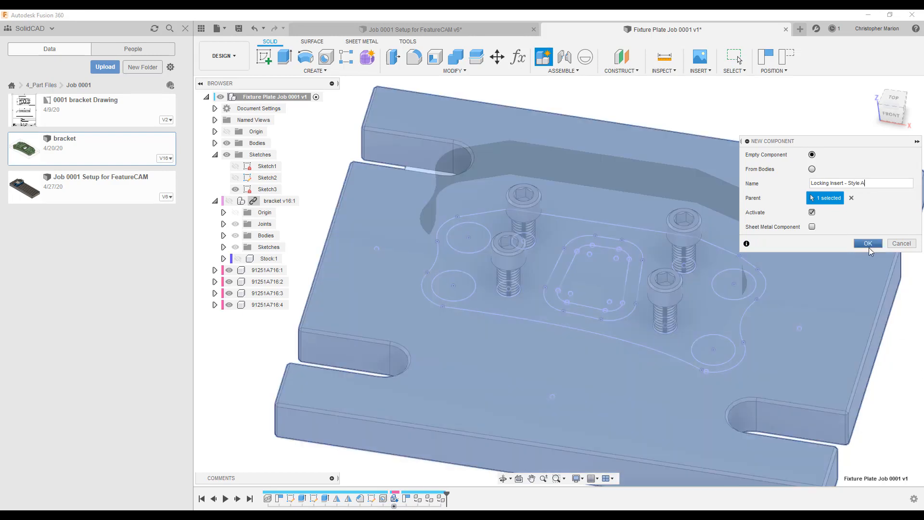
click(868, 243)
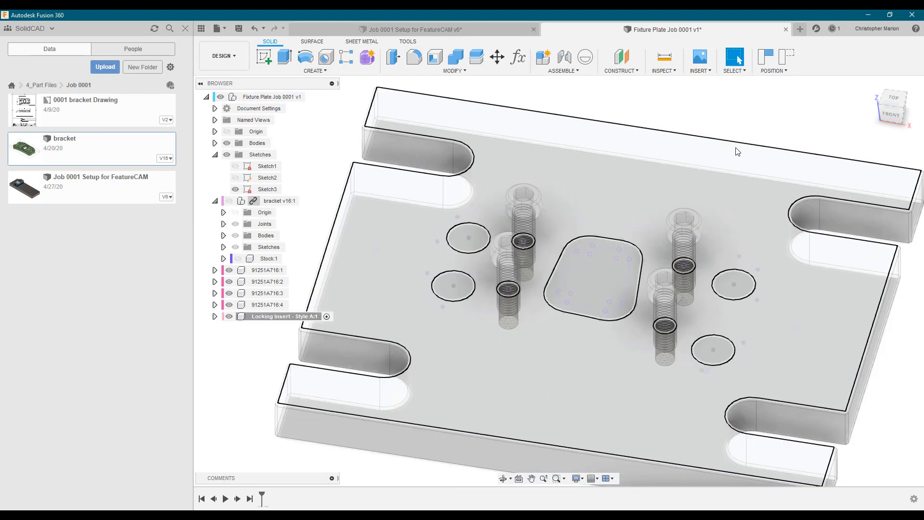
Start a sketch on the fixture plate's top face in the new component, capturing the moved screws' current position.
scroll(738, 152, down, 4)
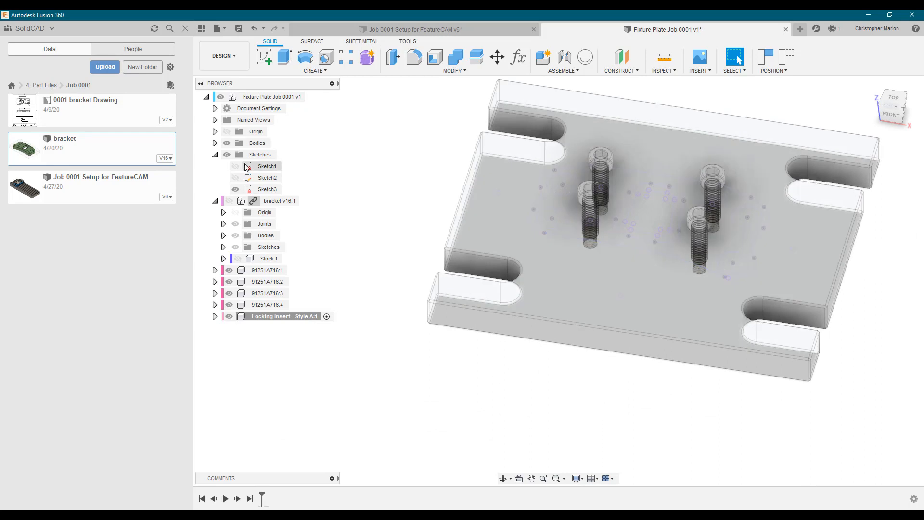
click(314, 72)
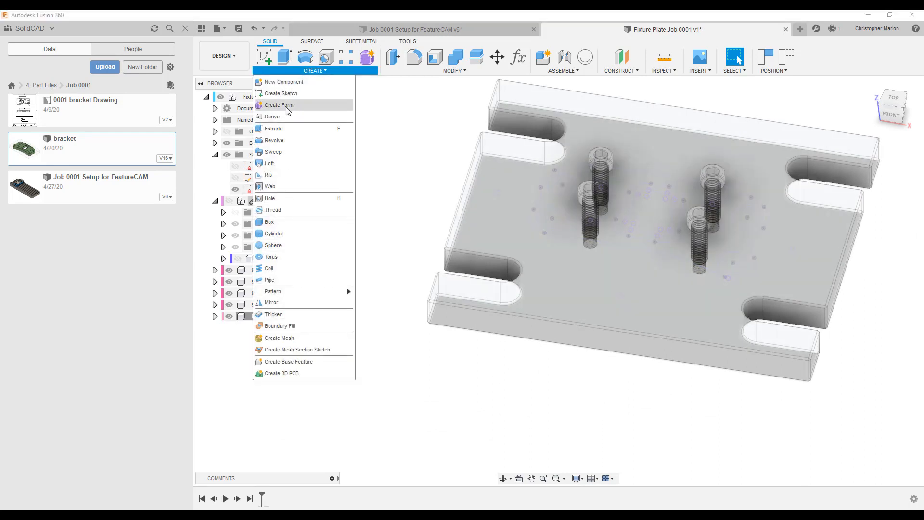
click(280, 93)
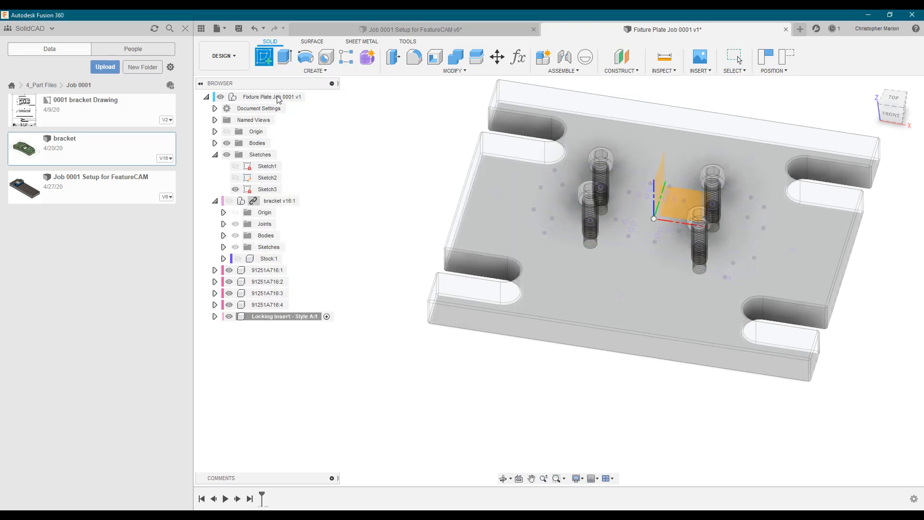
click(476, 219)
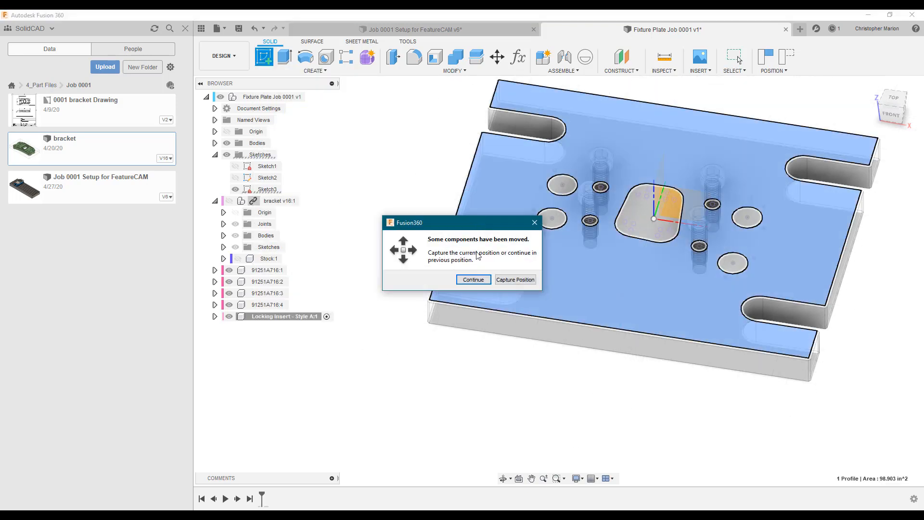
click(511, 278)
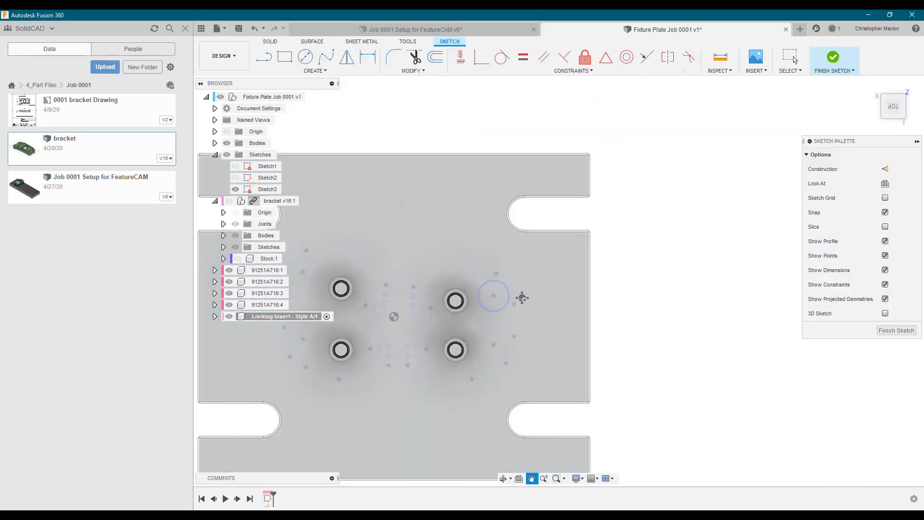
click(285, 57)
click(522, 243)
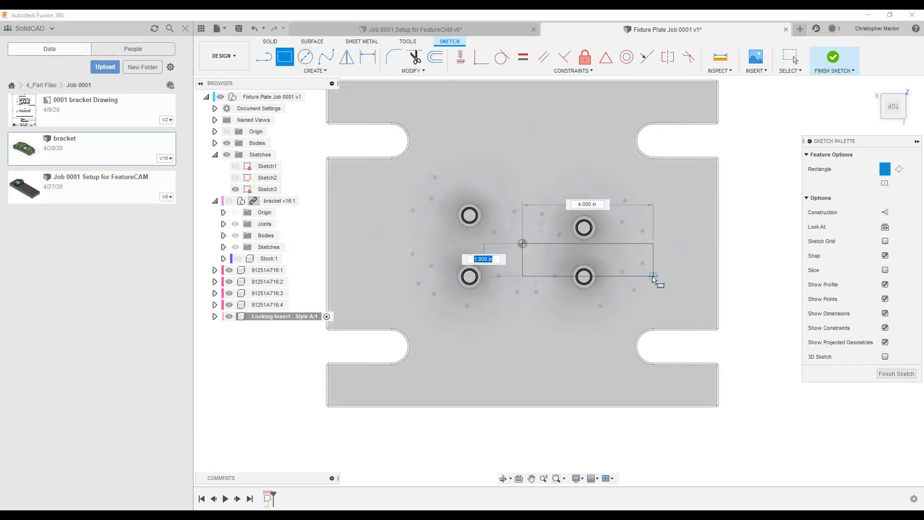
key(Escape)
Sketch a center rectangle about 4.5 in tall around the sketch origin, between the two pairs of screws.
key(r)
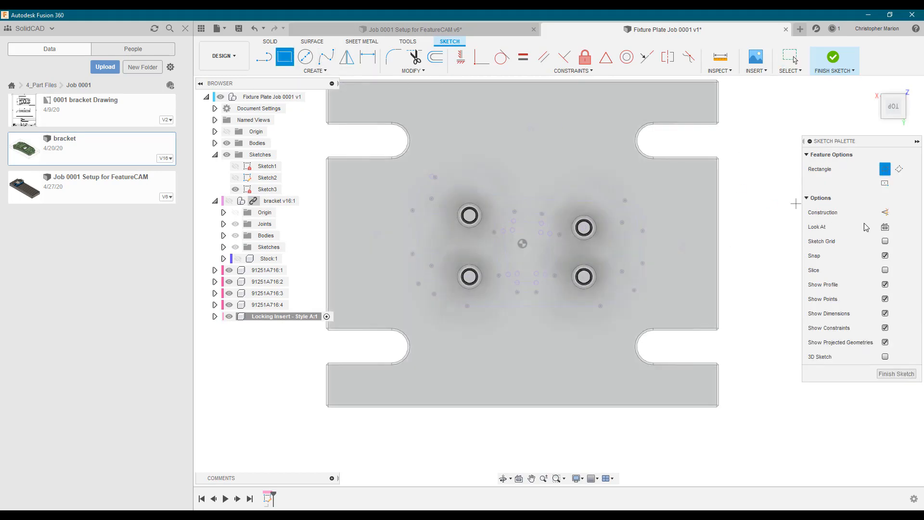
click(522, 244)
click(564, 319)
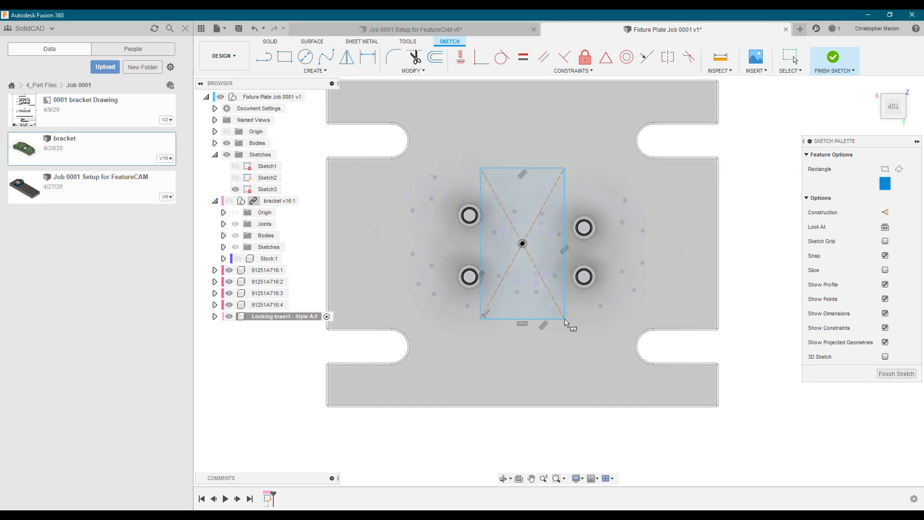
Dimension the center rectangle to 2.5 in wide and 3.5 in tall.
click(367, 62)
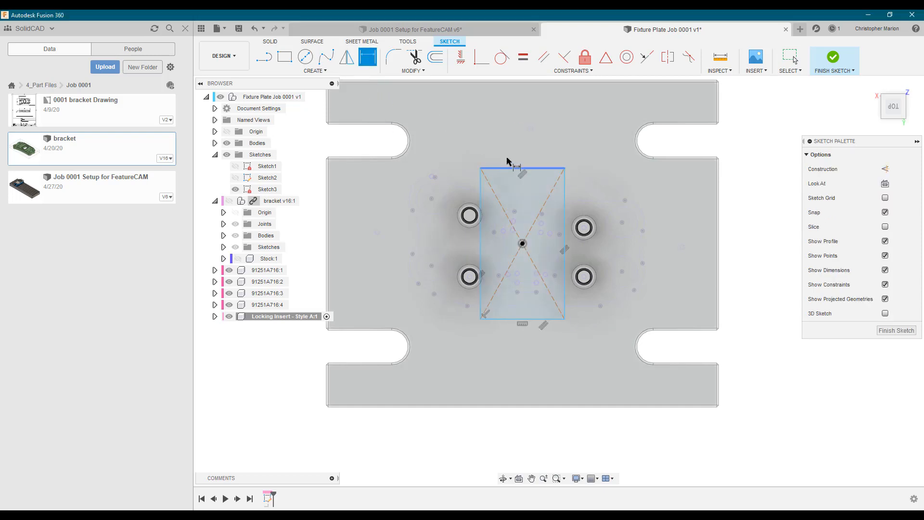
click(511, 168)
click(527, 146)
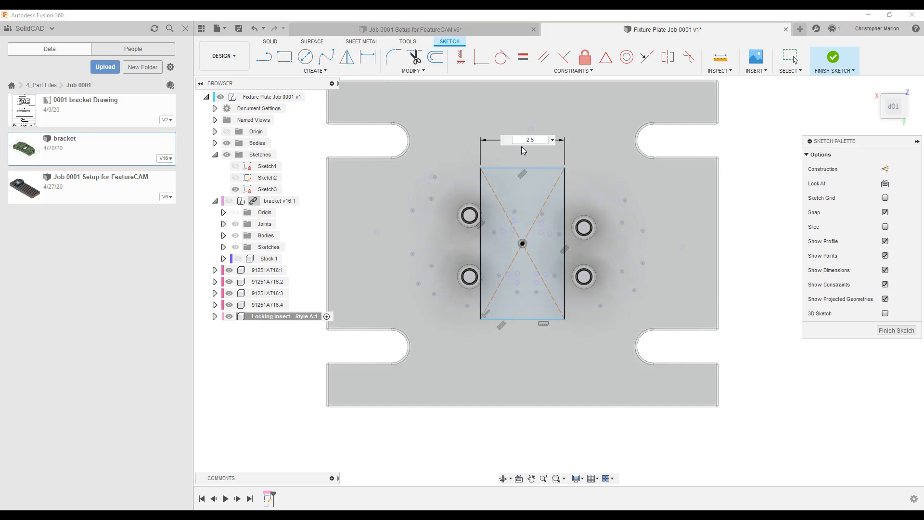
text(2.5)
key(Return)
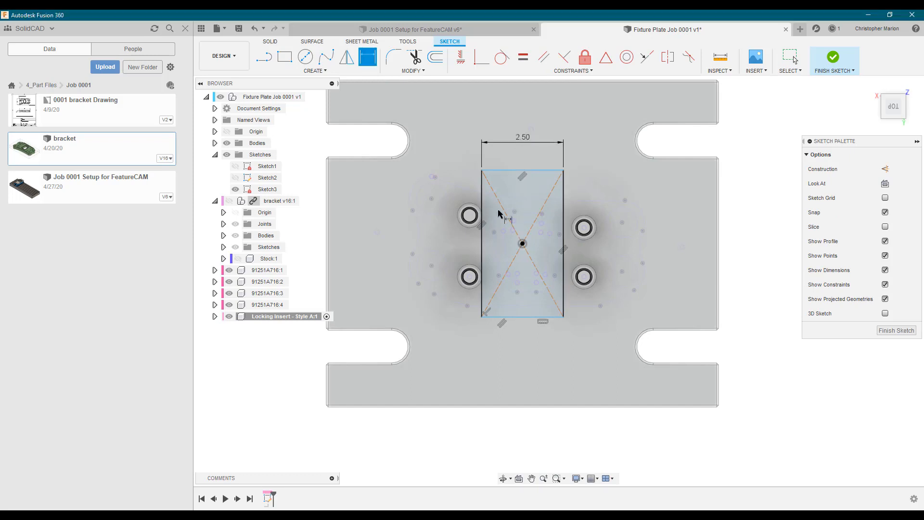
click(483, 241)
click(388, 244)
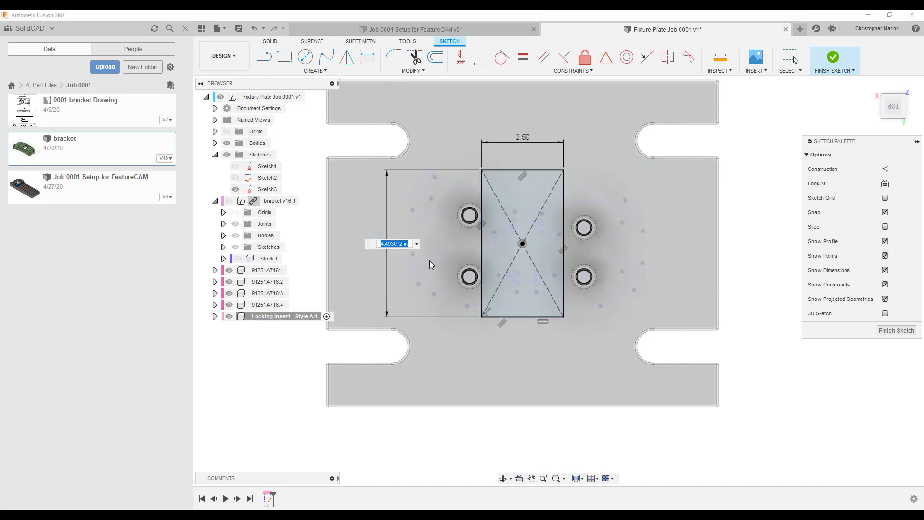
text(3.5)
key(Return)
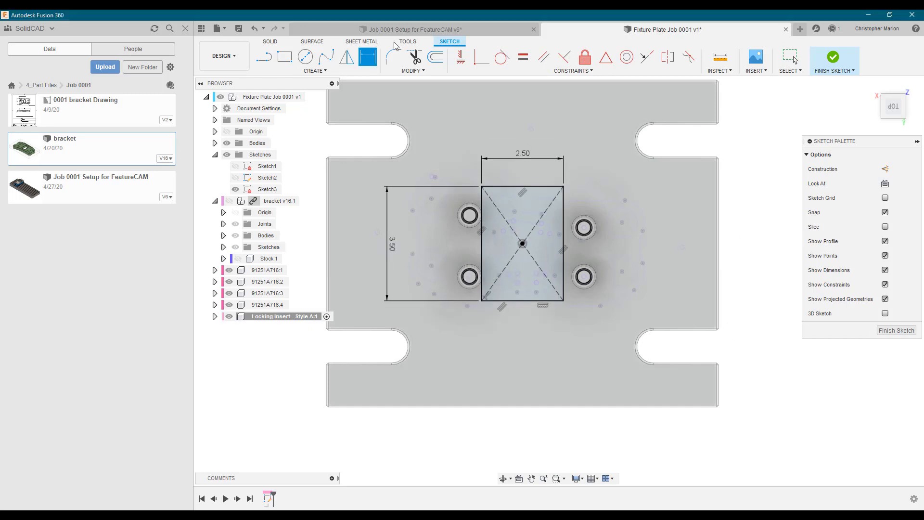
Fillet all four corners of the rectangle with a 0.50 in radius and finish the sketch.
click(414, 71)
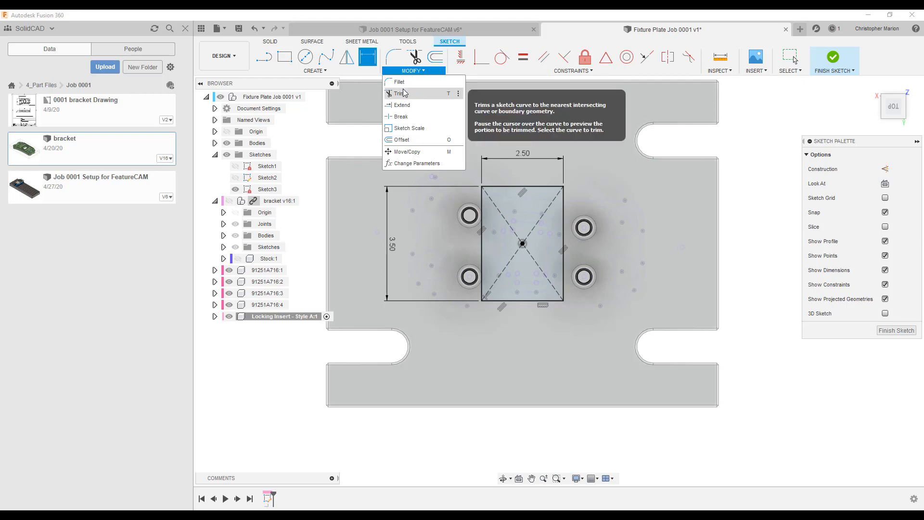
click(400, 82)
click(483, 204)
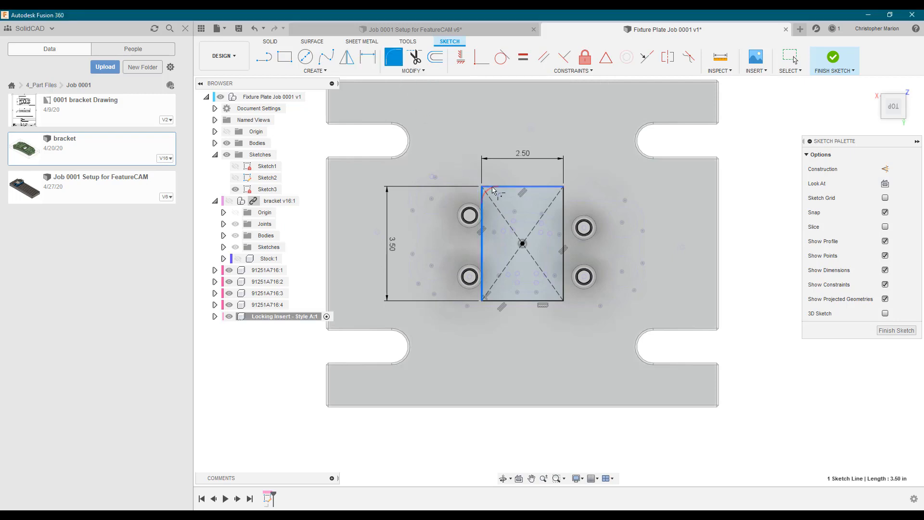
click(498, 187)
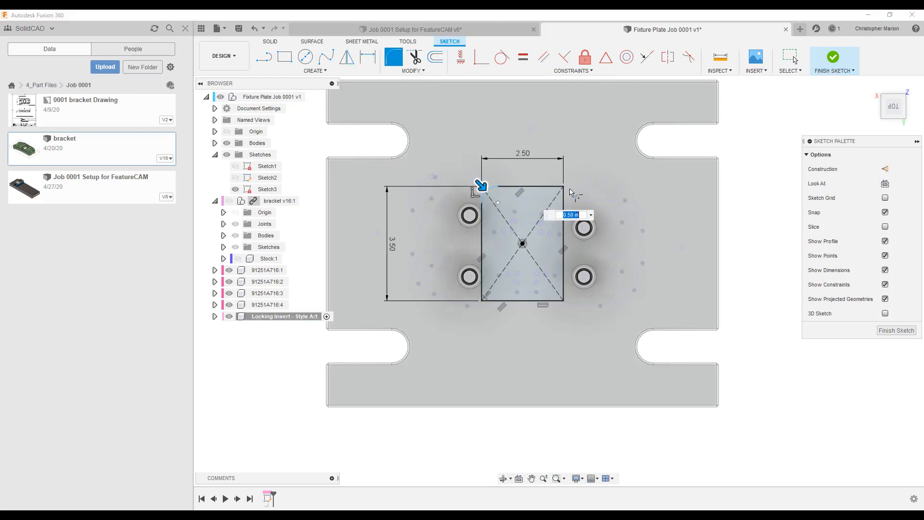
click(547, 187)
click(564, 209)
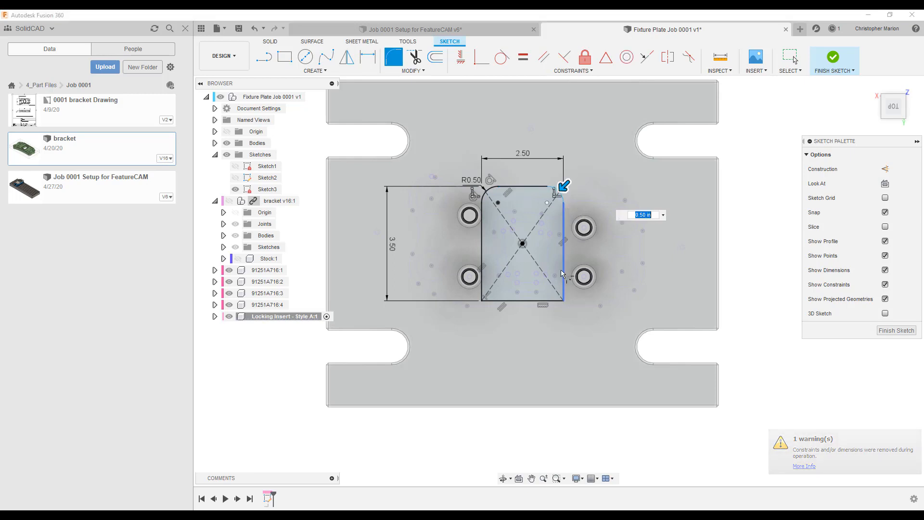
click(563, 270)
click(503, 301)
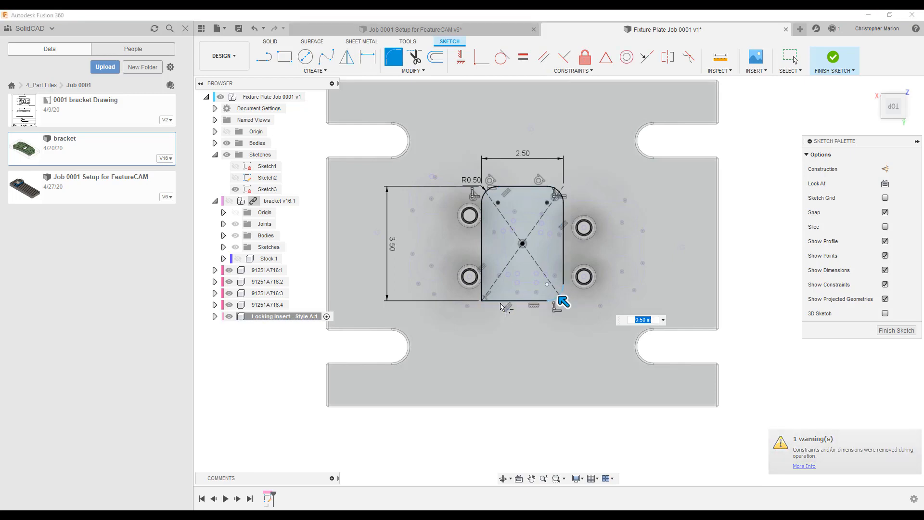
click(502, 301)
click(482, 288)
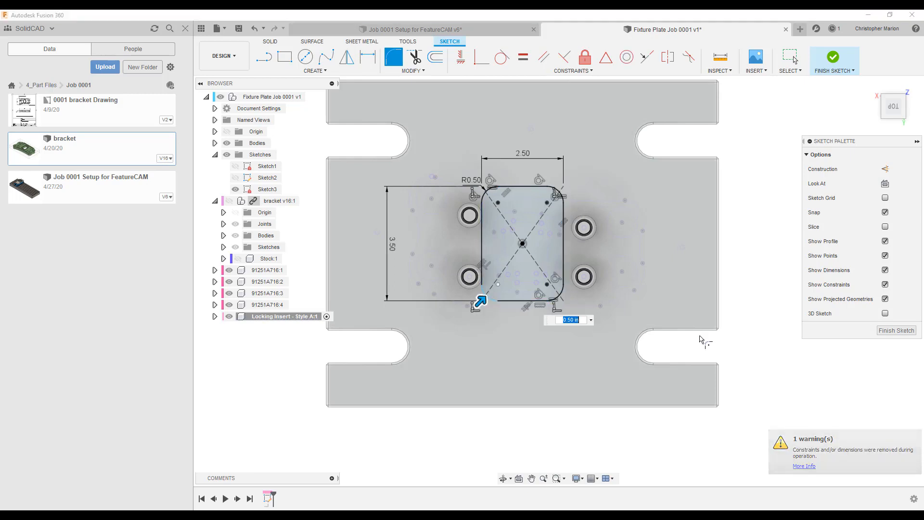
click(897, 330)
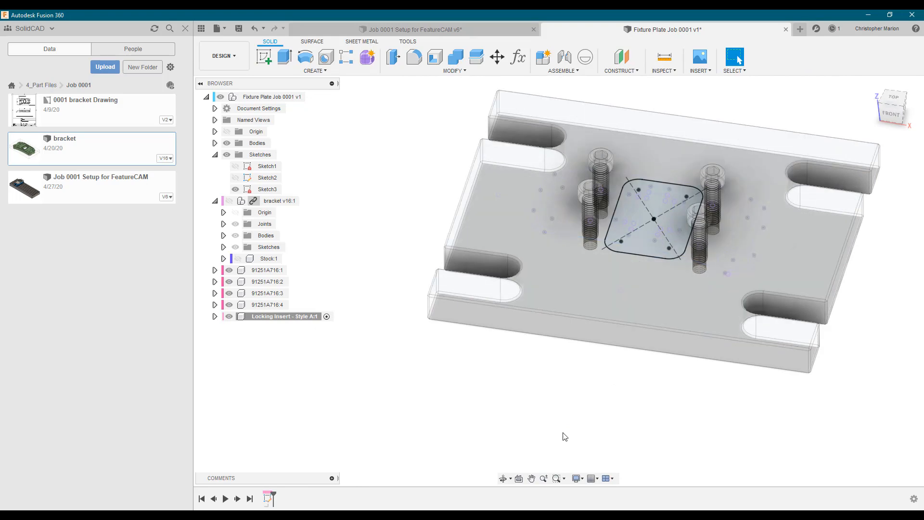
Extrude the rounded rectangle profile -0.625 in down into the plate as a new body.
scroll(621, 340, up, 3)
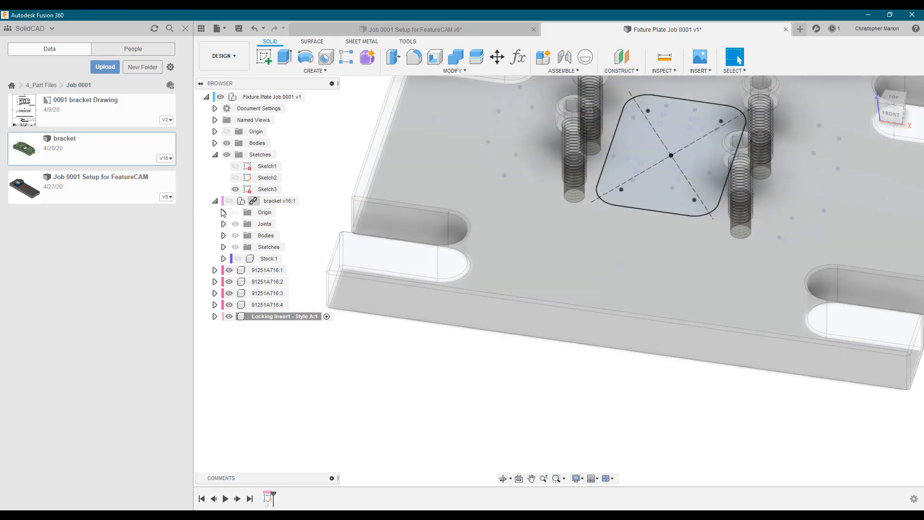
middle_drag(425, 372, 364, 439)
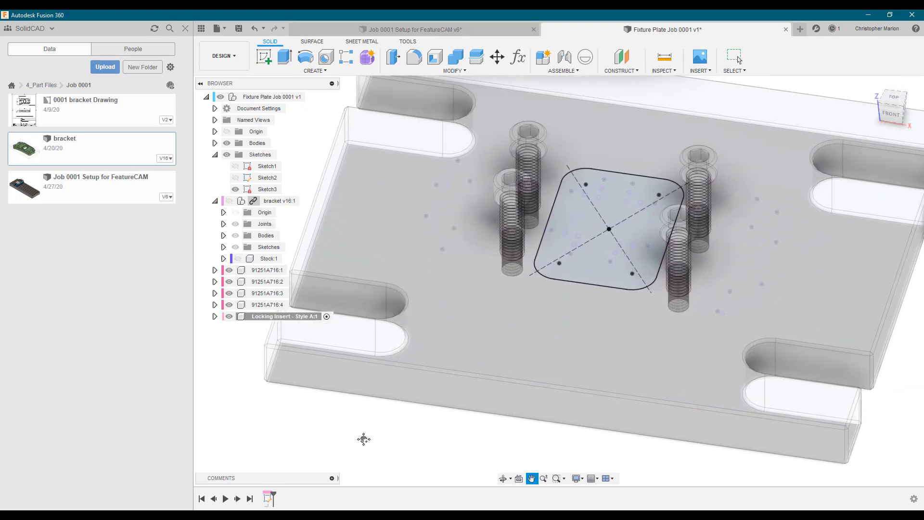
click(588, 268)
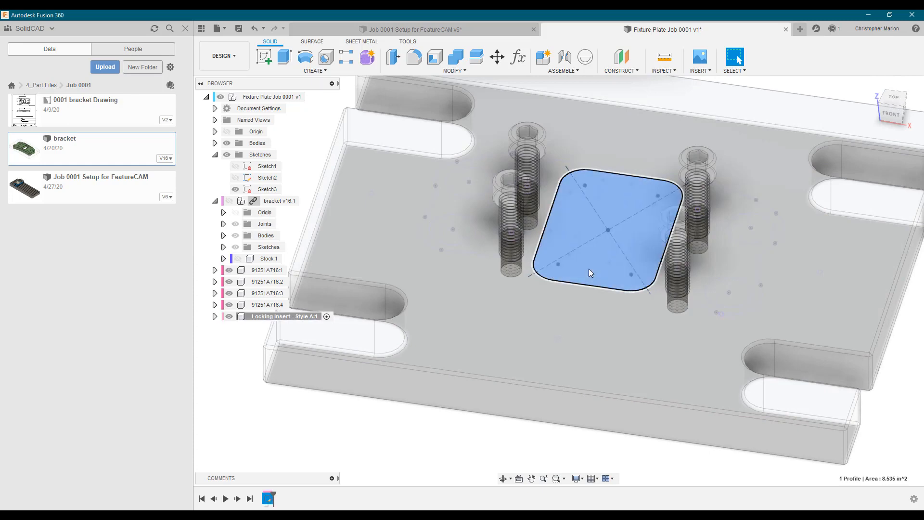
right_click(588, 269)
click(575, 320)
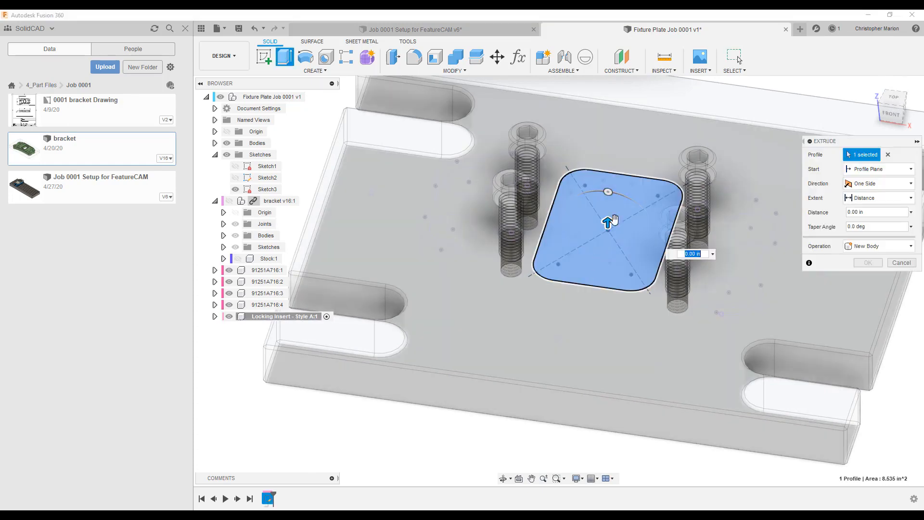
drag(615, 219, 615, 267)
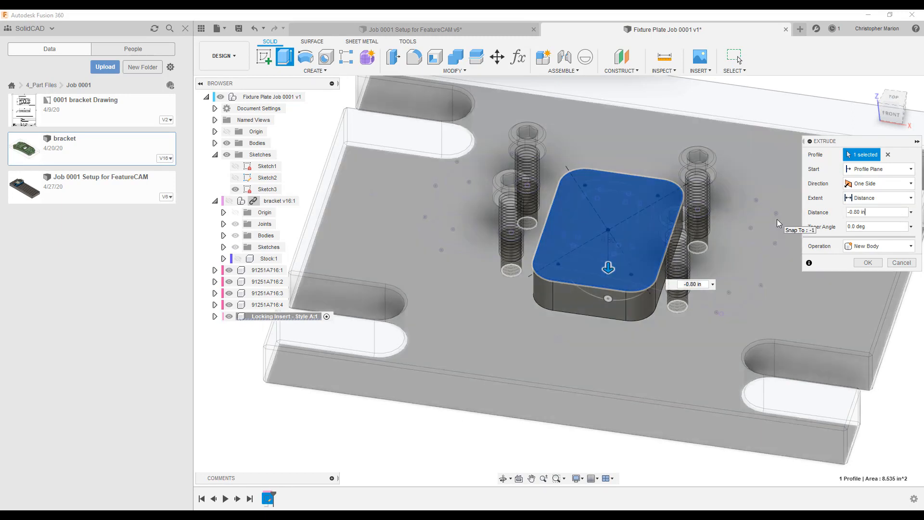
key(BackSpace)
key(BackSpace)
key(BackSpace)
key(BackSpace)
key(BackSpace)
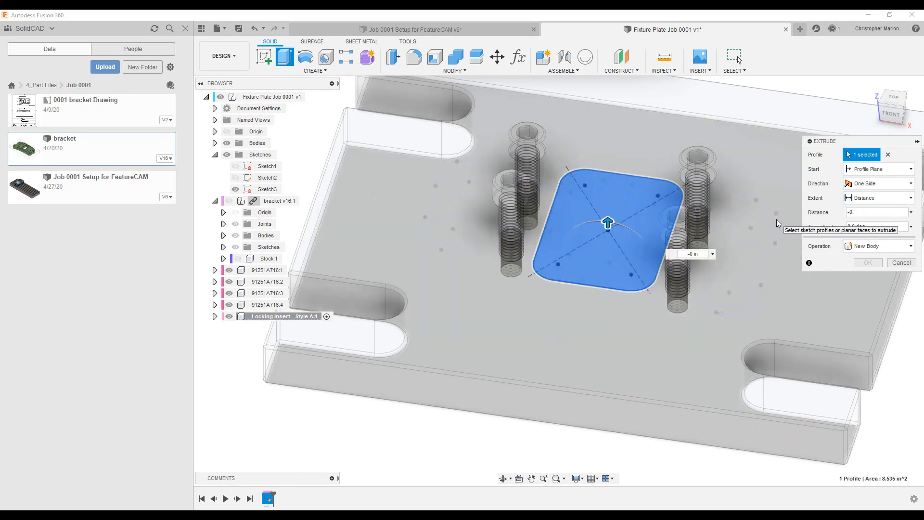
text(625)
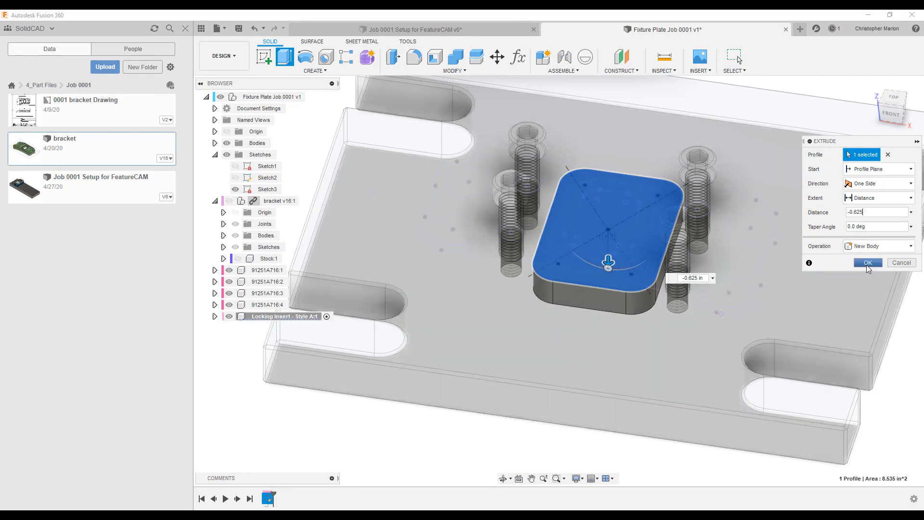
click(868, 263)
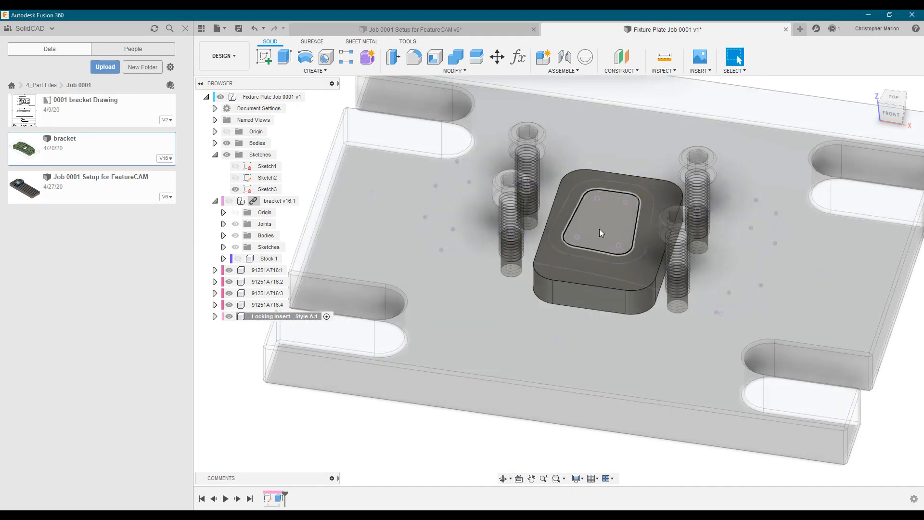
Extrude Sketch3's inner rounded profile 0.375 in upward and join it to the insert body.
click(600, 229)
right_click(599, 229)
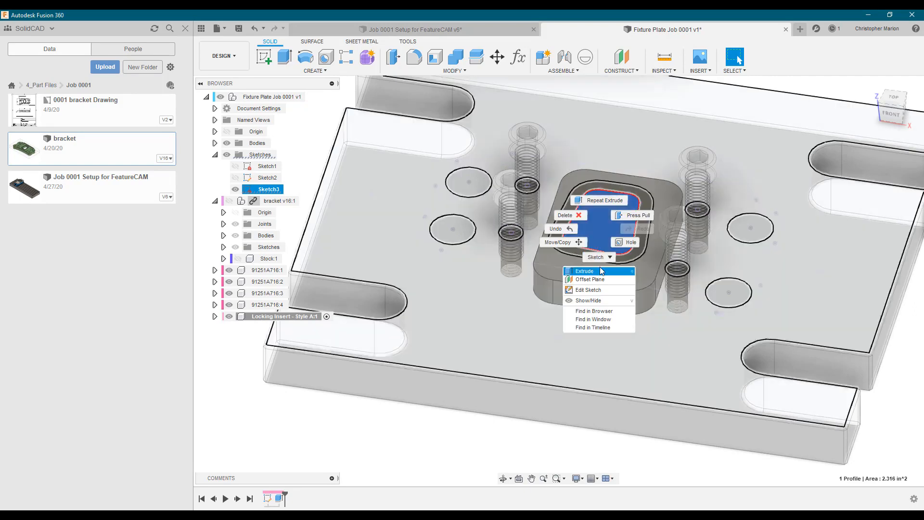
click(599, 271)
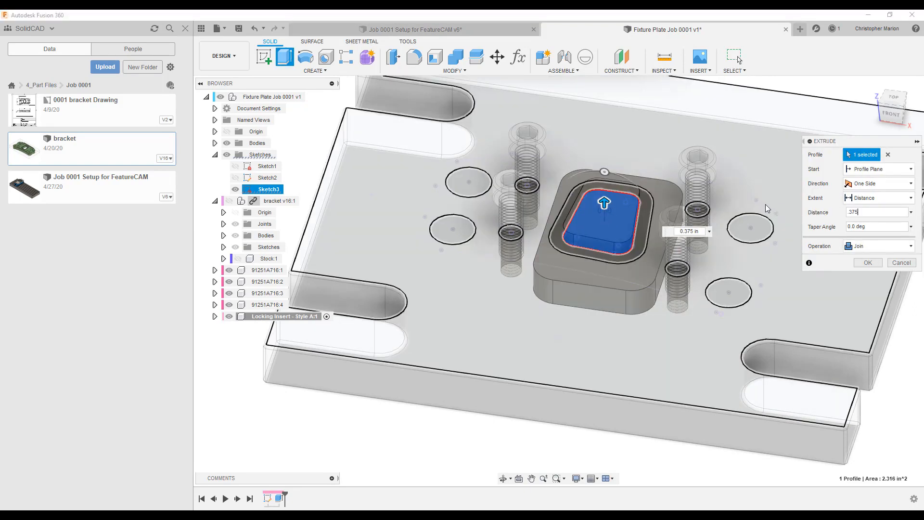
click(868, 262)
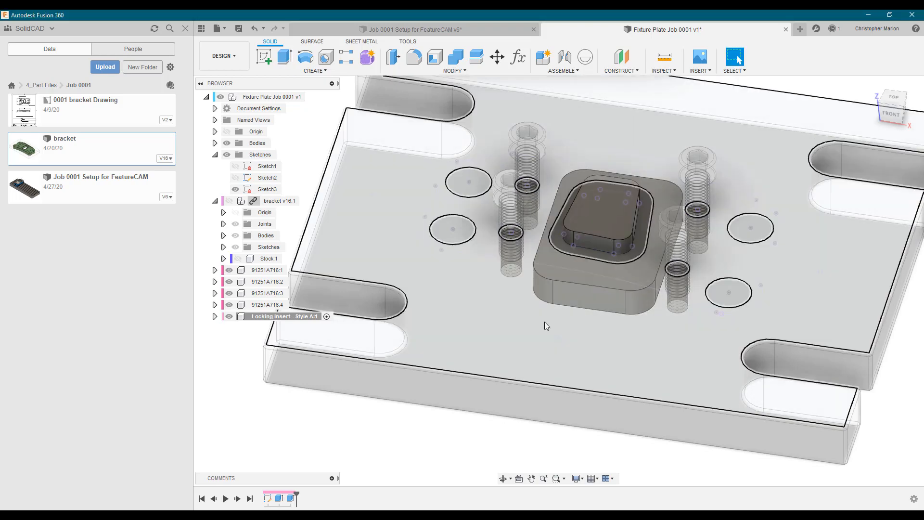
Chamfer the top edge loop of the locking insert's raised boss with an equal distance of 0.04 in.
click(230, 316)
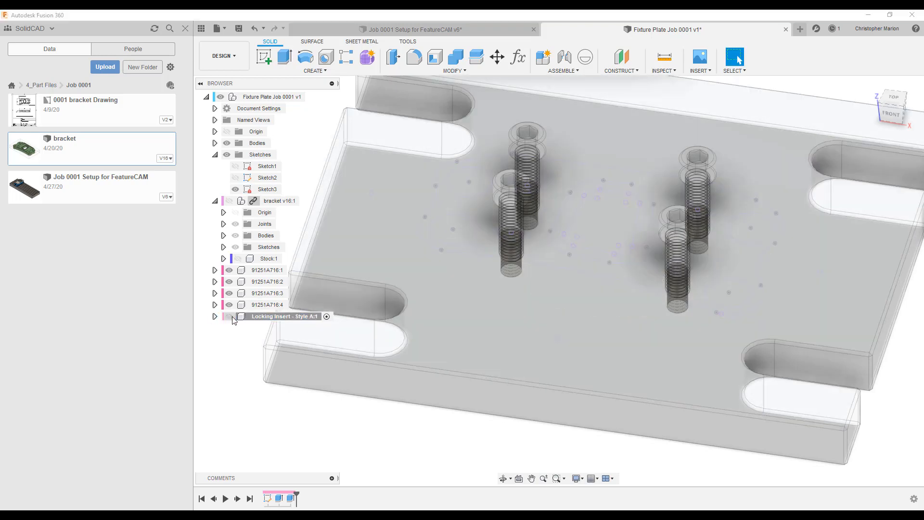
click(230, 317)
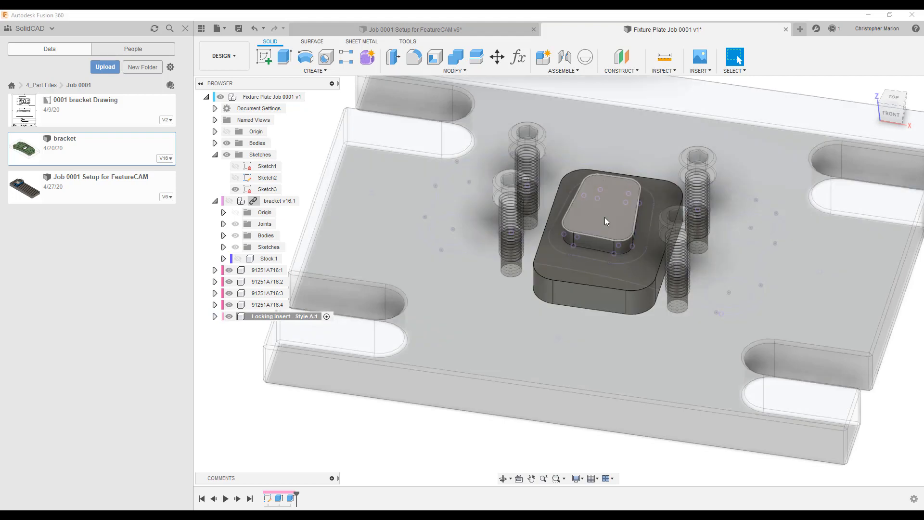
click(448, 71)
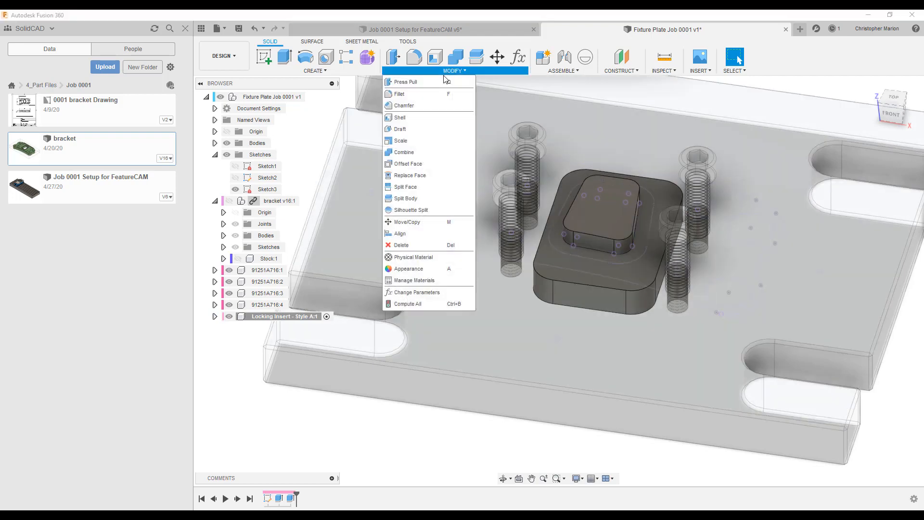
click(404, 107)
click(582, 233)
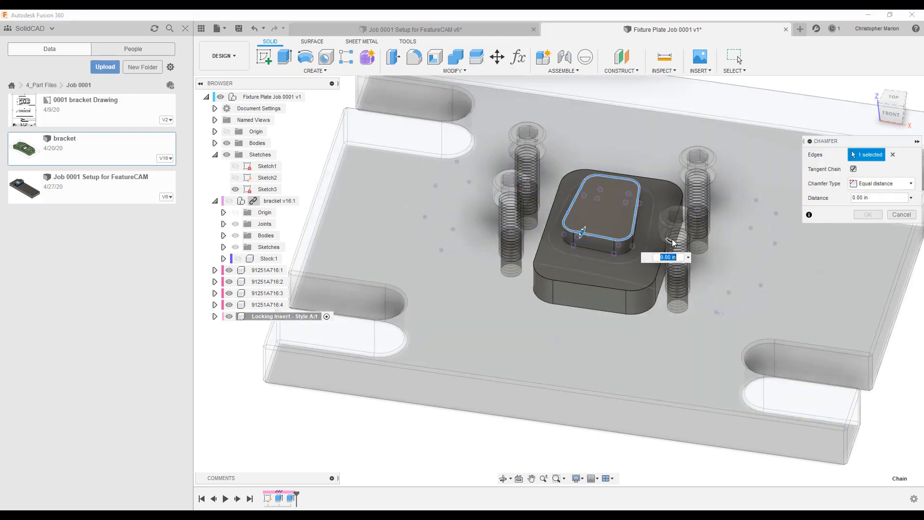
text(0.04)
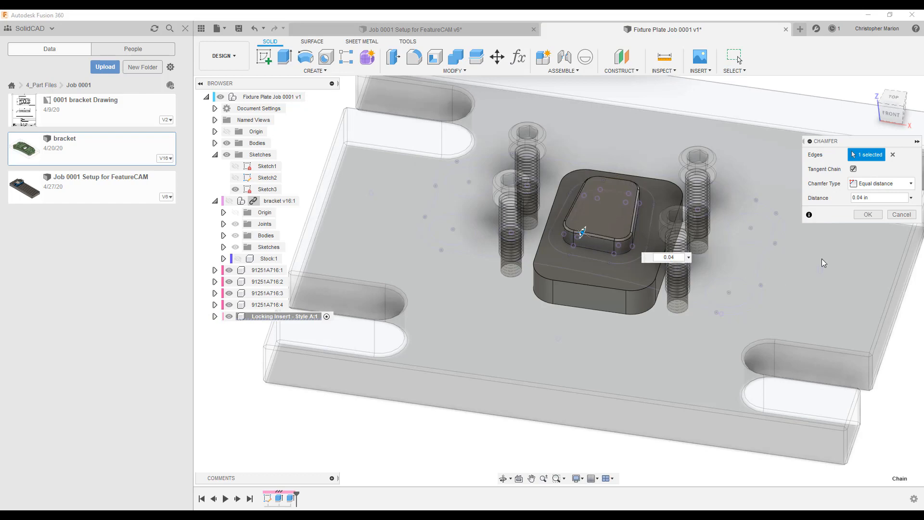
click(867, 215)
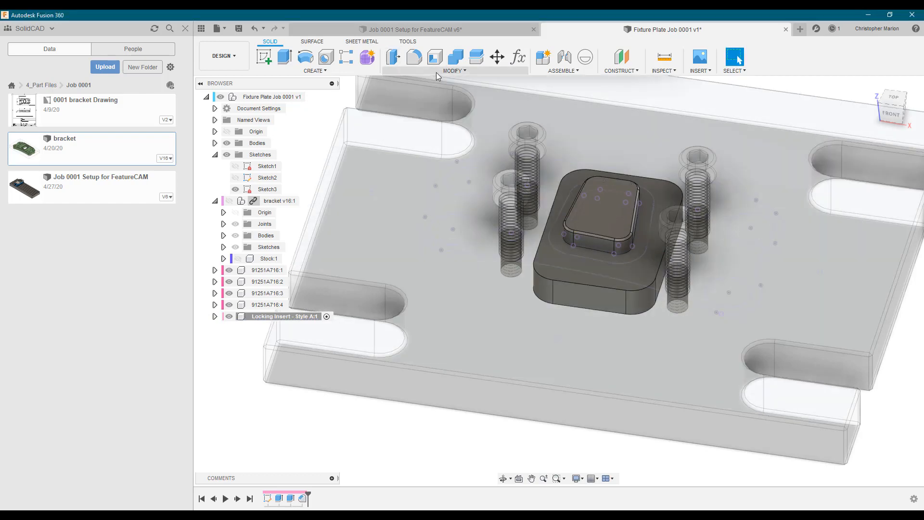
Chamfer the bottom outer edge loop of the locking insert's base with an equal distance of 0.08 in.
click(438, 72)
click(404, 106)
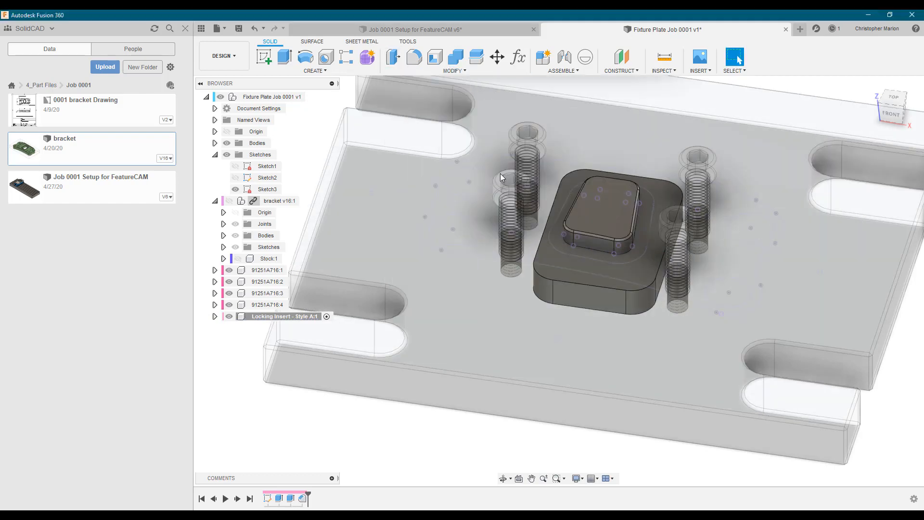
click(603, 311)
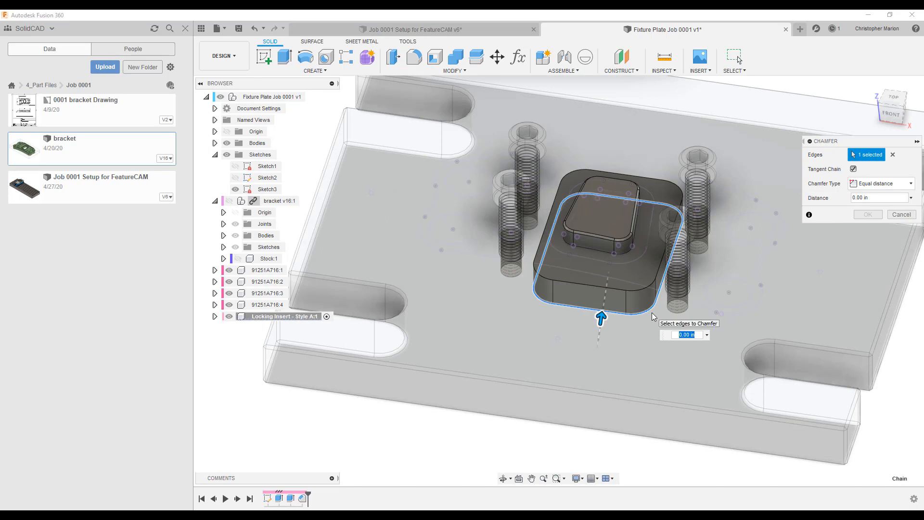
text(0.08)
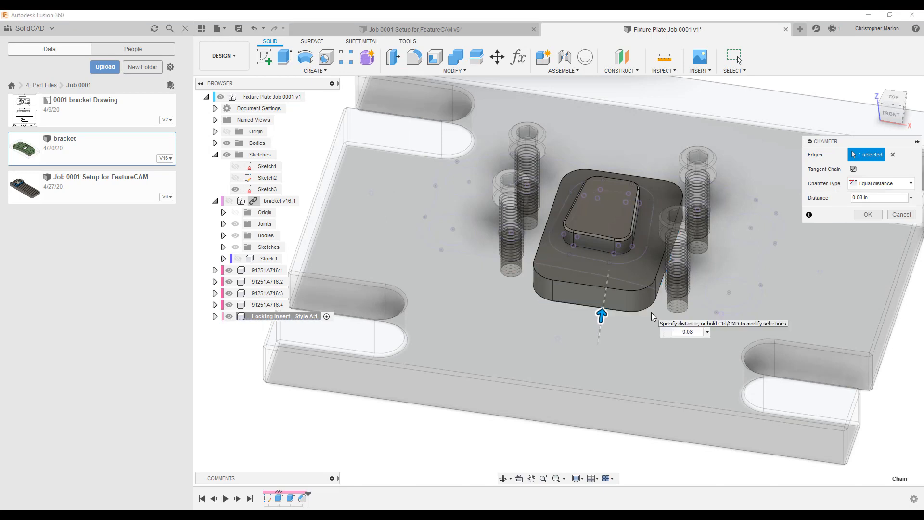
click(868, 214)
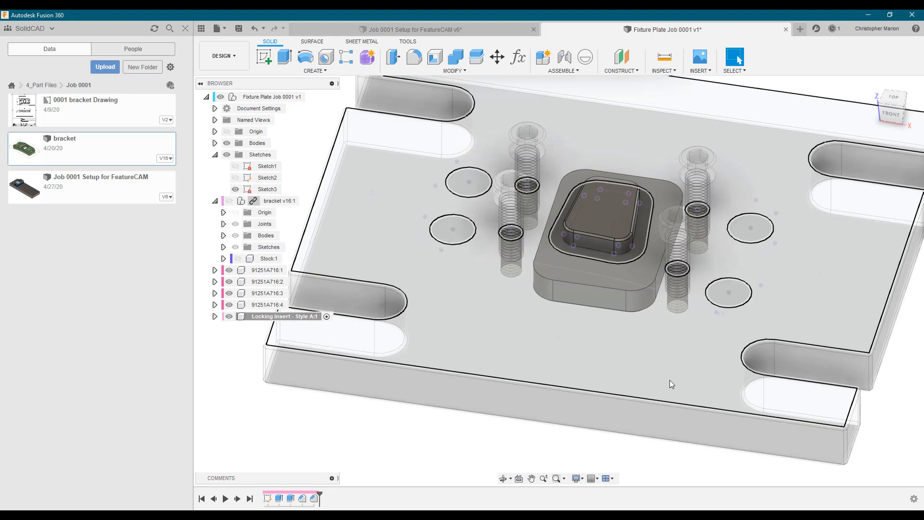
Reactivate the top-level fixture plate assembly and hide Sketch3.
scroll(670, 380, down, 2)
click(315, 97)
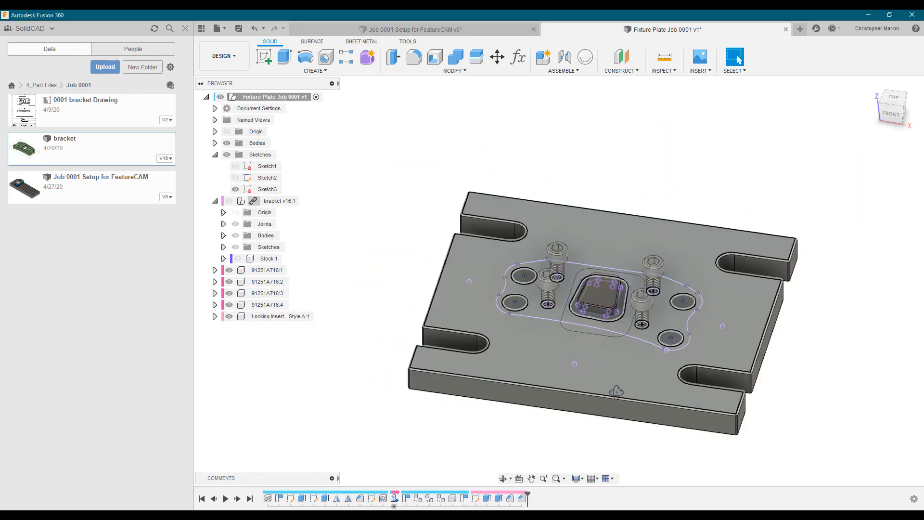
shift+middle_drag(615, 391, 629, 407)
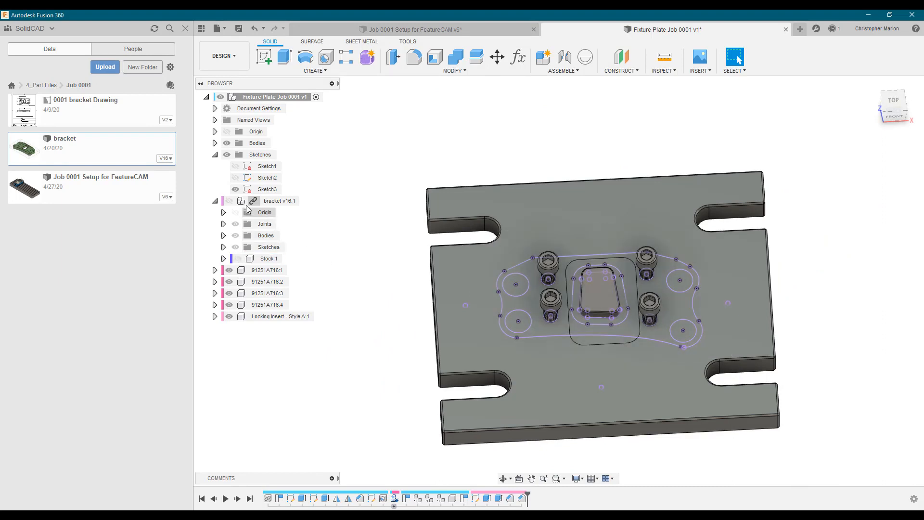
click(236, 190)
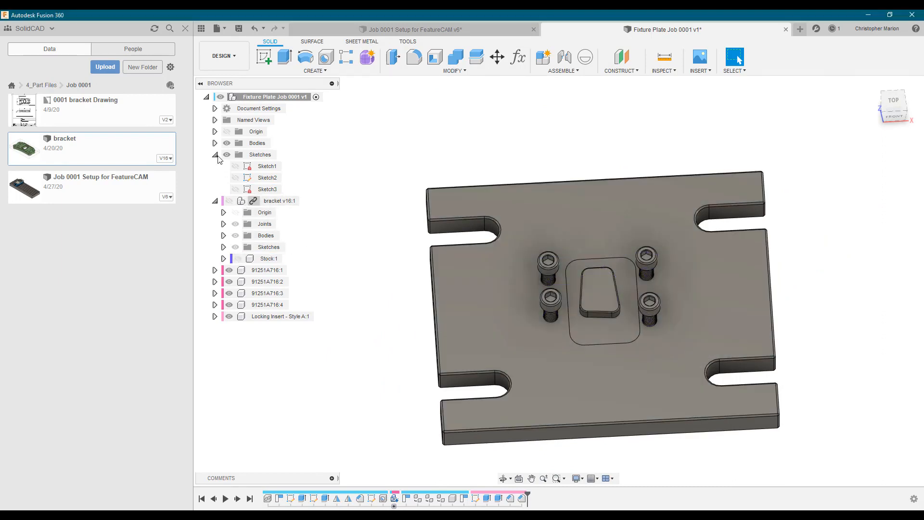
click(215, 155)
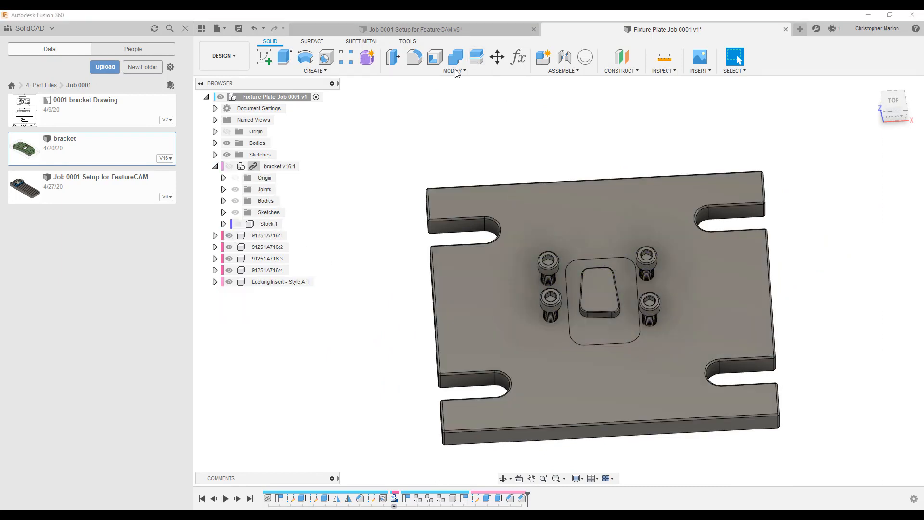
Combine with the Cut operation, removing the locking insert's shape from the fixture plate body while keeping the tool body.
click(455, 71)
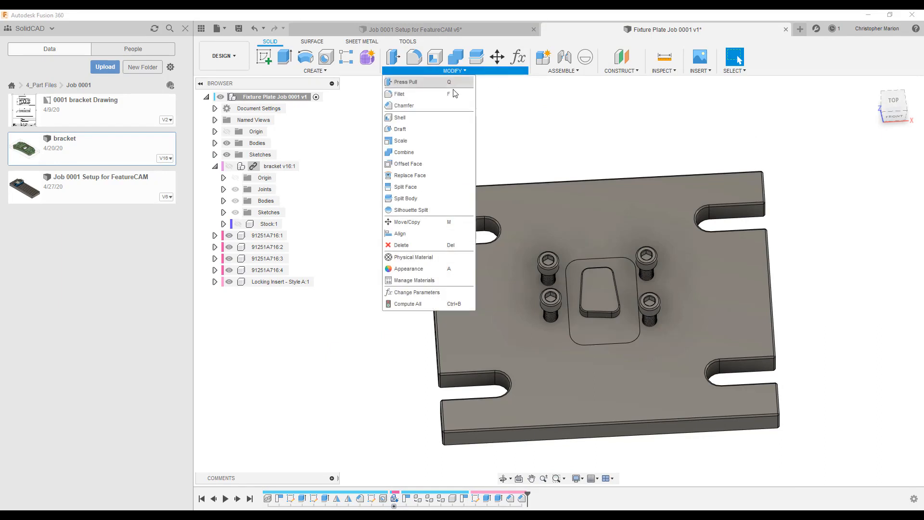
click(404, 152)
click(590, 198)
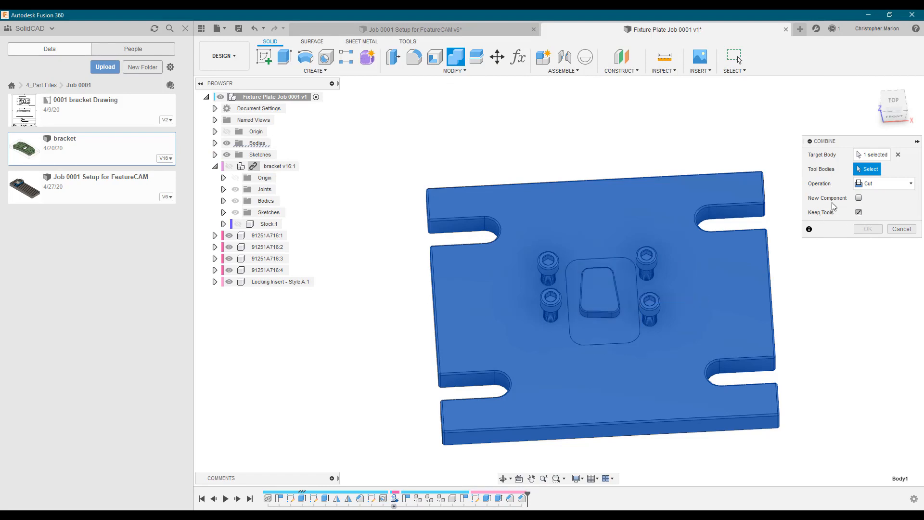
click(599, 293)
click(860, 227)
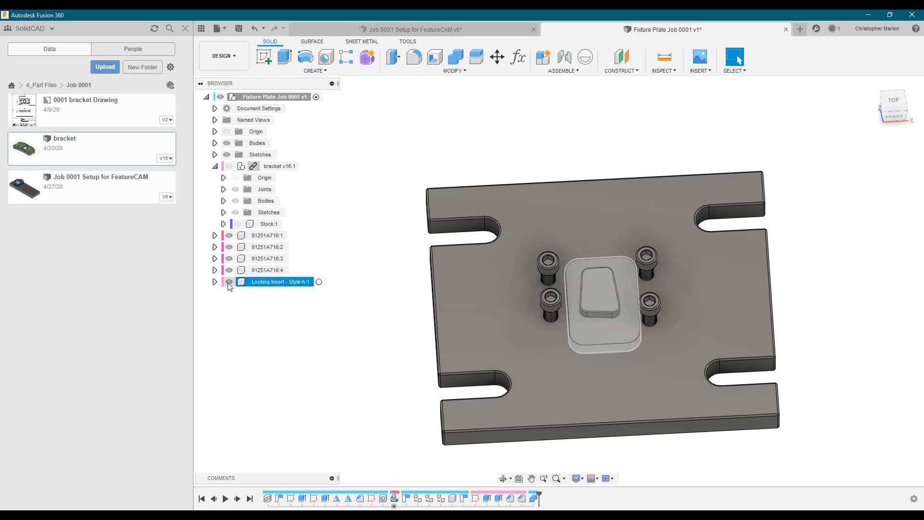
click(229, 281)
click(229, 282)
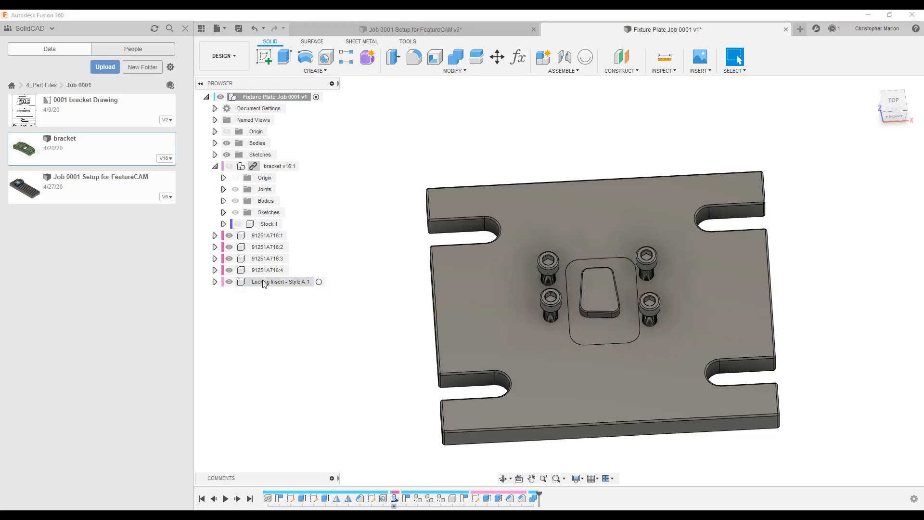
Show the bracket component again and save the fixture plate with the version description User Saved.
click(229, 167)
click(213, 167)
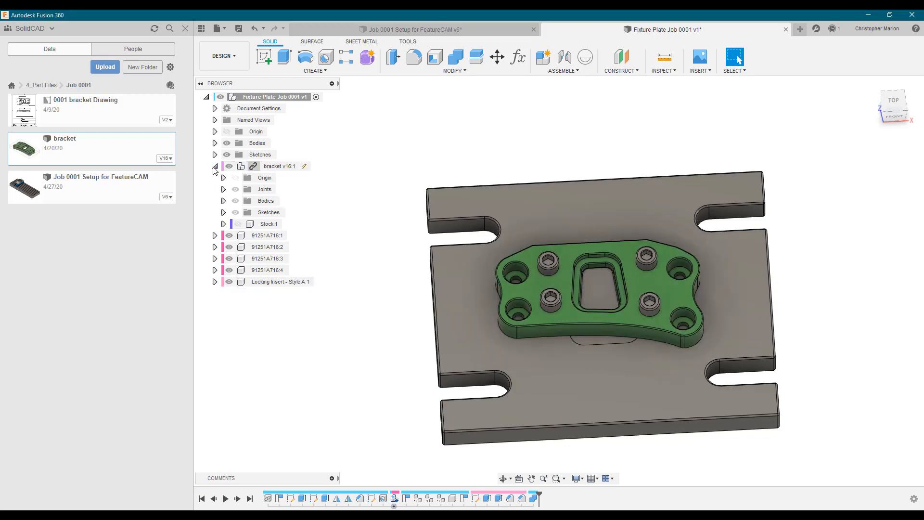
click(215, 168)
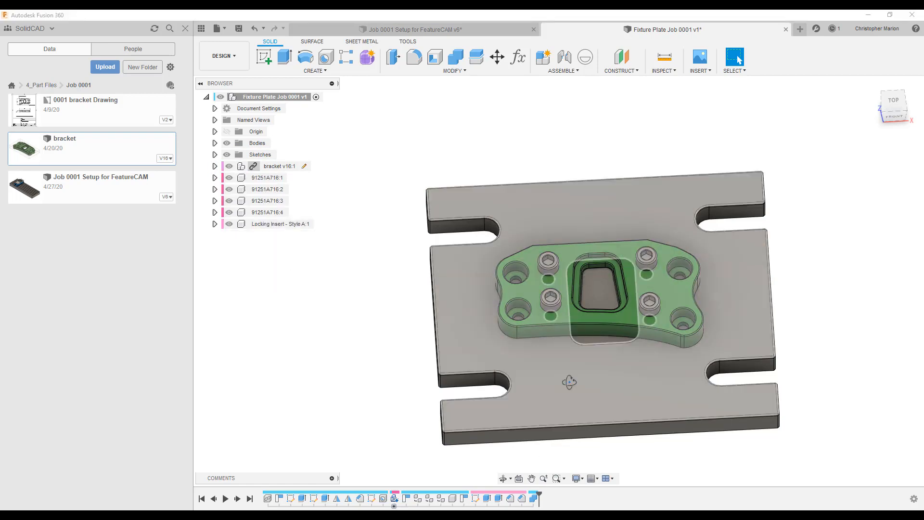
mouse_move(571, 381)
shift+middle_down()
mouse_move(539, 378)
mouse_move(556, 381)
shift+middle_up()
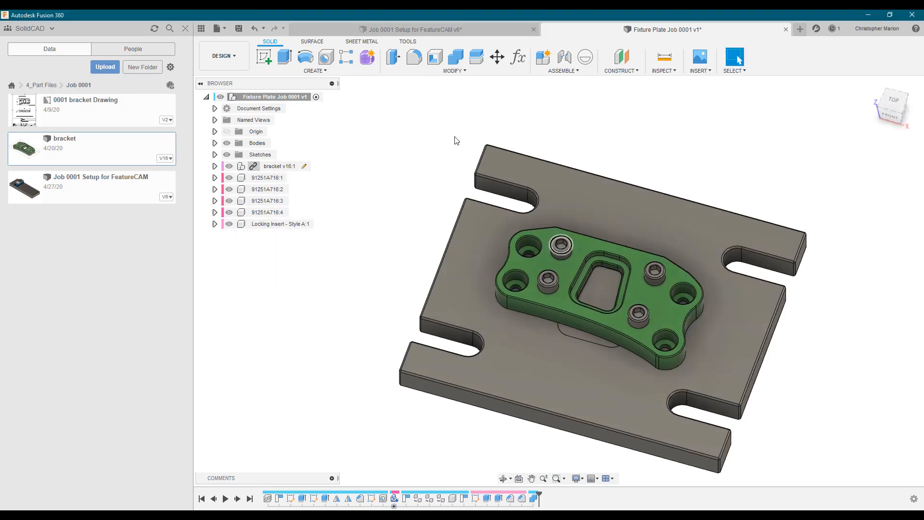
click(239, 29)
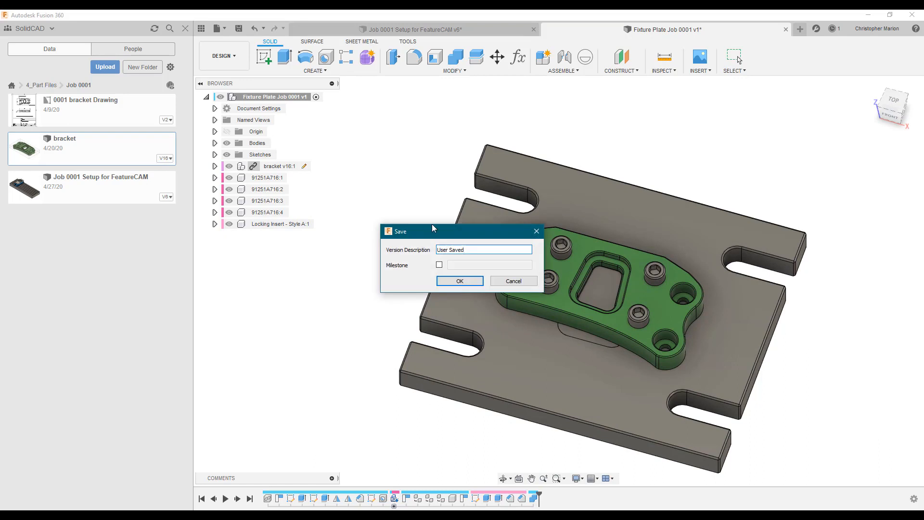
click(460, 279)
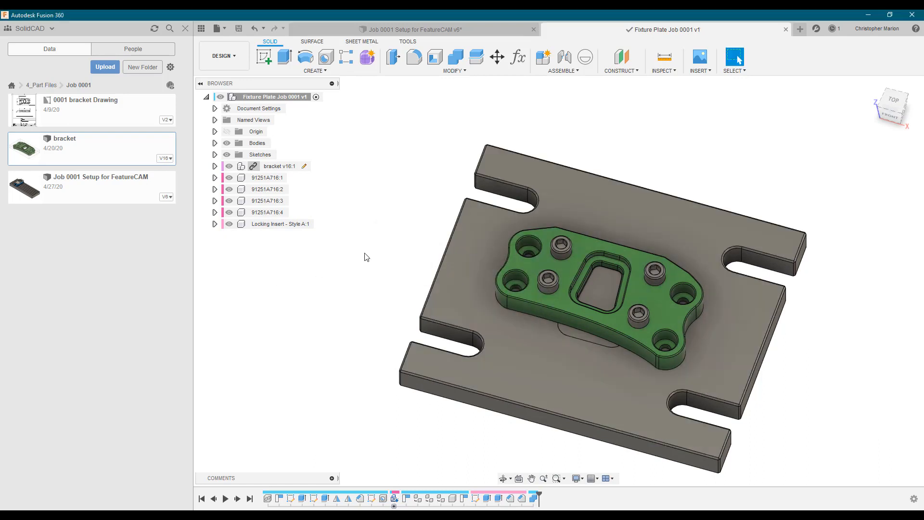
shift+middle_drag(366, 256, 448, 192)
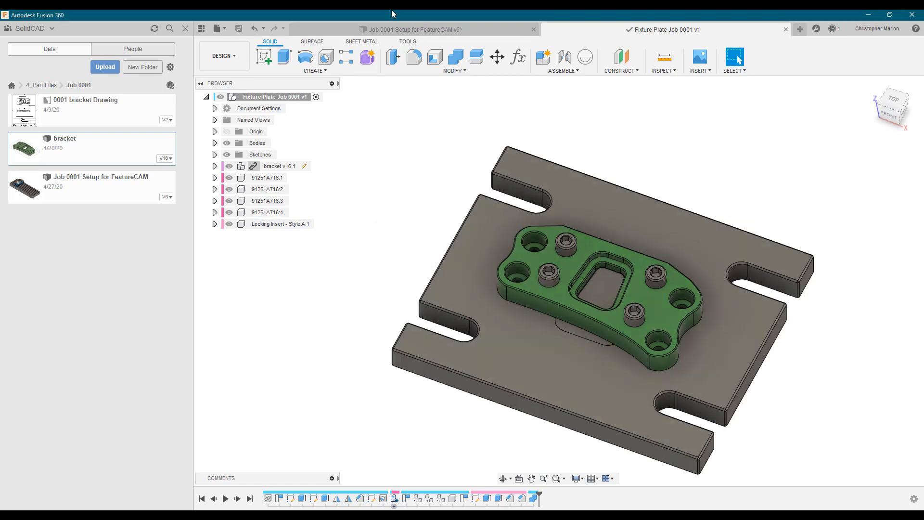
Switch to the Job 0001 Setup for FeatureCAM document and open the project folder 1_Master Files > Fixtures > Fixture For Job 0001.
click(415, 29)
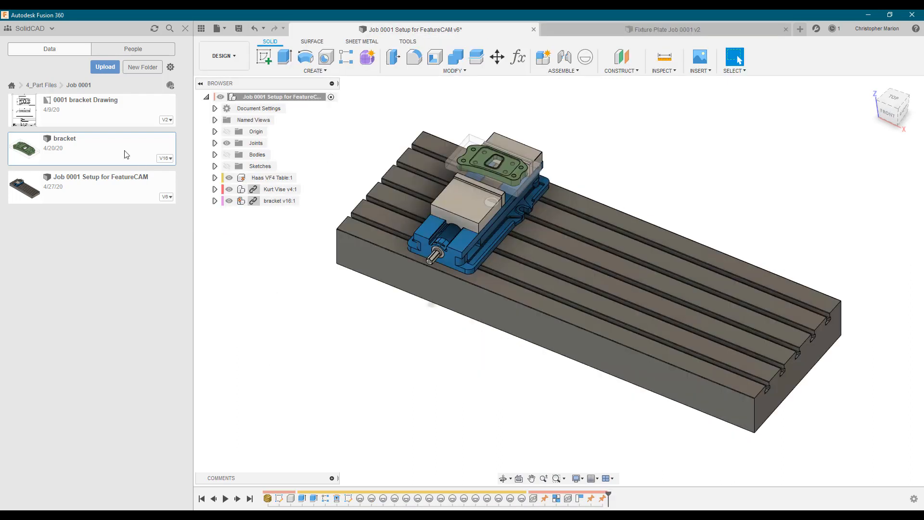
click(43, 88)
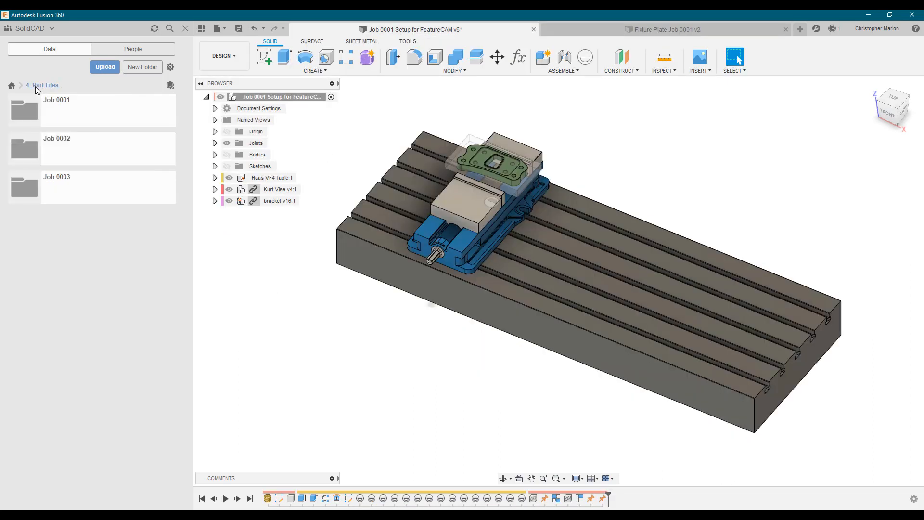
click(12, 86)
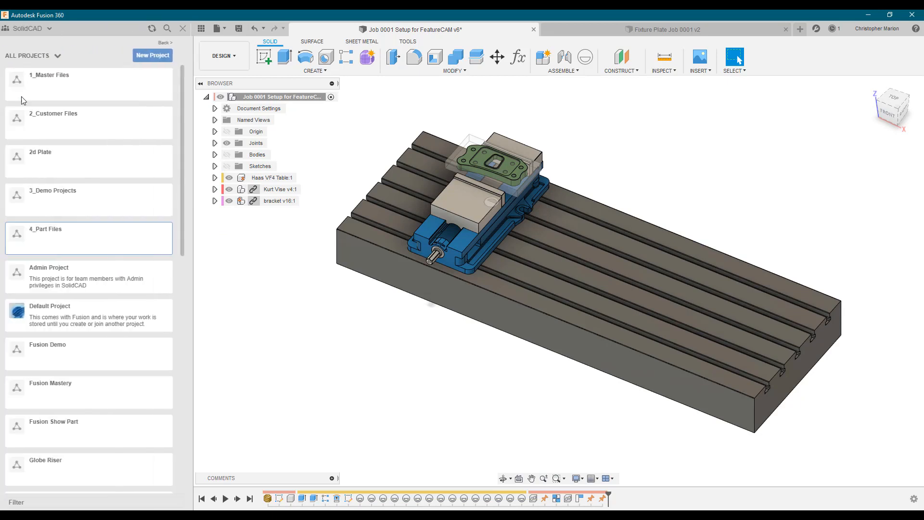
click(60, 80)
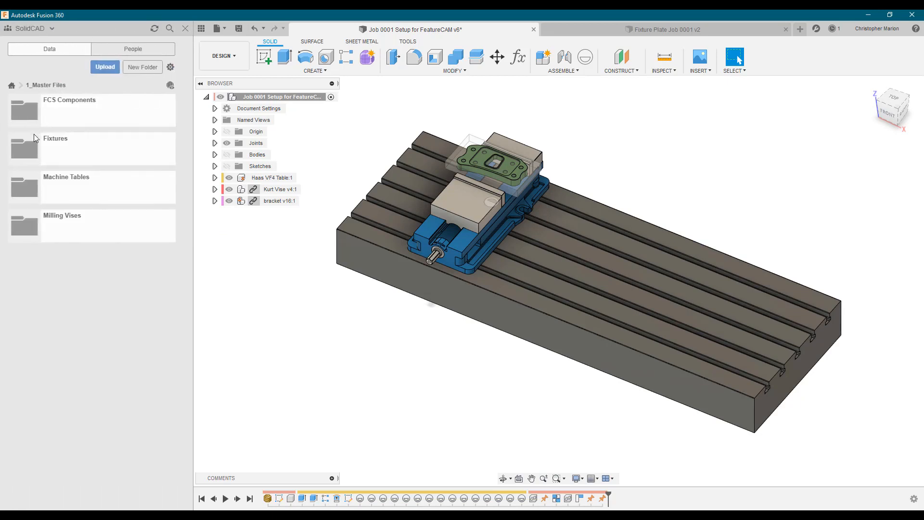
click(32, 140)
double_click(42, 121)
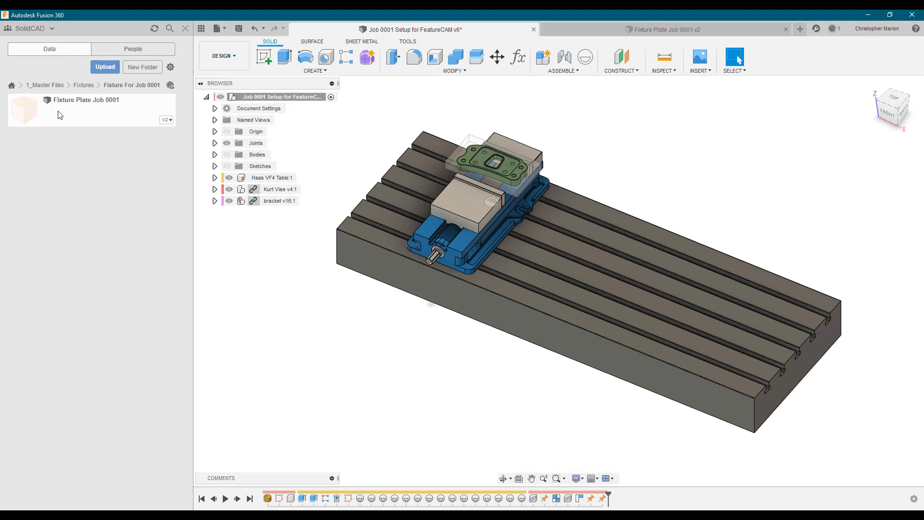
Insert Fixture Plate Job 0001 into the current design and move it 12.00 in along X, clear of the vise.
right_click(61, 112)
click(76, 126)
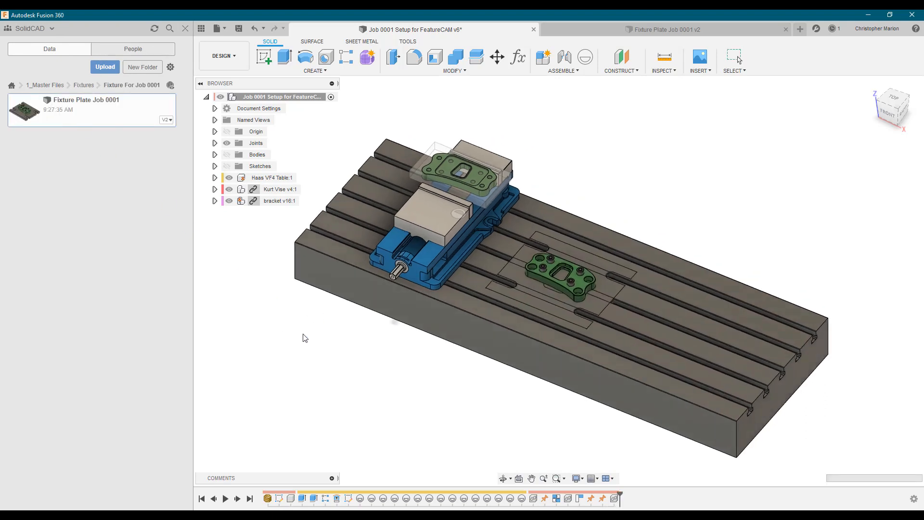
drag(561, 264, 686, 282)
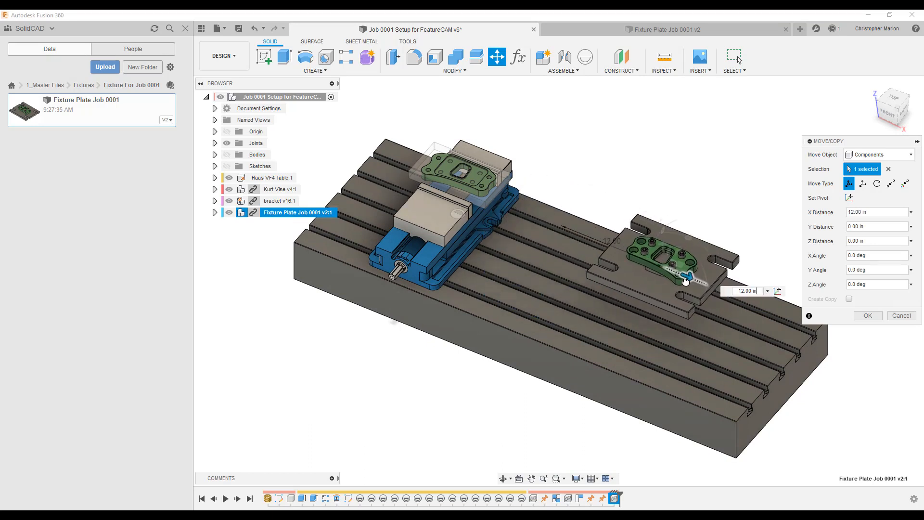
shift+middle_drag(579, 381, 578, 324)
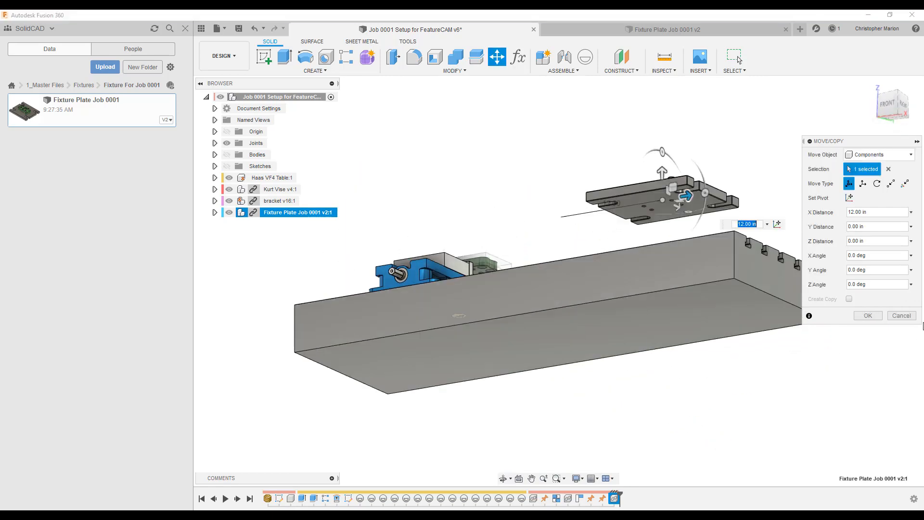
click(868, 315)
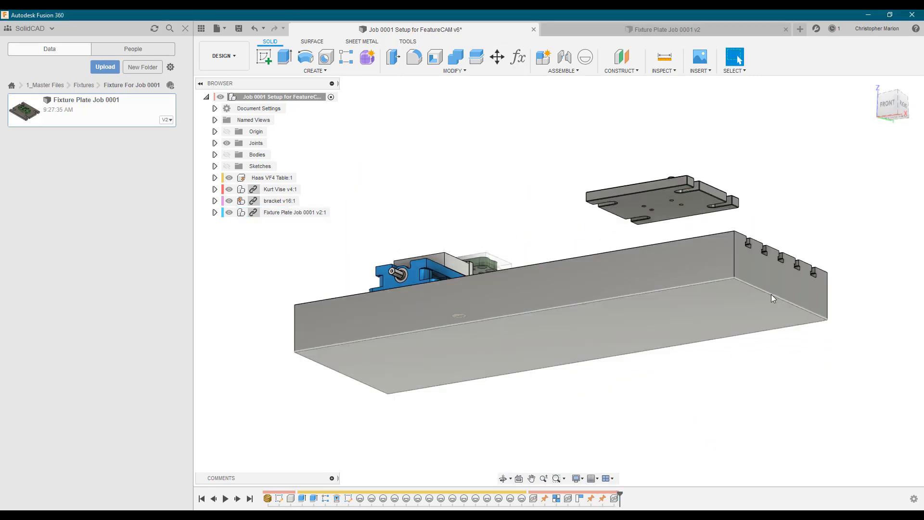
Measure the distance between the underside of the fixture plate and the top face of the Haas VF4 table.
click(664, 72)
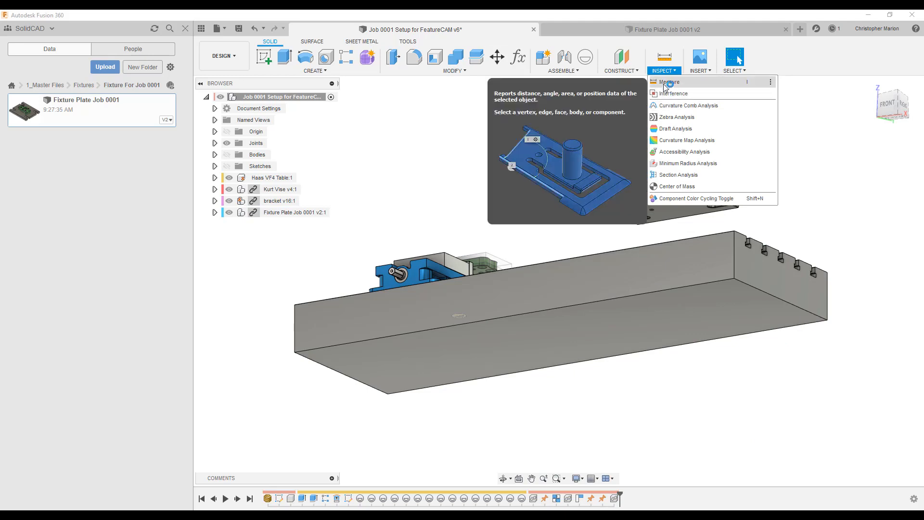
click(669, 82)
click(654, 218)
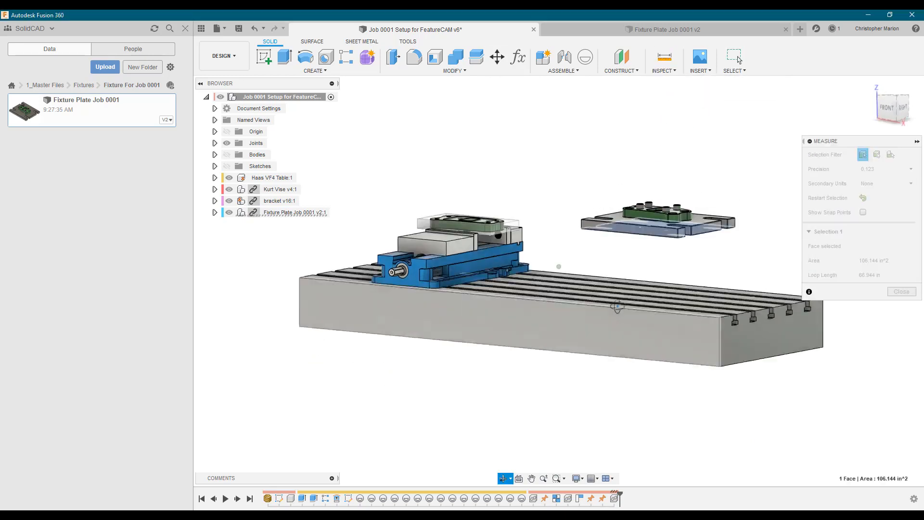
click(670, 356)
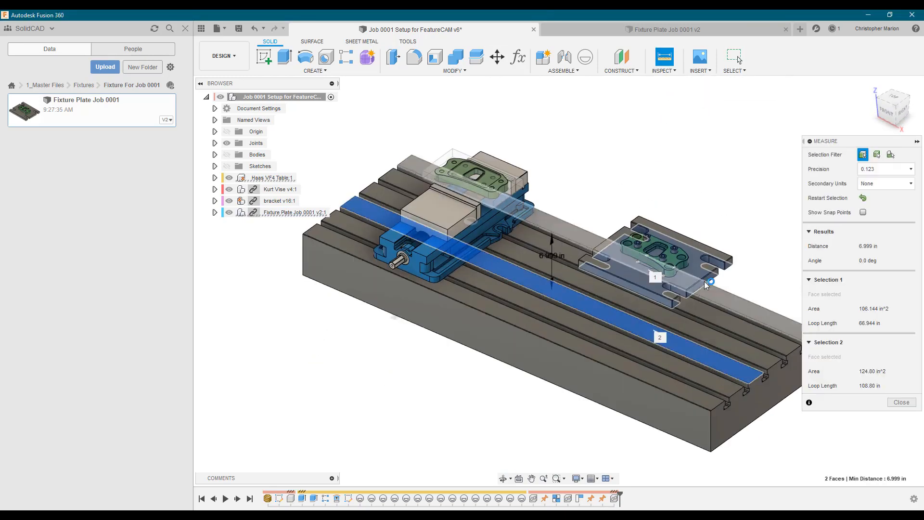
click(902, 402)
Move the Fixture Plate Job 0001 component freely by -6.999 in along Z, down onto the table.
right_click(275, 215)
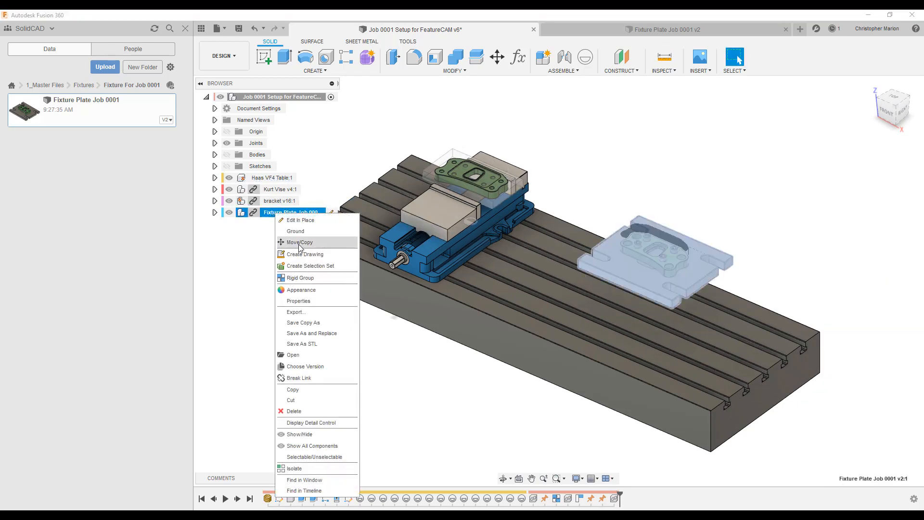
click(299, 243)
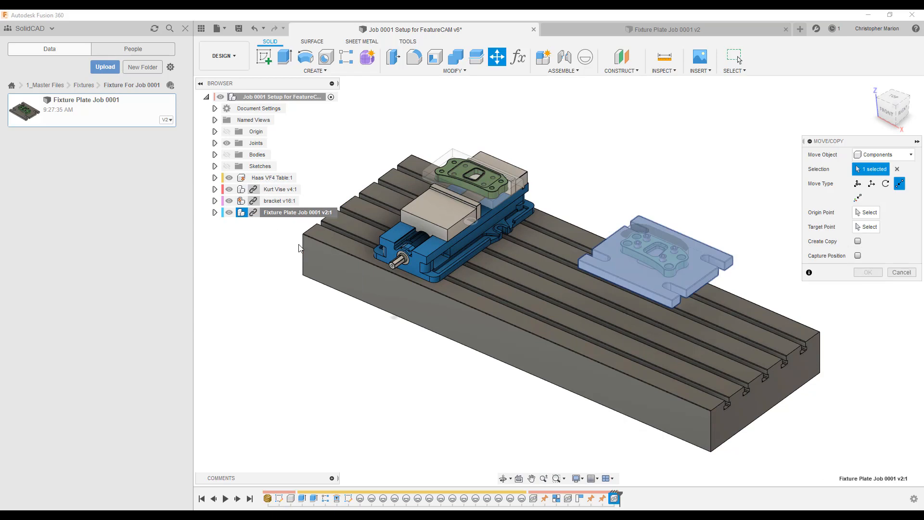
click(858, 183)
drag(657, 238, 656, 255)
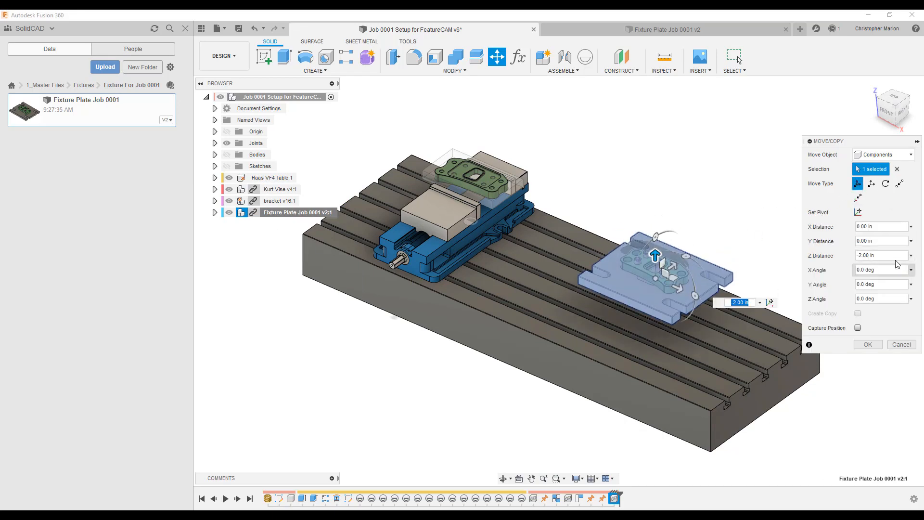
drag(889, 256, 789, 263)
key(BackSpace)
key(BackSpace)
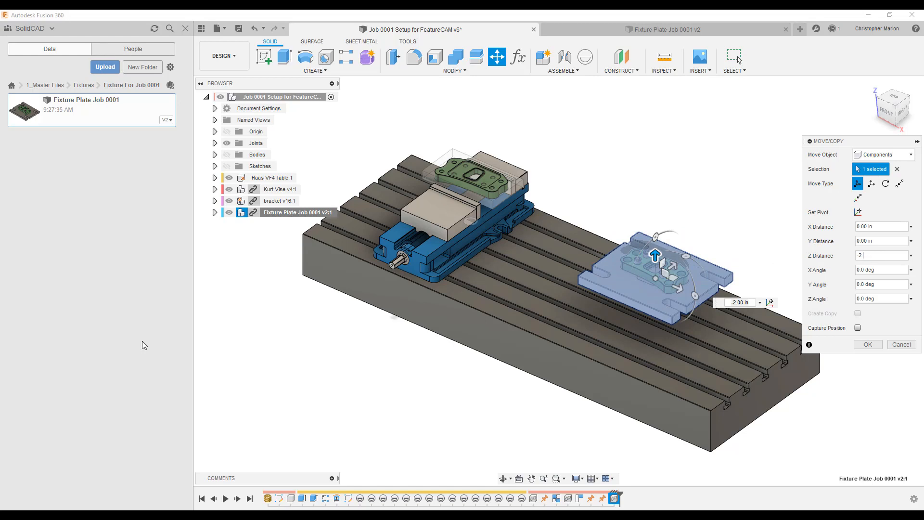
text(6.999 in)
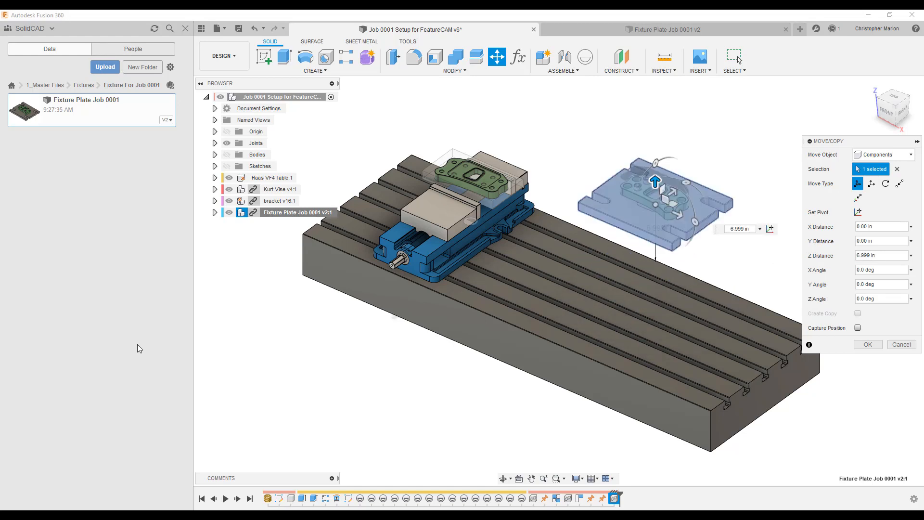
text(-)
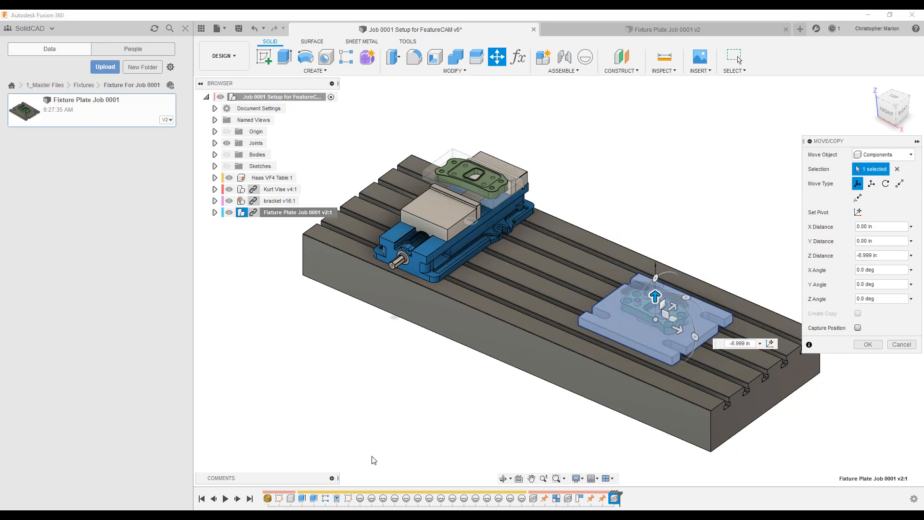
click(867, 344)
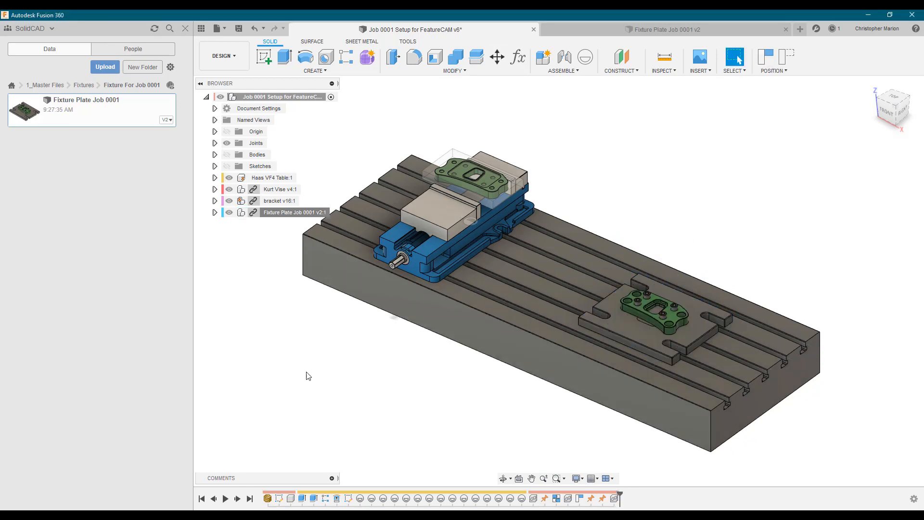
Save the Job 0001 Setup for FeatureCAM design with the version description User Saved.
shift+middle_drag(308, 376, 415, 372)
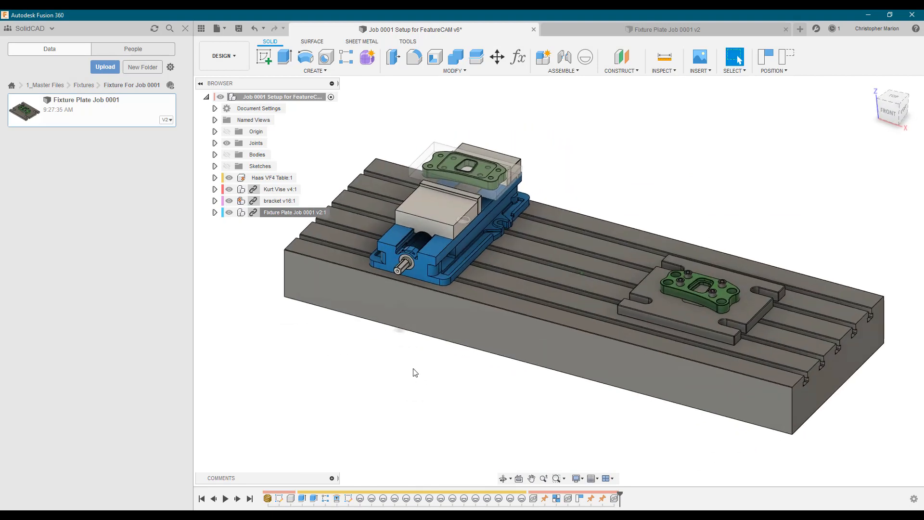
middle_drag(299, 295, 308, 294)
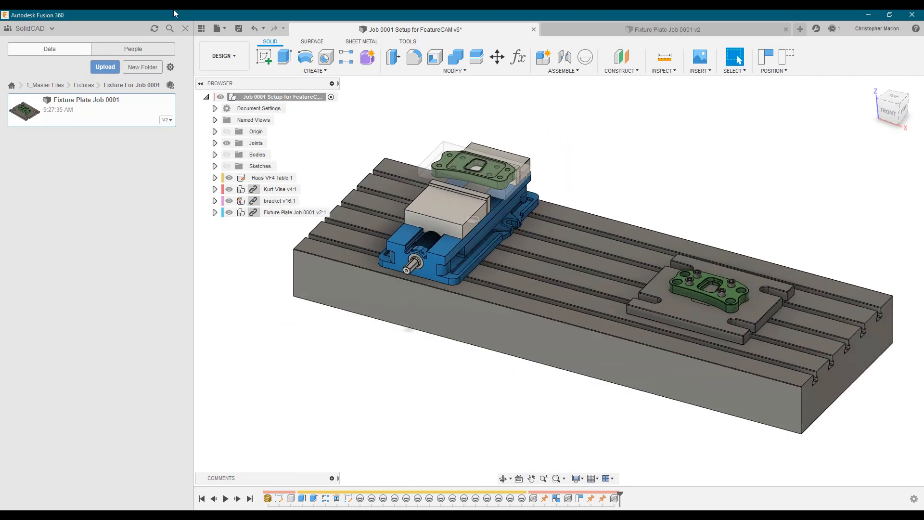
click(239, 31)
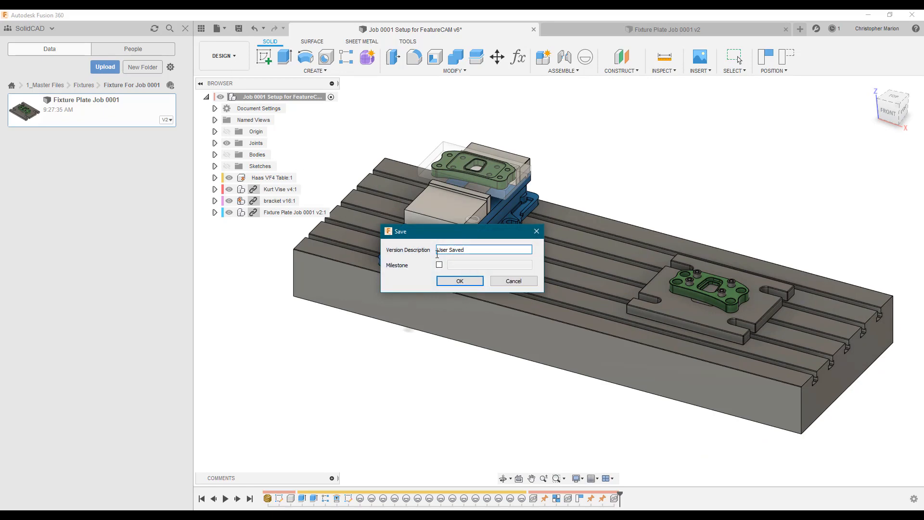
click(460, 282)
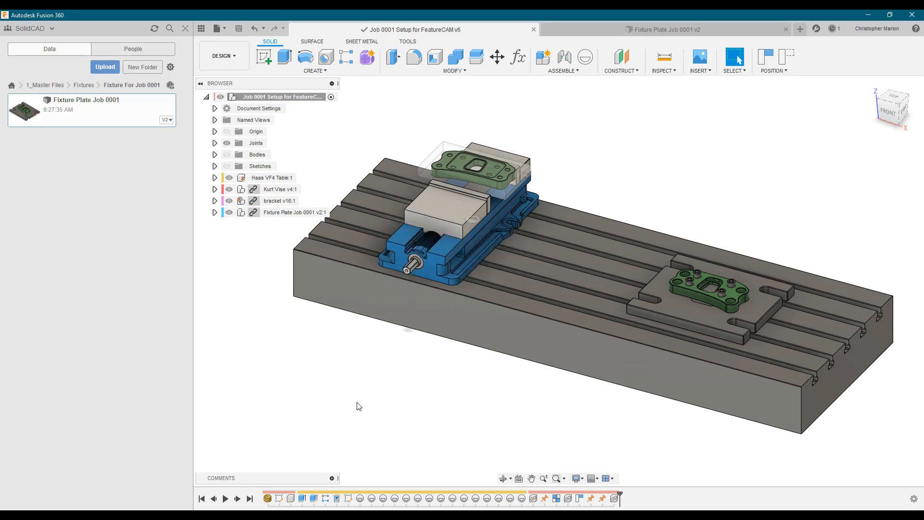
Export Job 0001 Setup for FeatureCAM v7 as an Autodesk Fusion 360 archive file (*.f3z) and close the job status.
scroll(430, 421, down, 3)
scroll(448, 429, up, 3)
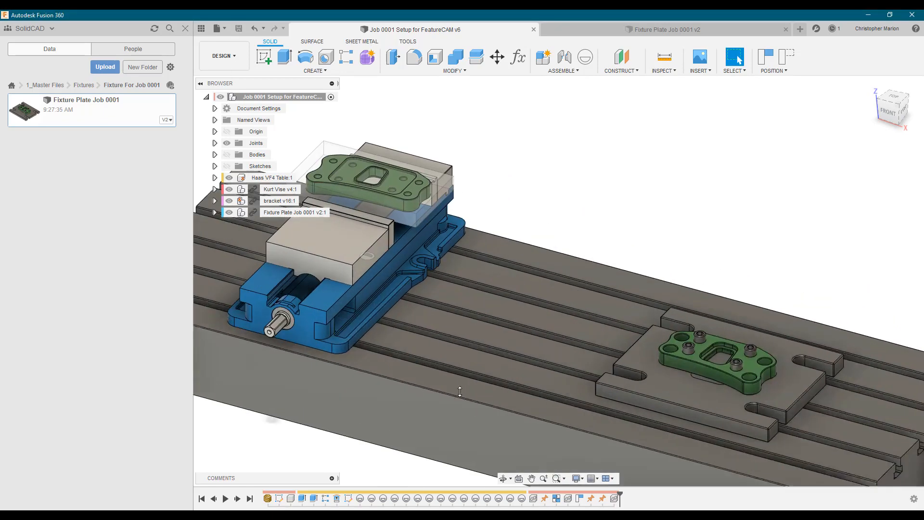
scroll(455, 427, down, 3)
middle_drag(458, 427, 497, 374)
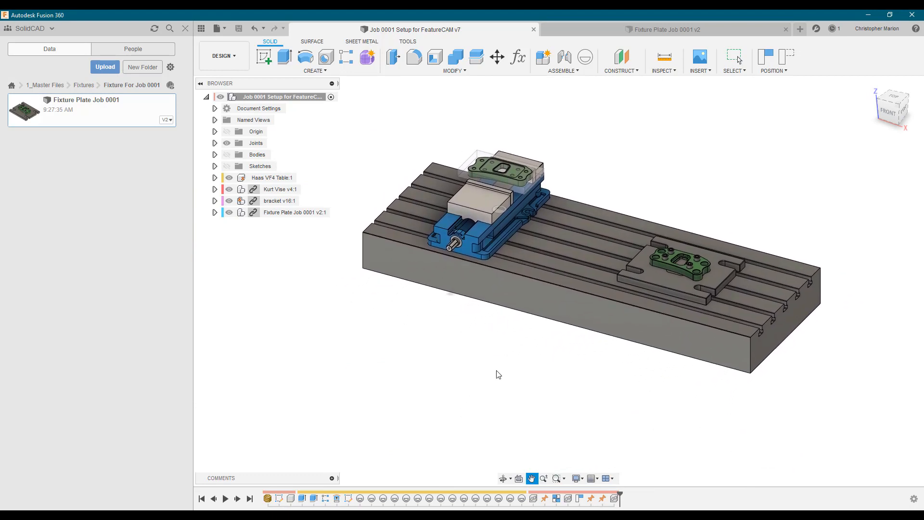
click(217, 29)
click(230, 139)
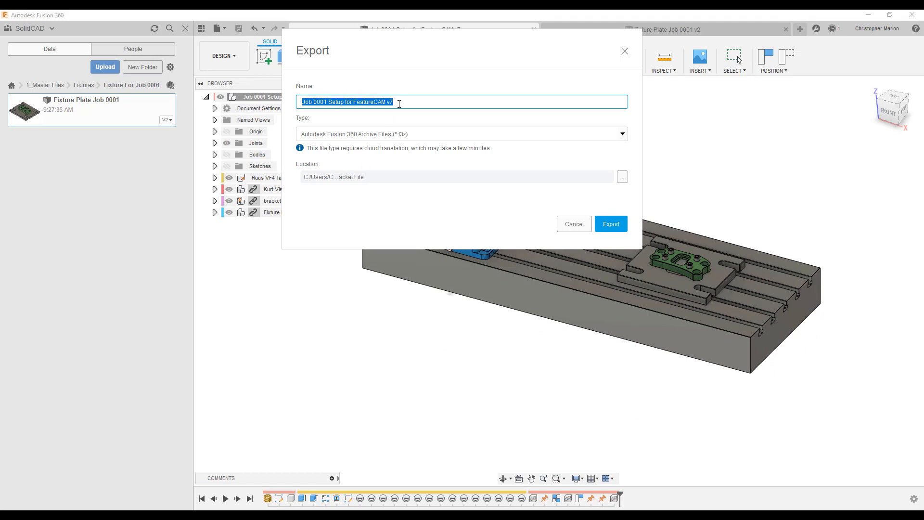
click(612, 224)
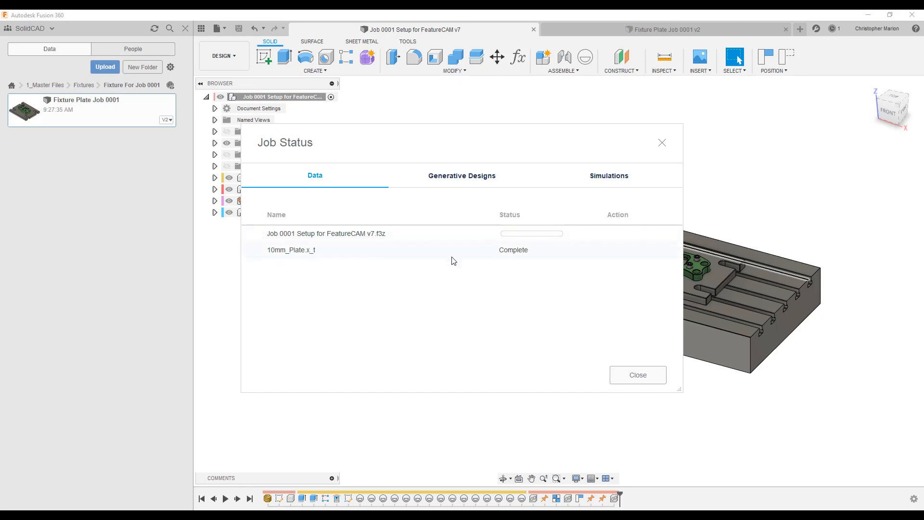
click(617, 374)
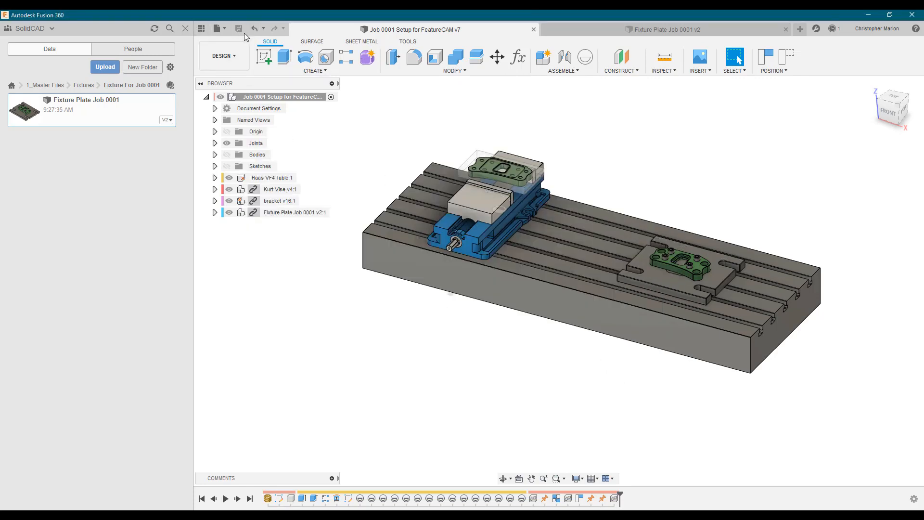
Export Job 0001 Setup for FeatureCAM v7 as a STEP file and dismiss the export notification.
click(222, 27)
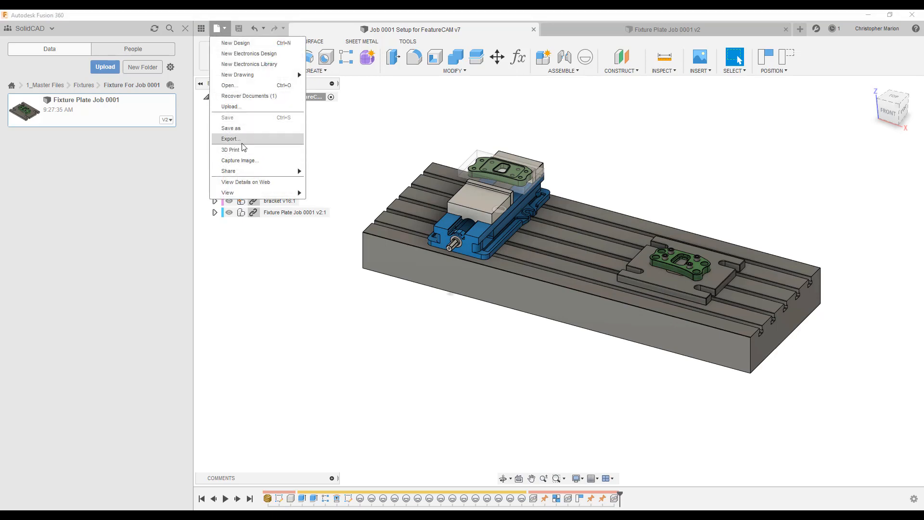
click(245, 141)
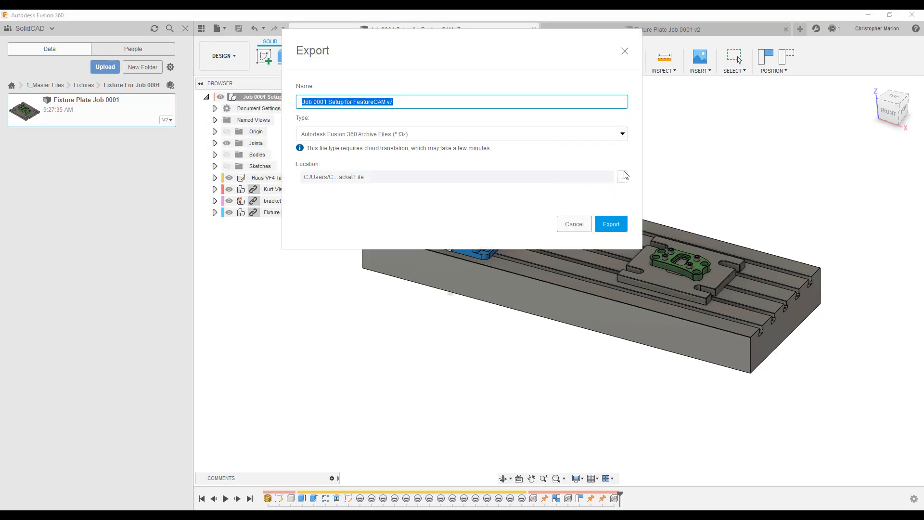
click(622, 134)
scroll(337, 207, down, 1)
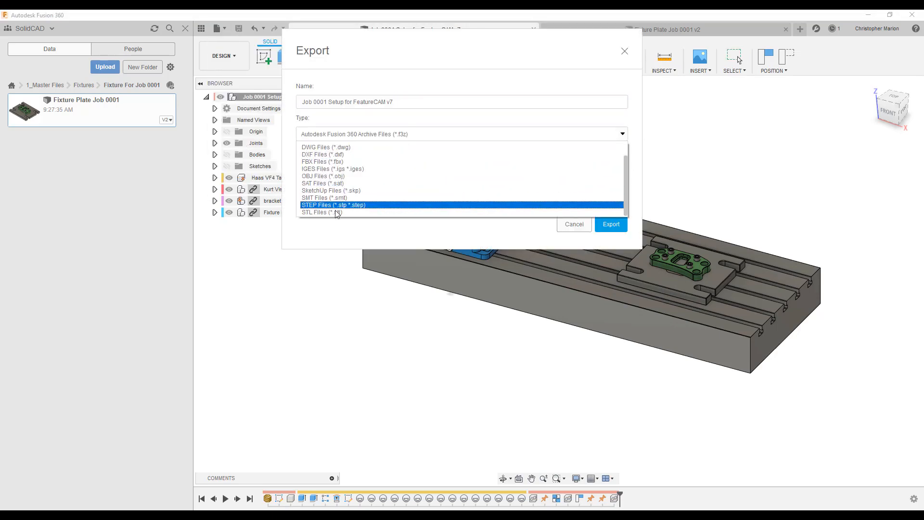
click(336, 205)
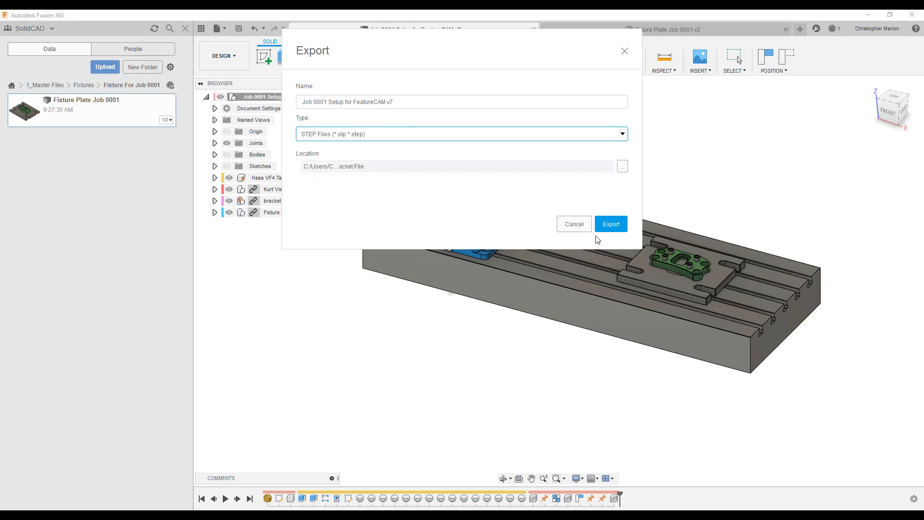
click(620, 230)
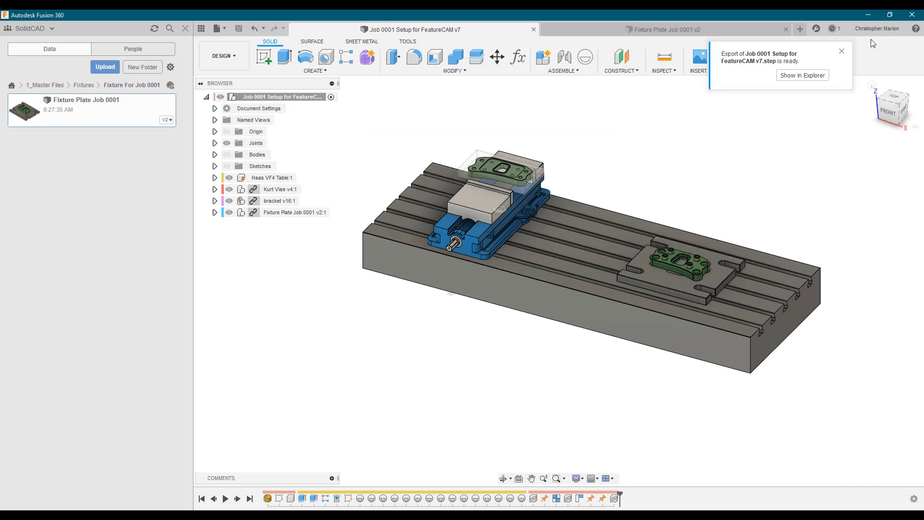
click(842, 51)
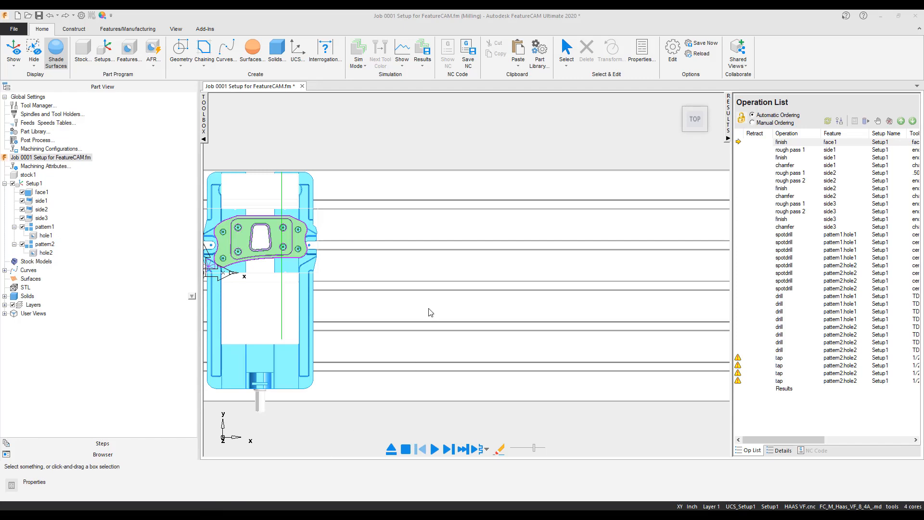
Switch to FeatureCAM and delete all existing solids, from body1 through nut, in Job 0001 Setup for FeatureCAM.fm.
click(5, 296)
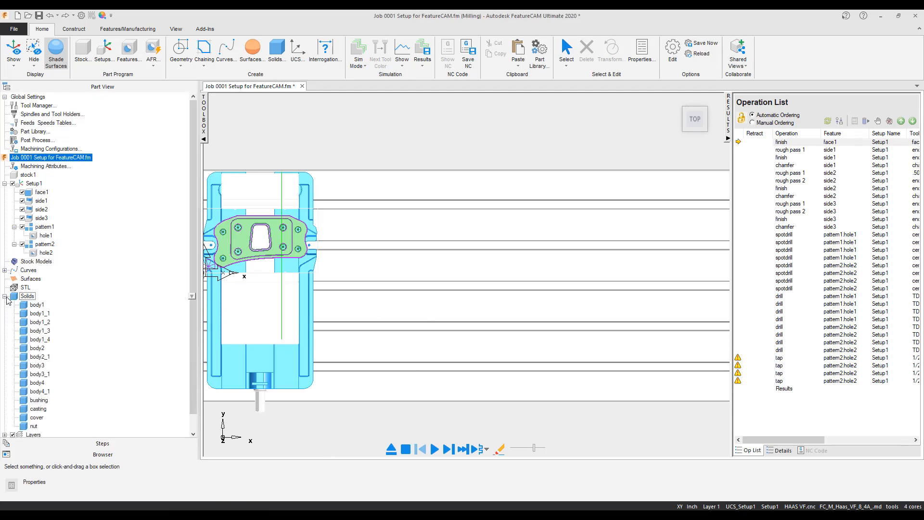
click(34, 305)
ctrl+click(41, 313)
ctrl+click(40, 322)
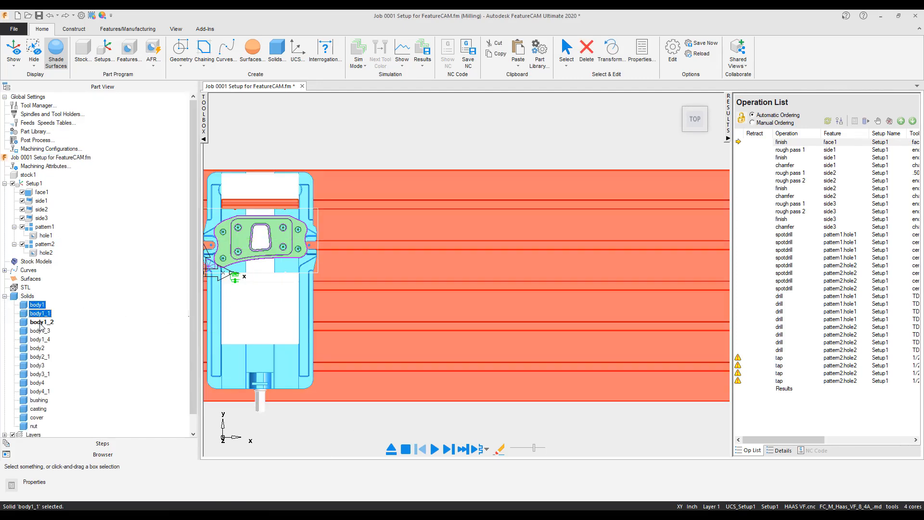
ctrl+click(39, 331)
ctrl+click(39, 339)
ctrl+click(37, 348)
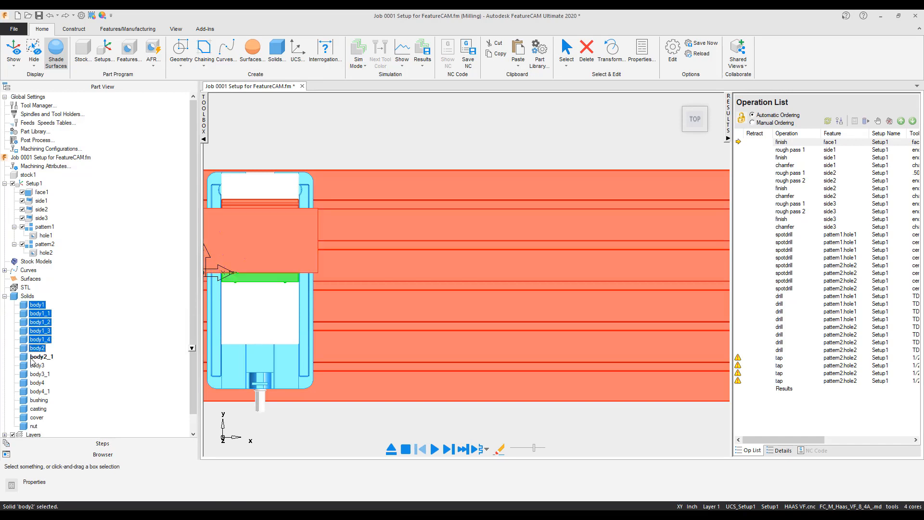
ctrl+click(40, 357)
ctrl+click(37, 365)
ctrl+click(33, 374)
ctrl+click(33, 383)
ctrl+click(33, 392)
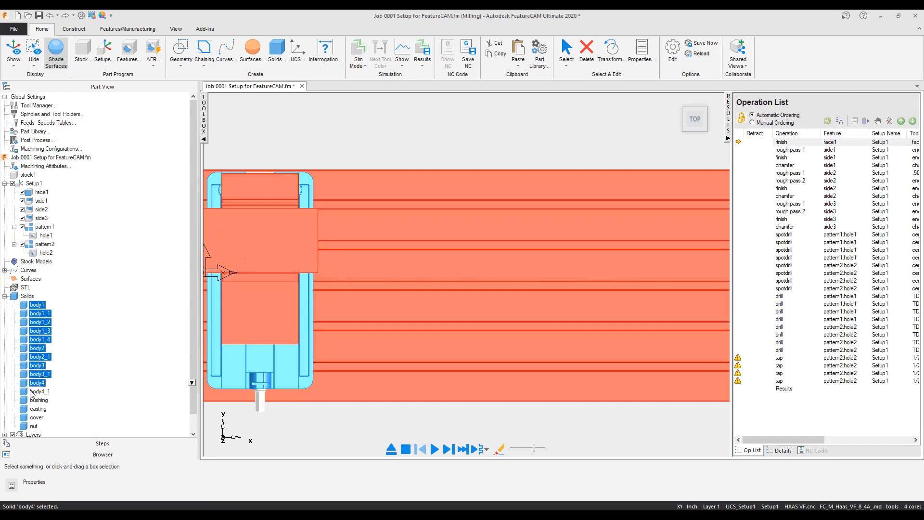
ctrl+click(34, 400)
ctrl+click(35, 409)
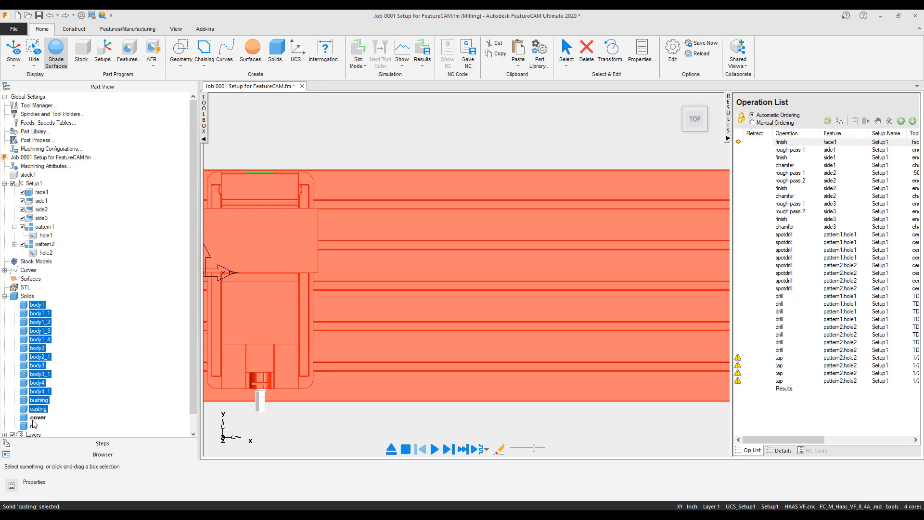
ctrl+click(33, 419)
ctrl+click(32, 427)
right_click(188, 428)
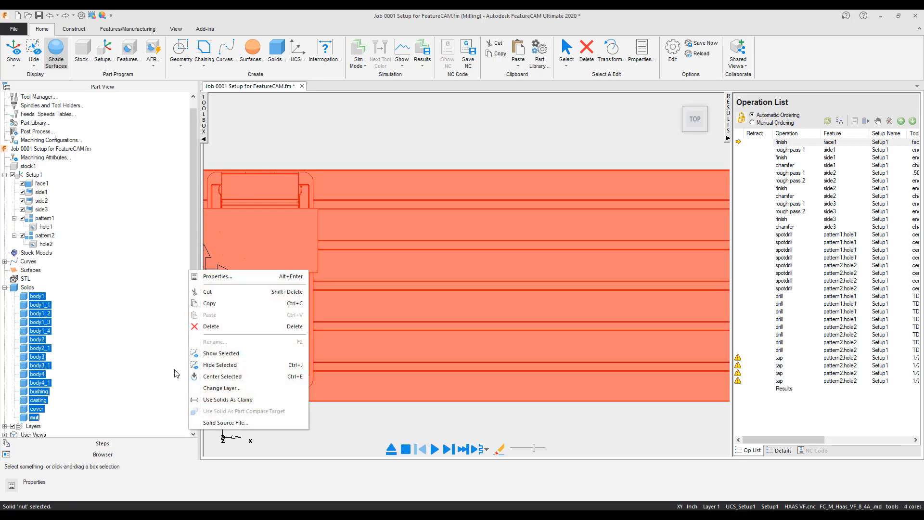
click(210, 327)
click(487, 286)
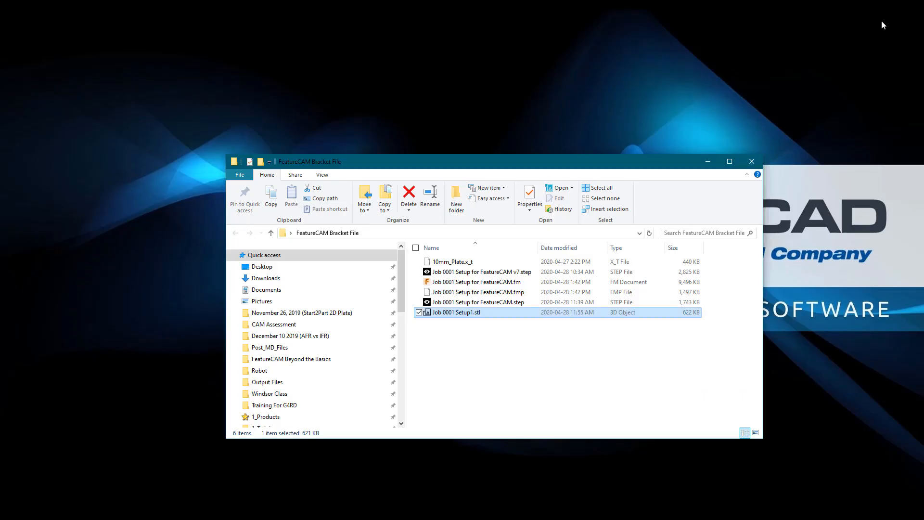
Import Job 0001 Setup for FeatureCAM v7.step from the FeatureCAM Bracket File folder into the open FeatureCAM document.
double_click(461, 272)
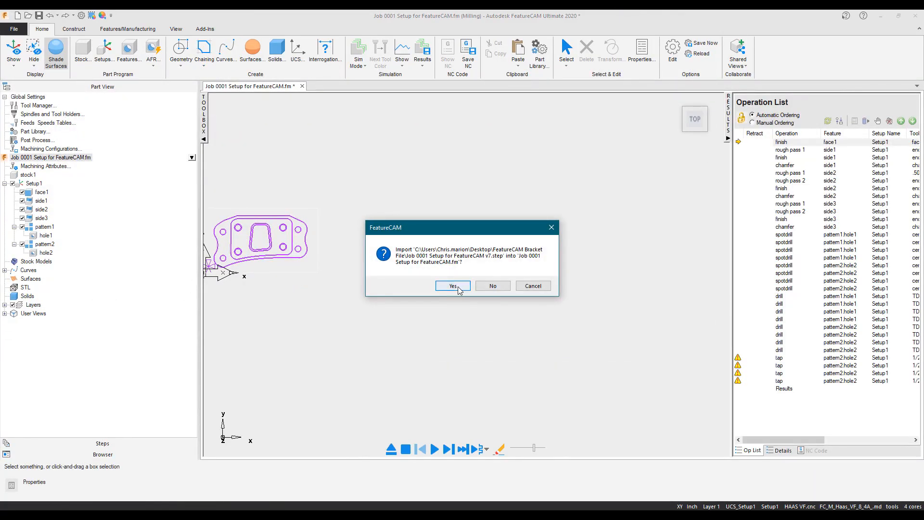
click(453, 286)
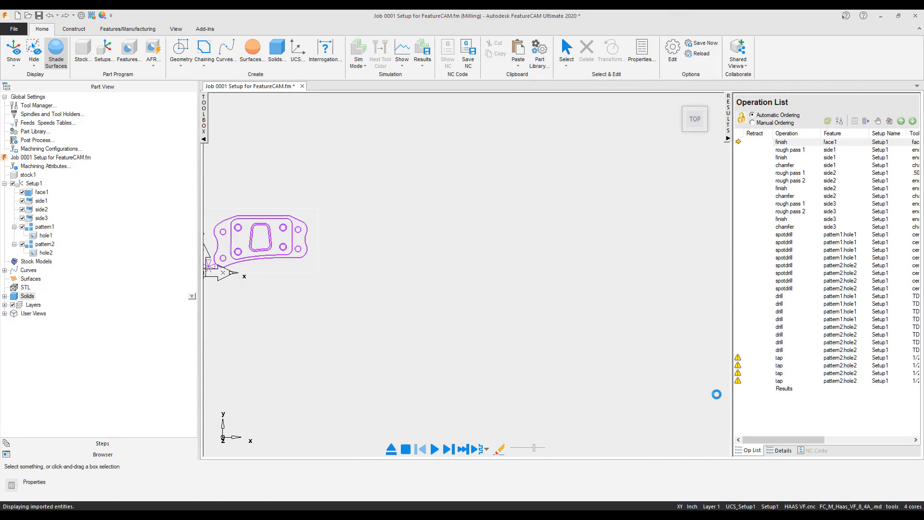
click(822, 354)
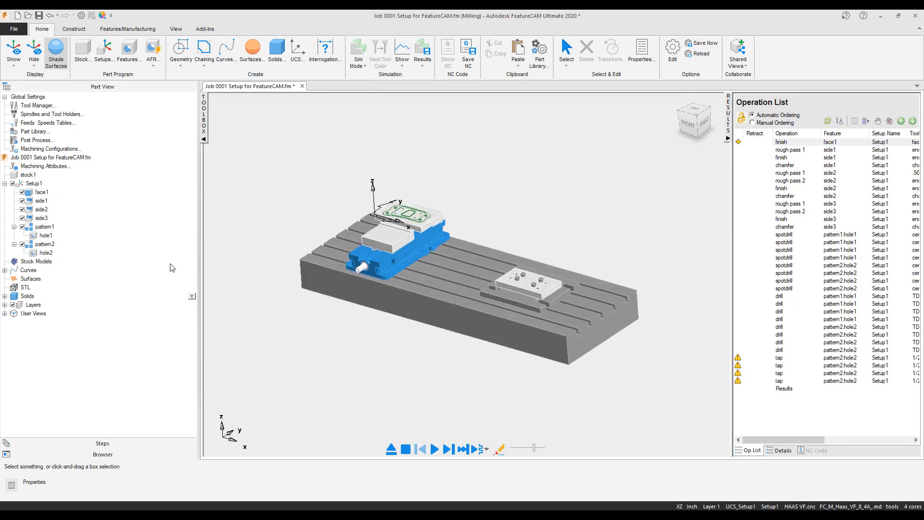
Delete the imported solids body1_23 and body1_9, the raw blocks on the fixture plate and in the vise.
click(4, 296)
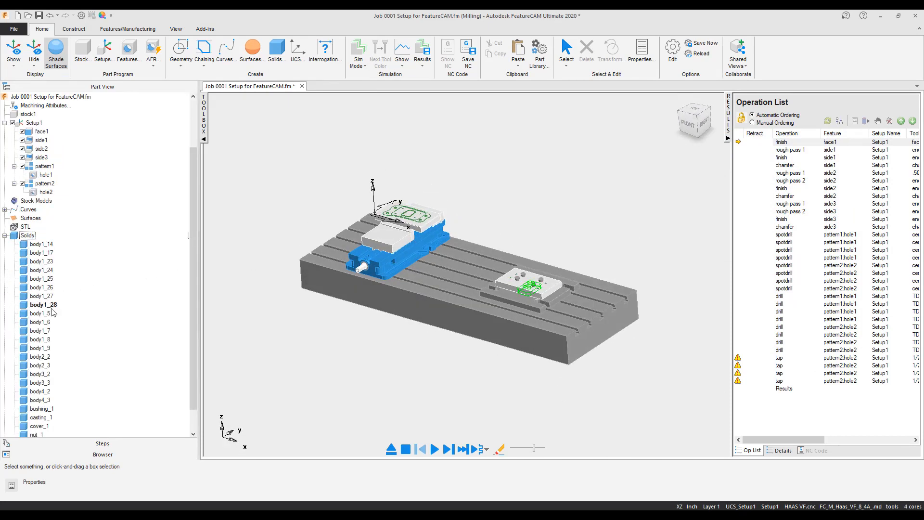
click(40, 262)
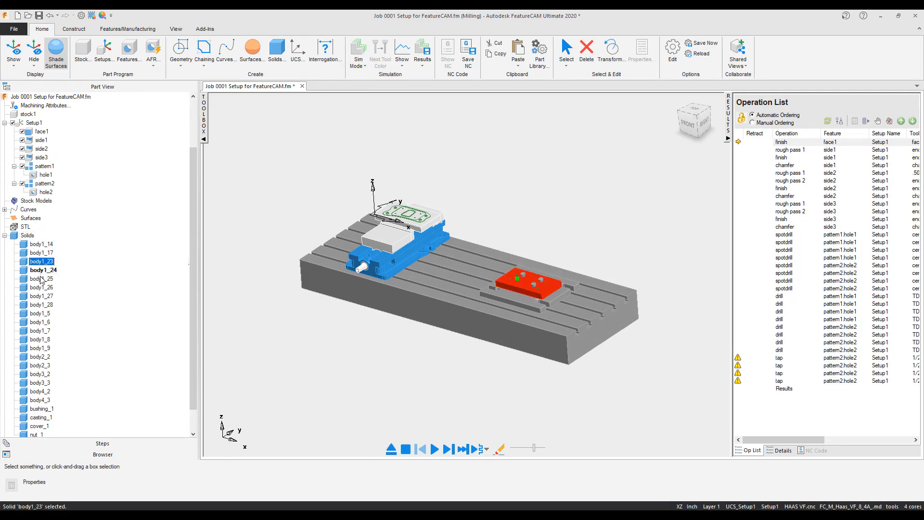
ctrl+click(46, 349)
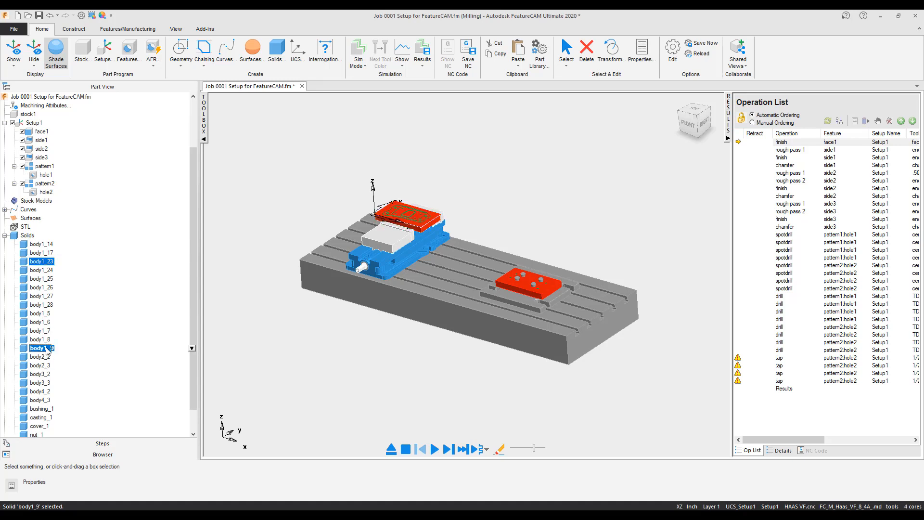
right_click(47, 350)
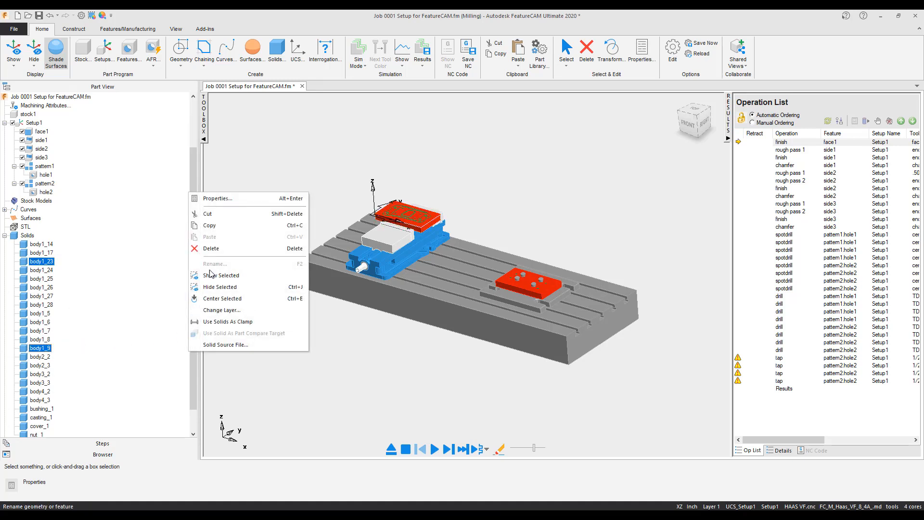
click(212, 248)
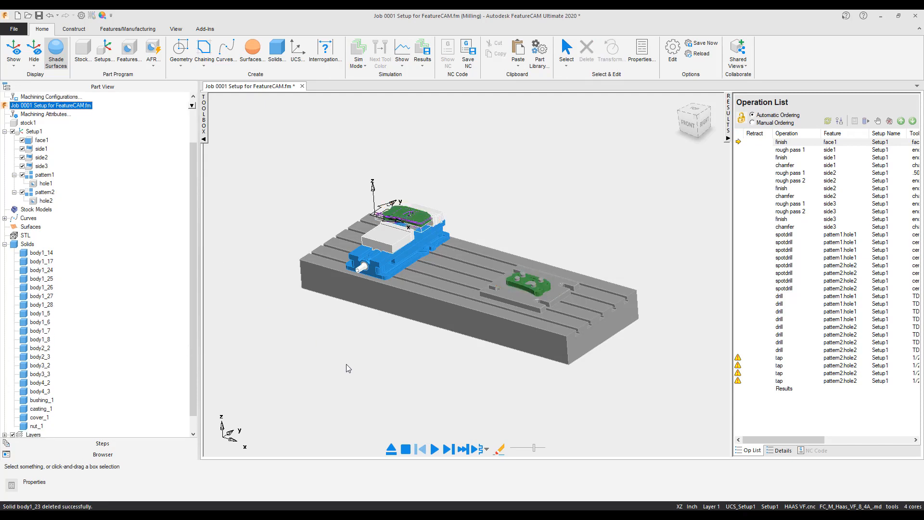
Rename the solid body1_17, the bracket on the fixture plate, as part2.
middle_drag(421, 378, 425, 371)
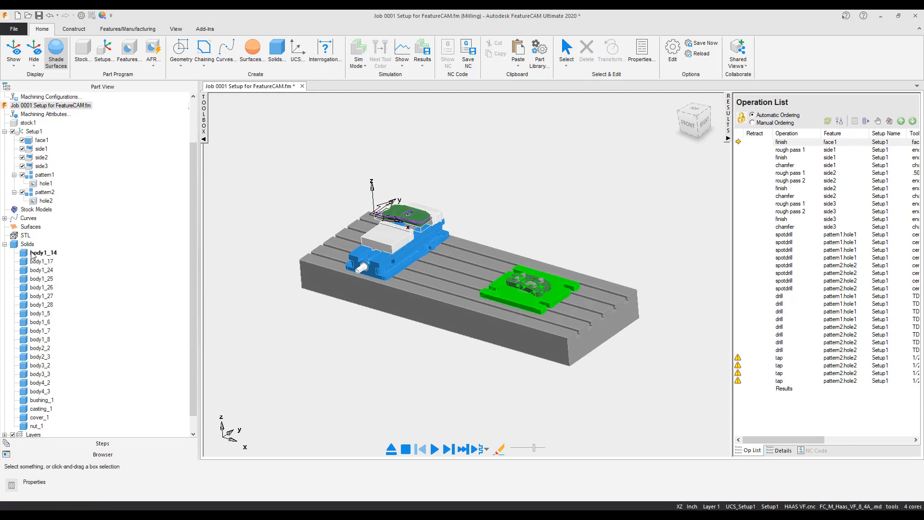
click(43, 261)
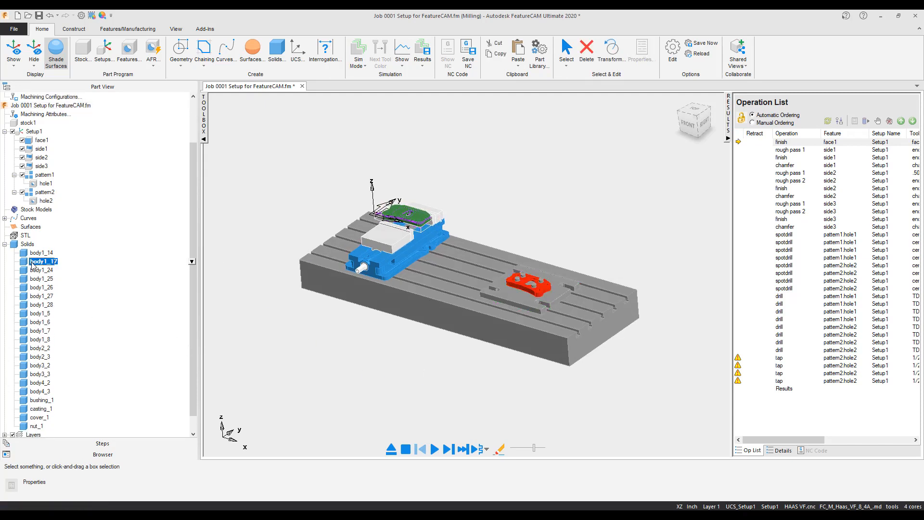
click(32, 265)
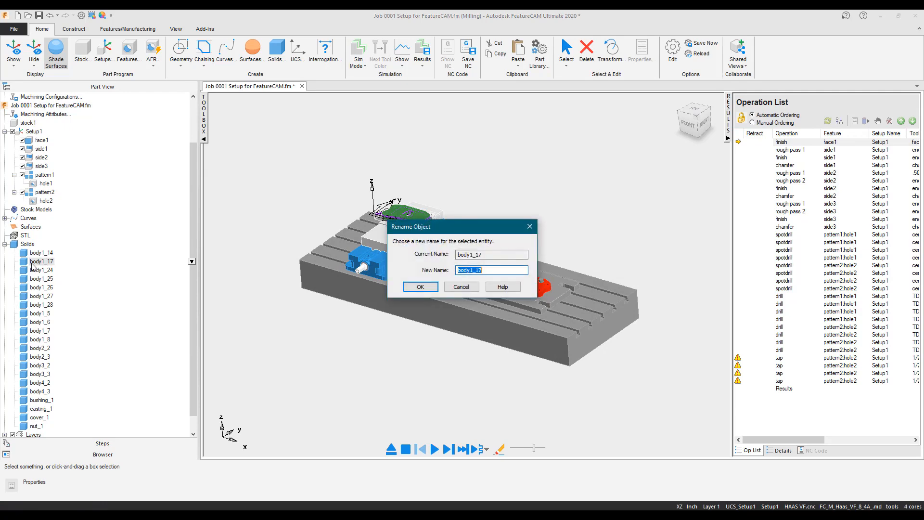
text(part2)
click(415, 288)
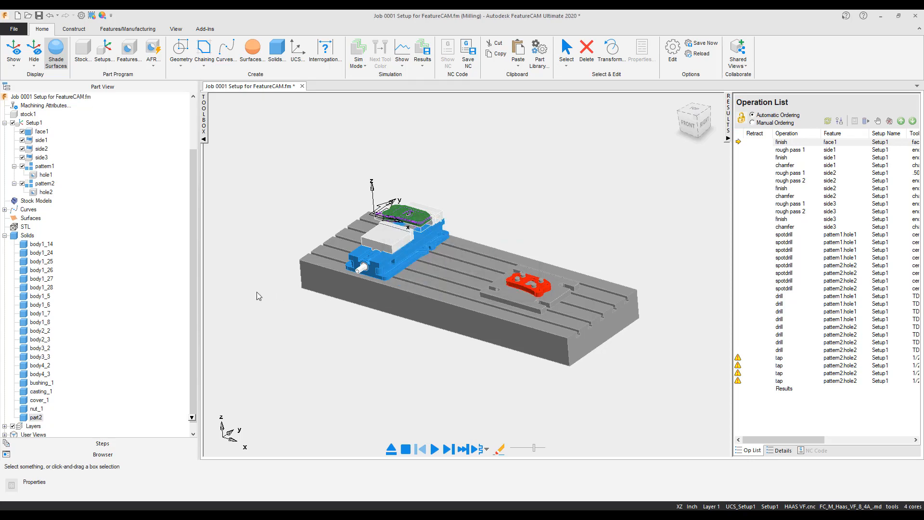
Rename the solid body1_8, the bracket in the vise, as part1.
click(41, 322)
click(40, 323)
text(part1)
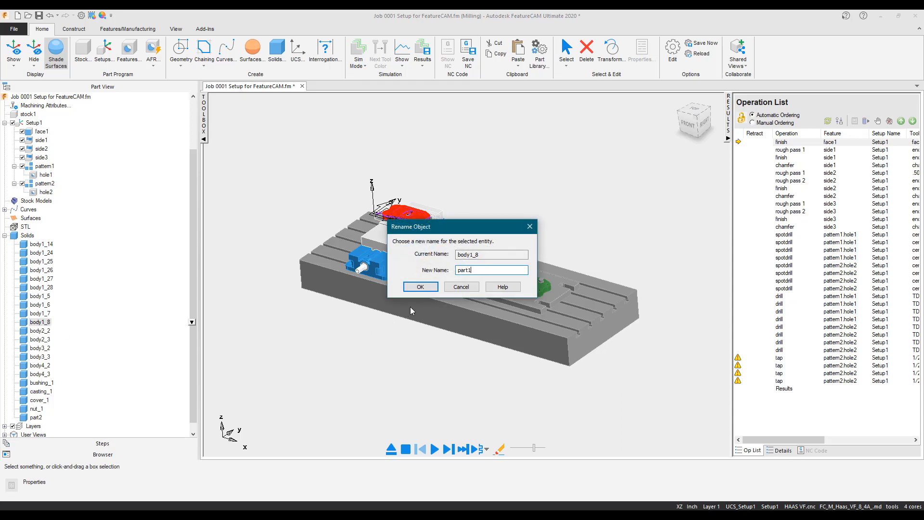
click(420, 287)
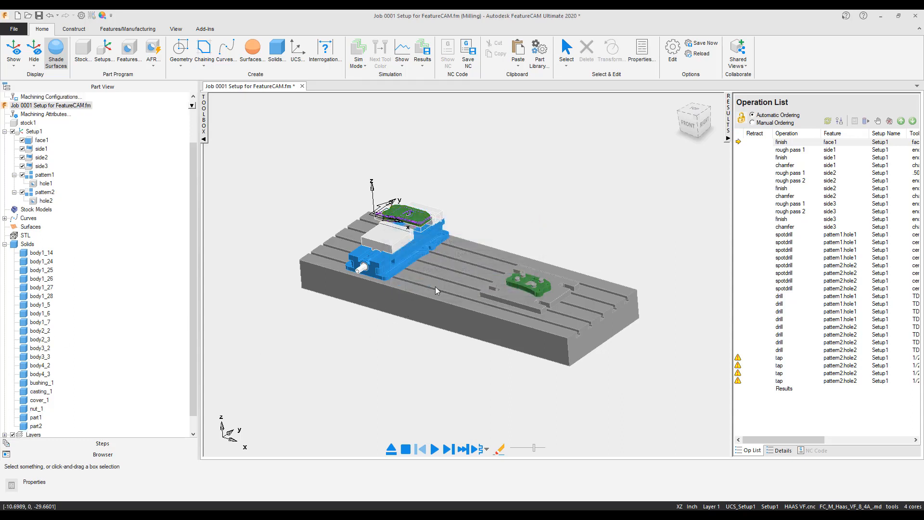
Designate all solids from body1_14 through nut_1 as clamps, leaving out part1 and part2.
middle_drag(505, 315, 485, 312)
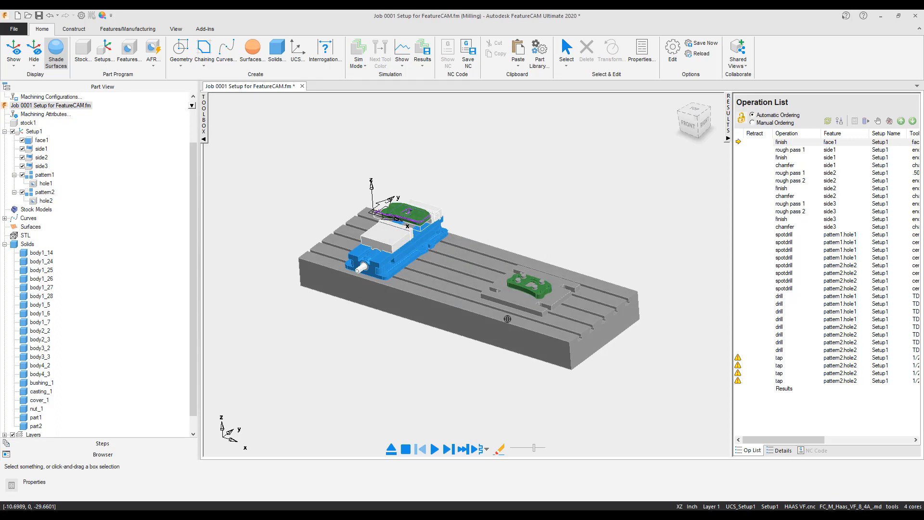
click(42, 252)
shift+click(43, 261)
shift+click(43, 270)
shift+click(43, 278)
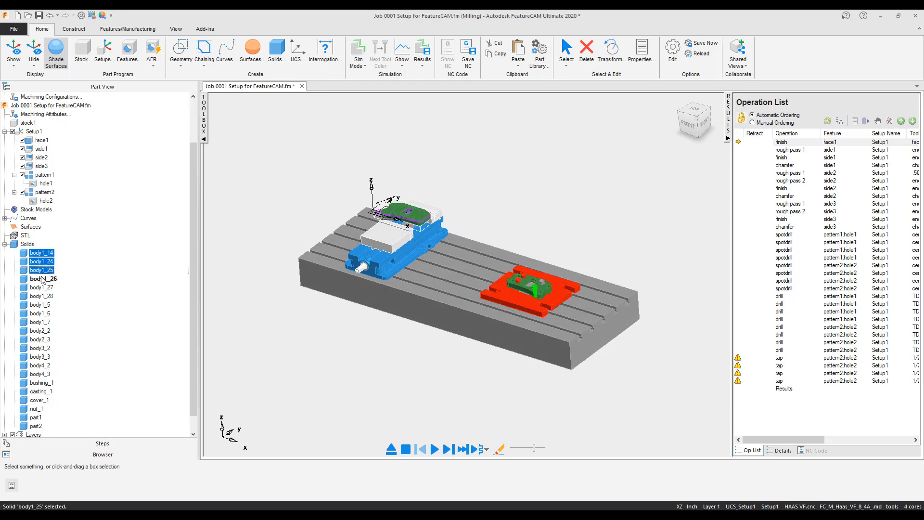
shift+click(42, 287)
shift+click(42, 295)
shift+click(39, 304)
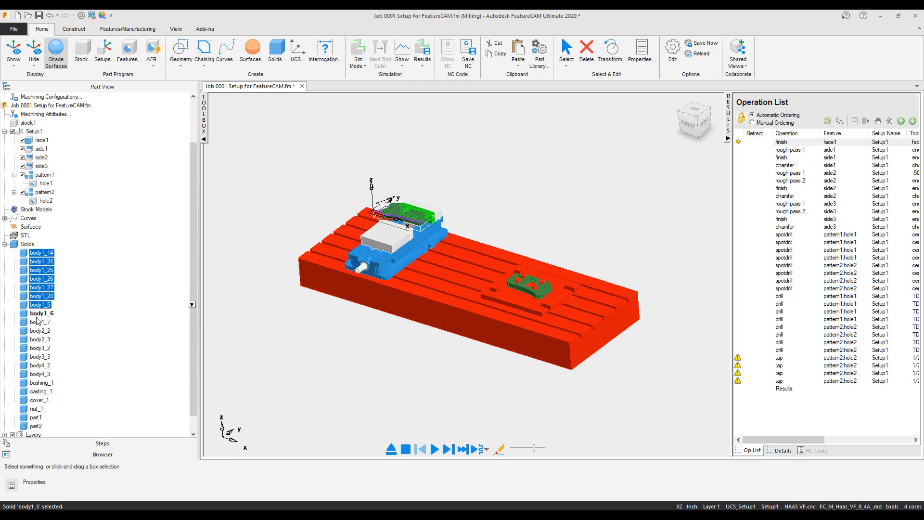
shift+click(39, 312)
shift+click(39, 322)
shift+click(40, 330)
shift+click(39, 339)
shift+click(37, 348)
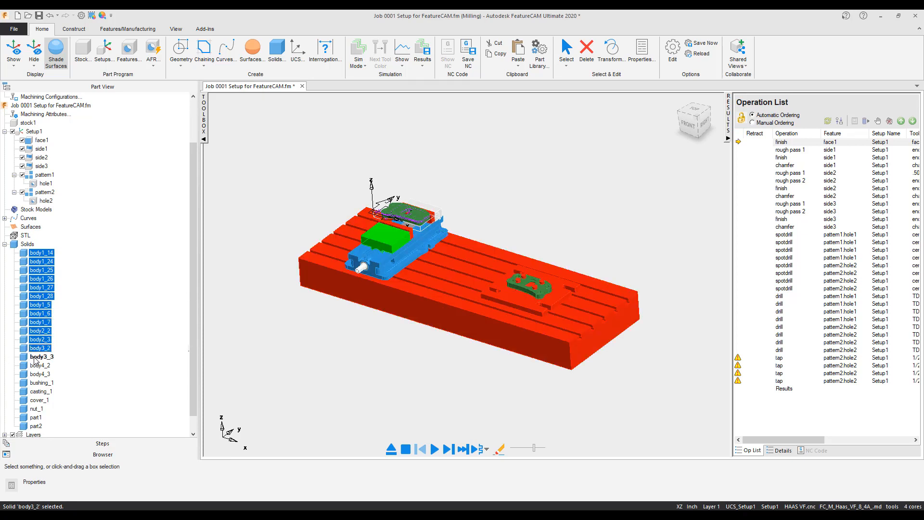
shift+click(37, 356)
shift+click(37, 365)
shift+click(38, 373)
shift+click(34, 384)
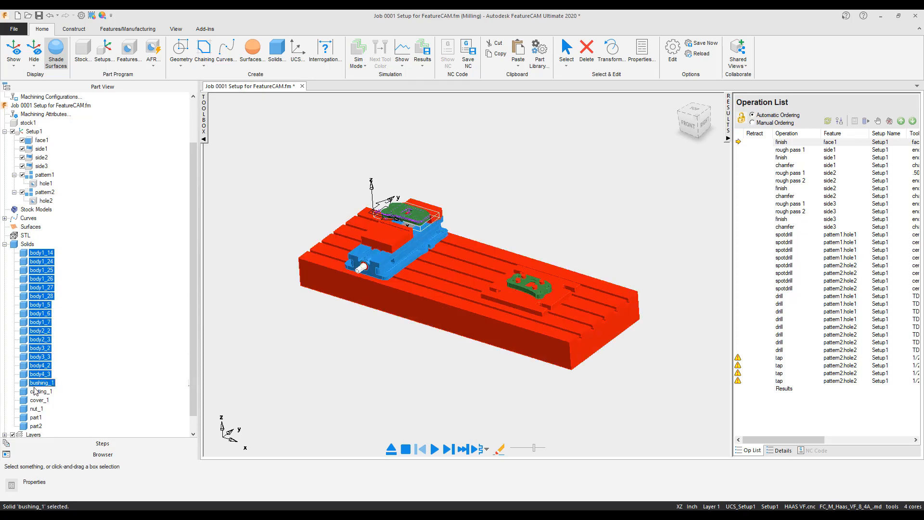
shift+click(34, 392)
shift+click(35, 400)
shift+click(35, 409)
right_click(189, 412)
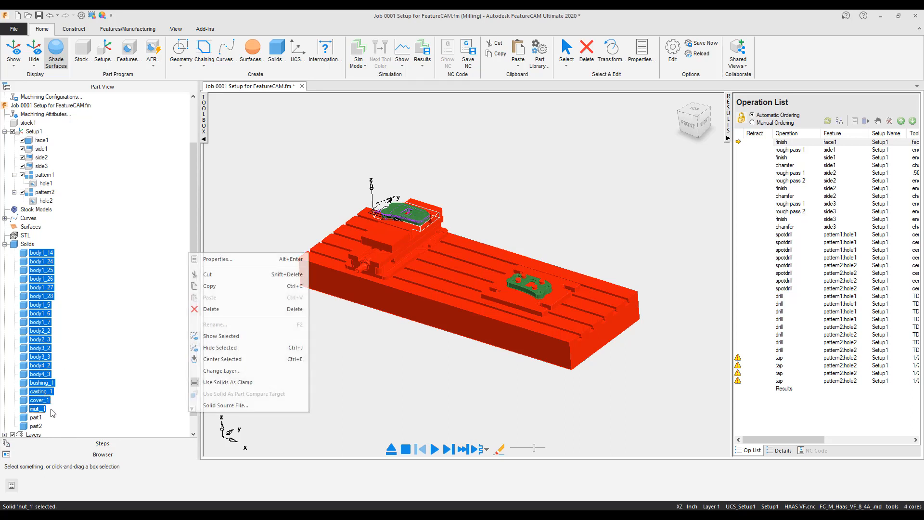
click(216, 384)
click(433, 388)
middle_drag(456, 309, 471, 321)
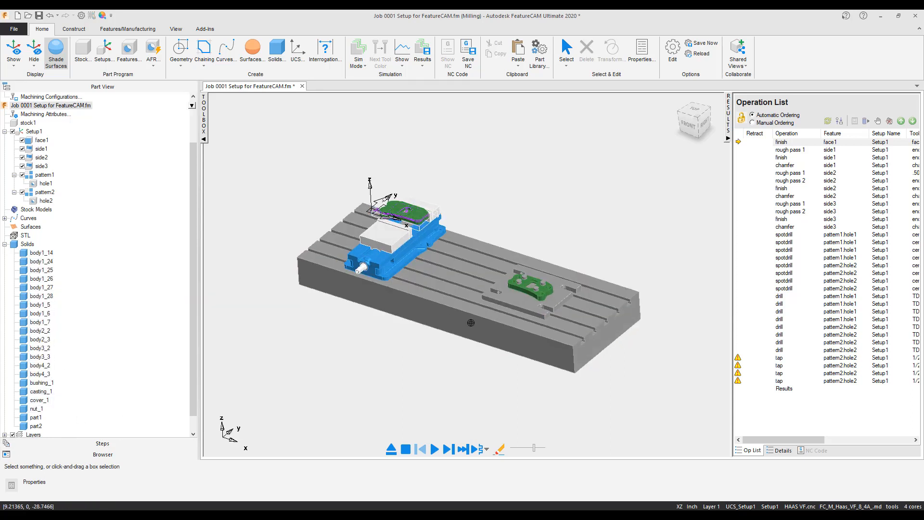
Import Job 0001 Setup1.stl from the FeatureCAM Bracket File folder into the open document and close the import wizard.
click(880, 16)
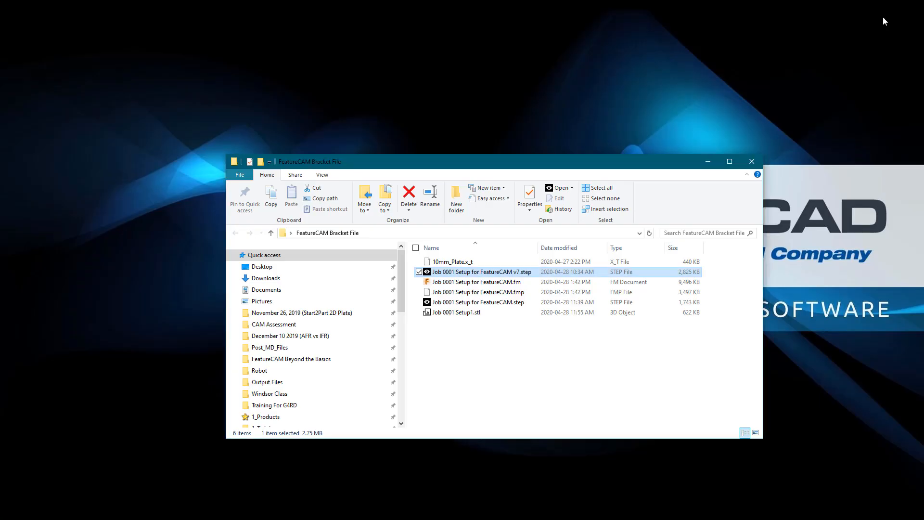
mouse_move(454, 313)
mouse_down()
mouse_move(496, 349)
mouse_move(568, 481)
mouse_move(568, 502)
mouse_move(470, 384)
mouse_move(464, 316)
mouse_up()
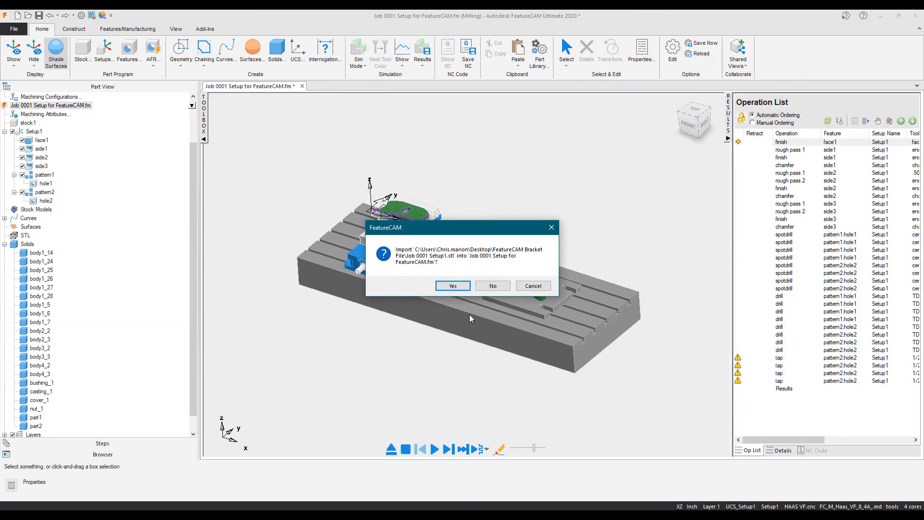
click(453, 286)
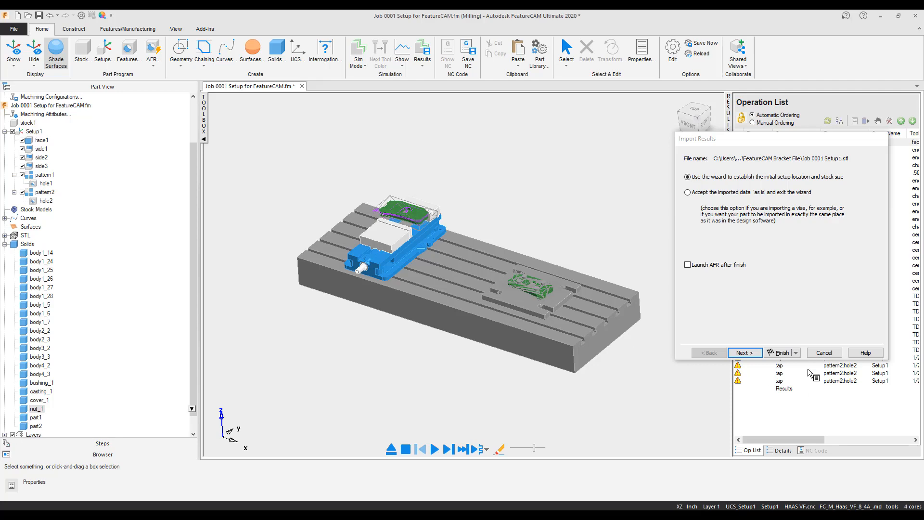
click(814, 354)
Examine the imported STL on the fixture plate from several angles and look at the options for saving simulation results.
mouse_move(594, 298)
middle_down()
mouse_move(481, 254)
mouse_move(587, 311)
middle_up()
middle_drag(510, 273, 533, 240)
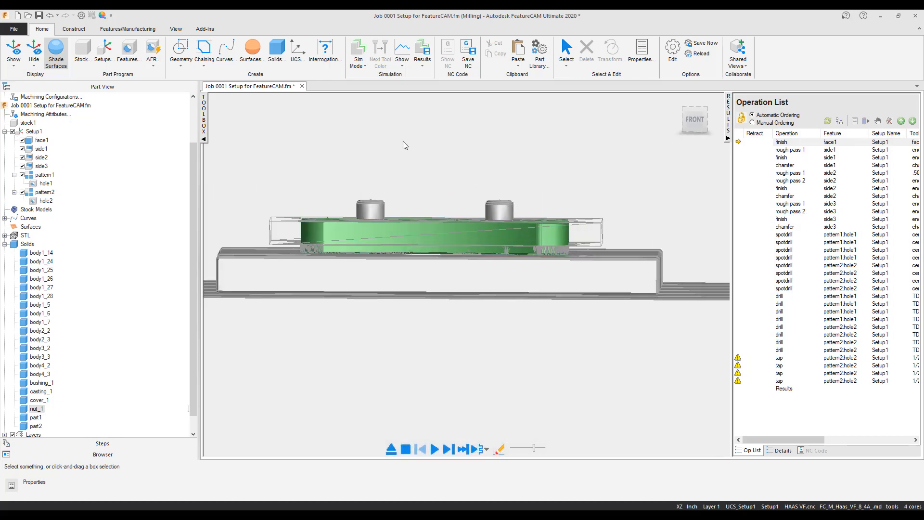
click(422, 62)
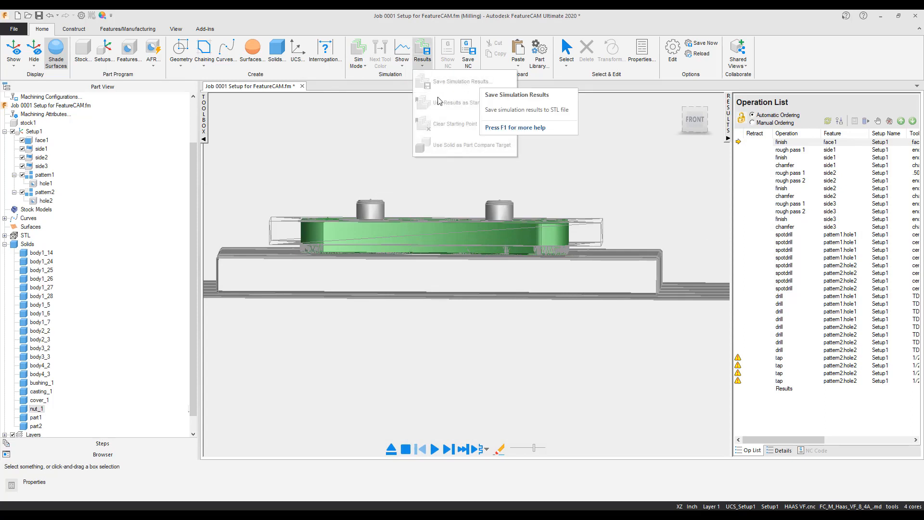
click(318, 149)
ctrl+middle_drag(460, 266, 462, 397)
middle_drag(452, 359, 414, 373)
middle_drag(388, 268, 351, 277)
middle_drag(553, 282, 554, 306)
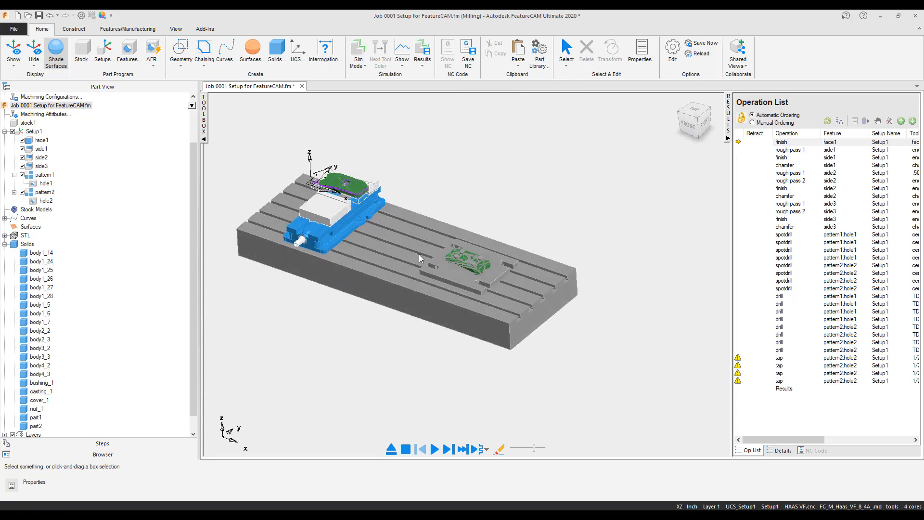
shift+middle_drag(414, 246, 466, 261)
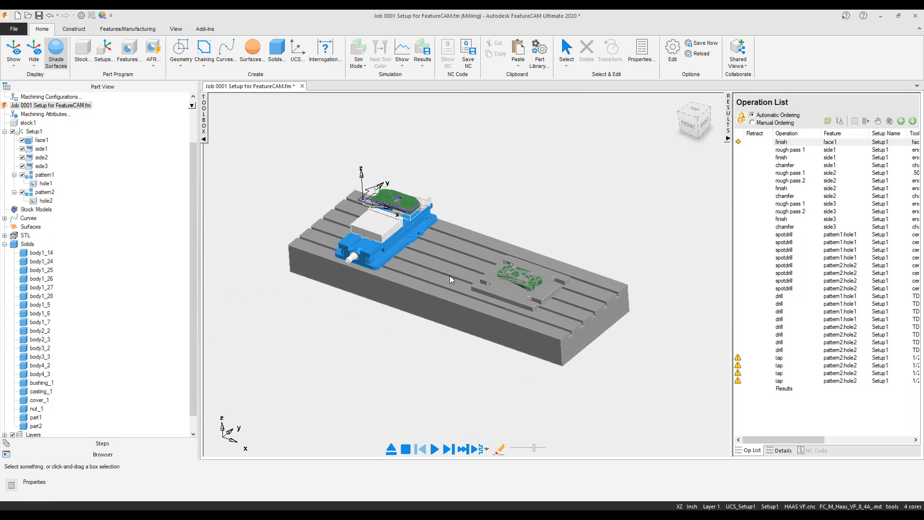
Select job 0001 setup1_30 as the stock solid of the user-defined stock1 and apply the stock properties.
click(5, 244)
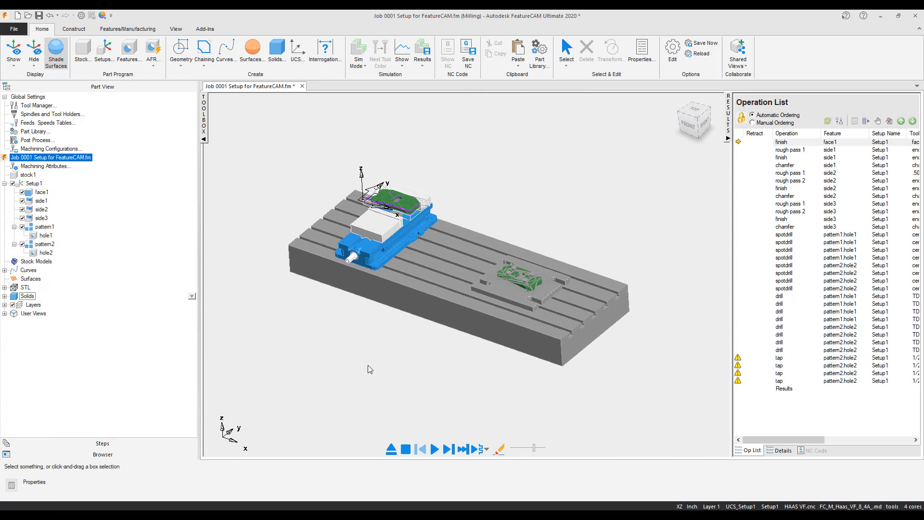
double_click(30, 176)
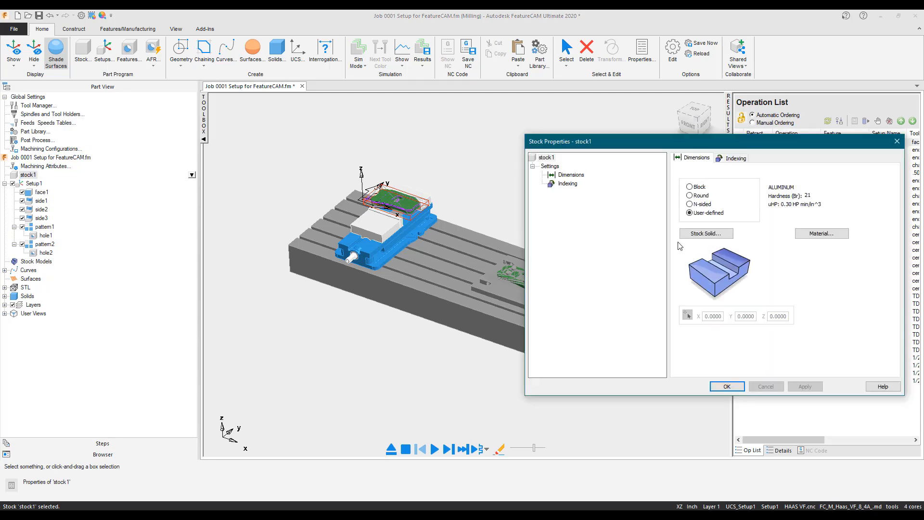
click(700, 235)
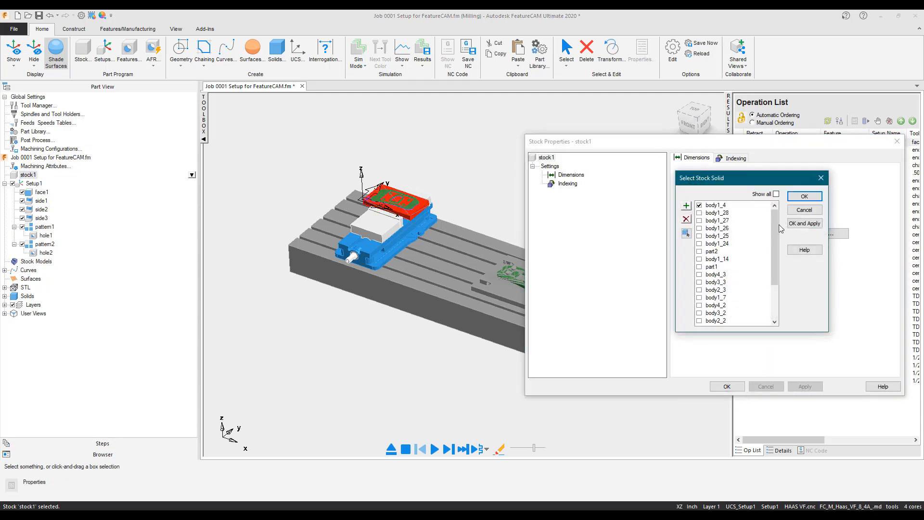
scroll(780, 226, down, 3)
click(701, 320)
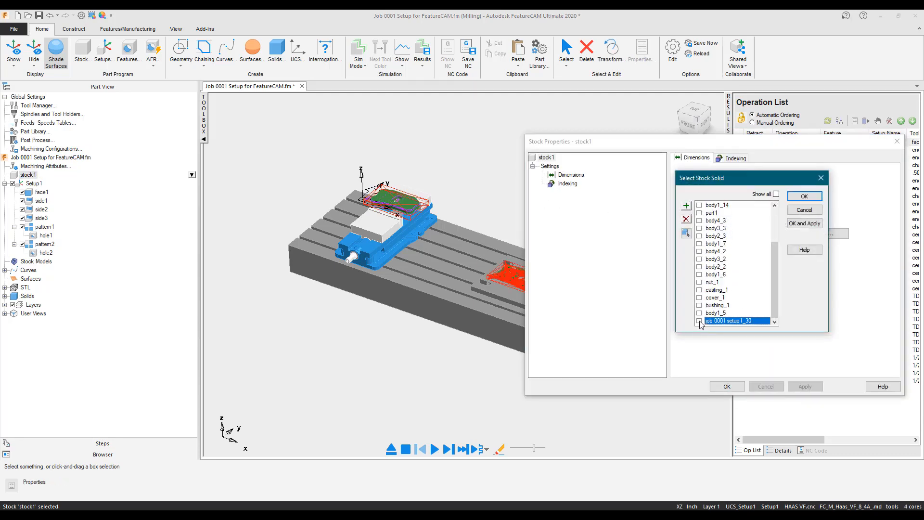
click(699, 321)
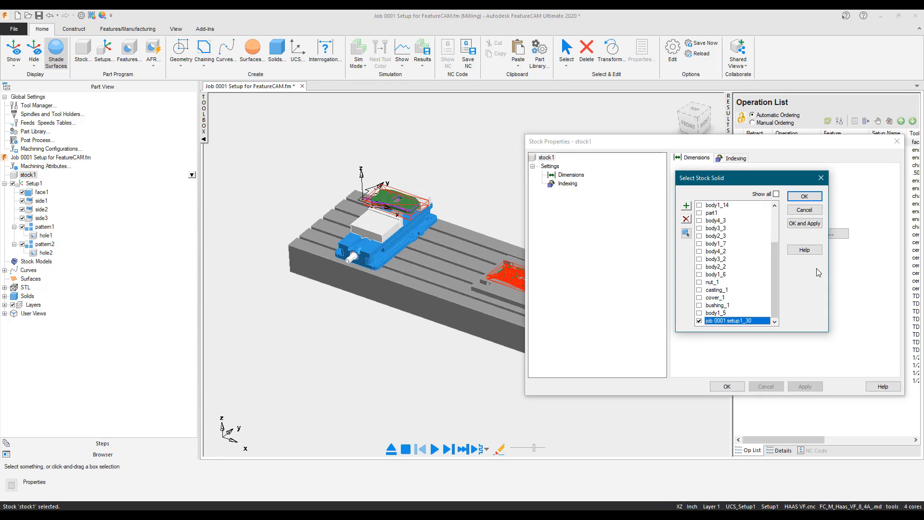
click(803, 224)
click(732, 389)
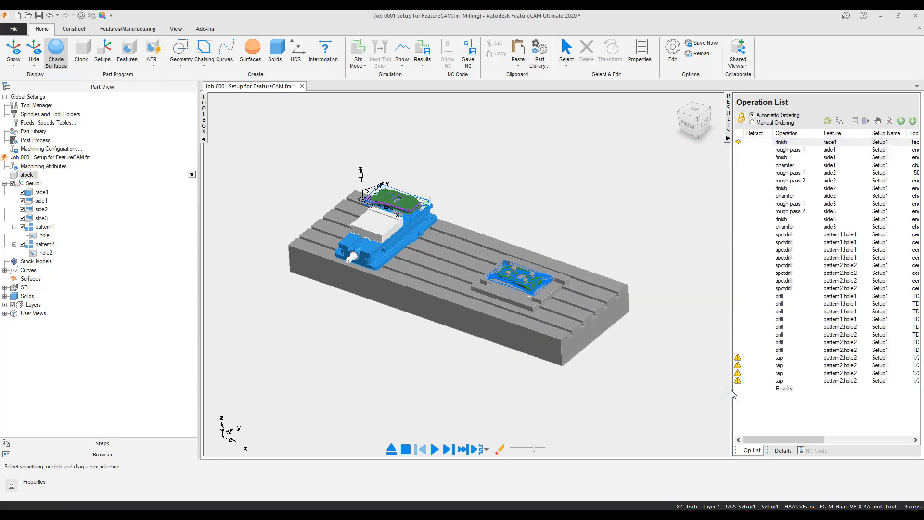
Start automatic feature recognition on the part2 solid and advance to the feature selection for Setup1.
click(152, 50)
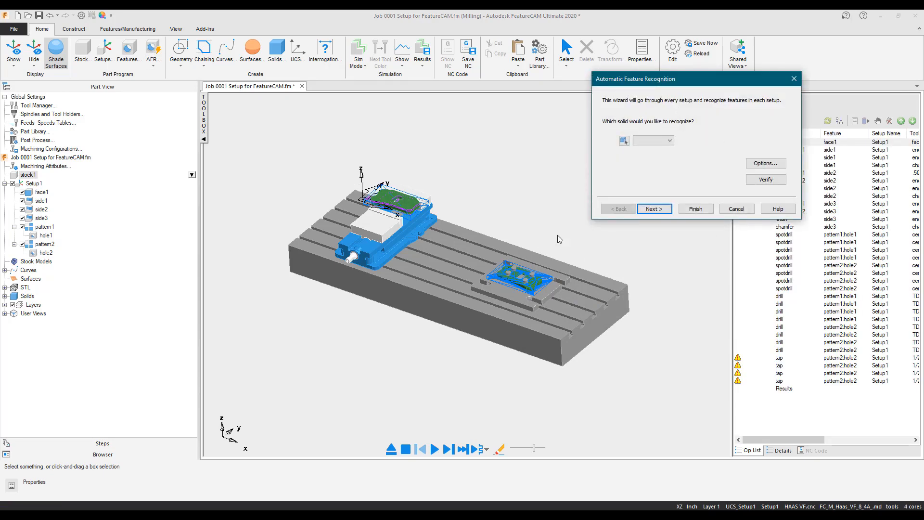
click(670, 141)
click(643, 155)
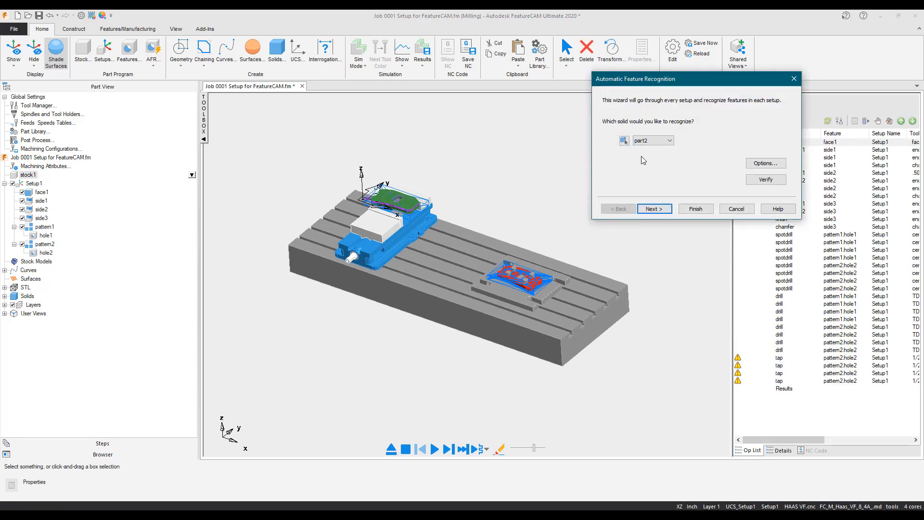
click(667, 210)
click(661, 210)
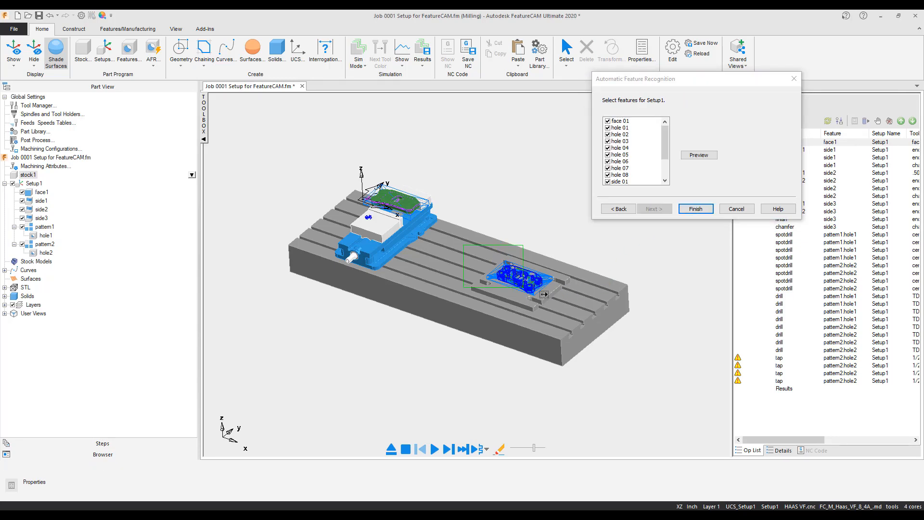
Exclude face 01, hole 05 through hole 08 and side 03 from the recognized features and create the remaining ones.
scroll(543, 302, up, 5)
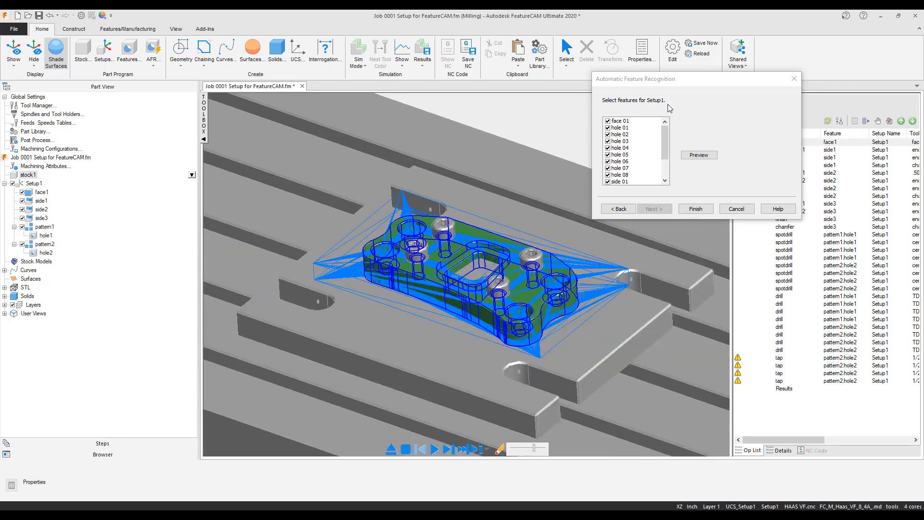
click(608, 122)
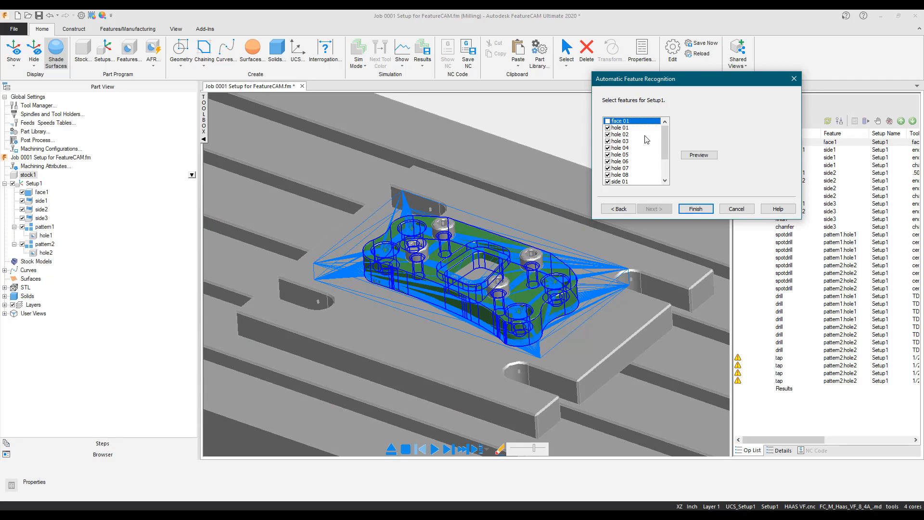
click(608, 155)
click(607, 162)
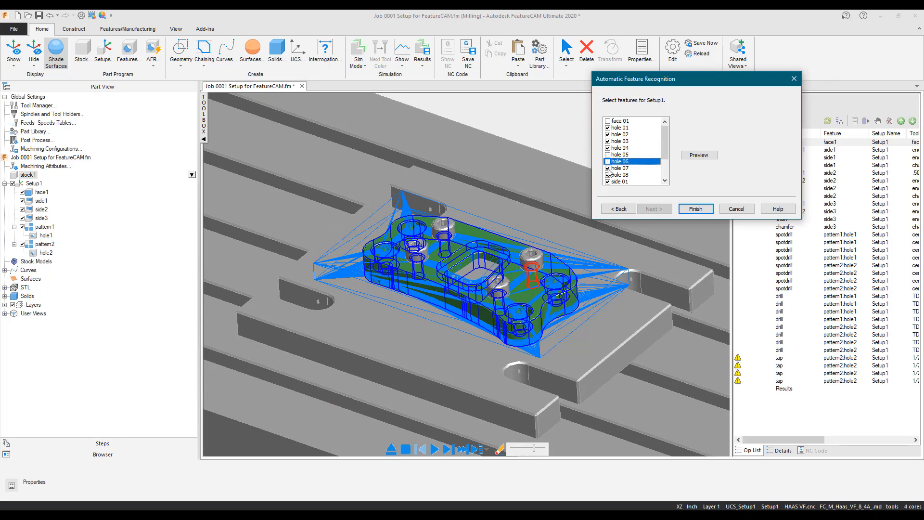
click(608, 168)
click(608, 176)
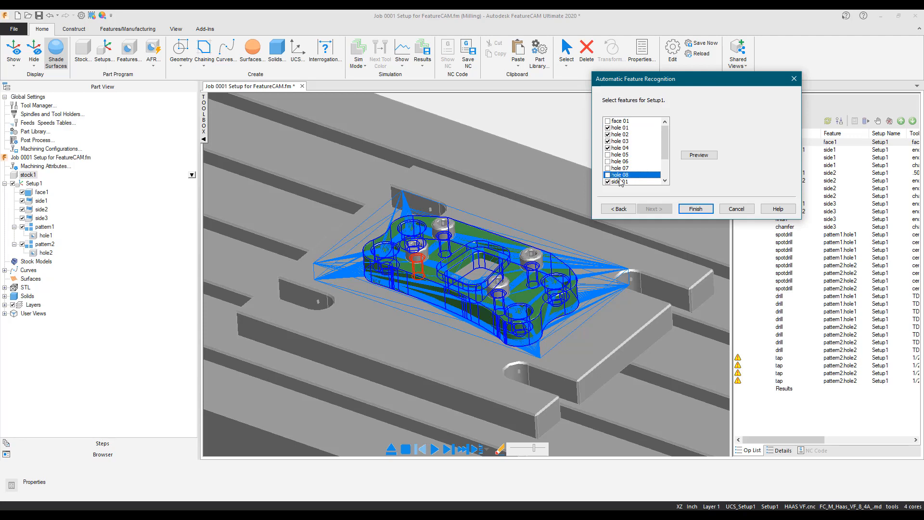
drag(666, 144, 665, 169)
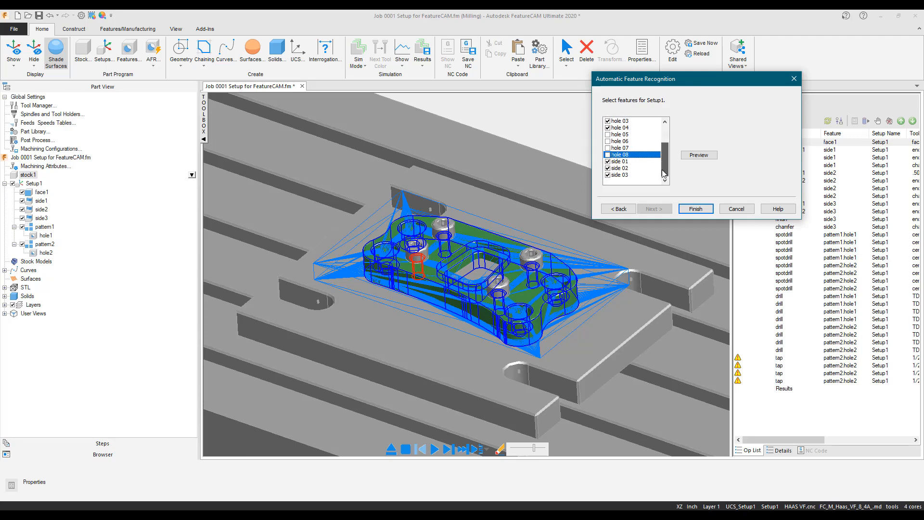
click(617, 176)
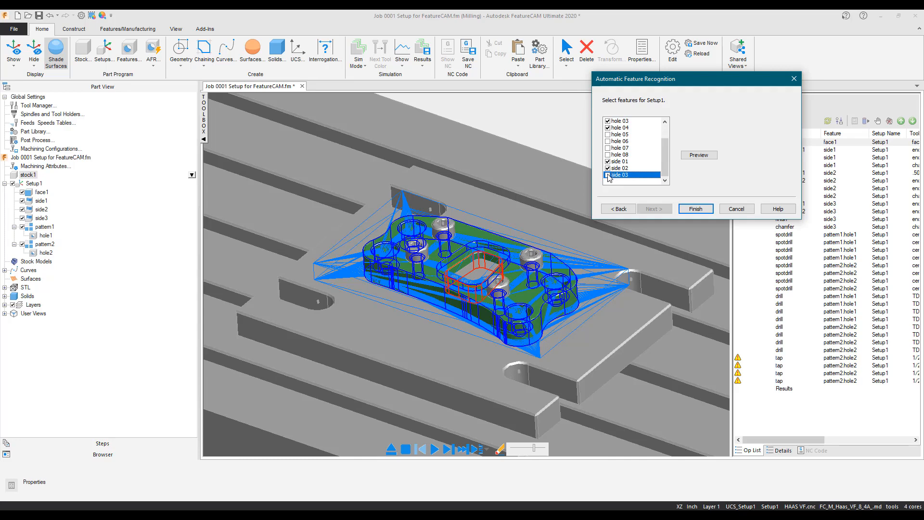
click(696, 209)
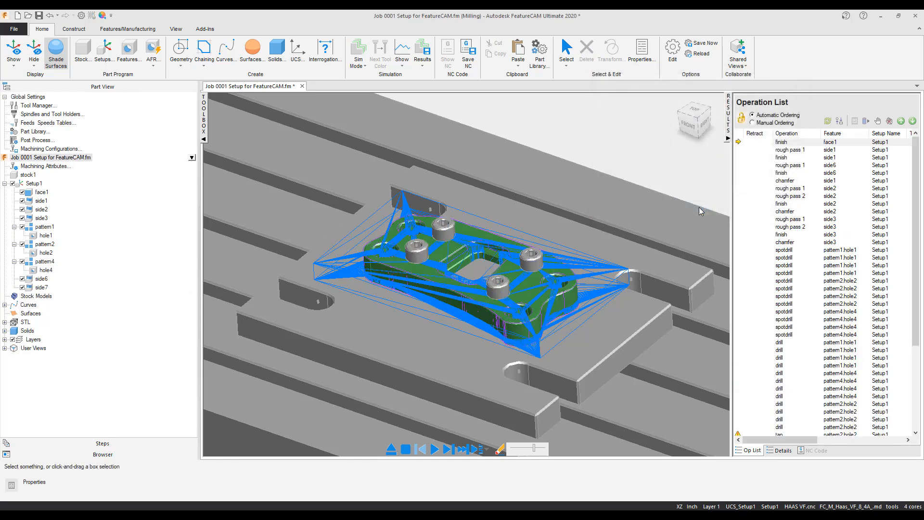
Set the overall depth of the counterbored holes in pattern4 to 0.615 and apply it.
click(40, 262)
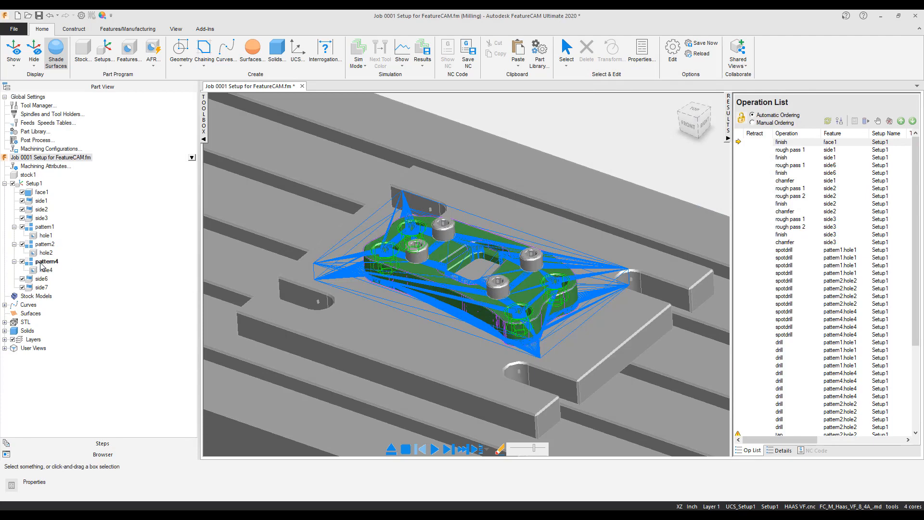
double_click(40, 263)
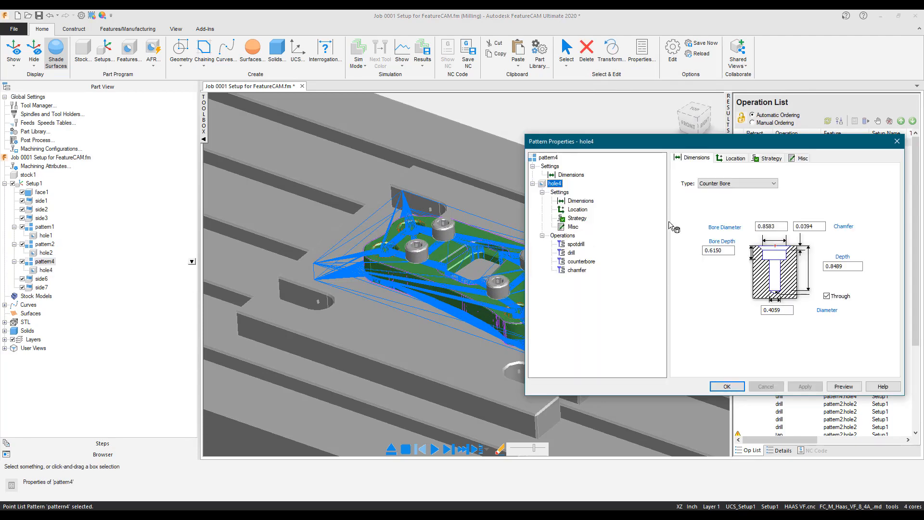
drag(848, 267, 779, 269)
text(.615)
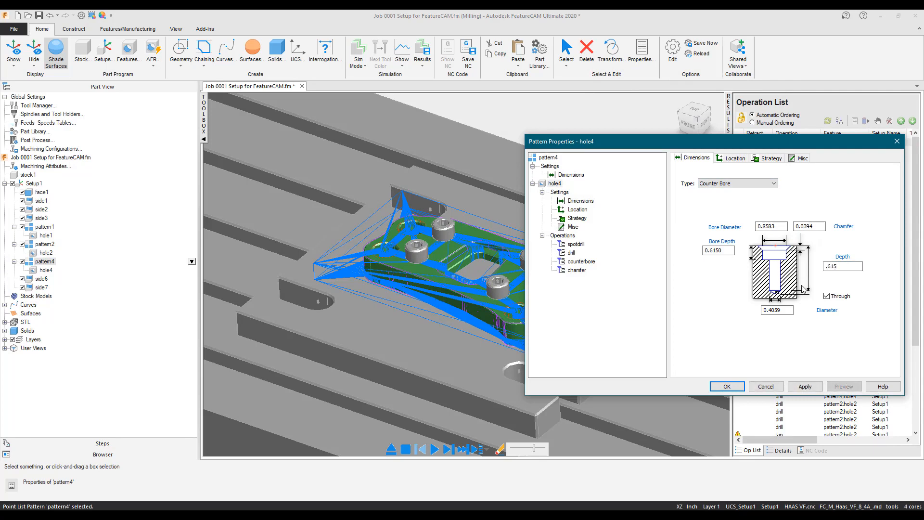
click(805, 386)
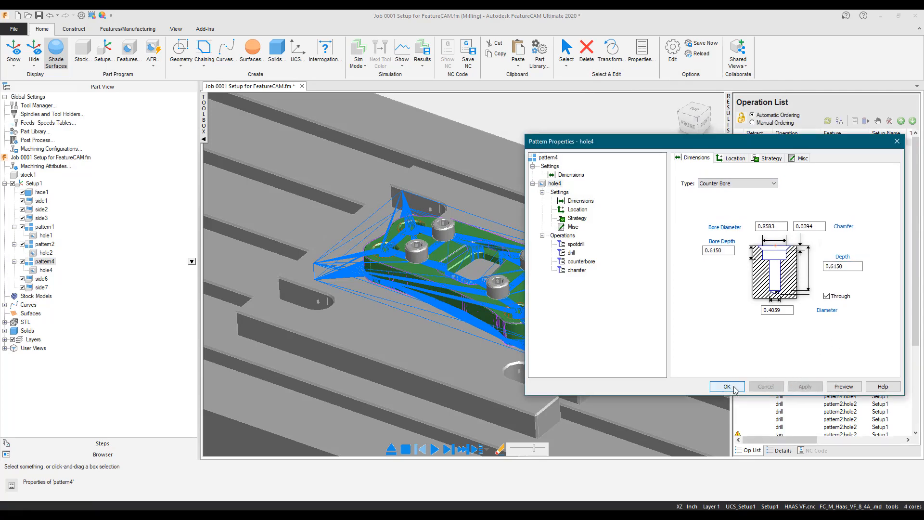
click(734, 388)
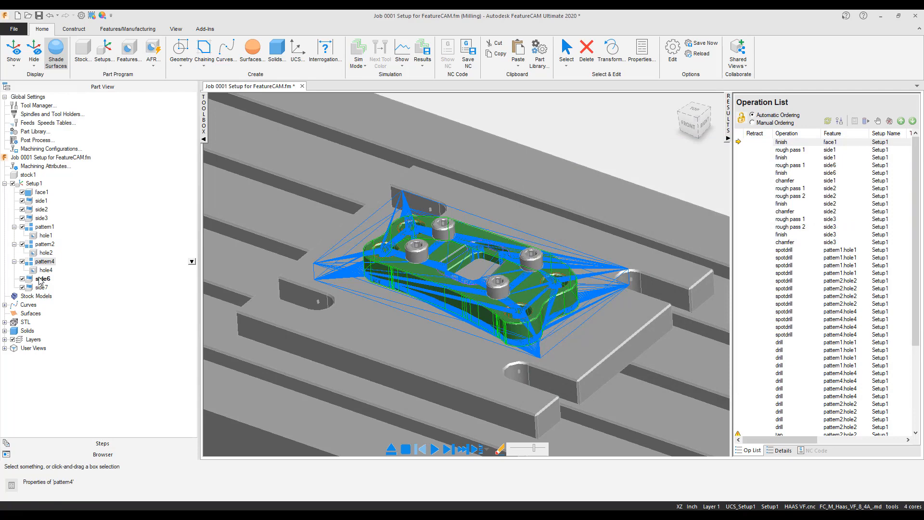
Give the side6 feature a 0.04 chamfer and a depth of 0.75.
double_click(42, 279)
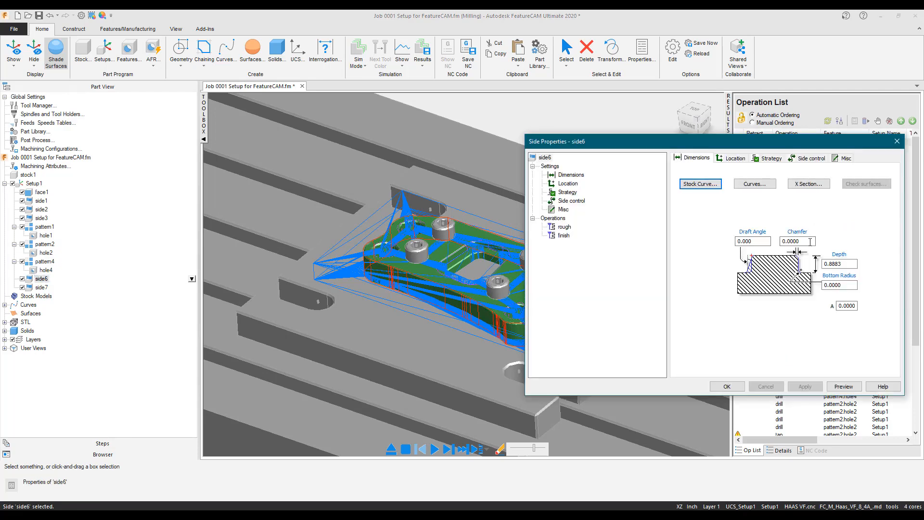
drag(805, 242, 716, 244)
text(0.04)
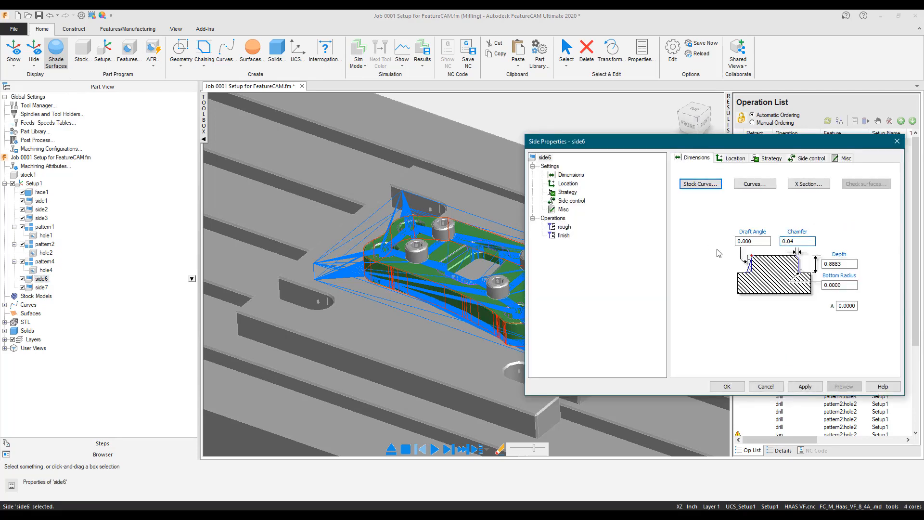
key(Tab)
text(0.75)
click(804, 386)
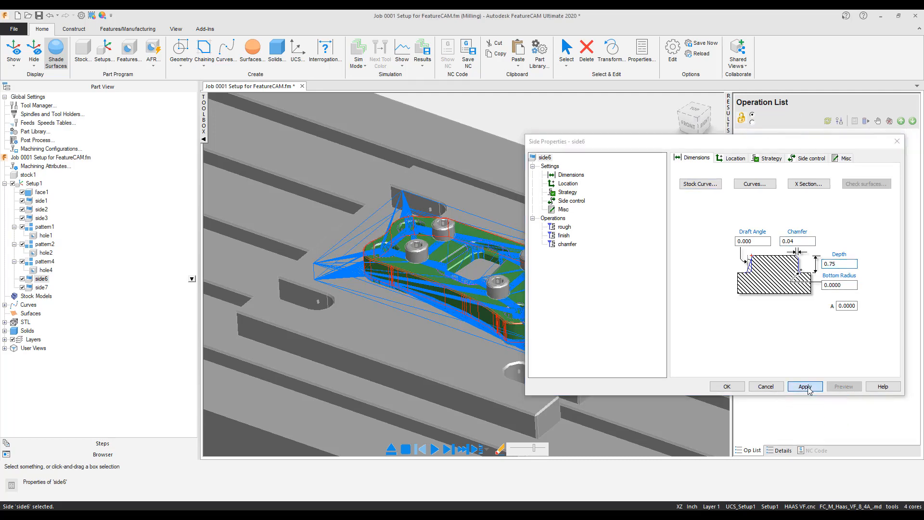
click(727, 386)
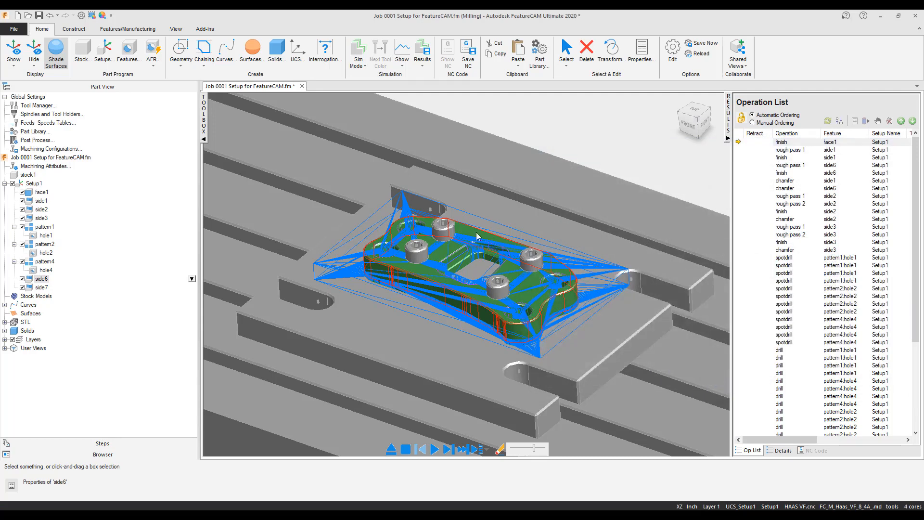
Add a 0.04 chamfer to the side7 feature around the central opening.
double_click(29, 288)
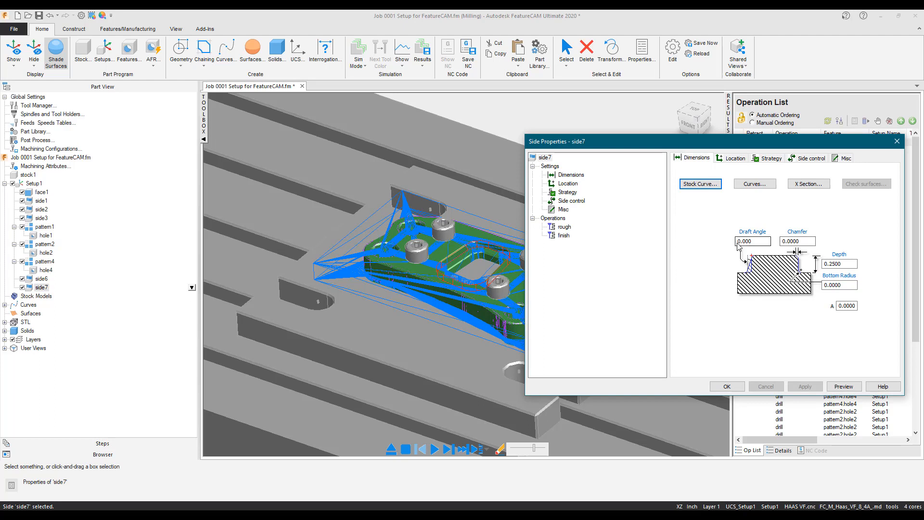
double_click(809, 242)
text(0.04)
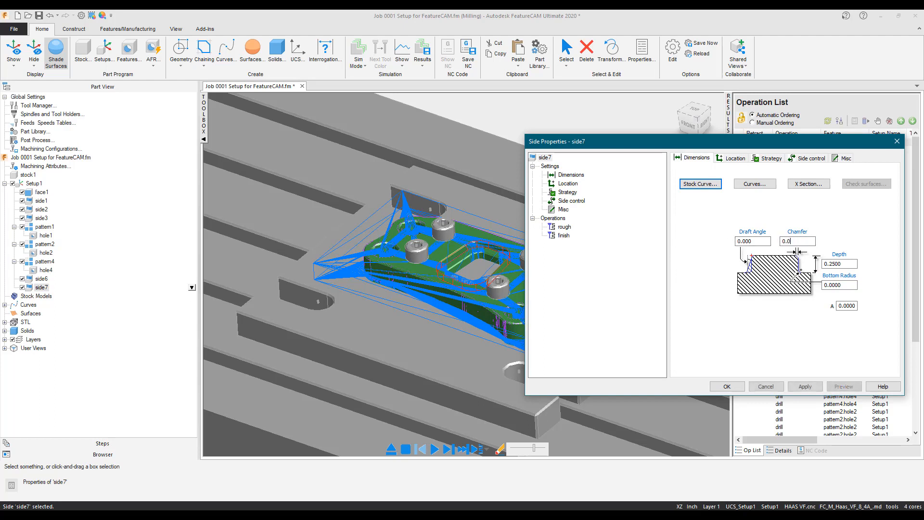
click(805, 386)
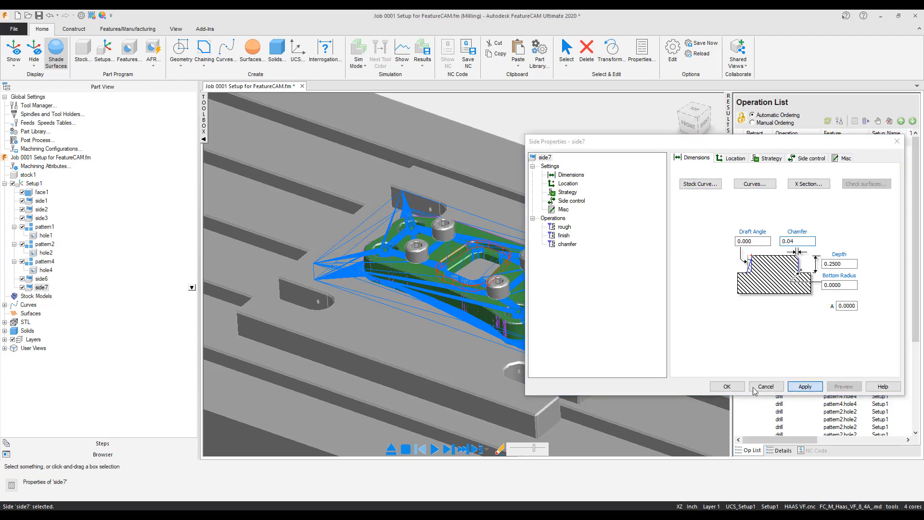
click(727, 387)
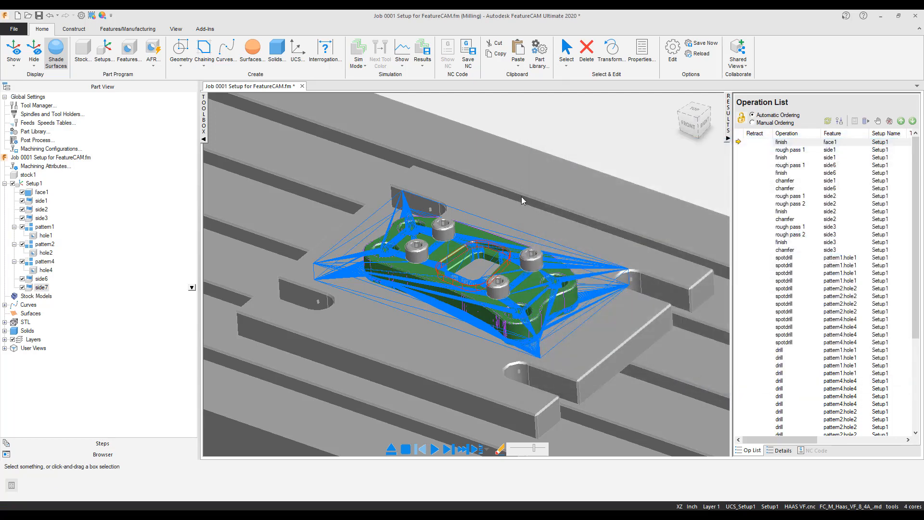
Run the machining simulation for both the vise part and the fixture plate part, and exit it.
scroll(452, 264, down, 3)
scroll(452, 278, down, 1)
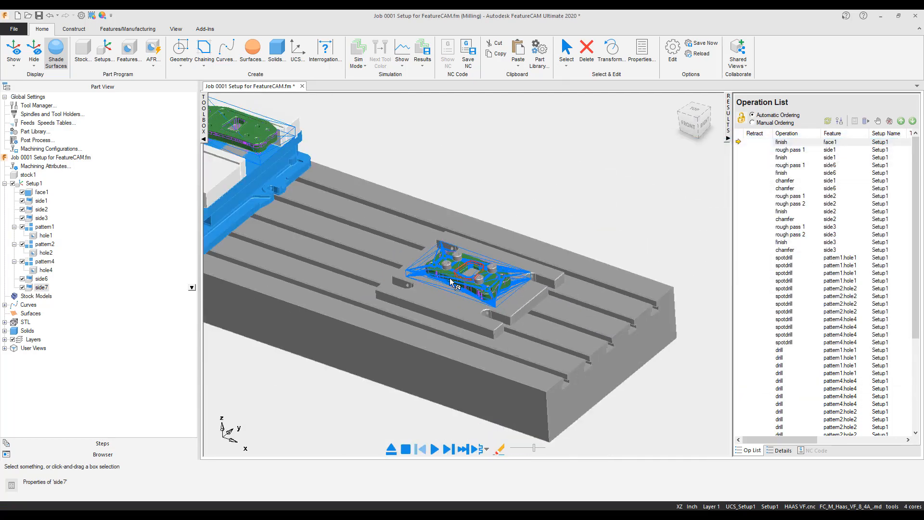
middle_drag(410, 246, 501, 313)
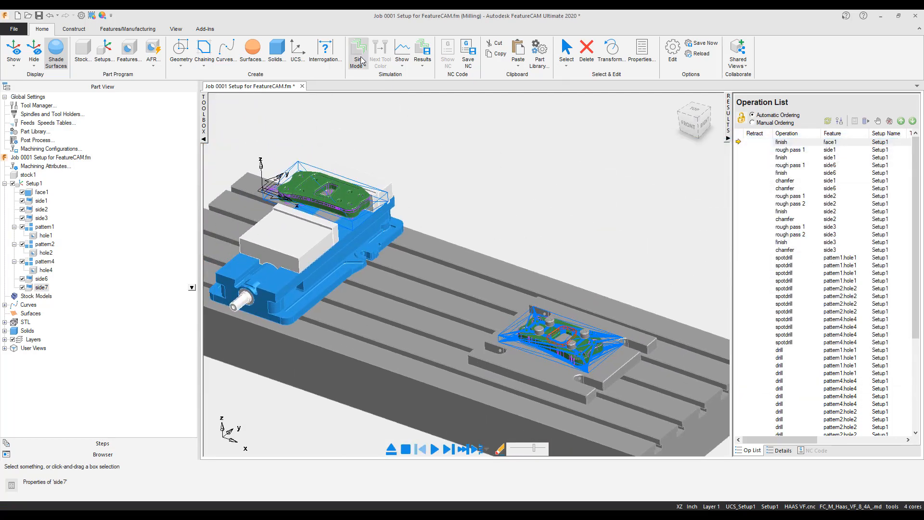
click(435, 449)
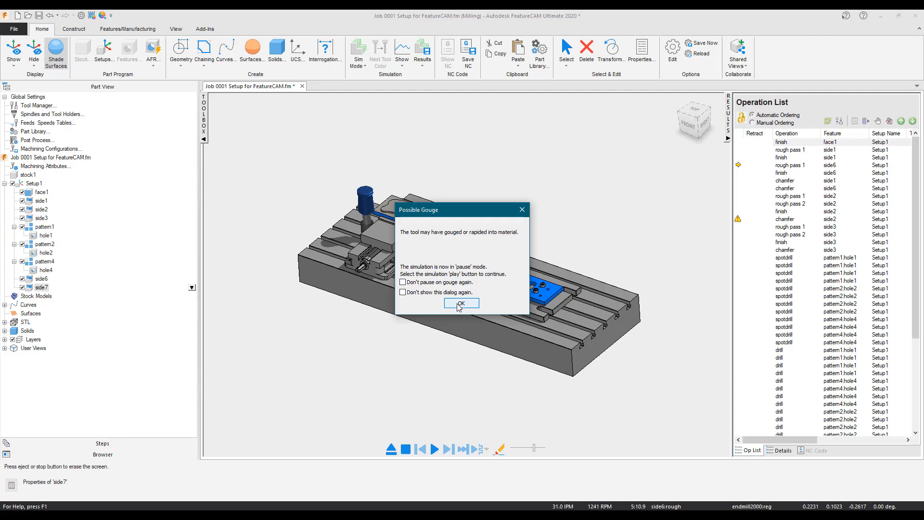
click(461, 303)
click(390, 450)
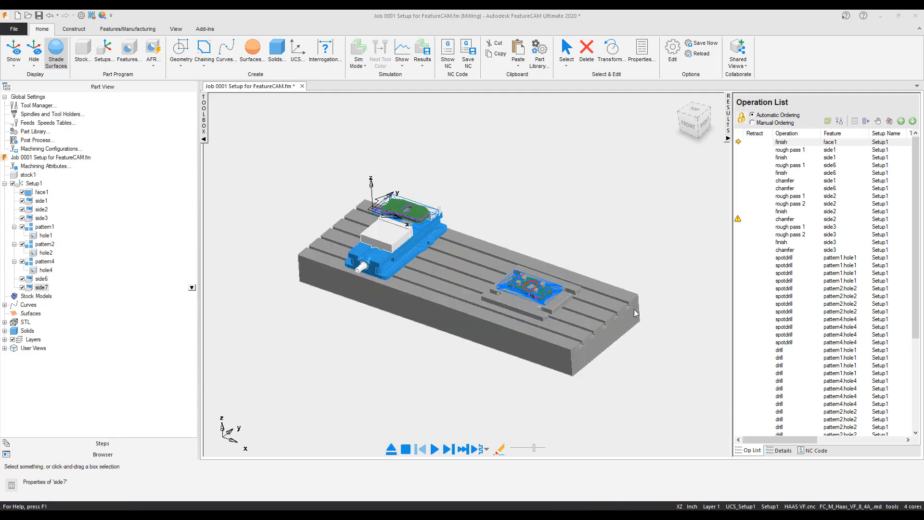
Begin a corner-based rectangle curve, snapping its corner point to the upper-left stock endpoint of the fixture plate part as seen from above.
click(694, 109)
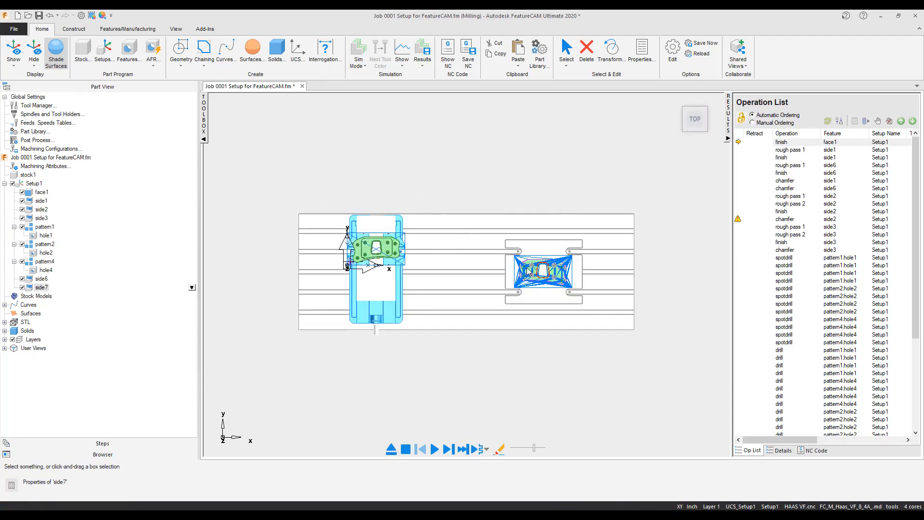
ctrl+shift+middle_drag(503, 246, 577, 297)
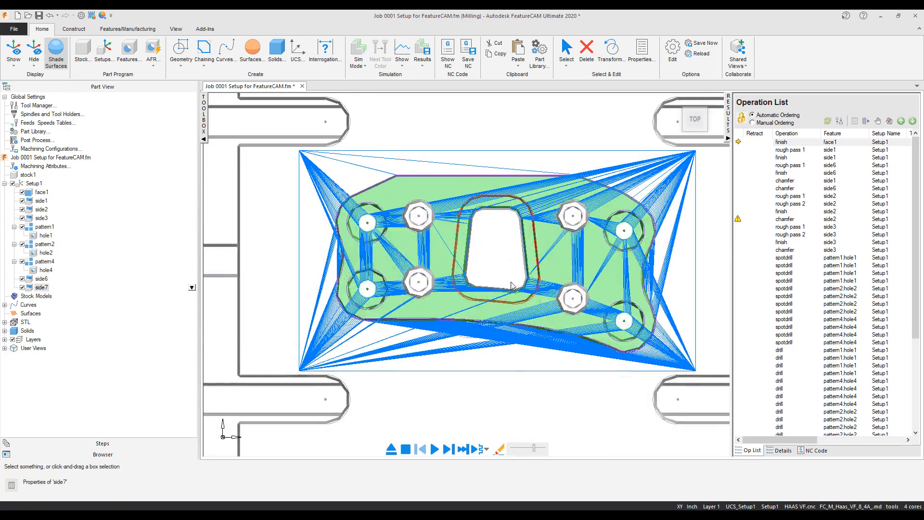
scroll(499, 284, down, 1)
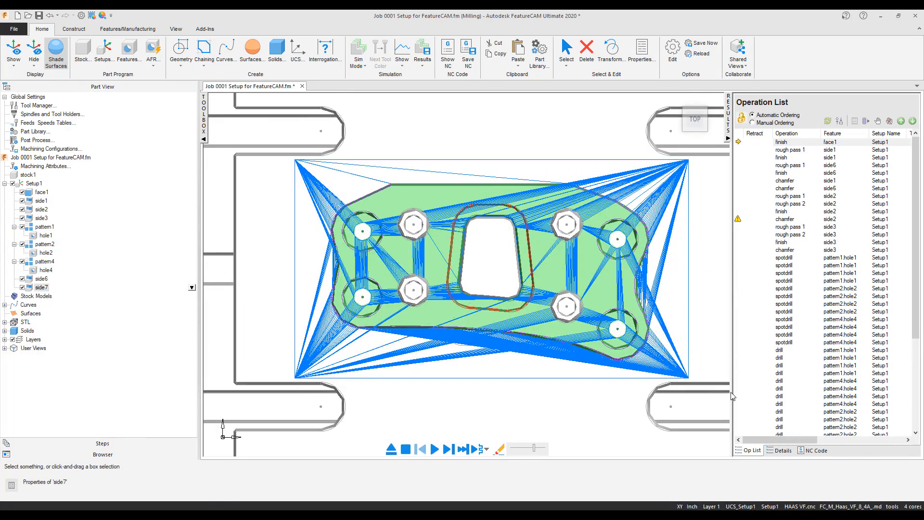
click(77, 30)
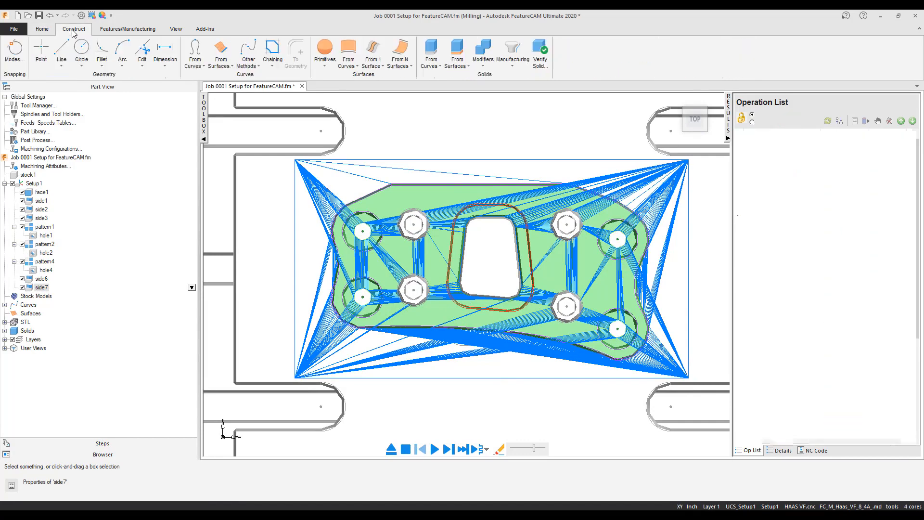
click(248, 65)
click(250, 143)
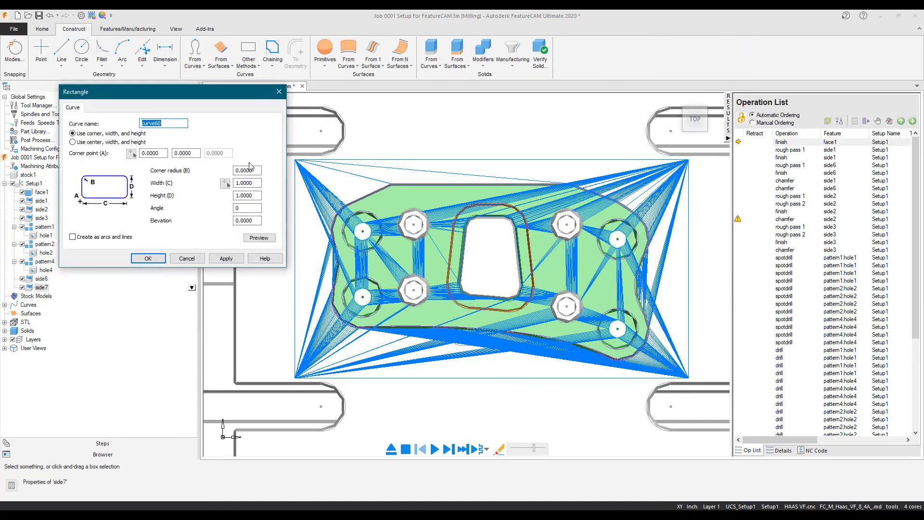
click(129, 154)
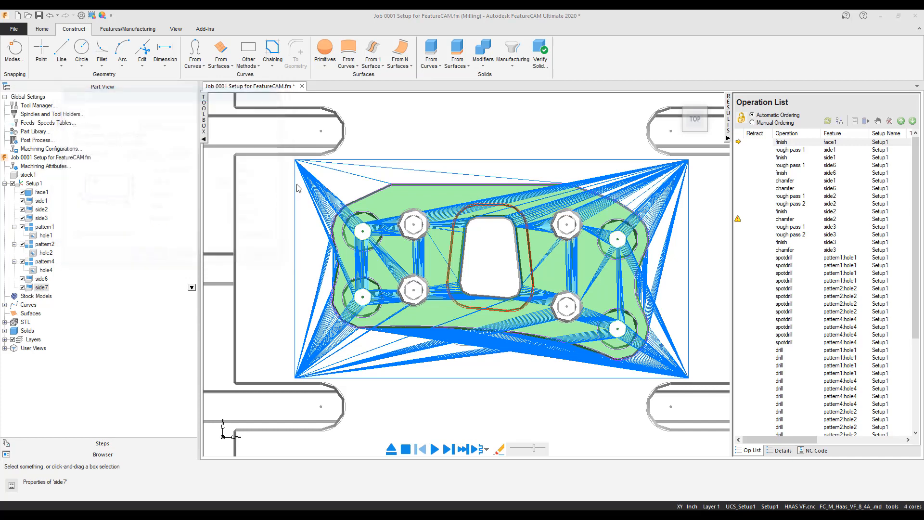
click(296, 161)
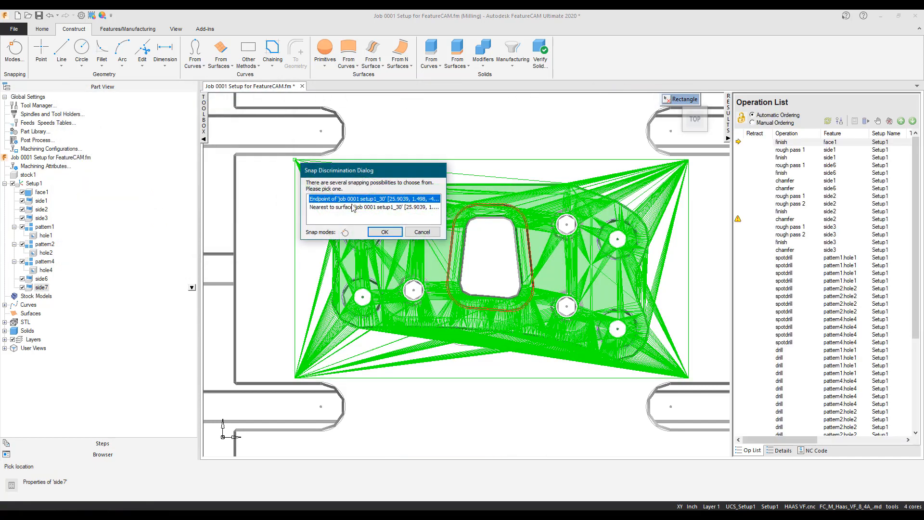
click(377, 232)
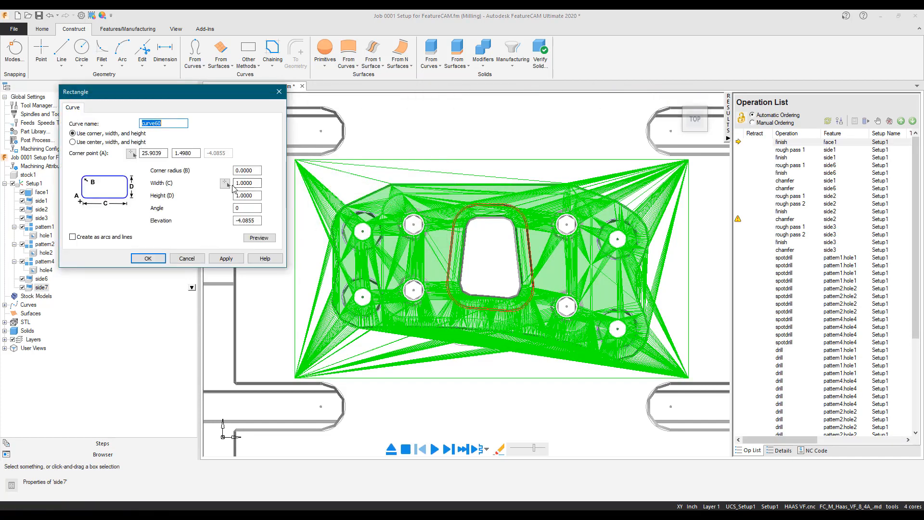
Size the rectangle to the diagonally opposite stock endpoint, giving width 9 and height -5, and create the curve.
click(227, 184)
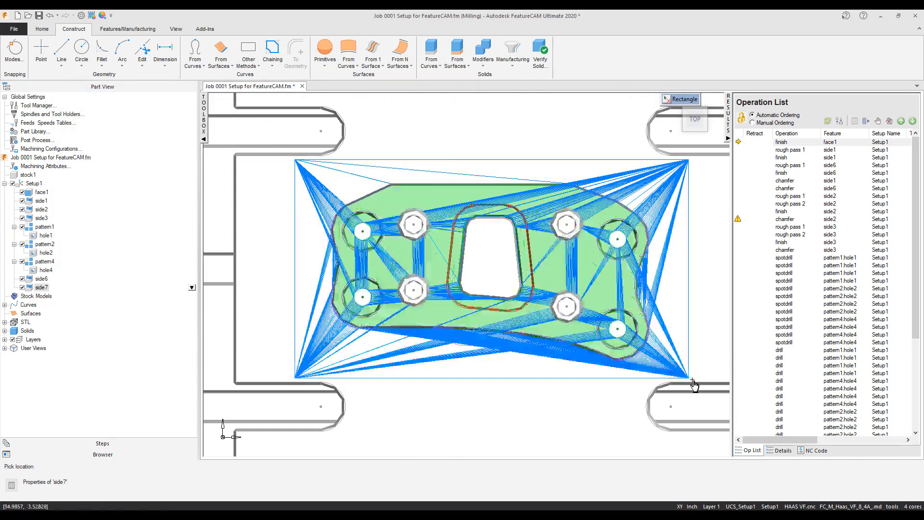
click(690, 379)
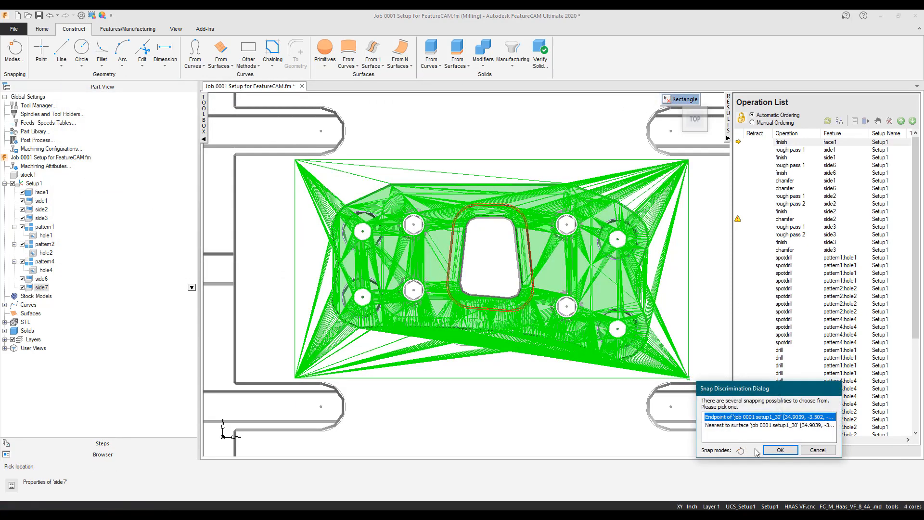
click(779, 450)
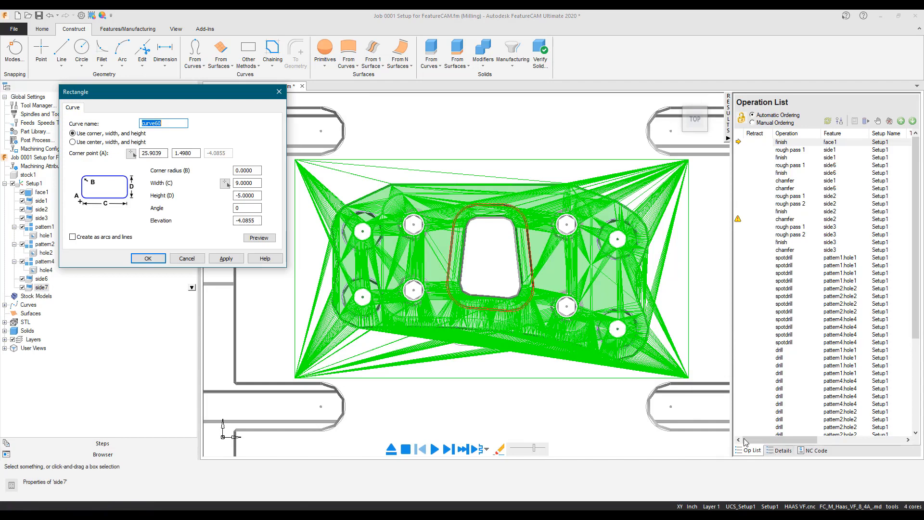
click(226, 259)
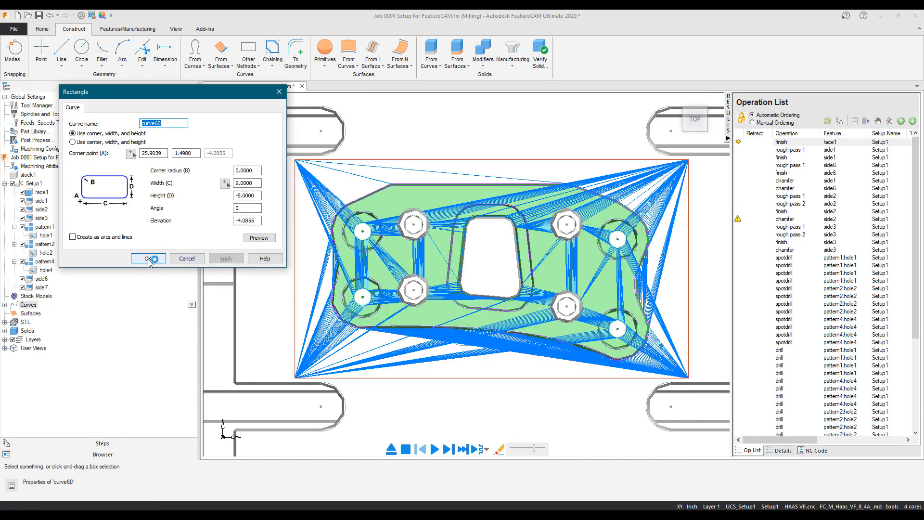
click(149, 258)
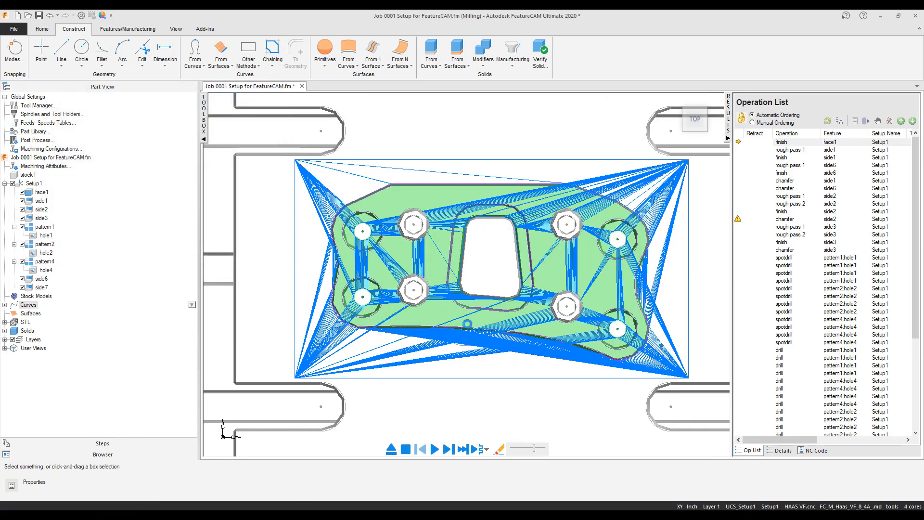
Set the side6 feature to use the rectangular curve60 as its stock boundary and accept the properties.
click(42, 280)
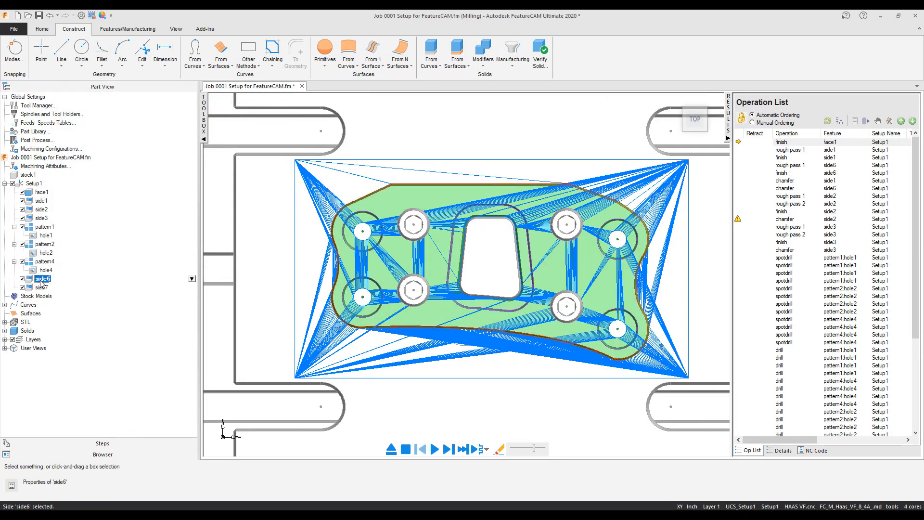
double_click(41, 282)
click(698, 184)
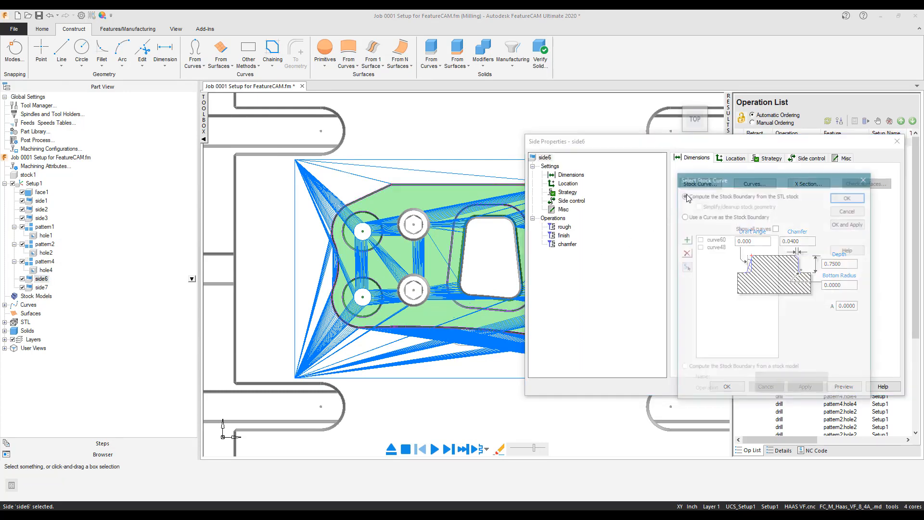
click(701, 240)
click(856, 200)
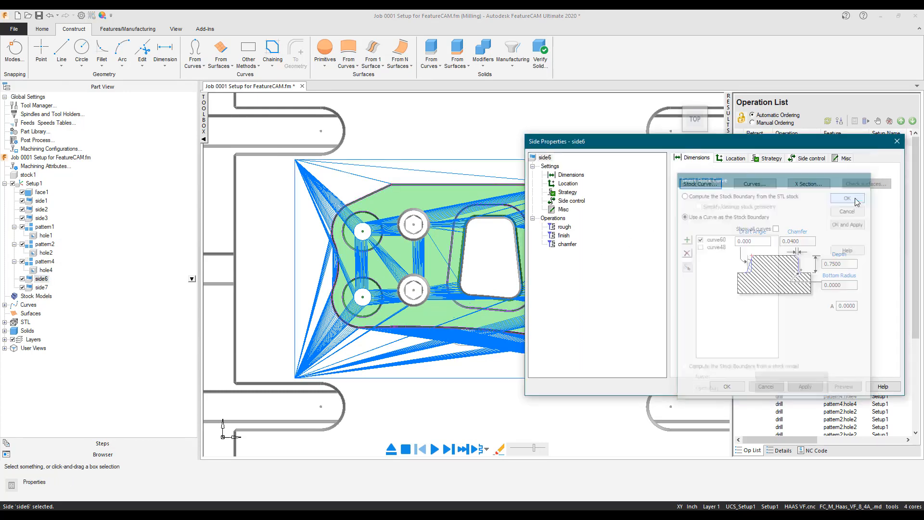
click(730, 387)
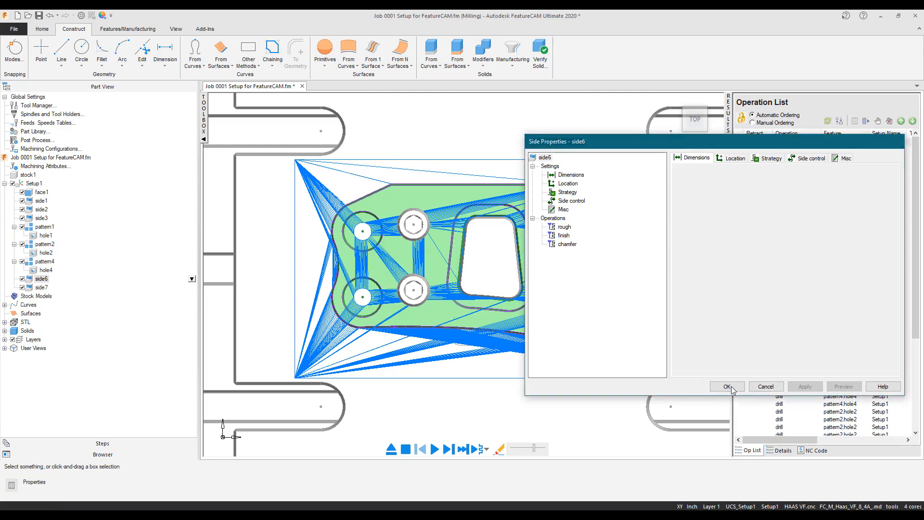
Start the machining simulation with both the vise part and the fixture plate part in an isometric view.
scroll(474, 326, down, 5)
middle_drag(288, 245, 246, 127)
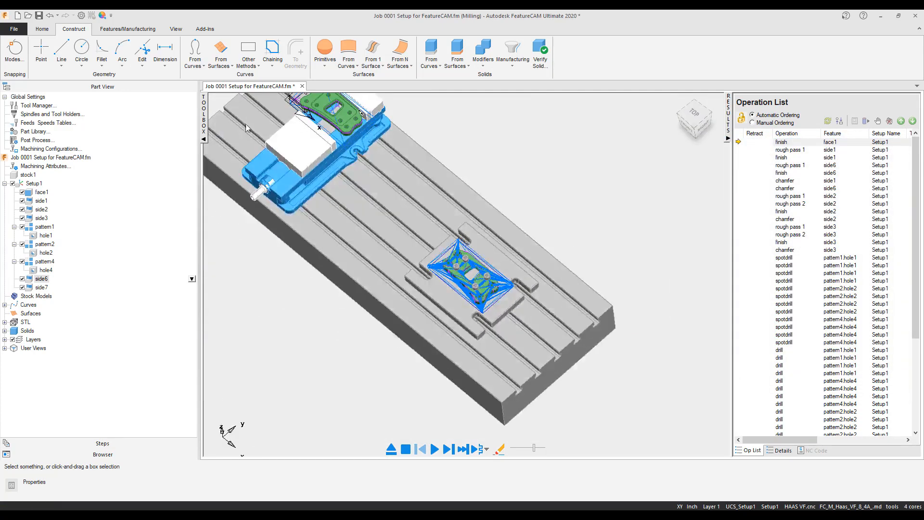
middle_drag(524, 308, 556, 280)
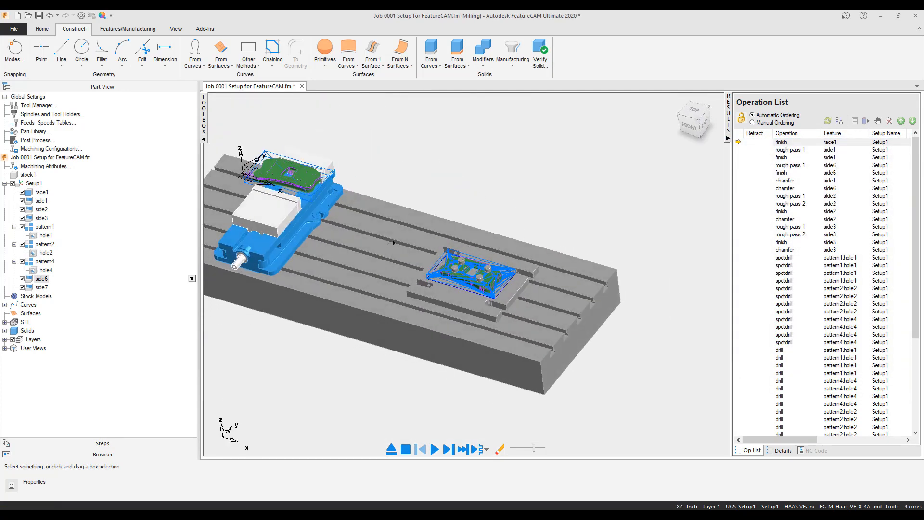
scroll(392, 243, up, 3)
shift+middle_drag(418, 252, 520, 284)
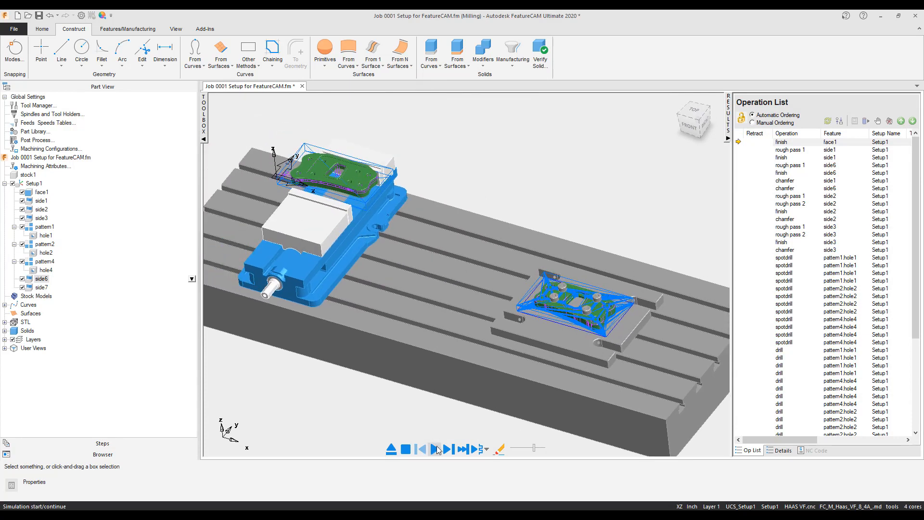
click(437, 450)
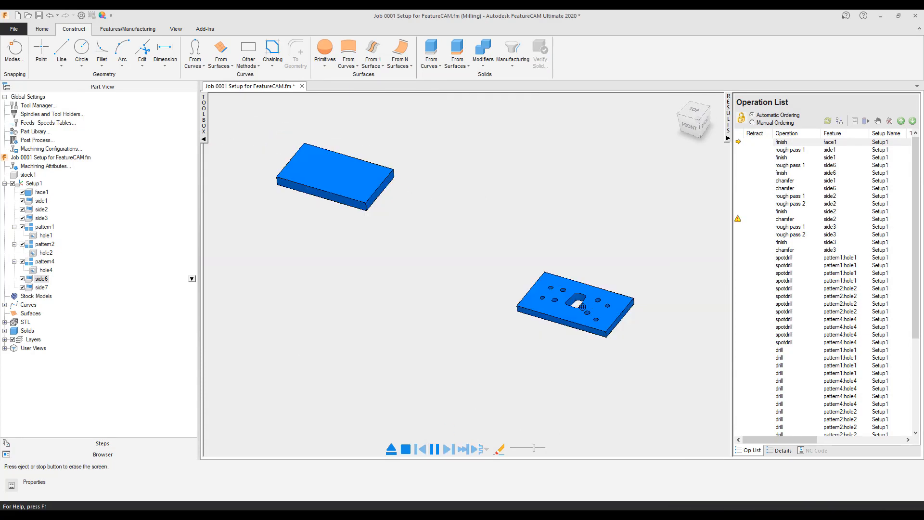